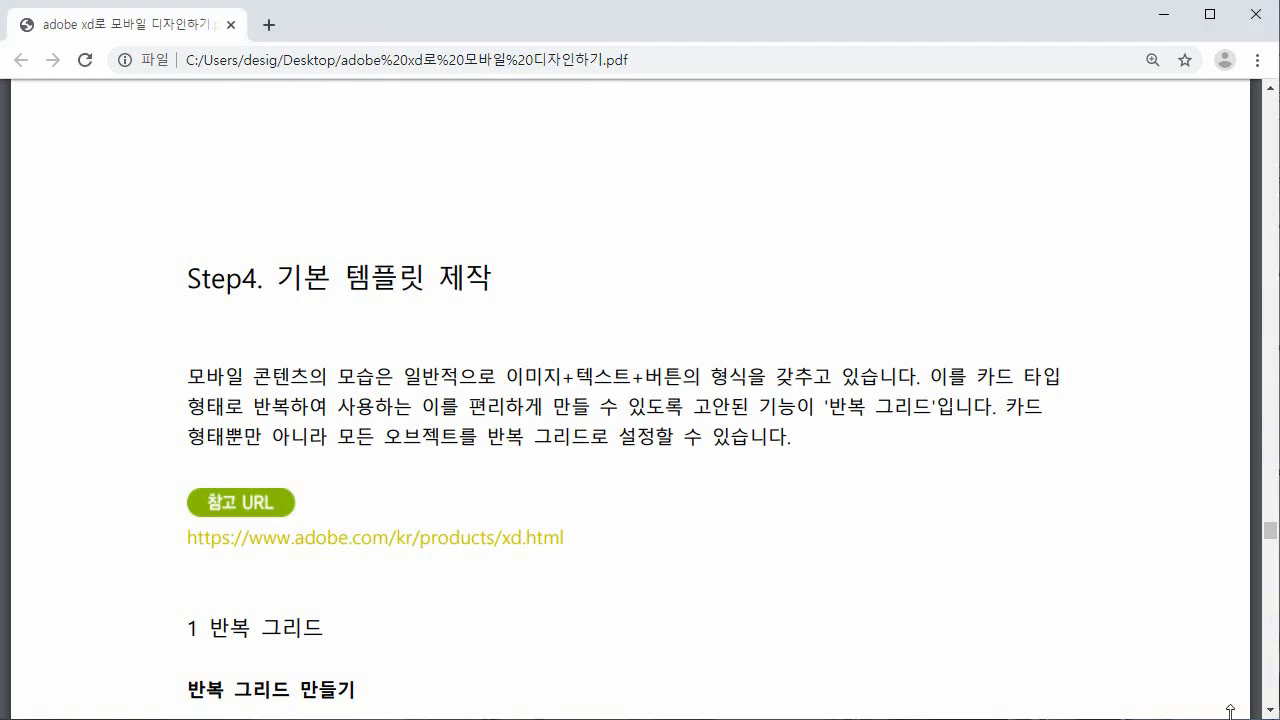
Read the Step4 section of the PDF guide on creating a repeat grid and adjusting the distance between its elements.
{"action": "scroll", "coordinate": [1002, 580], "scroll_direction": "down", "scroll_amount": 2}
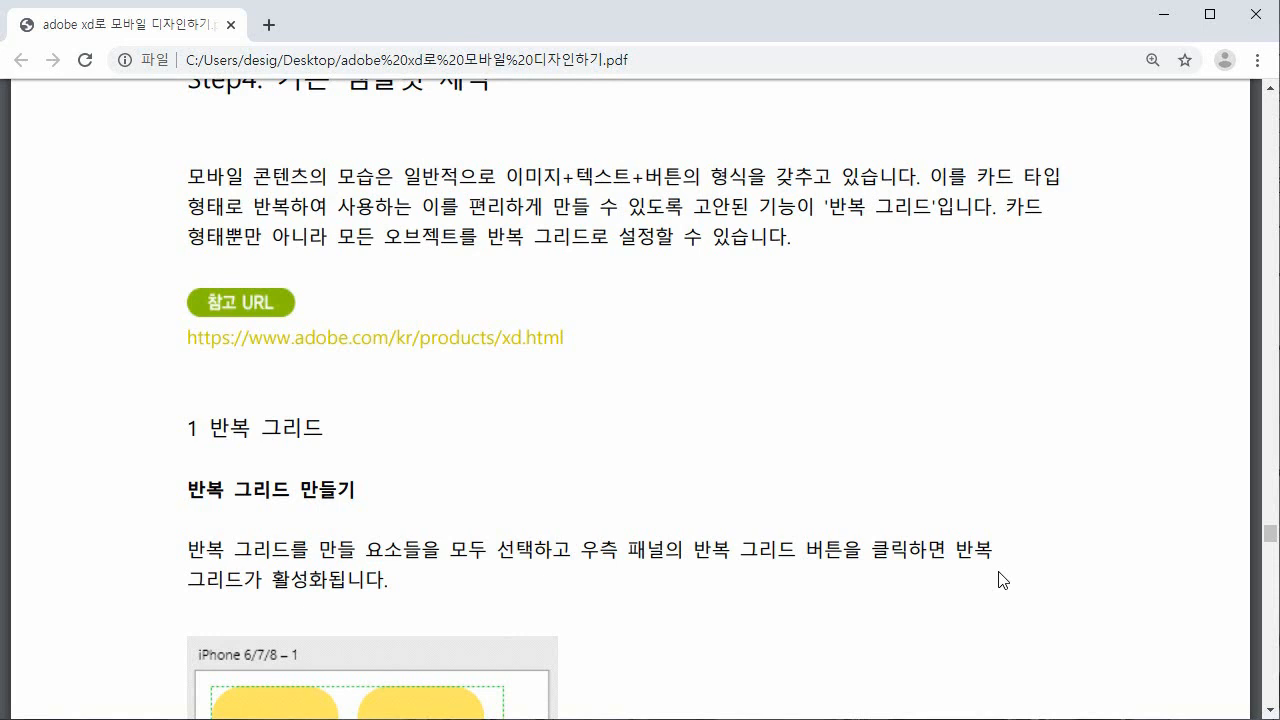
{"action": "scroll", "coordinate": [1002, 580], "scroll_direction": "down", "scroll_amount": 12}
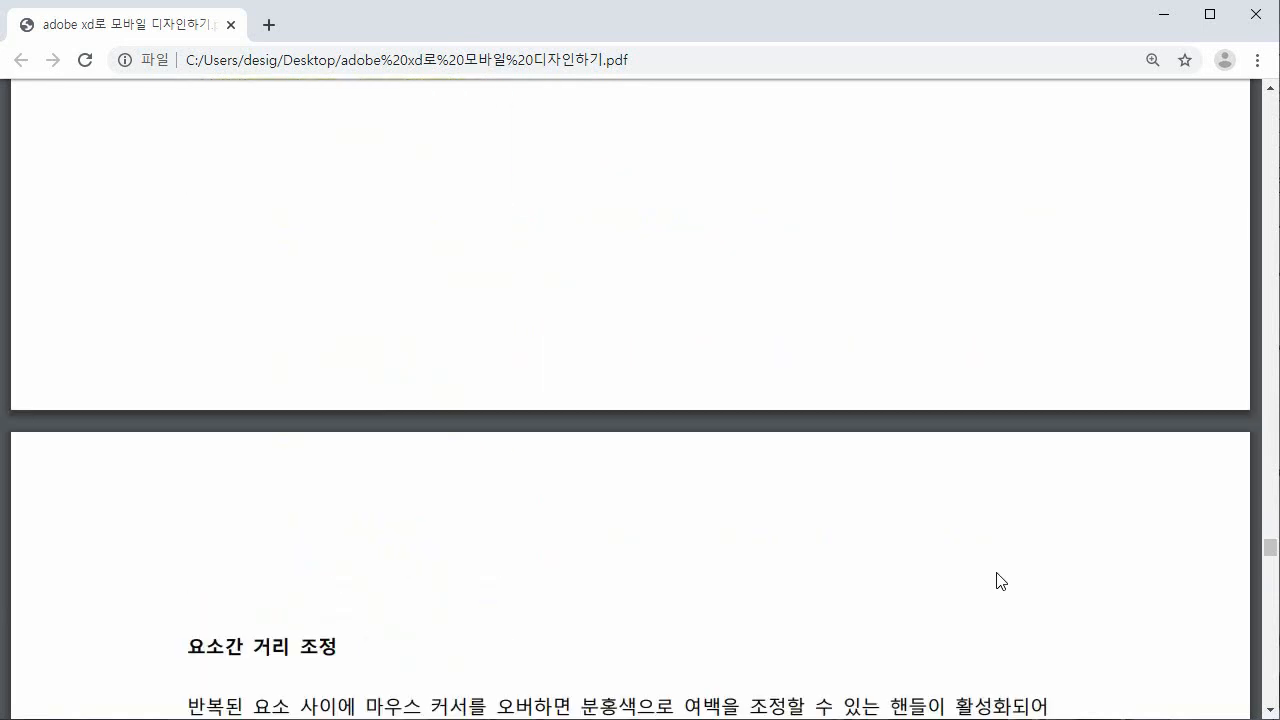
{"action": "scroll", "coordinate": [1002, 580], "scroll_direction": "down", "scroll_amount": 4}
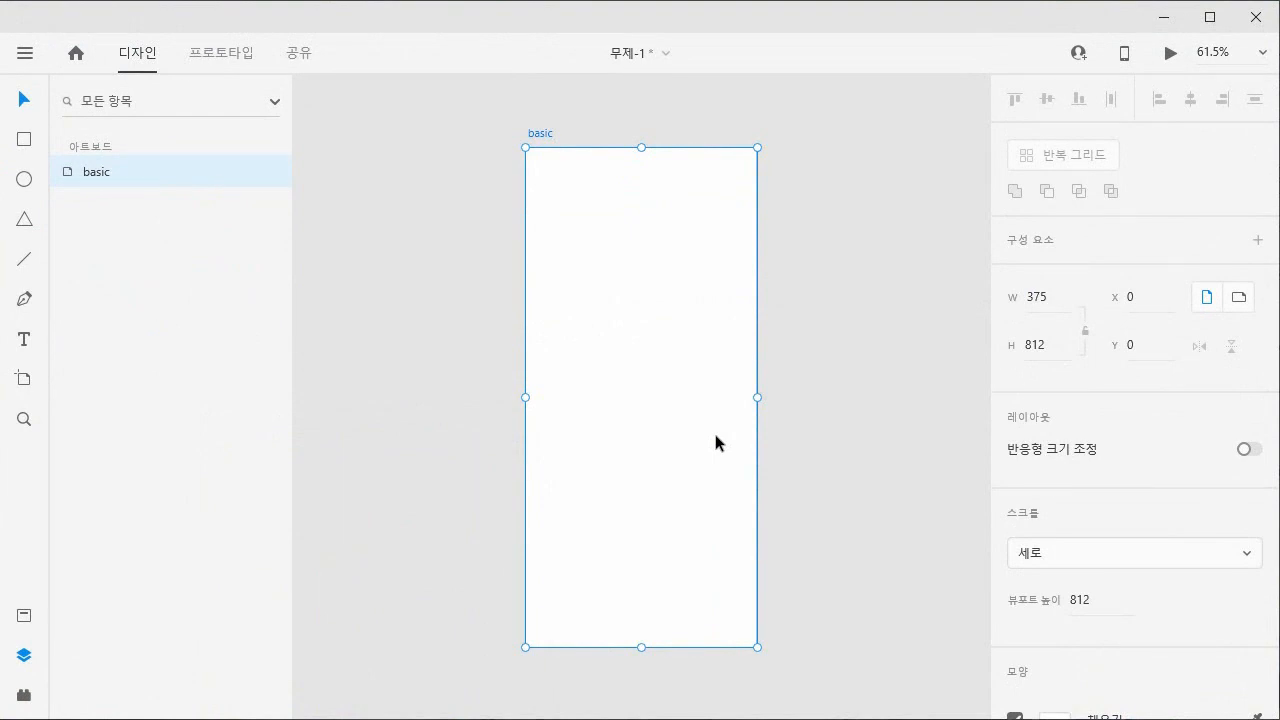
Inspect the empty basic artboard at 100%, 150% and 200% magnification, returning to the full artboard view.
{"action": "left_click", "coordinate": [24, 141]}
{"action": "key", "text": "ctrl+1"}
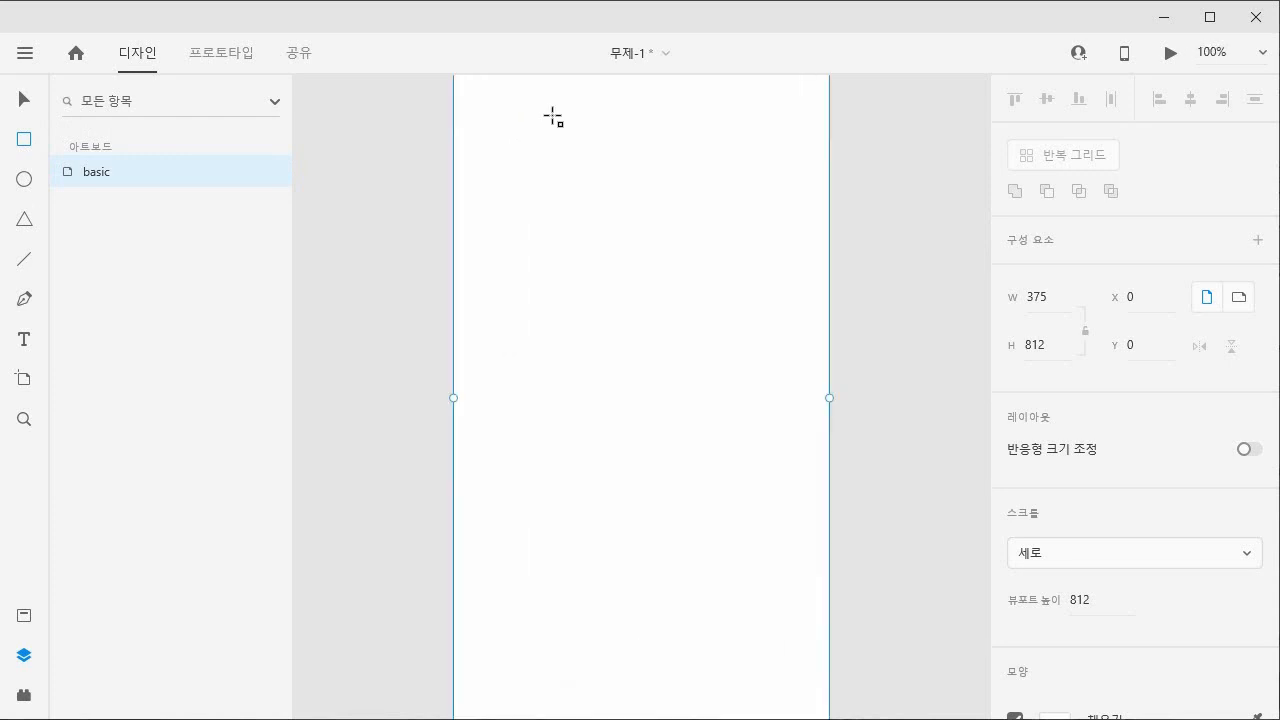
{"action": "scroll", "coordinate": [676, 323], "scroll_direction": "up", "scroll_amount": 3}
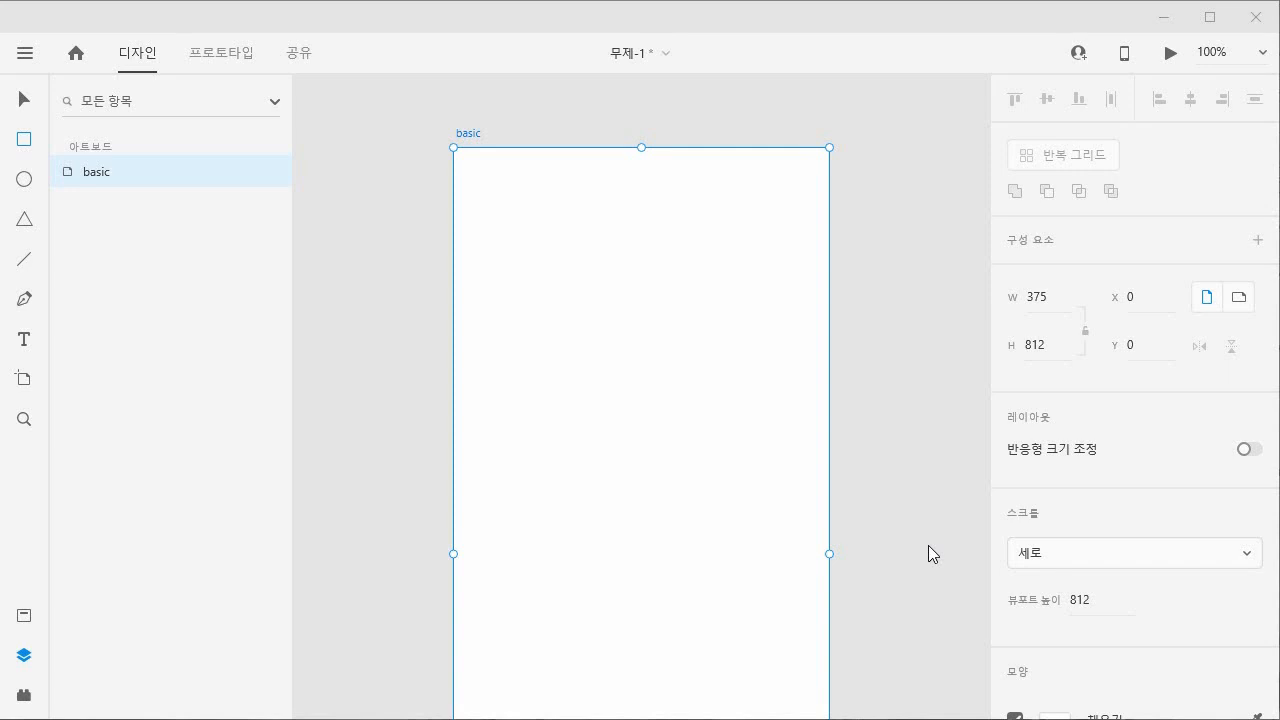
{"action": "left_click", "coordinate": [22, 420]}
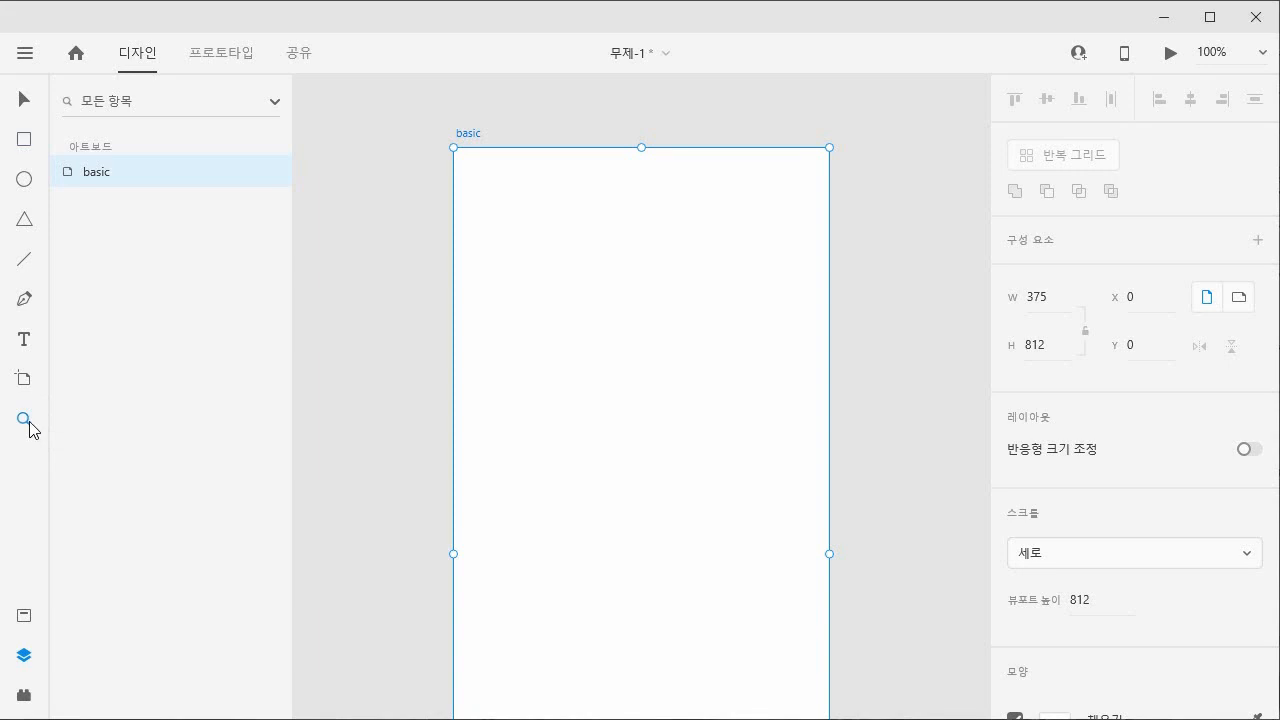
{"action": "left_click", "coordinate": [569, 375]}
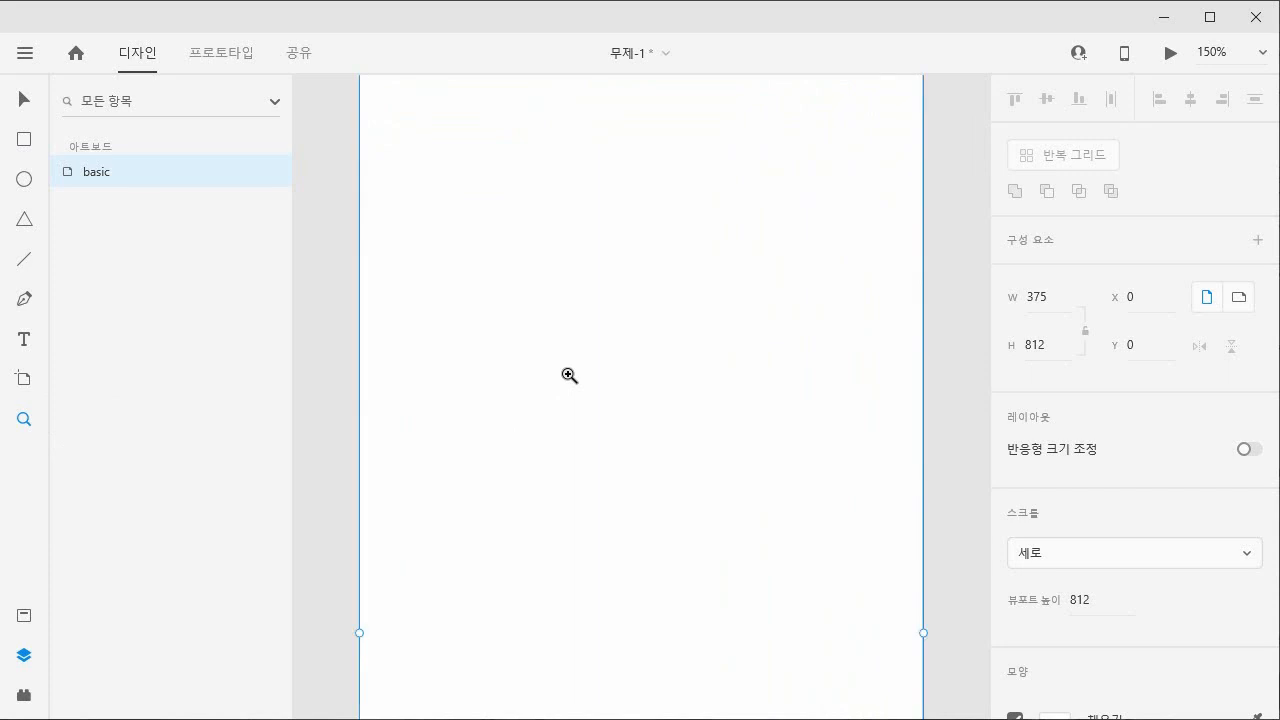
{"action": "key", "text": "ctrl+minus"}
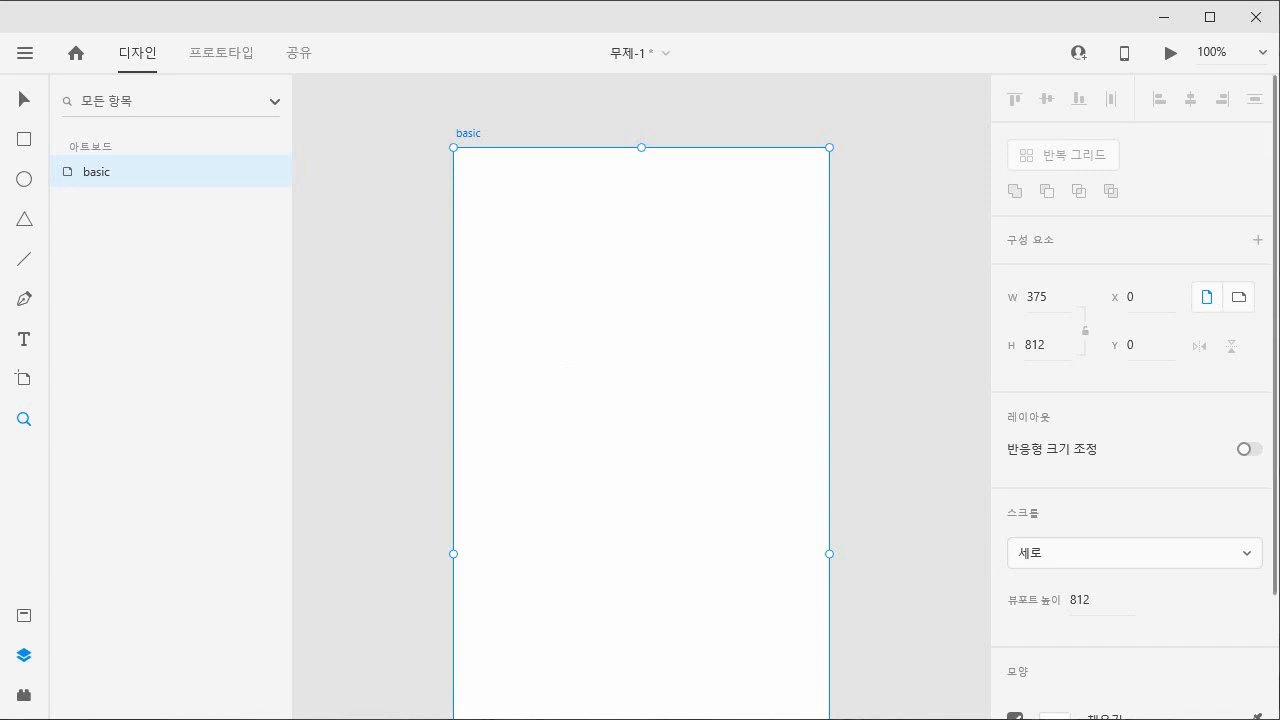
{"action": "left_click", "coordinate": [753, 458]}
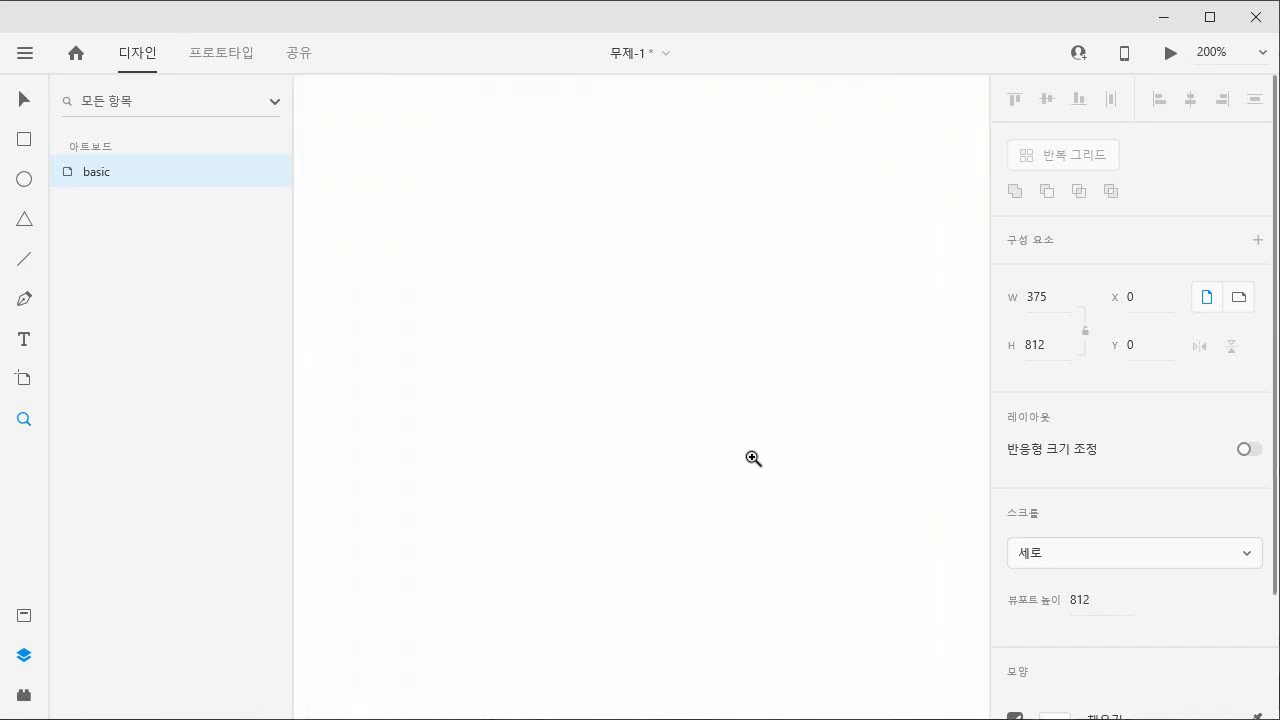
{"action": "scroll", "coordinate": [753, 458], "scroll_direction": "up", "scroll_amount": 2}
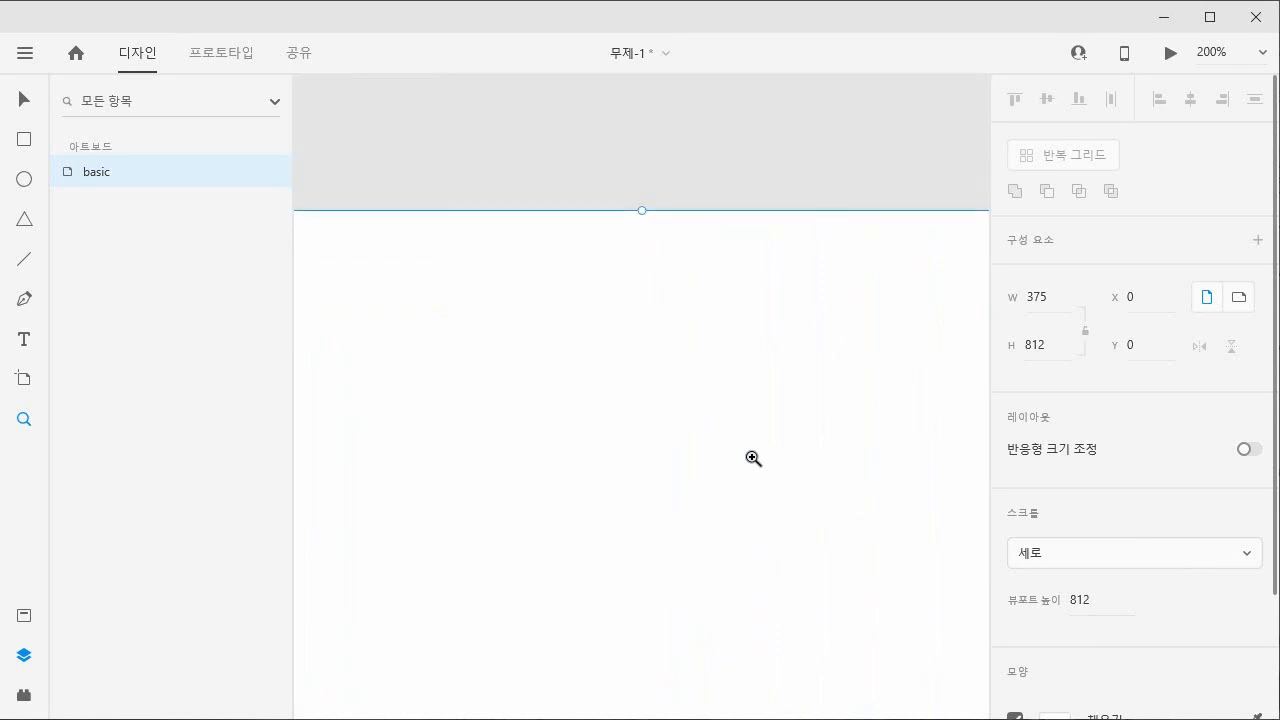
{"action": "key", "text": "ctrl+0"}
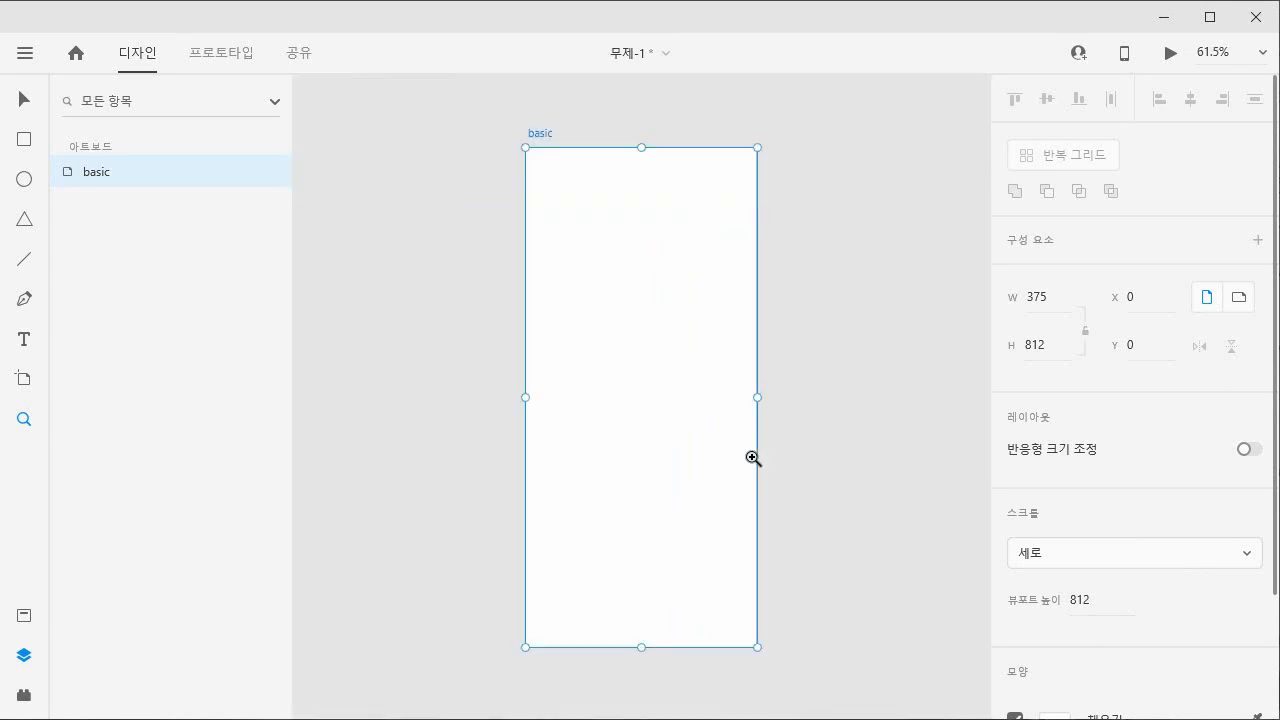
{"action": "left_click", "coordinate": [619, 198]}
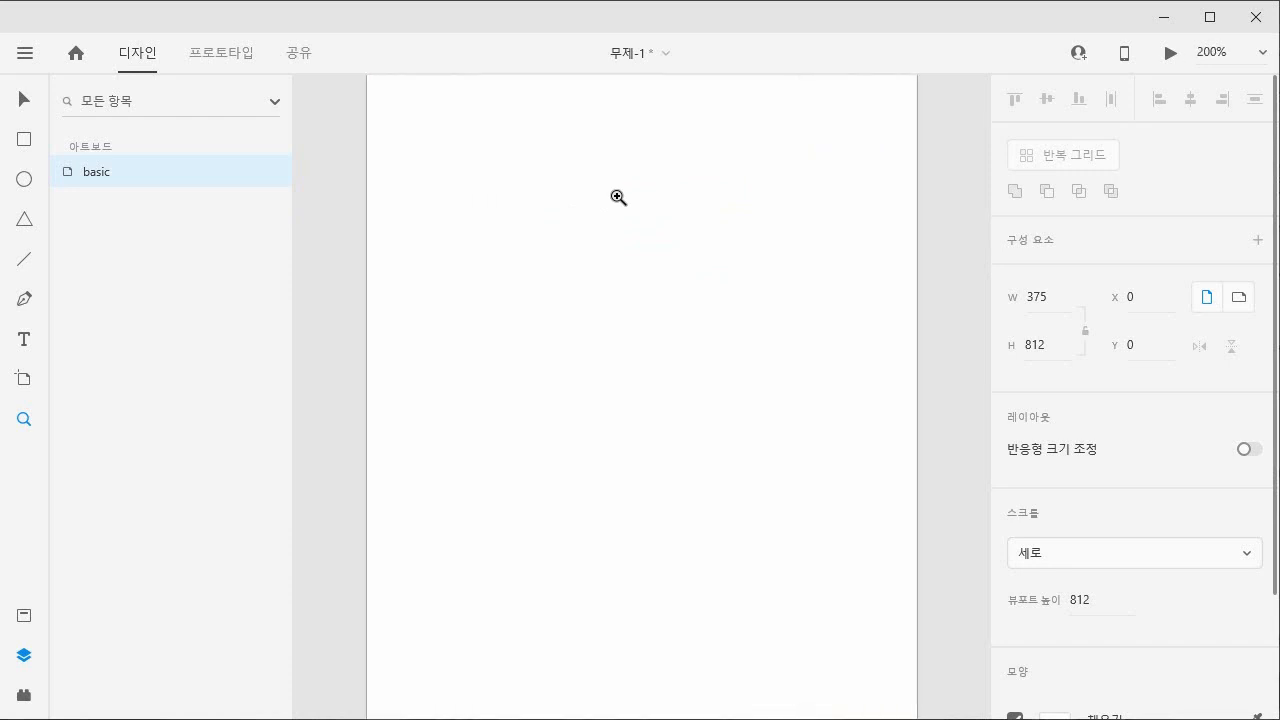
{"action": "key", "text": "ctrl+0"}
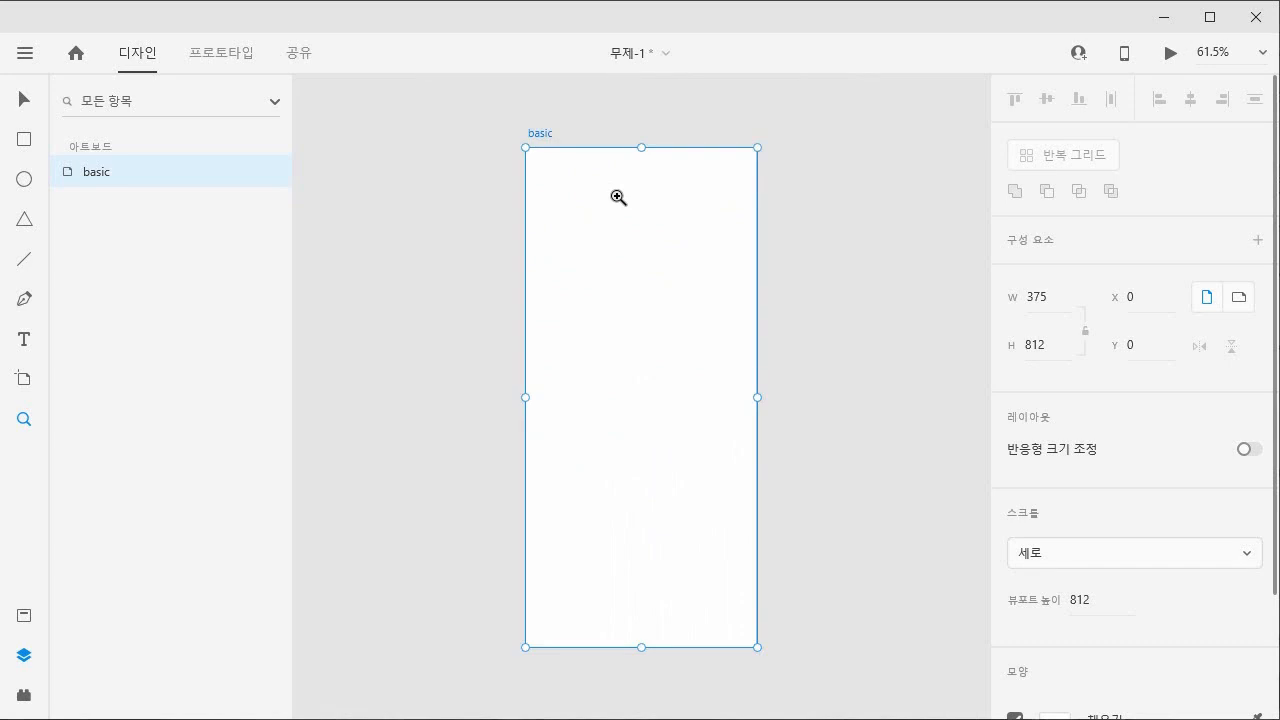
Draw a rectangle about 361 by 82 near the top of the basic artboard and extend its left side to the artboard's edge.
{"action": "key", "text": "ctrl+1"}
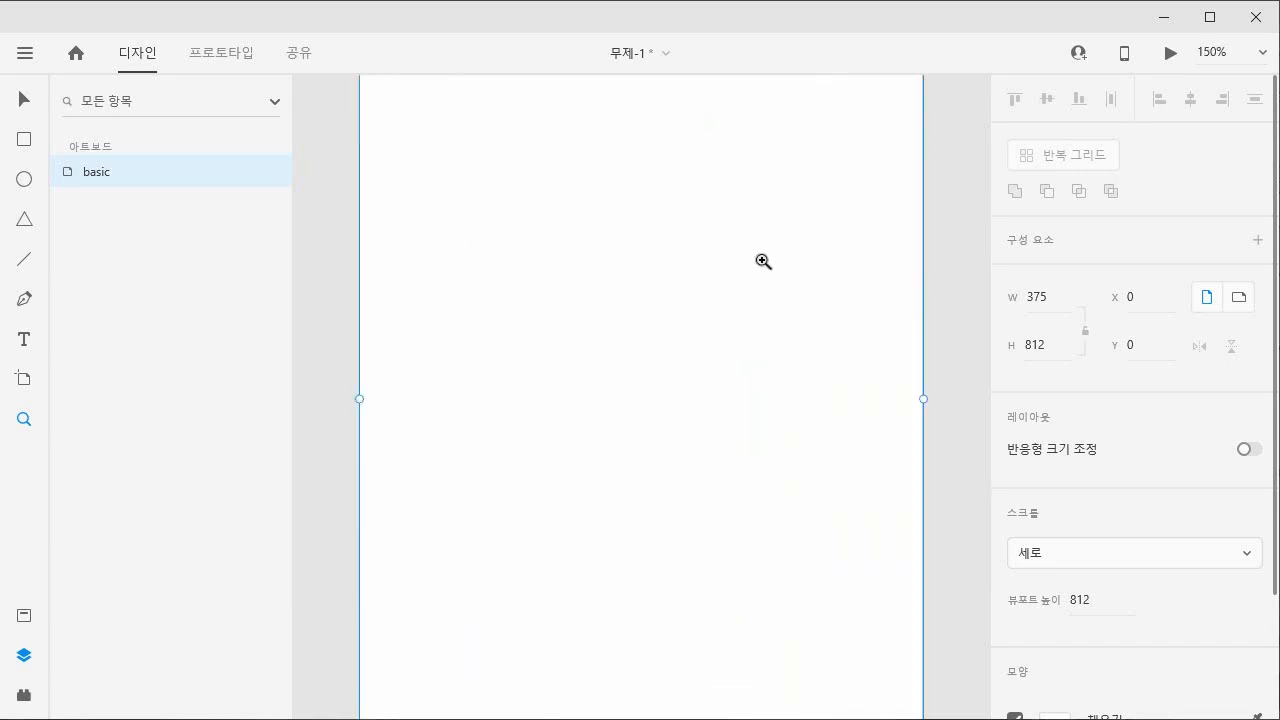
{"action": "left_click_drag", "start_coordinate": [760, 266], "coordinate": [746, 620]}
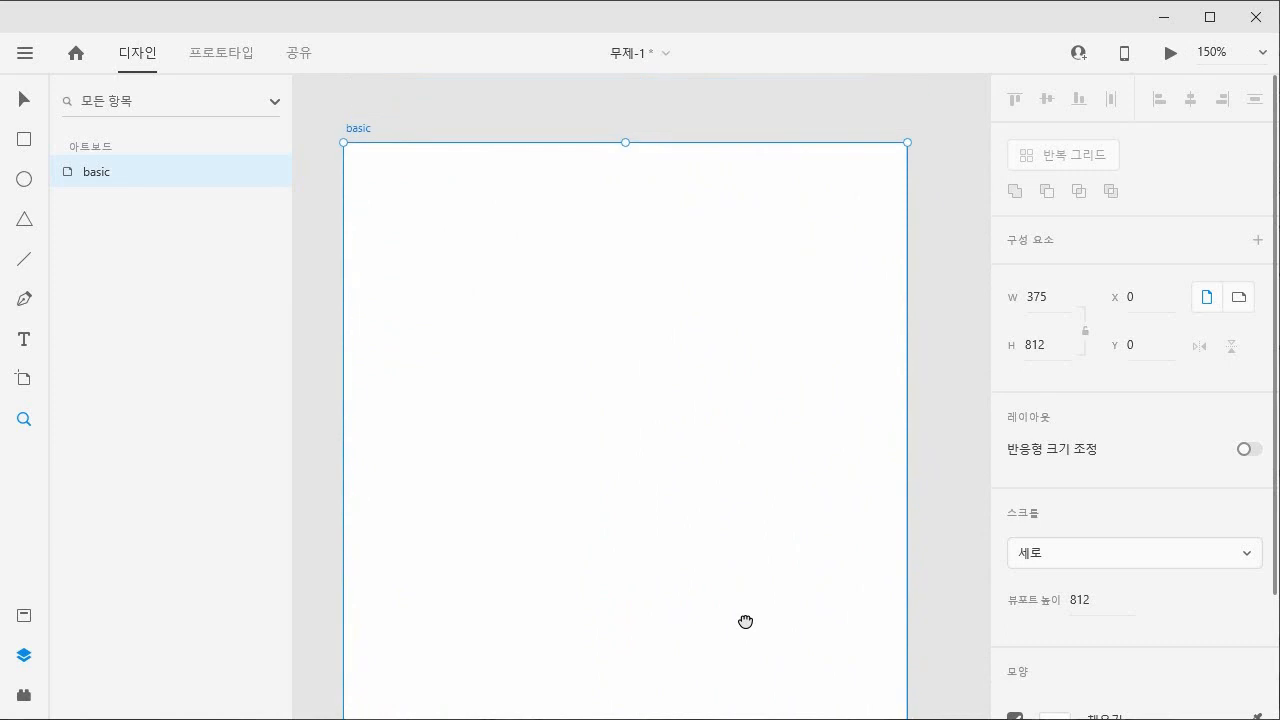
{"action": "left_click", "coordinate": [22, 145]}
{"action": "left_click_drag", "start_coordinate": [357, 163], "coordinate": [896, 284]}
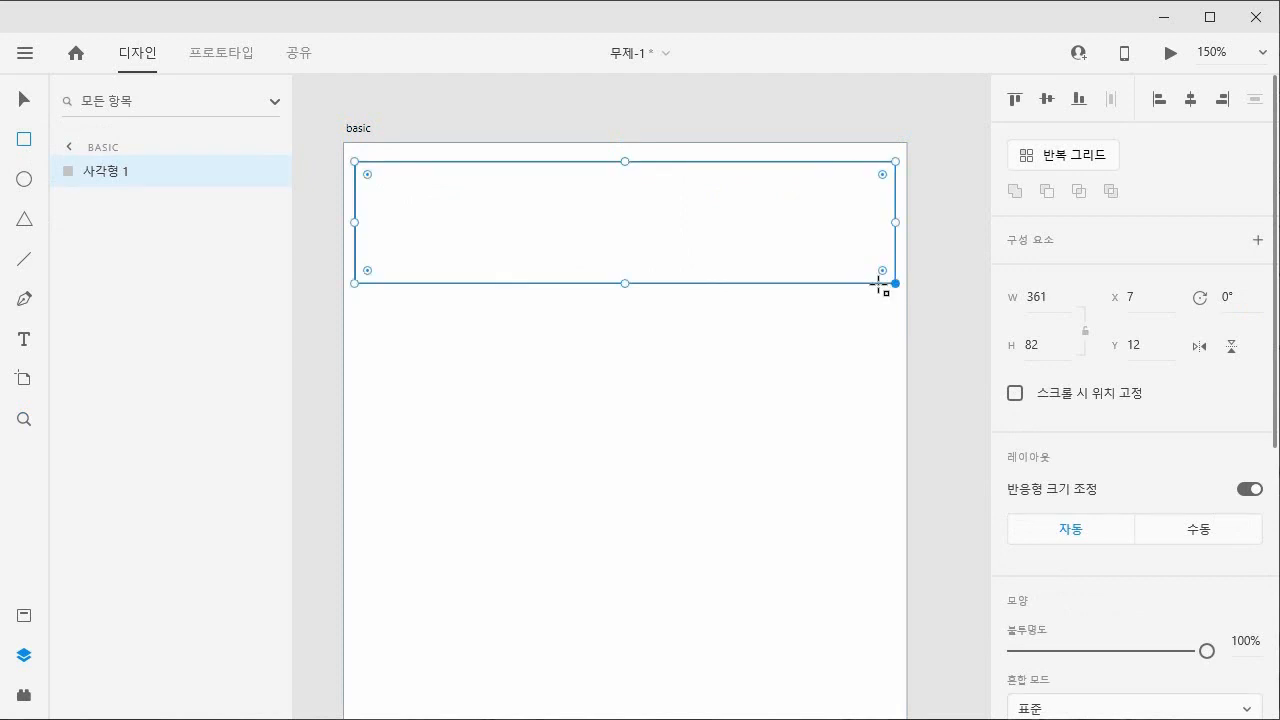
{"action": "left_click", "coordinate": [31, 92]}
{"action": "mouse_move", "coordinate": [357, 222]}
{"action": "left_mouse_down"}
{"action": "mouse_move", "coordinate": [323, 220]}
{"action": "mouse_move", "coordinate": [344, 224]}
{"action": "left_mouse_up"}
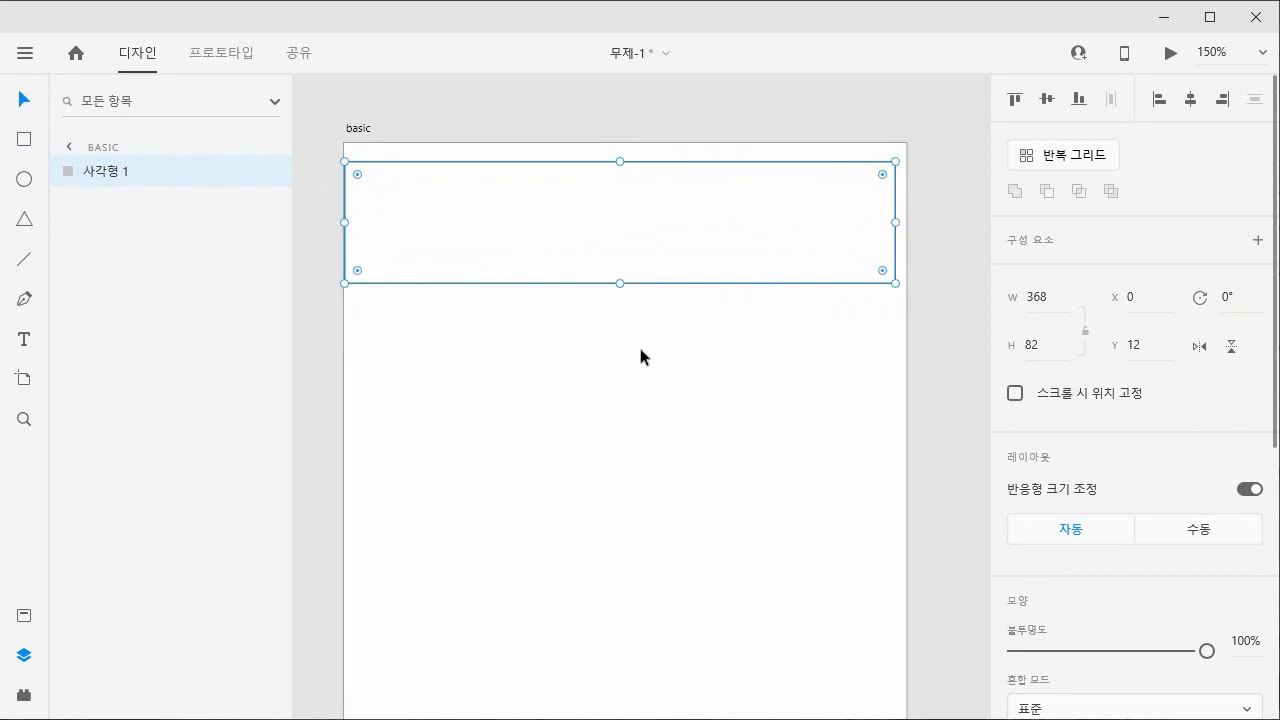
Show the layout grid on the basic artboard, setting its side margins to 20 and its gutter width to 20.
{"action": "right_click", "coordinate": [642, 347]}
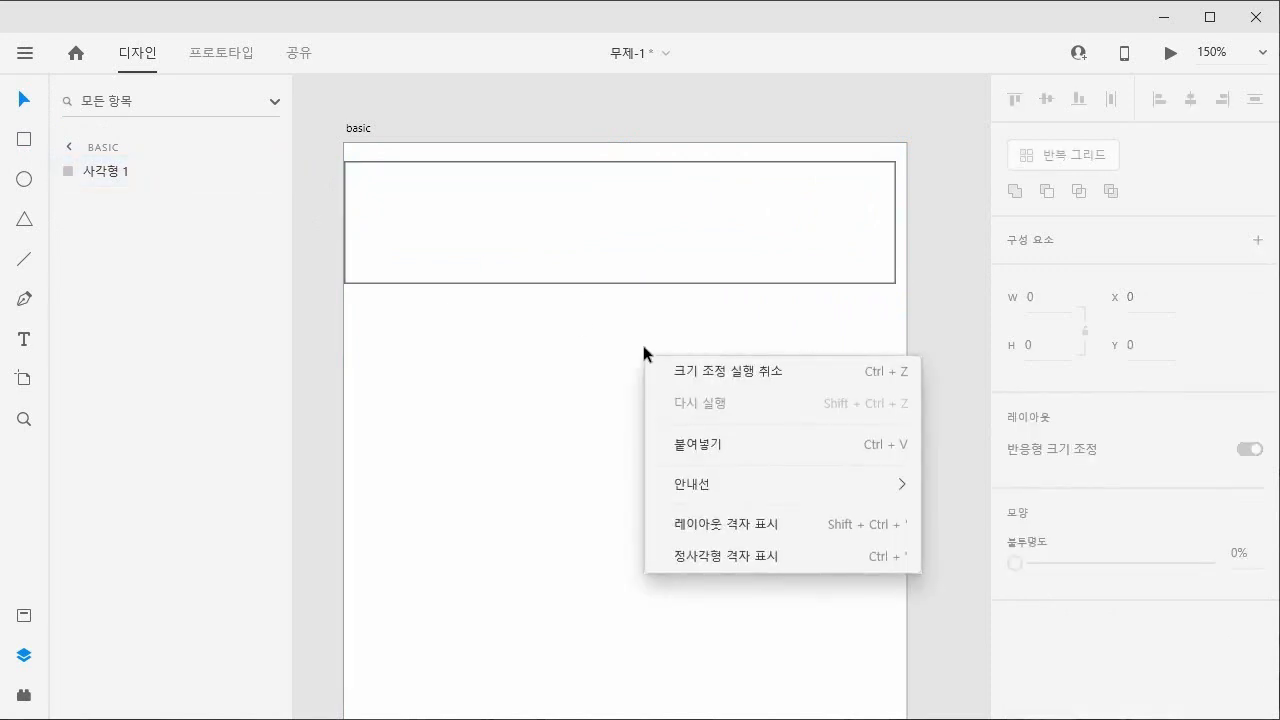
{"action": "left_click", "coordinate": [776, 530]}
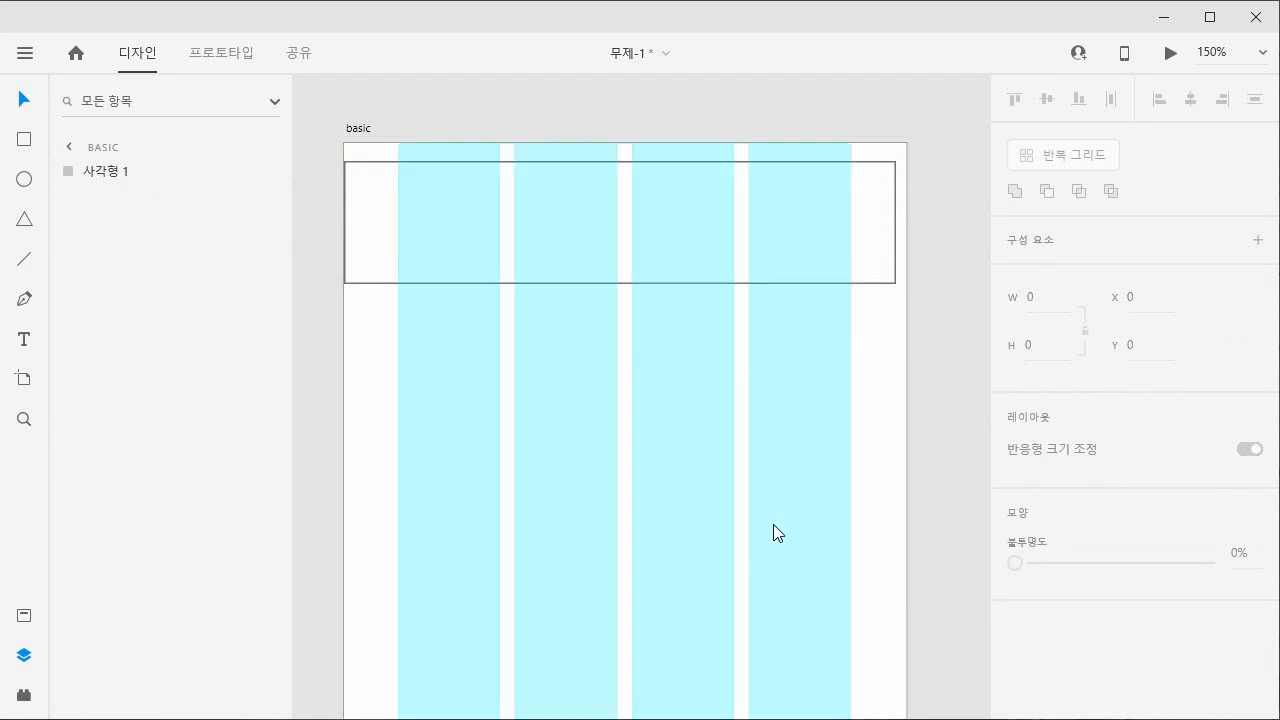
{"action": "left_click", "coordinate": [361, 129]}
{"action": "scroll", "coordinate": [1158, 473], "scroll_direction": "down", "scroll_amount": 1}
{"action": "scroll", "coordinate": [1156, 472], "scroll_direction": "down", "scroll_amount": 3}
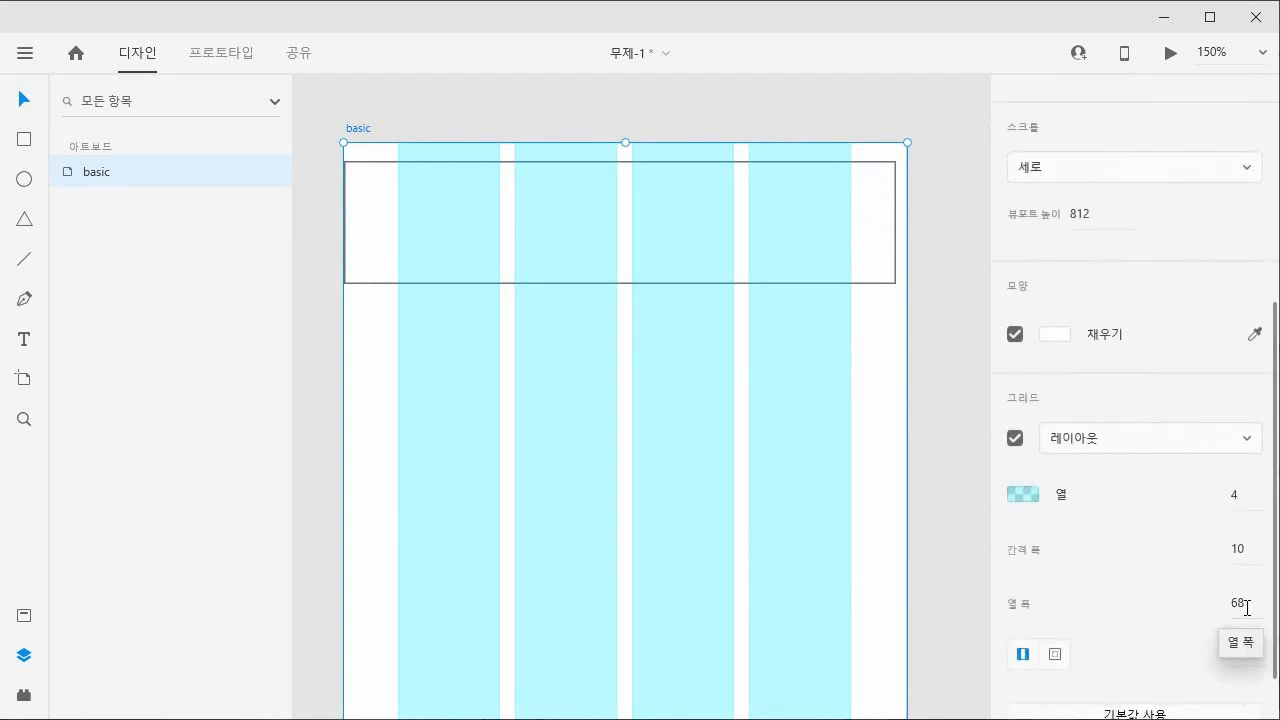
{"action": "left_click", "coordinate": [1243, 650]}
{"action": "type", "text": "20"}
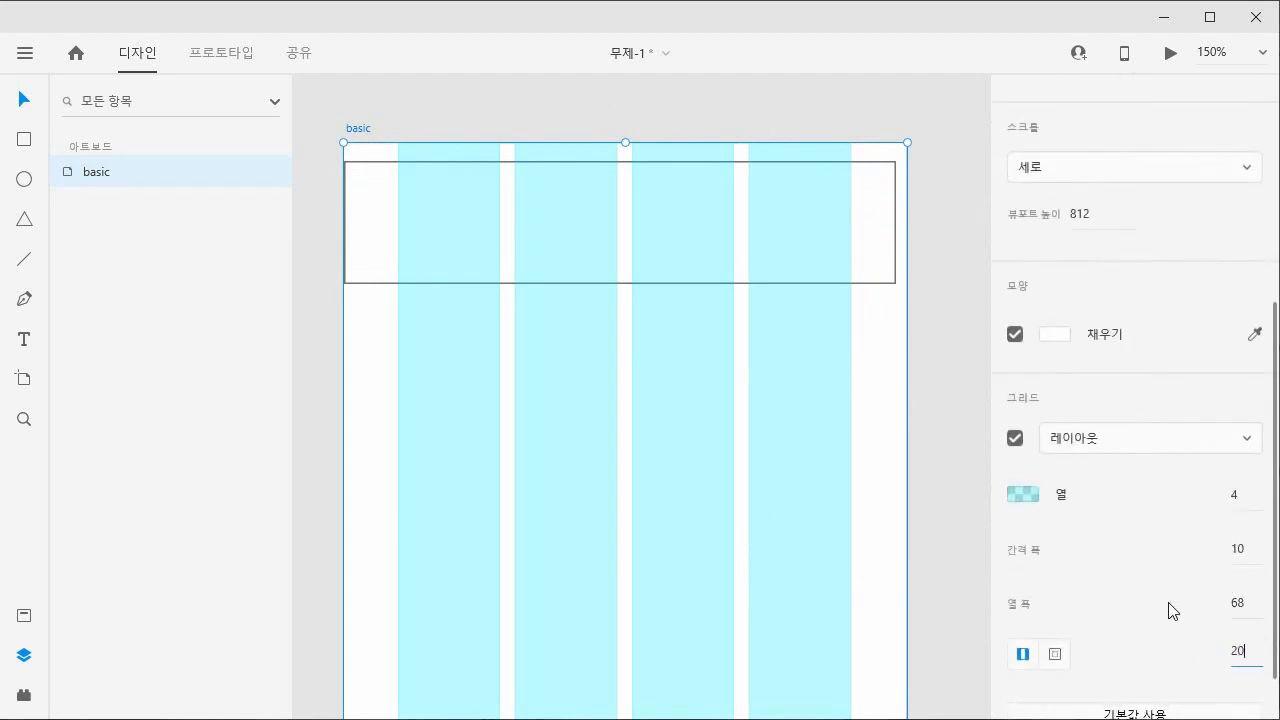
{"action": "key", "text": "Return"}
{"action": "left_click", "coordinate": [1255, 547]}
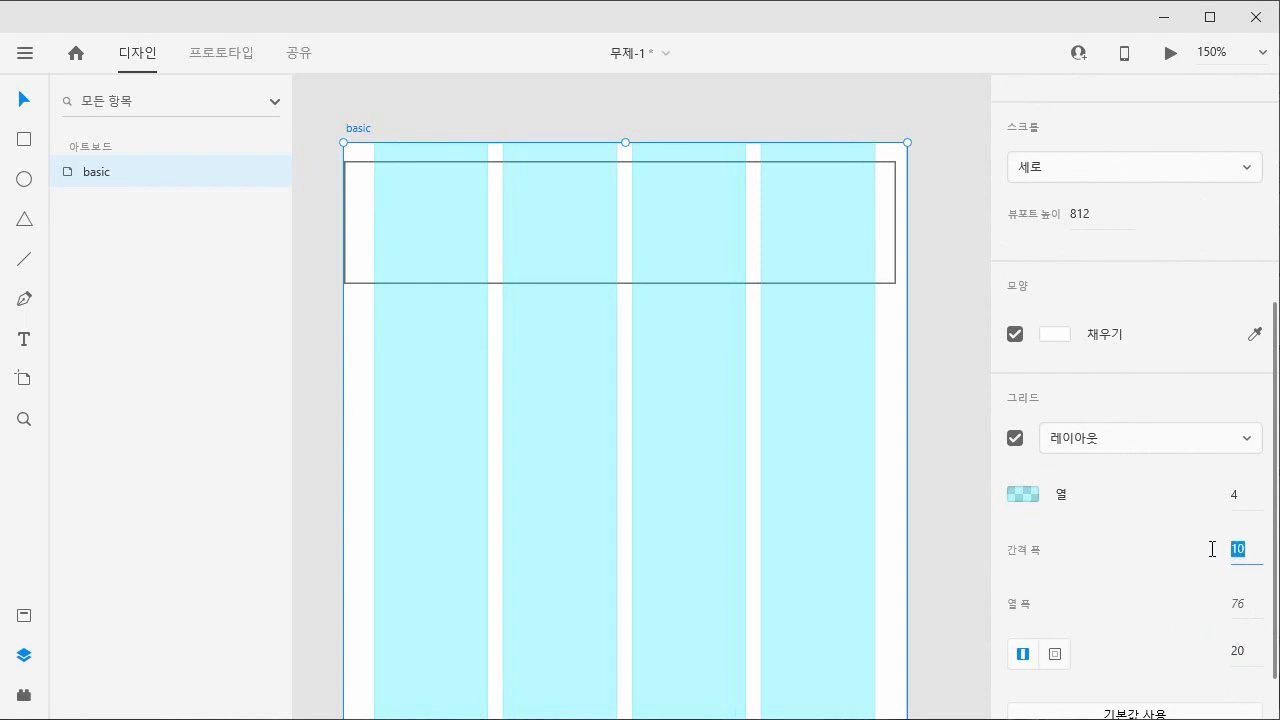
{"action": "type", "text": "20"}
{"action": "key", "text": "Return"}
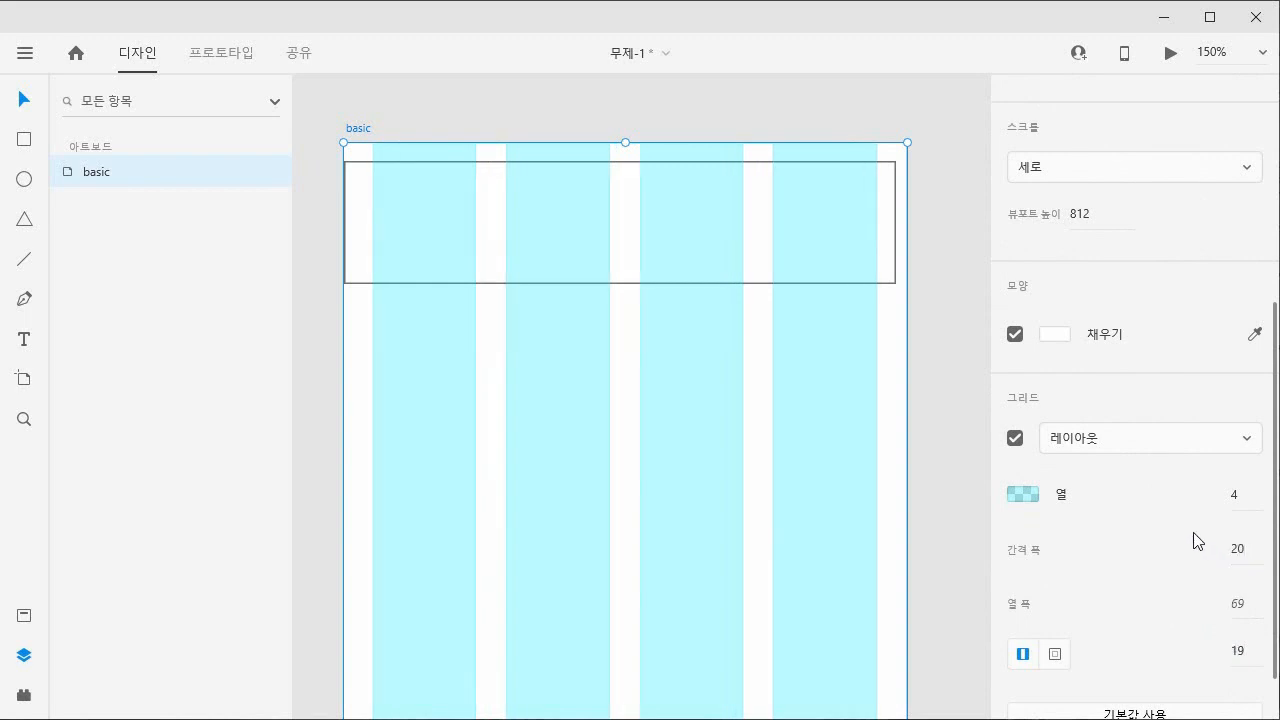
Resize the rectangle's left and right sides to the outer edges of the layout columns, making it 336 wide.
{"action": "left_click", "coordinate": [404, 283]}
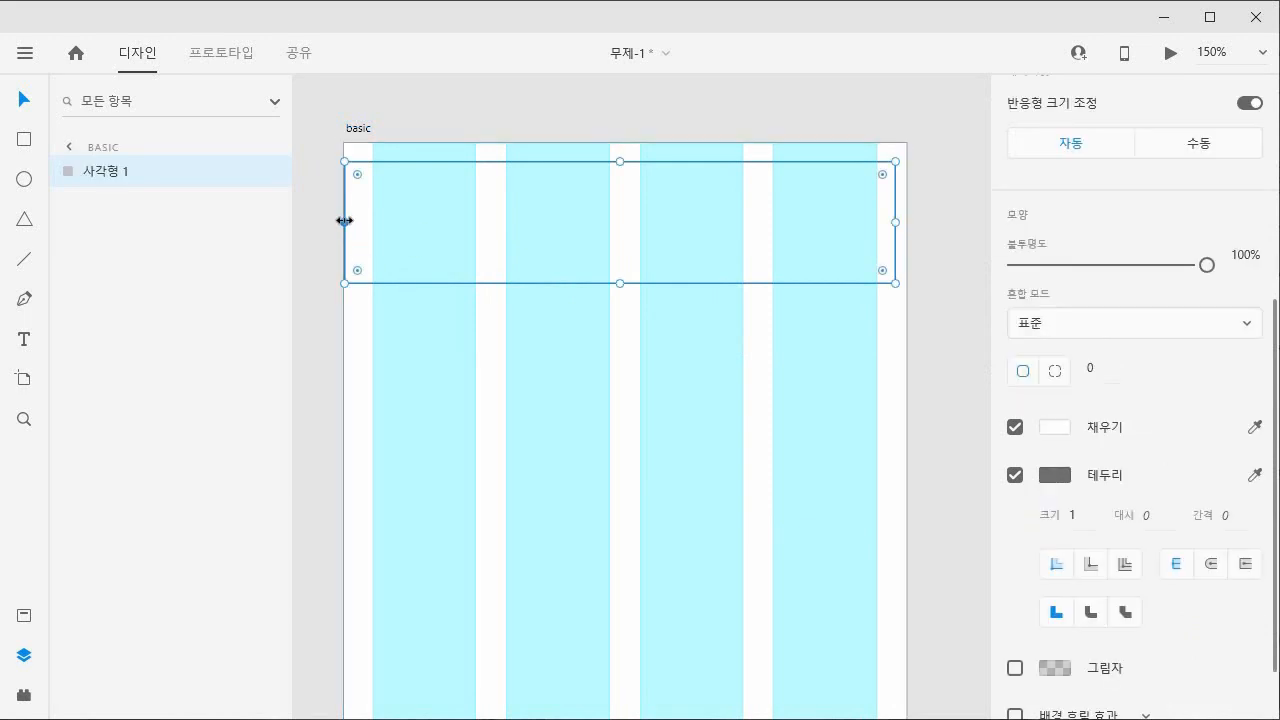
{"action": "left_click_drag", "start_coordinate": [345, 222], "coordinate": [372, 222]}
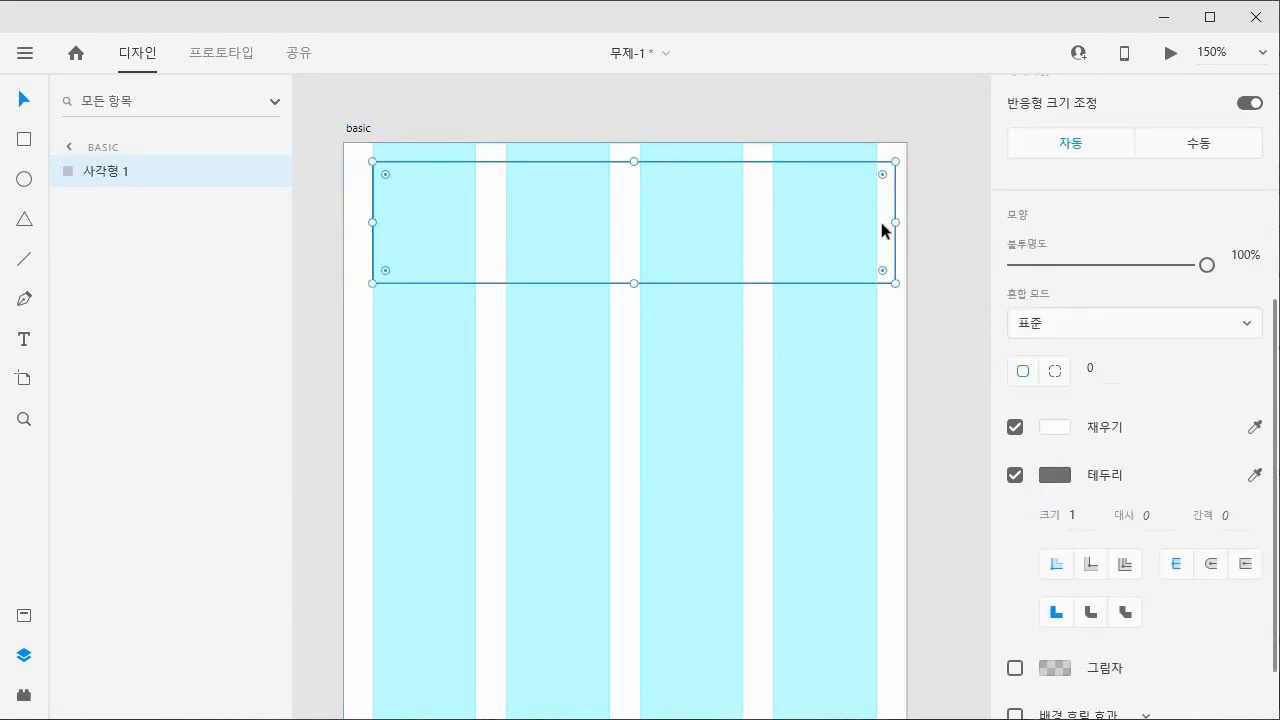
{"action": "left_click_drag", "start_coordinate": [895, 222], "coordinate": [878, 222]}
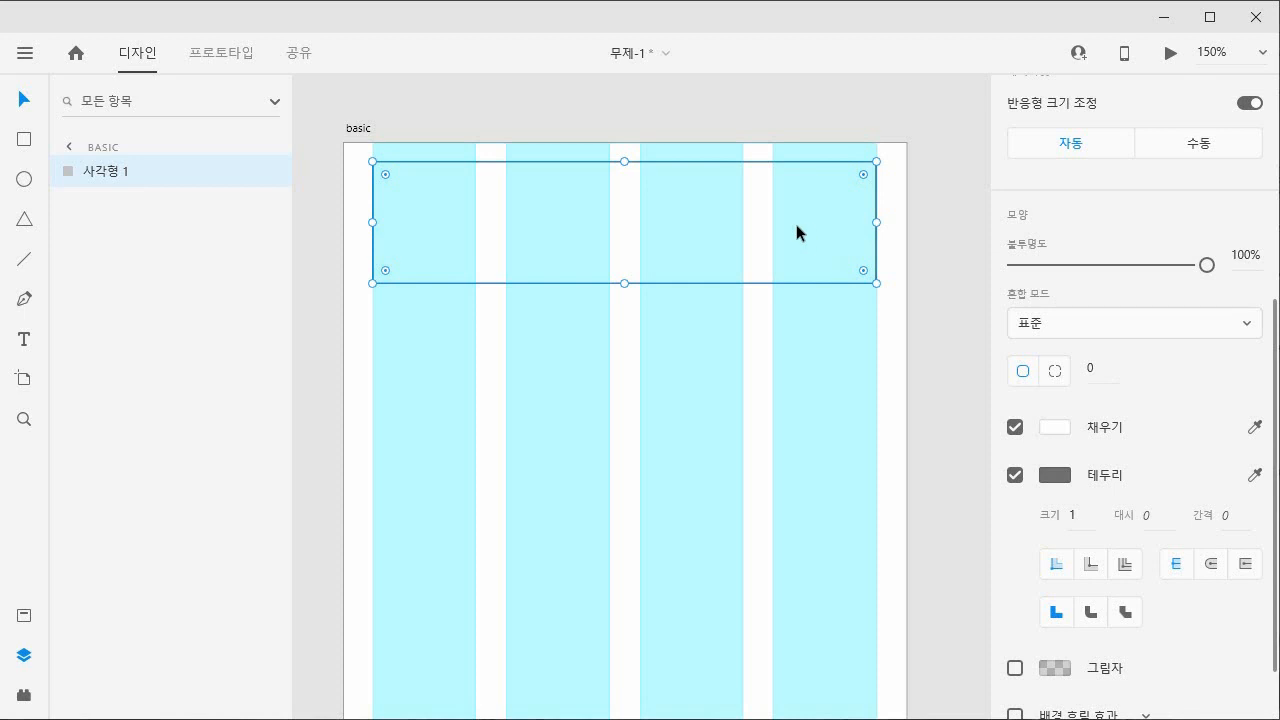
Position the rectangle at X 20 and Y 10.
{"action": "scroll", "coordinate": [1186, 326], "scroll_direction": "up", "scroll_amount": 4}
{"action": "left_click", "coordinate": [1121, 298]}
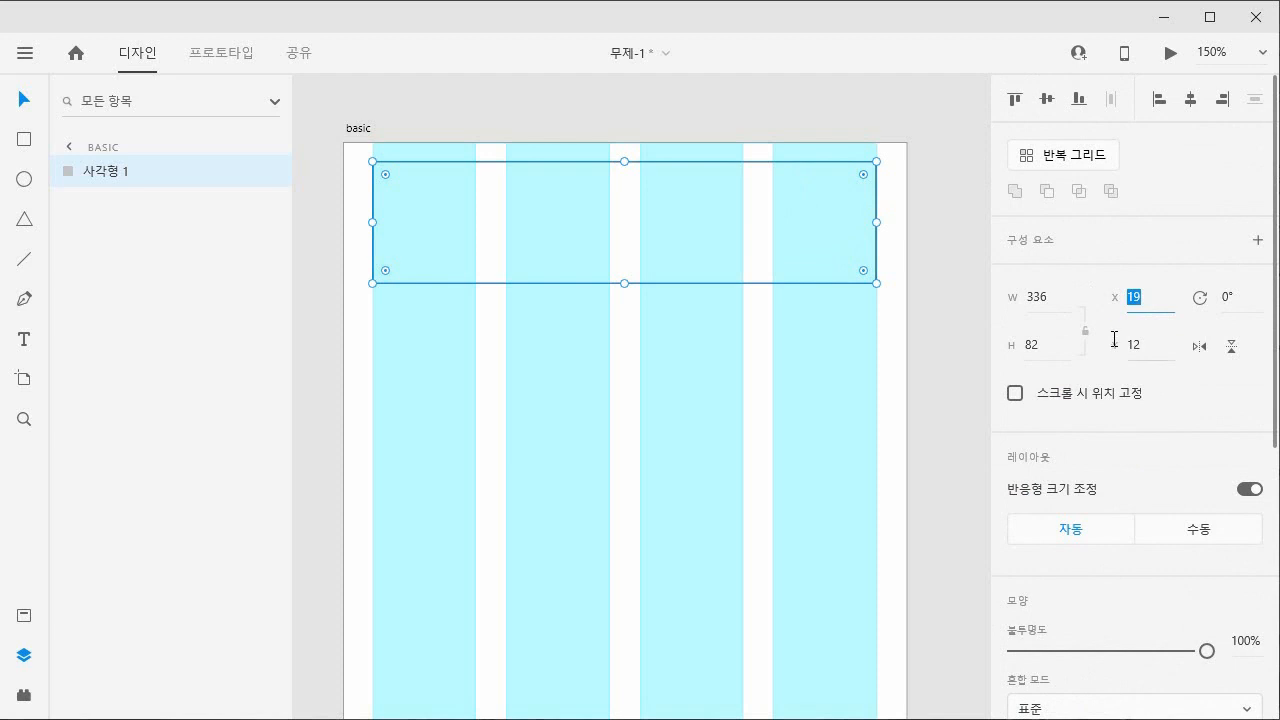
{"action": "mouse_move", "coordinate": [373, 222]}
{"action": "left_mouse_down"}
{"action": "mouse_move", "coordinate": [357, 223]}
{"action": "mouse_move", "coordinate": [374, 224]}
{"action": "left_mouse_up"}
{"action": "left_click", "coordinate": [1145, 297]}
{"action": "type", "text": "20"}
{"action": "key", "text": "Return"}
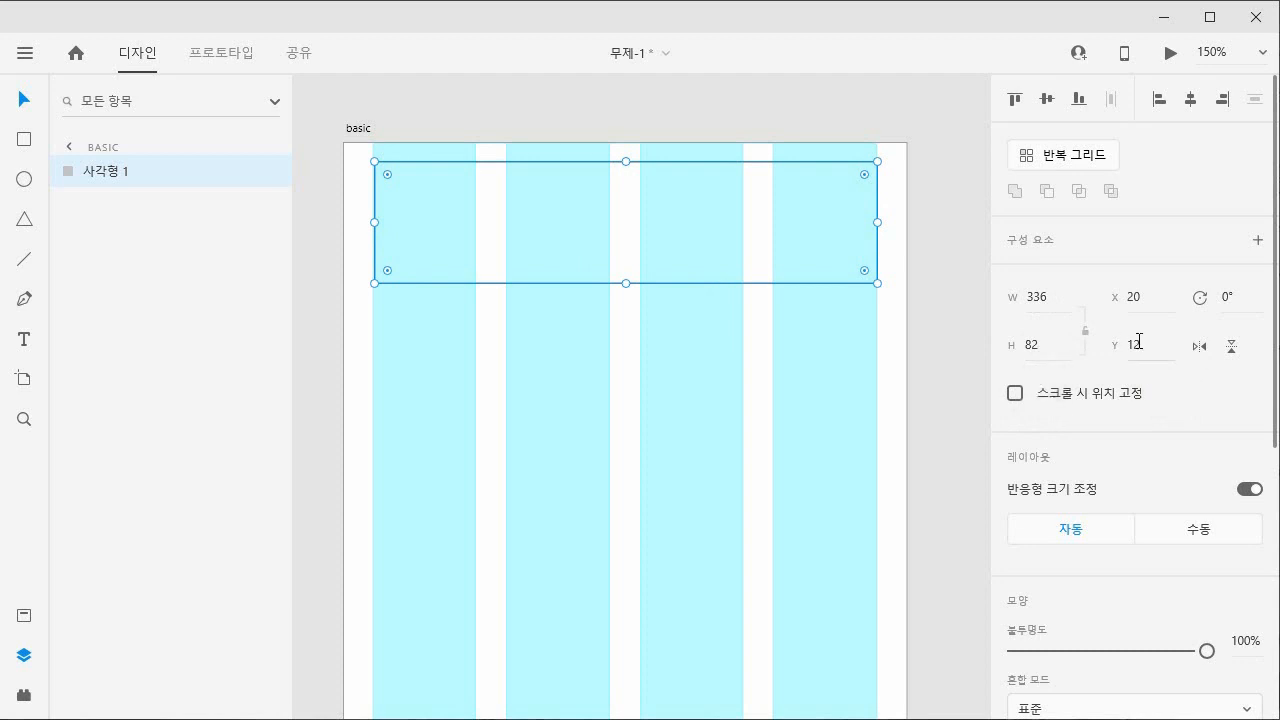
{"action": "left_click", "coordinate": [1132, 344]}
{"action": "type", "text": "10"}
{"action": "key", "text": "Return"}
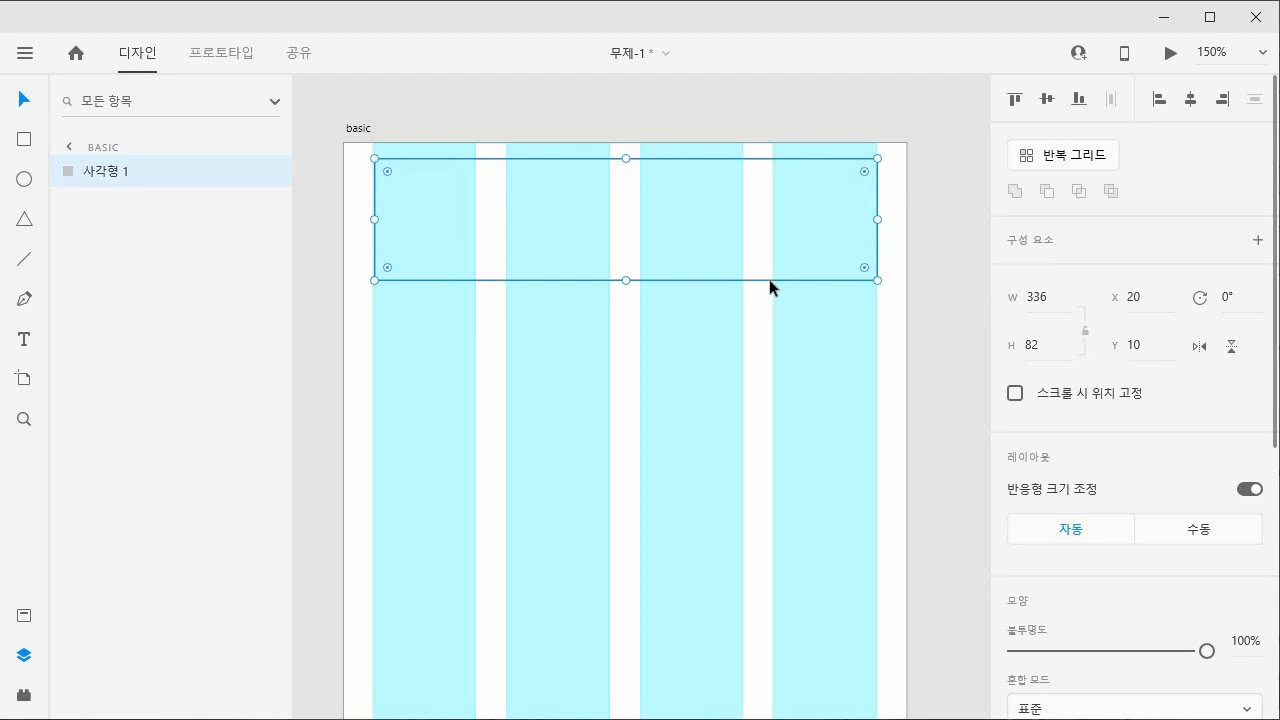
Convert the rectangle into a repeat grid and extend it down the artboard to a height of about 809.
{"action": "left_click", "coordinate": [1058, 163]}
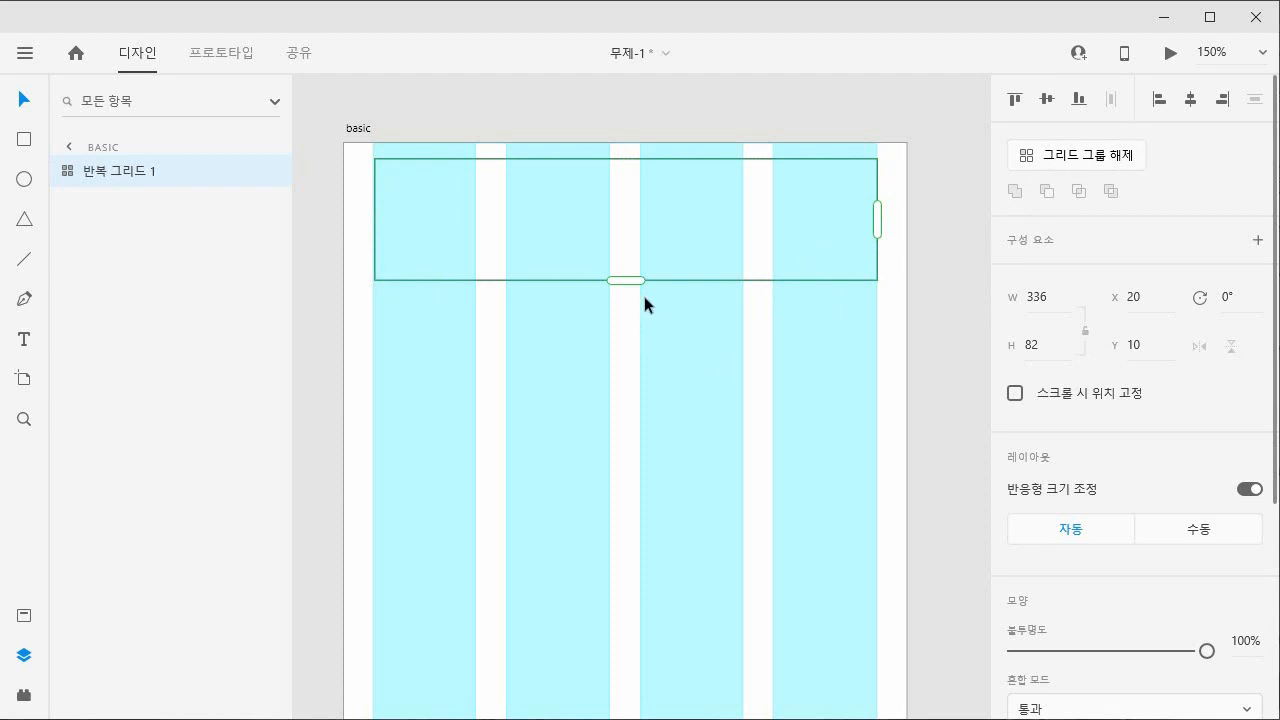
{"action": "left_click_drag", "start_coordinate": [628, 287], "coordinate": [634, 610]}
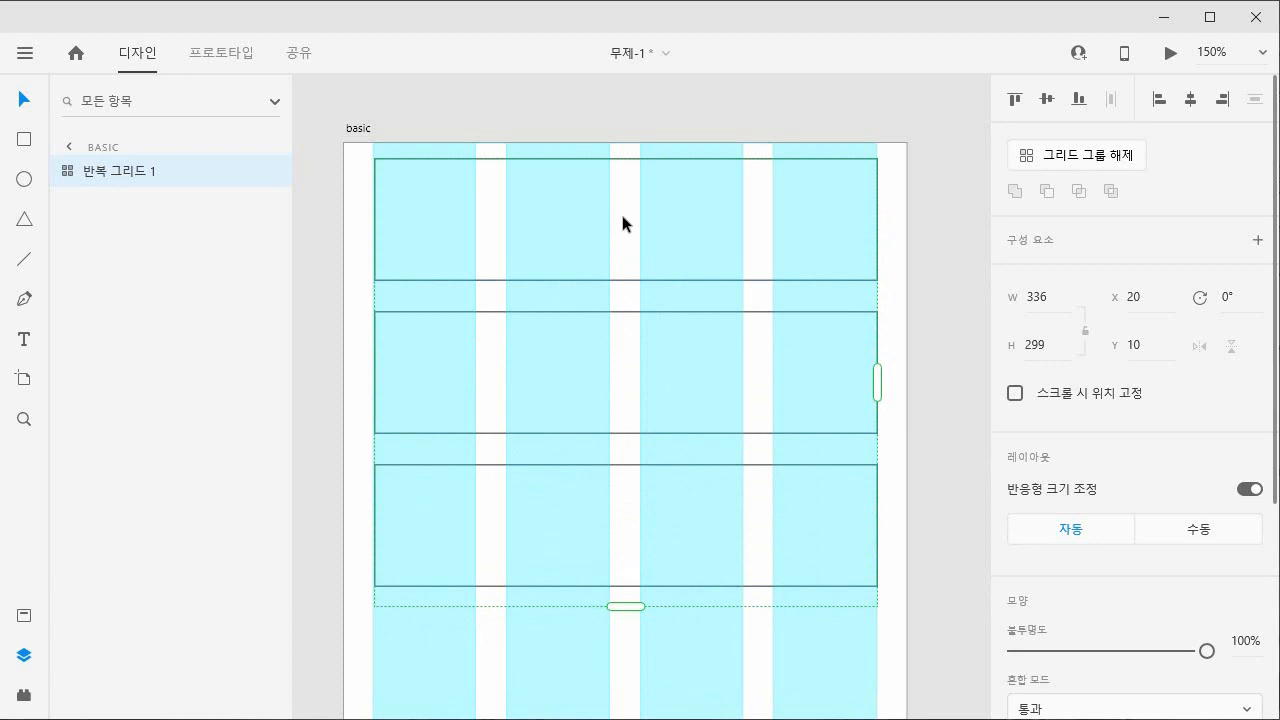
{"action": "scroll", "coordinate": [622, 222], "scroll_direction": "down", "scroll_amount": 4}
{"action": "scroll", "coordinate": [680, 447], "scroll_direction": "down", "scroll_amount": 4}
{"action": "left_click_drag", "start_coordinate": [626, 212], "coordinate": [691, 478]}
{"action": "scroll", "coordinate": [690, 500], "scroll_direction": "down", "scroll_amount": 1}
{"action": "scroll", "coordinate": [690, 506], "scroll_direction": "up", "scroll_amount": 5}
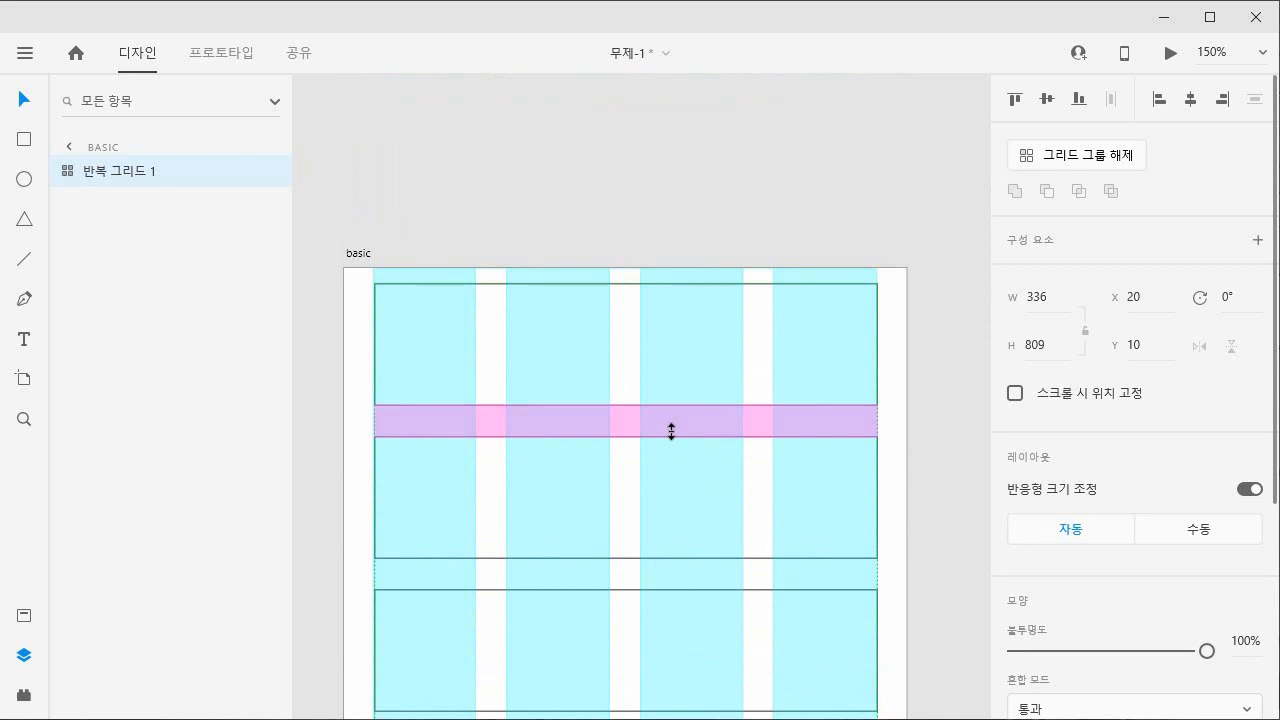
Reduce the vertical gap between the repeated rectangles to about 10, and ungroup the repeat grid into separate rectangles.
{"action": "left_click_drag", "start_coordinate": [671, 431], "coordinate": [677, 414]}
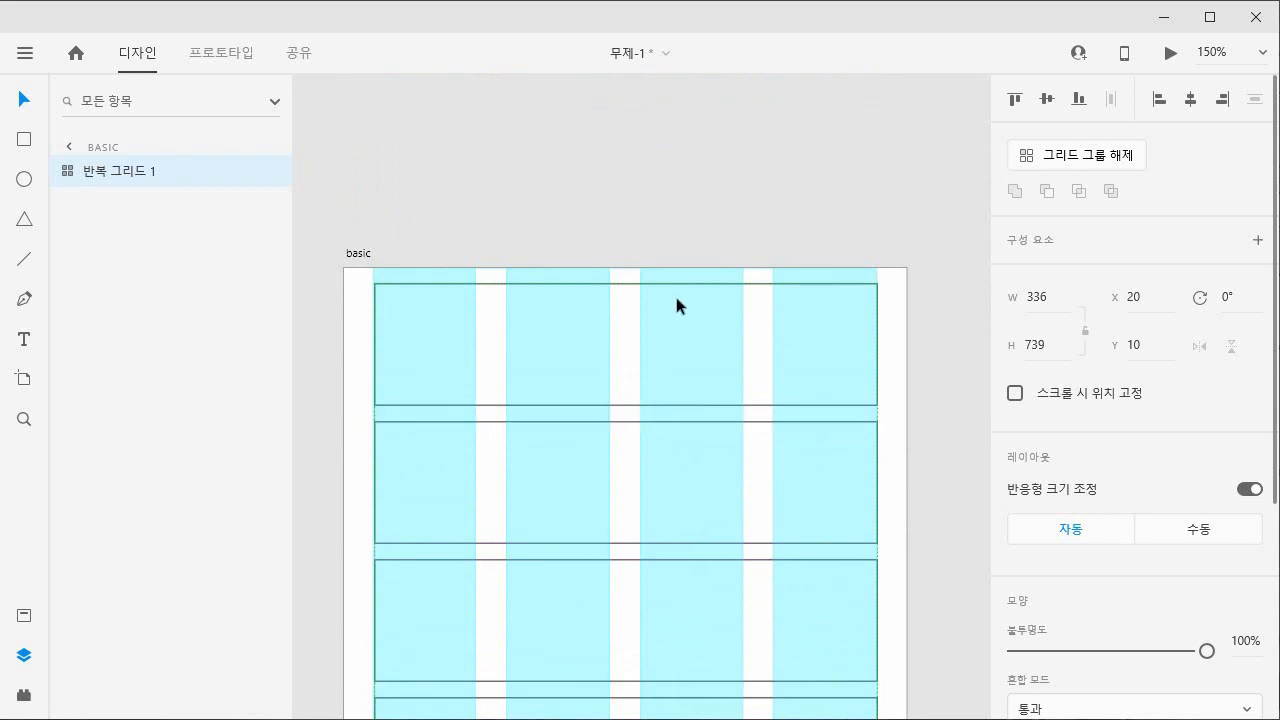
{"action": "left_click", "coordinate": [1064, 162]}
{"action": "left_click", "coordinate": [889, 427]}
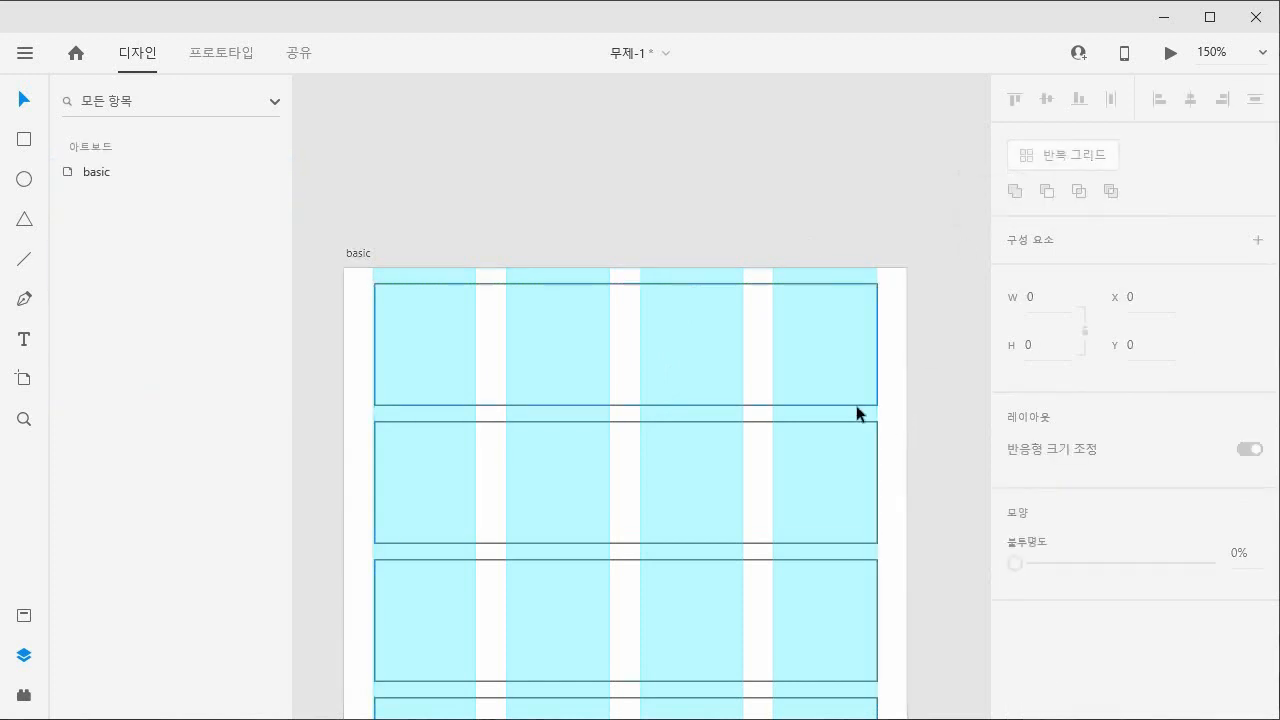
{"action": "left_click", "coordinate": [859, 404]}
{"action": "left_click", "coordinate": [857, 423]}
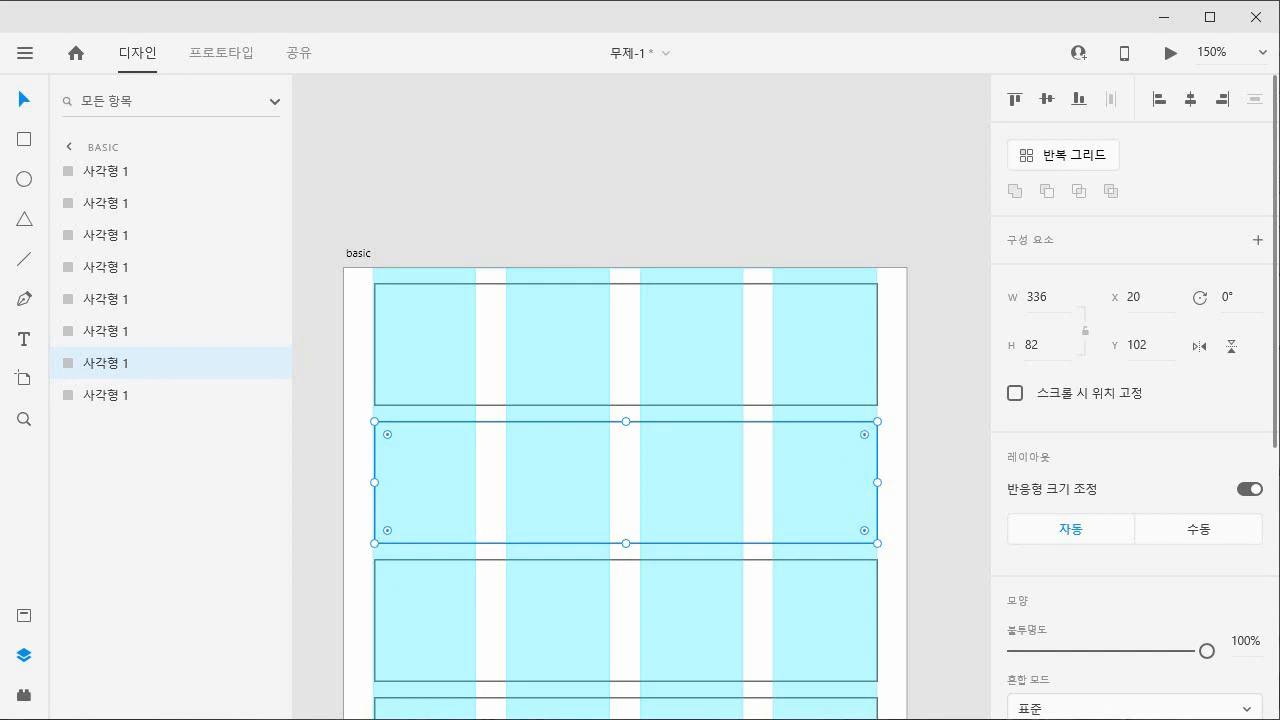
Switch to the PDF guide in the browser and read on past the section about element spacing.
{"action": "key", "text": "alt+Tab"}
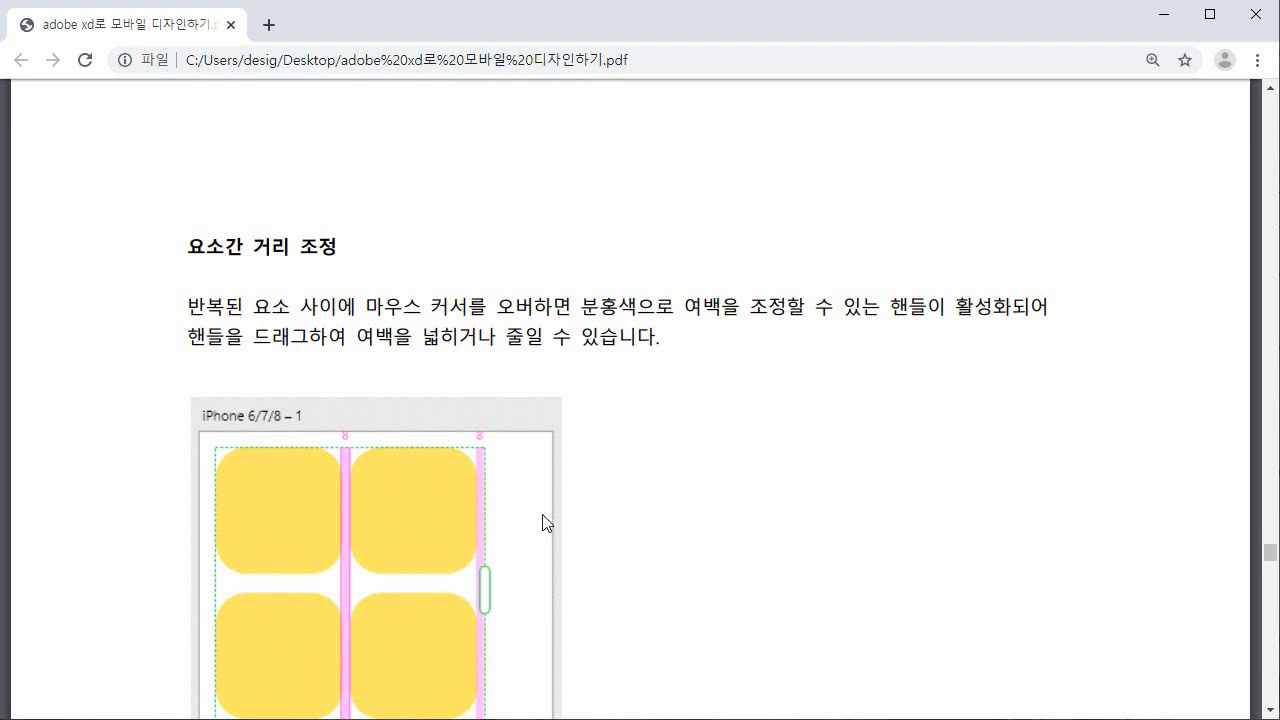
{"action": "scroll", "coordinate": [543, 522], "scroll_direction": "down", "scroll_amount": 4}
{"action": "scroll", "coordinate": [546, 524], "scroll_direction": "down", "scroll_amount": 2}
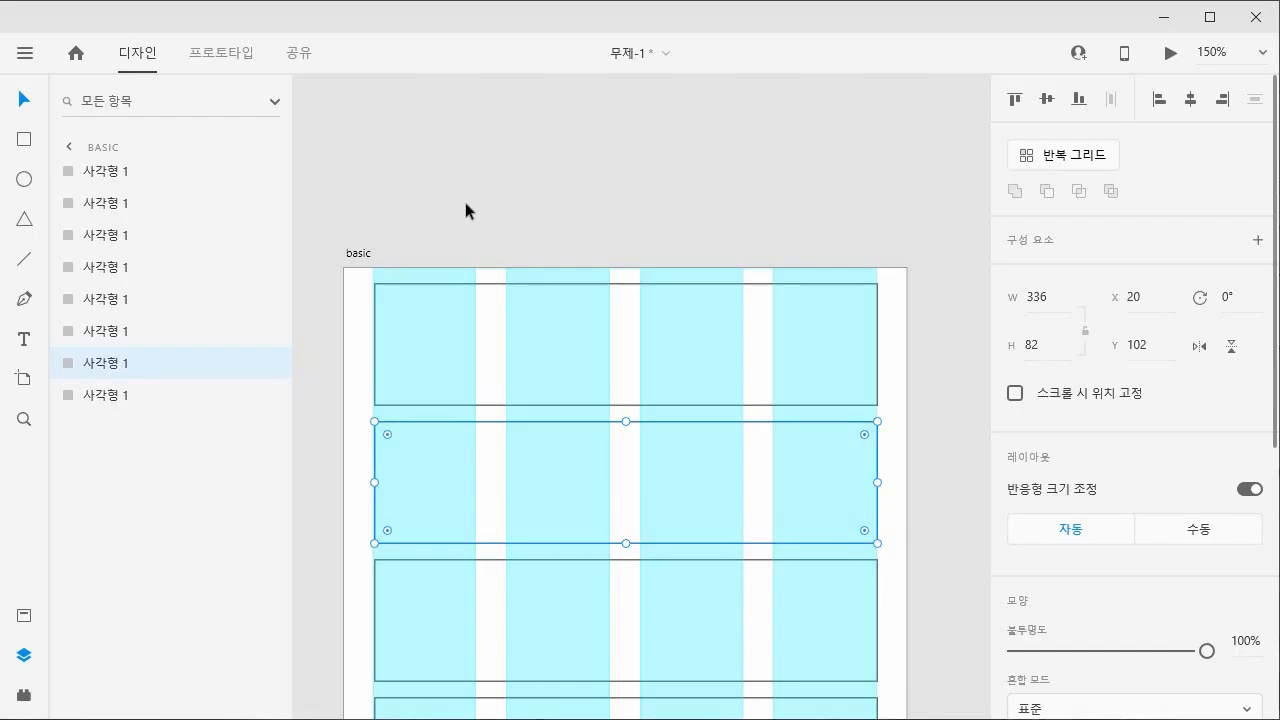
Delete all the rectangles from the basic artboard.
{"action": "left_click", "coordinate": [472, 207]}
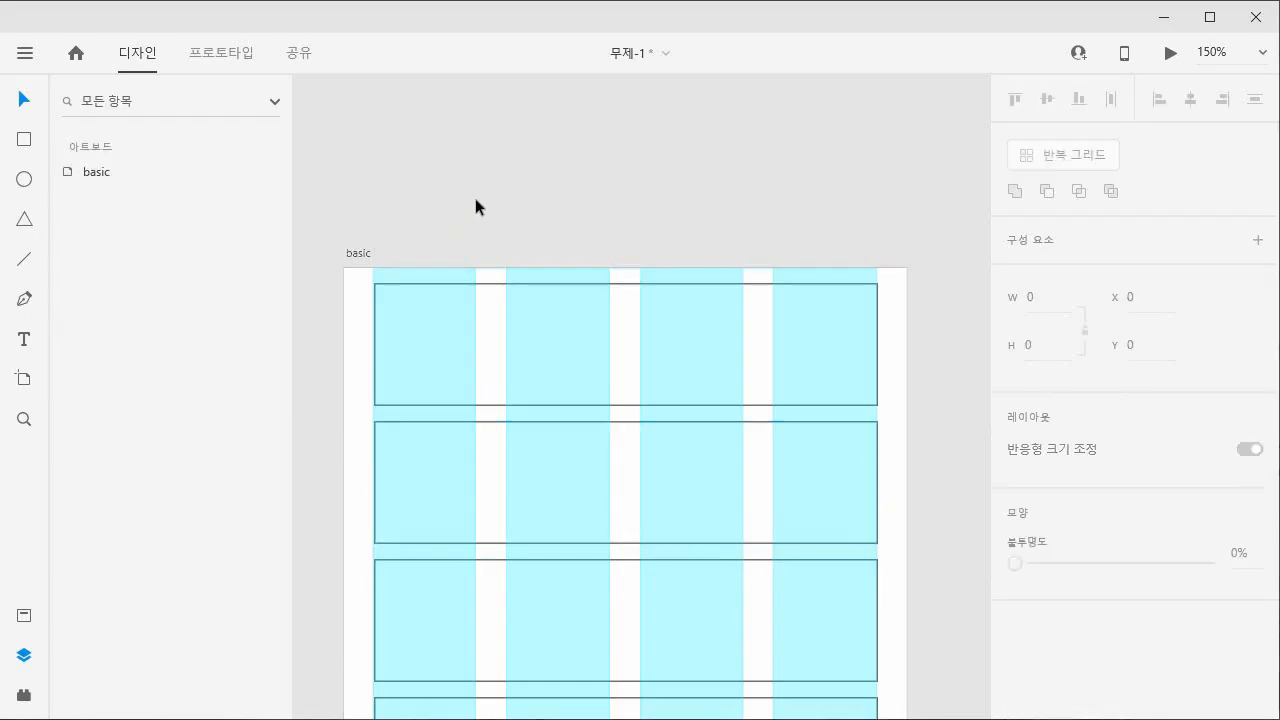
{"action": "key", "text": "ctrl+a"}
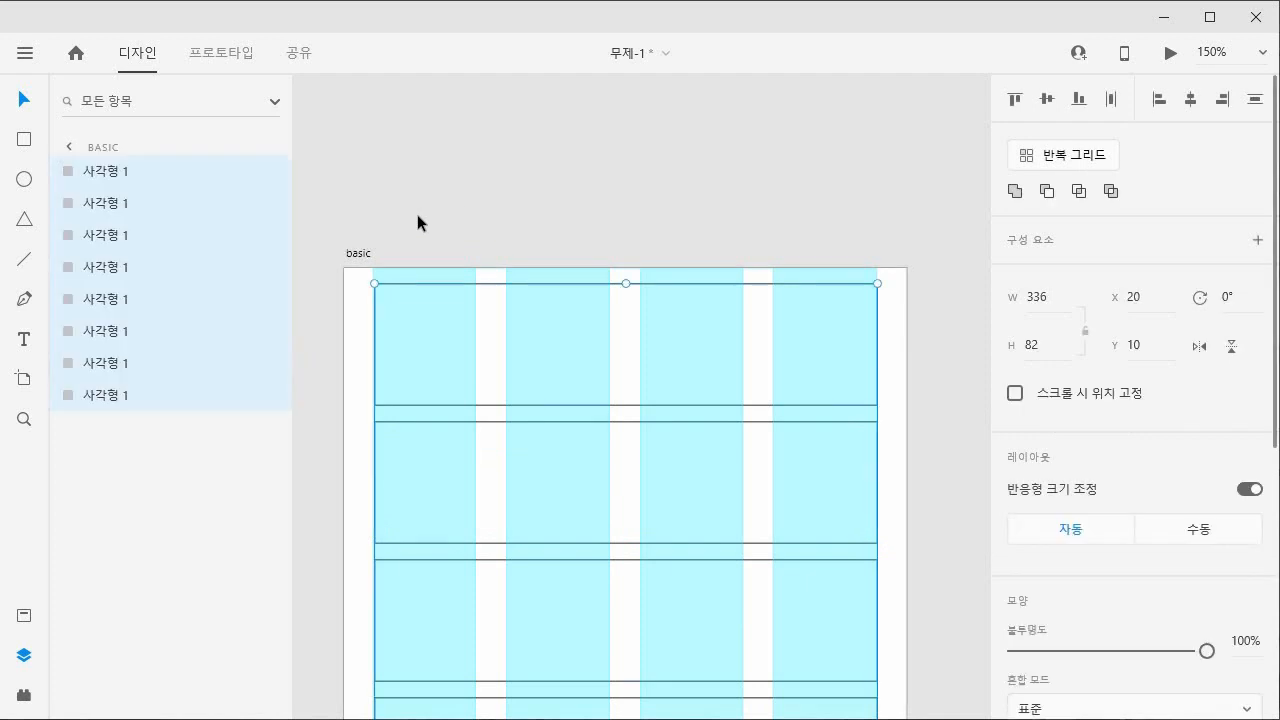
{"action": "key", "text": "Delete"}
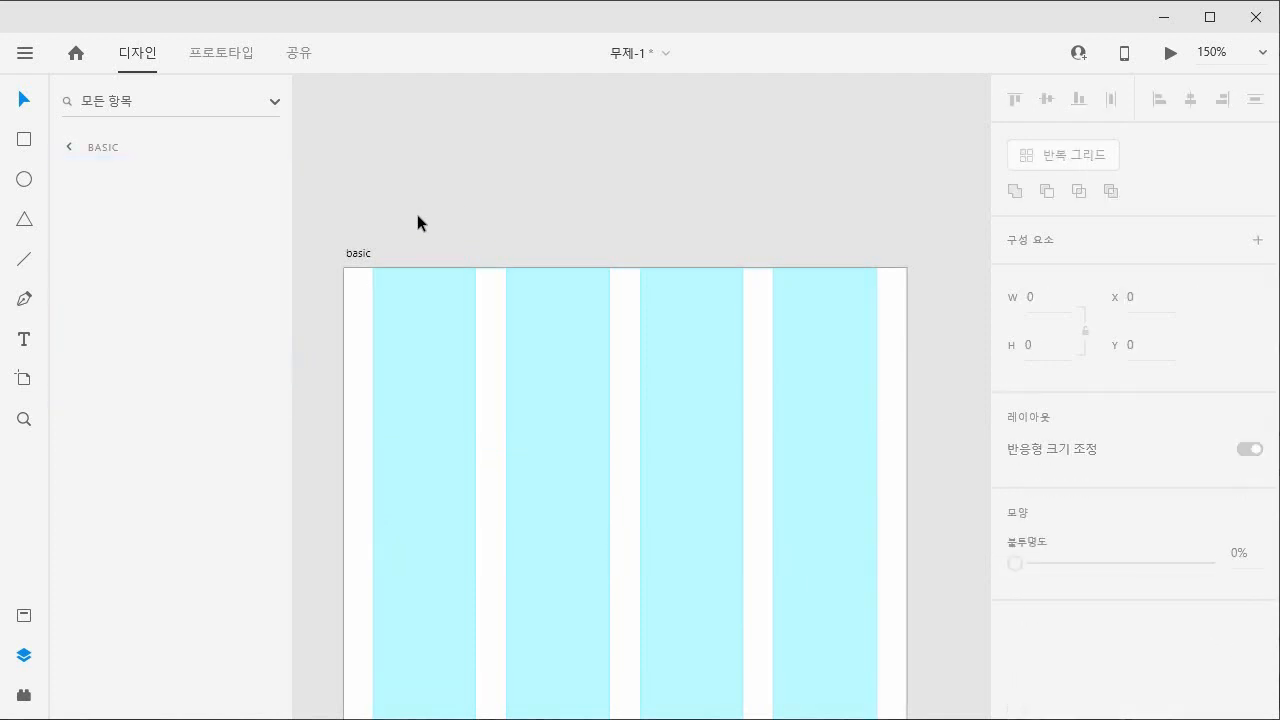
Draw a circle about 98 wide and 98 high over the first two layout columns near the artboard's top.
{"action": "left_click", "coordinate": [24, 180]}
{"action": "left_click_drag", "start_coordinate": [419, 329], "coordinate": [566, 476]}
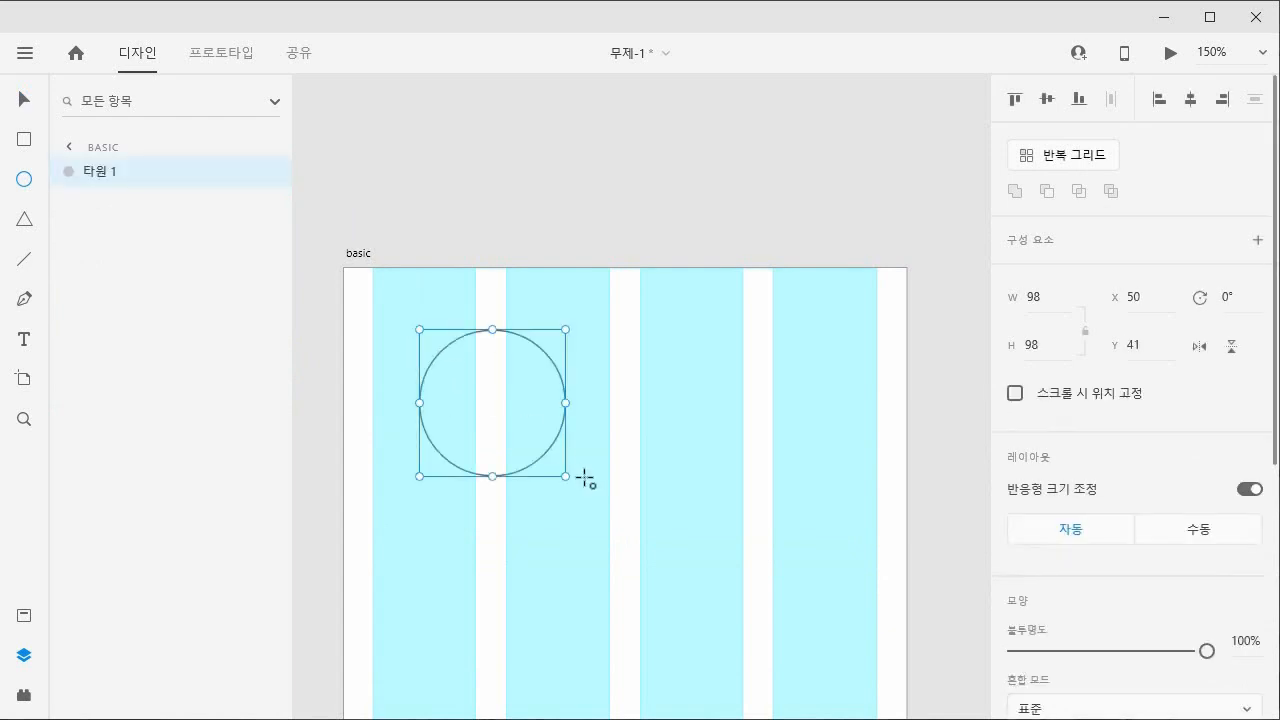
{"action": "left_click", "coordinate": [24, 100]}
Try to set the circle's width to 100.
{"action": "left_click", "coordinate": [1032, 293]}
{"action": "key", "text": "Down"}
{"action": "key", "text": "1"}
{"action": "key", "text": "0"}
{"action": "key", "text": "0"}
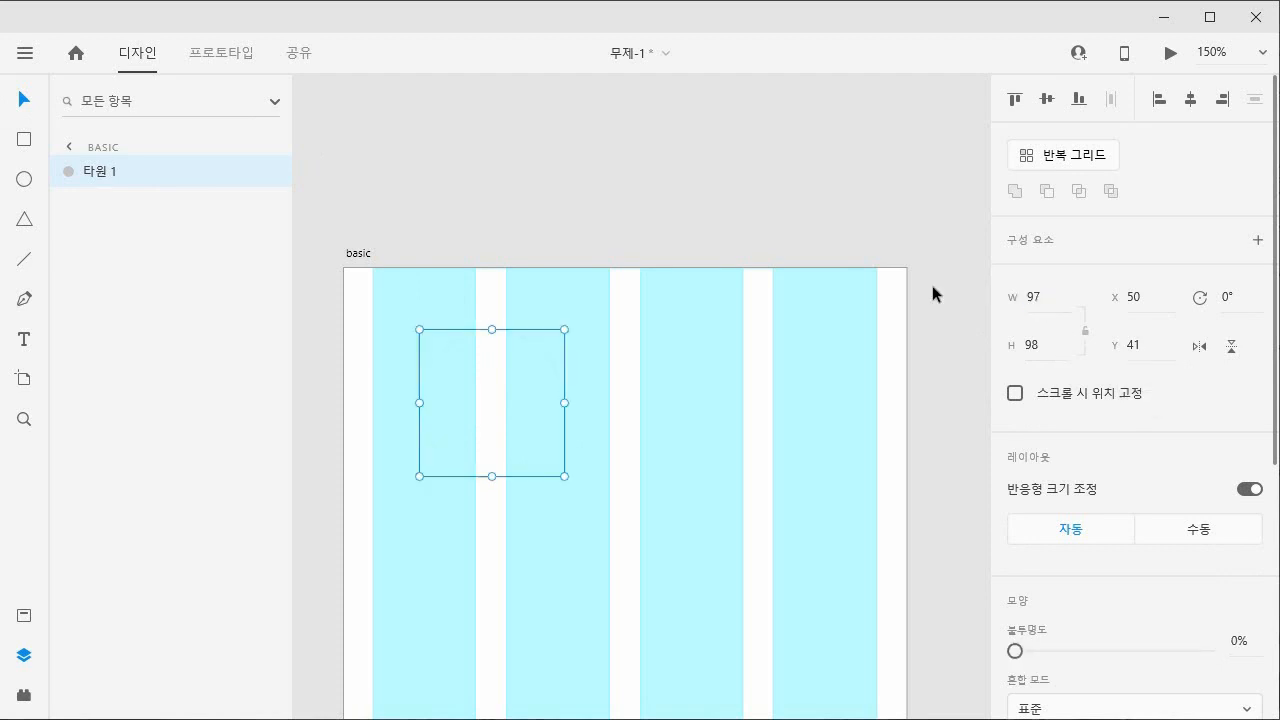
Set the circle's width and height to 100 each and its opacity to 100%.
{"action": "left_click", "coordinate": [1034, 297]}
{"action": "type", "text": "100"}
{"action": "key", "text": "Tab"}
{"action": "type", "text": "100"}
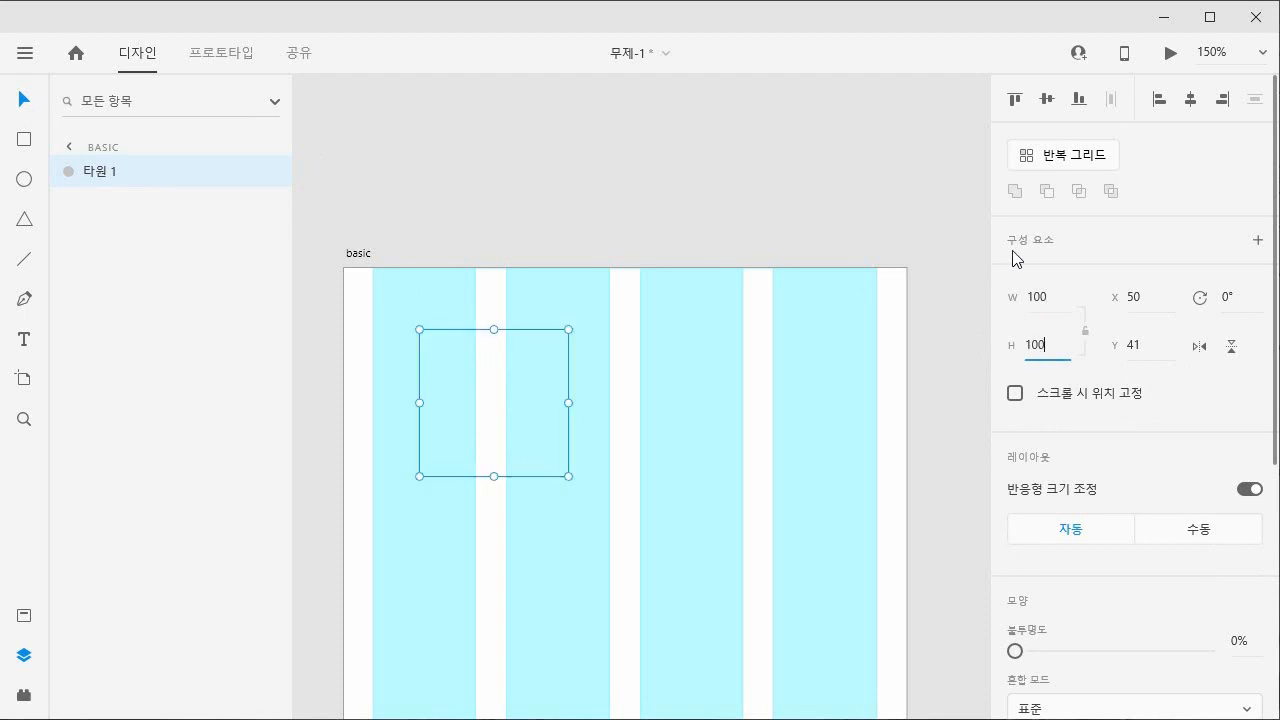
{"action": "left_click_drag", "start_coordinate": [1015, 651], "coordinate": [1243, 666]}
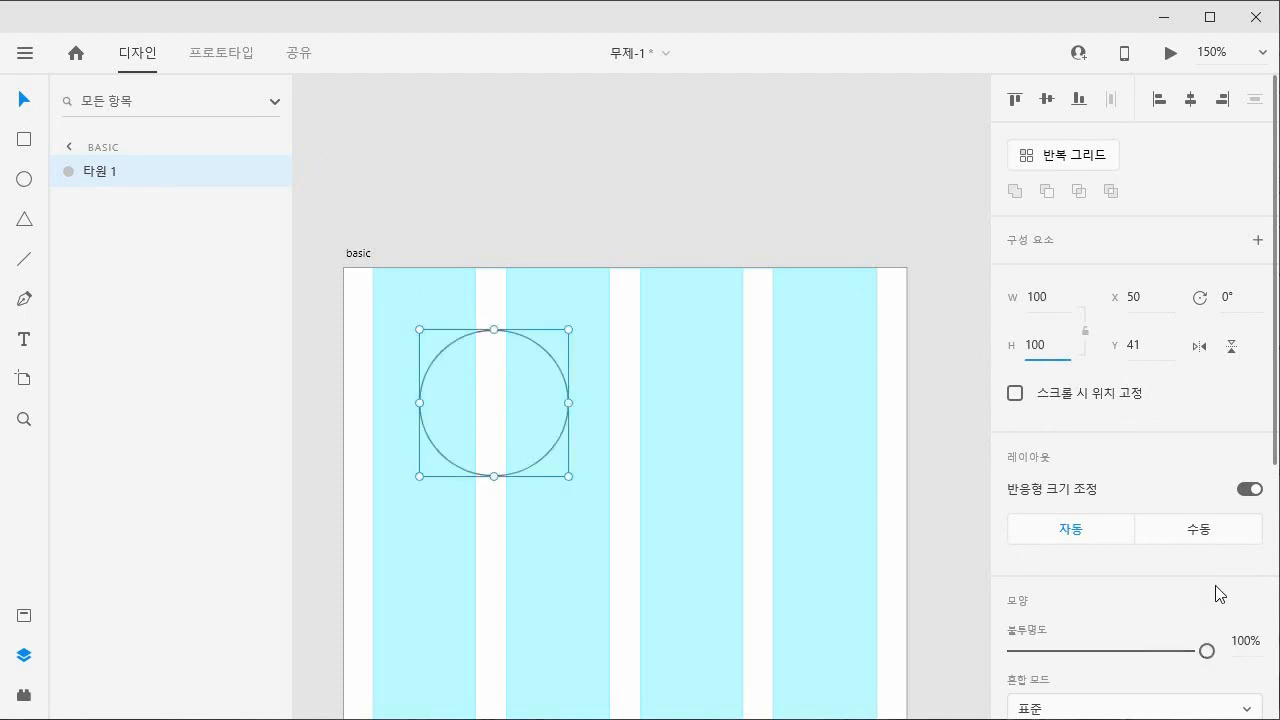
Turn off the circle's border.
{"action": "scroll", "coordinate": [1236, 590], "scroll_direction": "down", "scroll_amount": 5}
{"action": "scroll", "coordinate": [1236, 590], "scroll_direction": "down", "scroll_amount": 1}
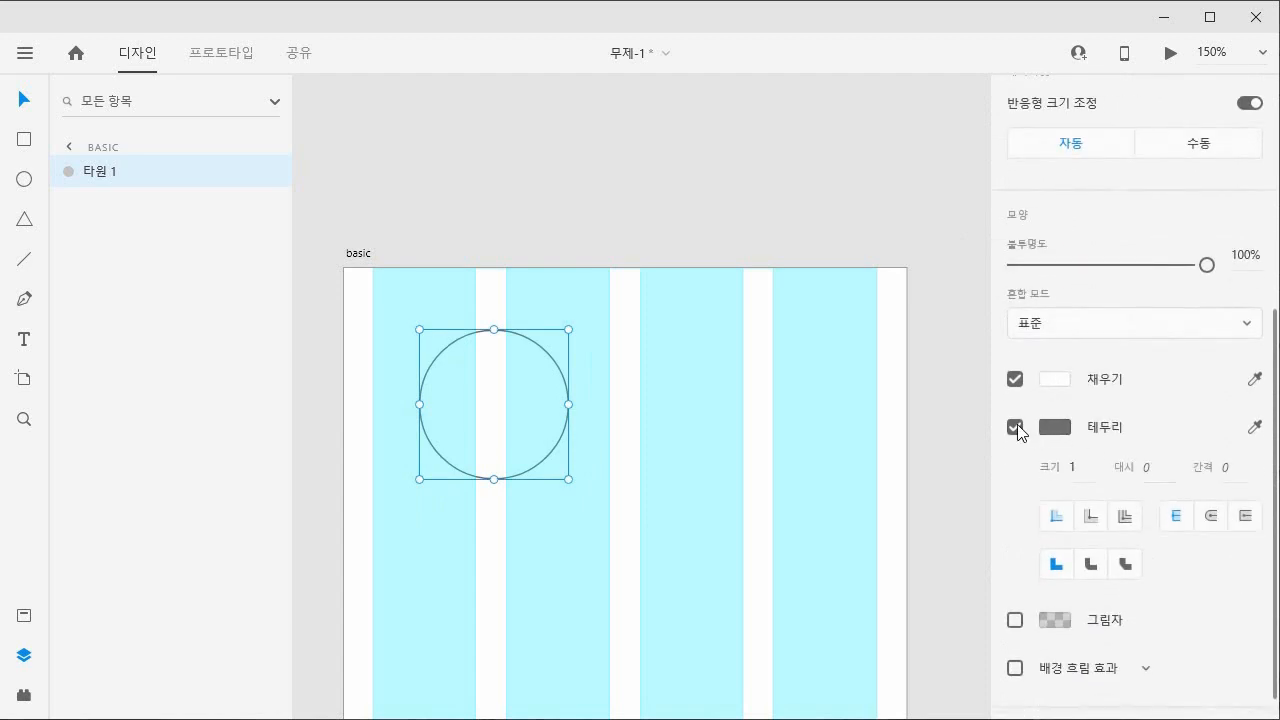
{"action": "left_click", "coordinate": [1015, 427]}
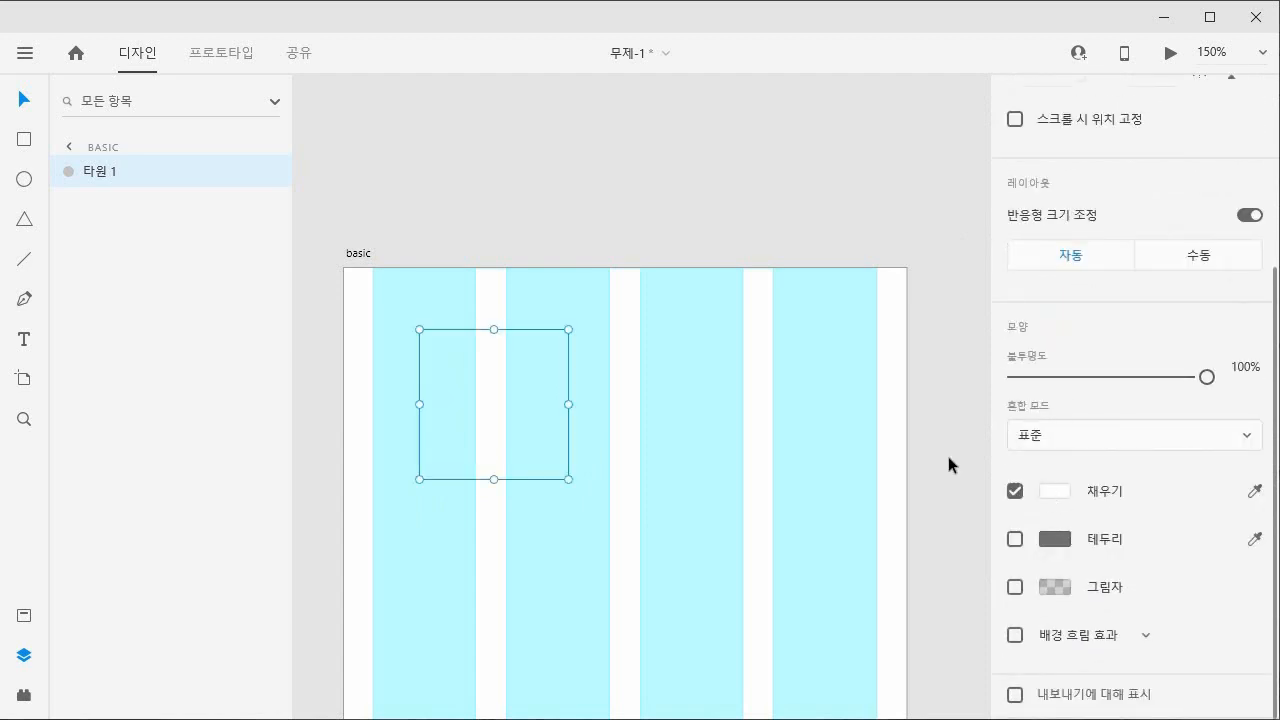
Show the document assets and fill the circle with solid red, #FF0000.
{"action": "left_click", "coordinate": [24, 620]}
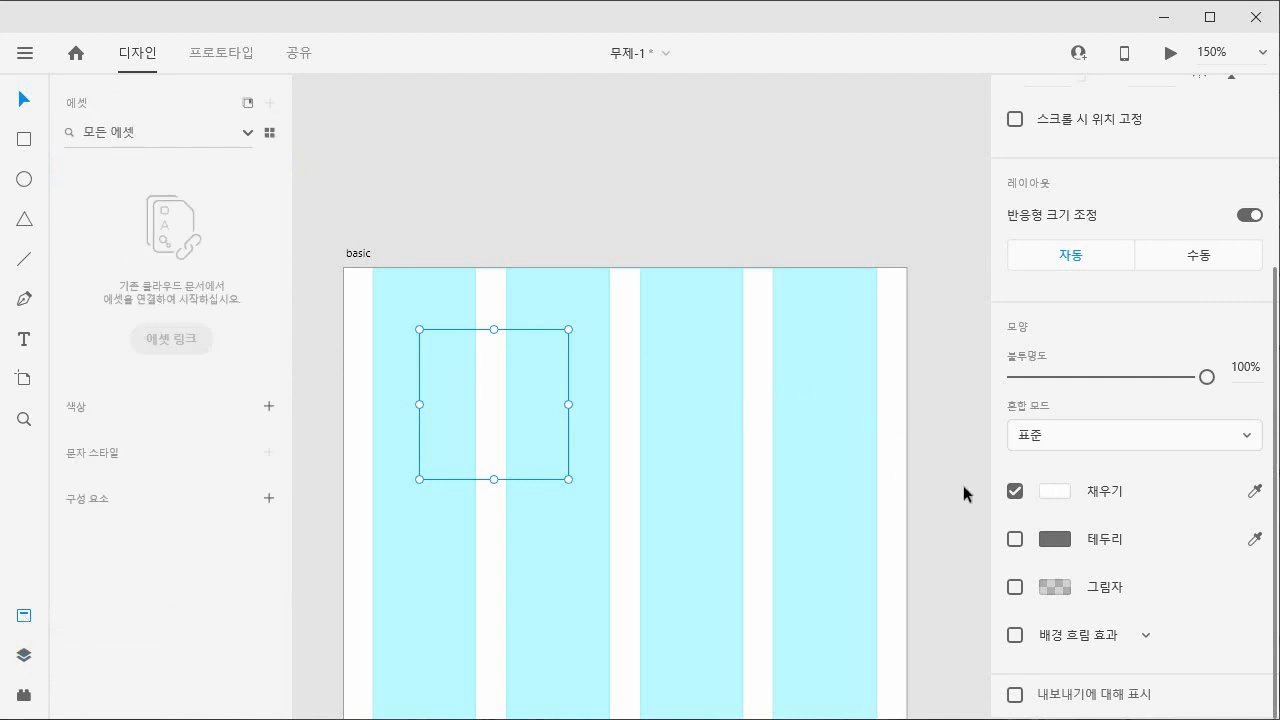
{"action": "left_click", "coordinate": [1055, 496]}
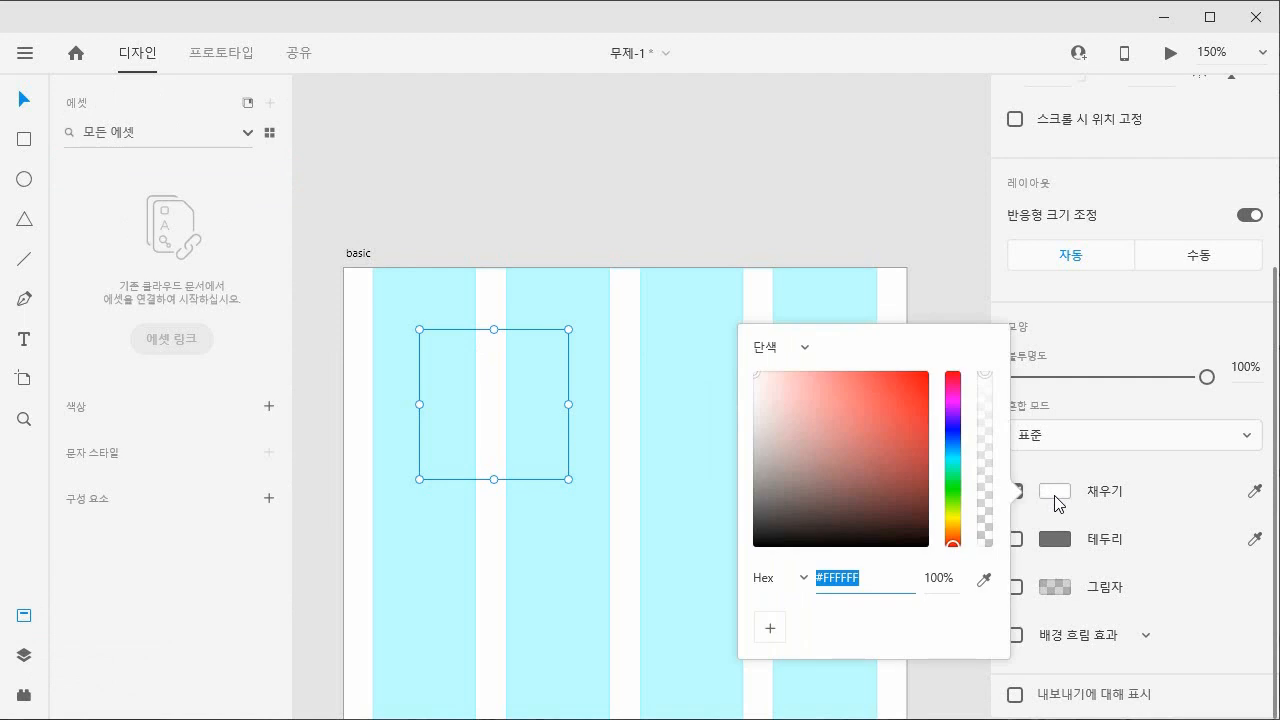
{"action": "left_click_drag", "start_coordinate": [898, 406], "coordinate": [948, 348]}
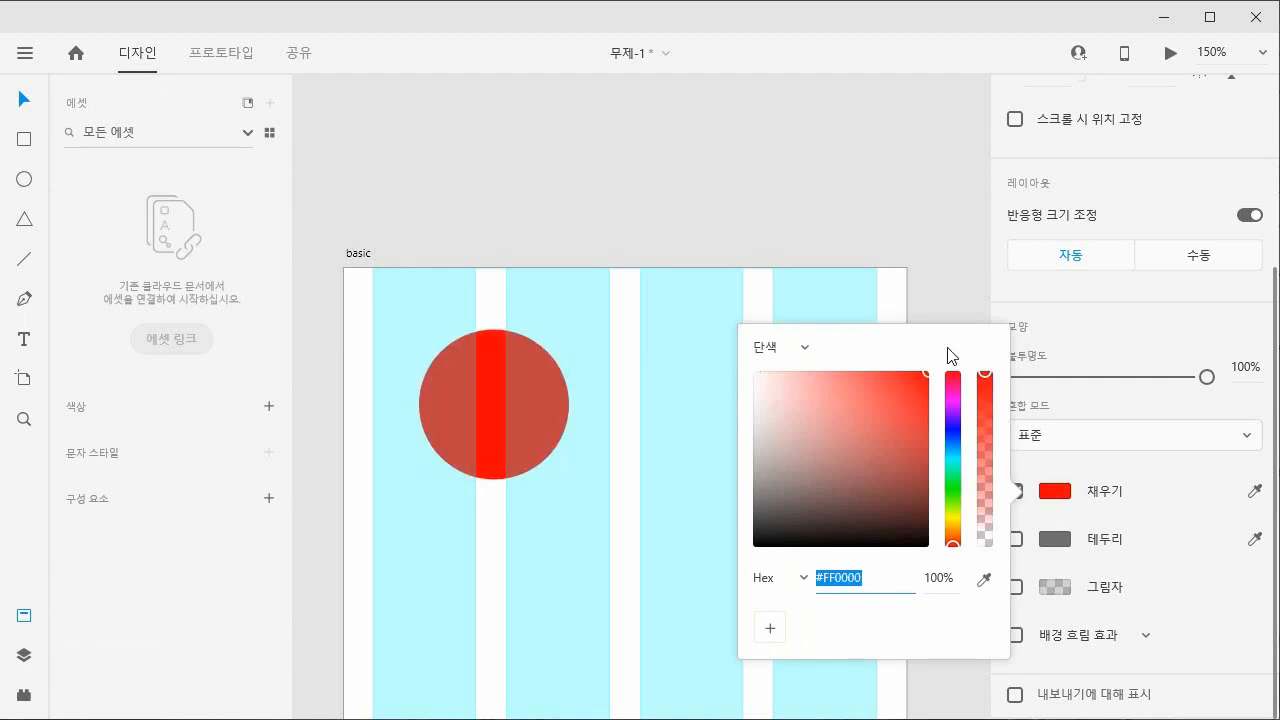
{"action": "left_click", "coordinate": [1180, 563]}
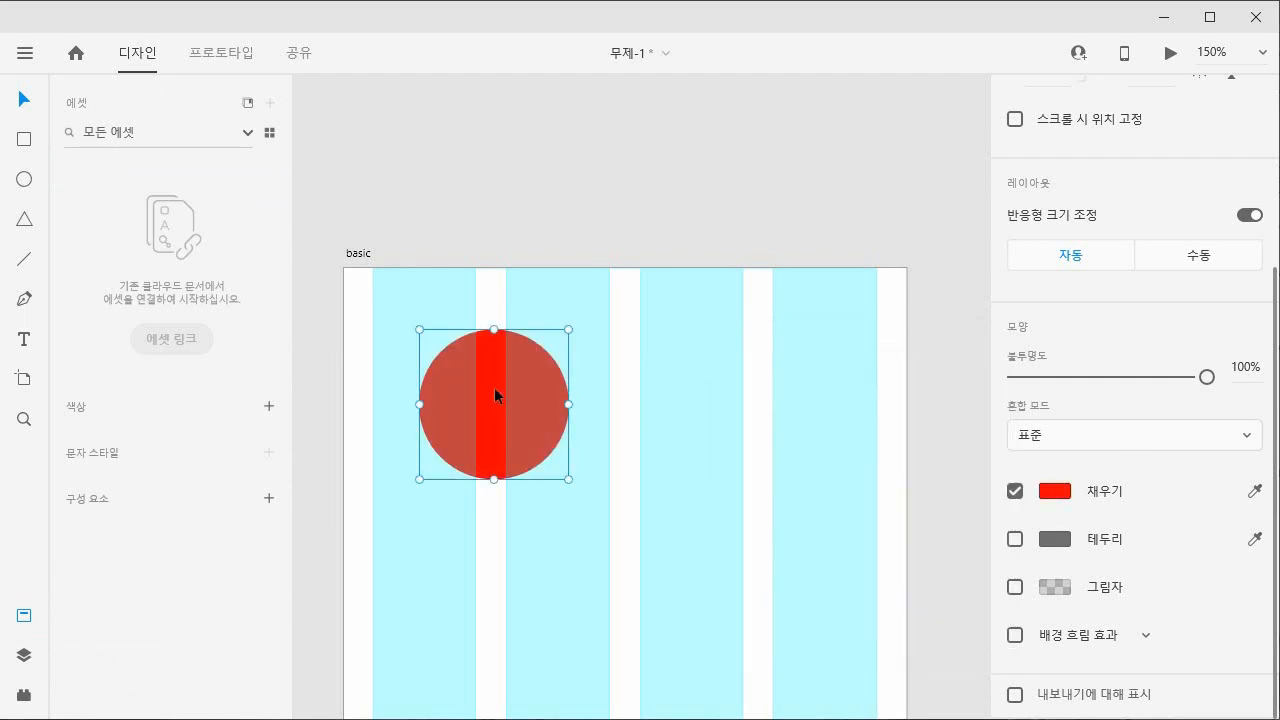
Hide the layout grid and add the circle's red fill to the assets as a colour.
{"action": "right_click", "coordinate": [730, 347]}
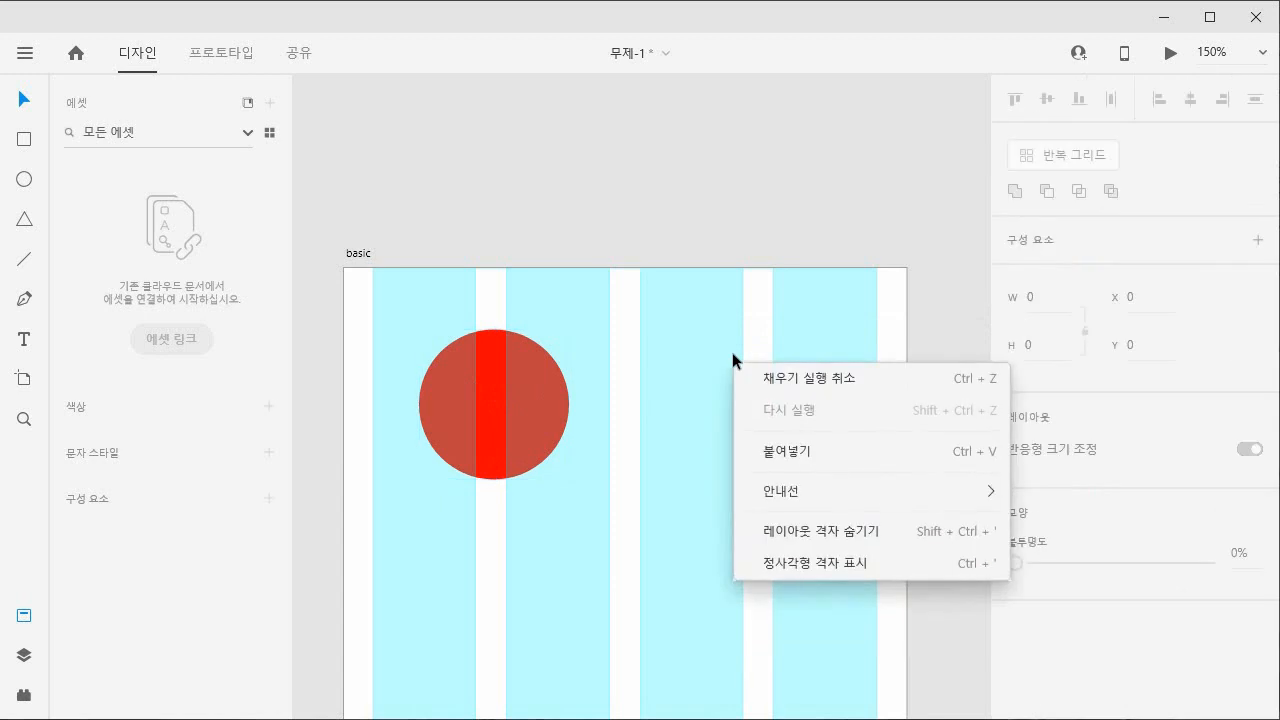
{"action": "left_click", "coordinate": [866, 531]}
{"action": "left_click", "coordinate": [518, 388]}
{"action": "right_click", "coordinate": [522, 380]}
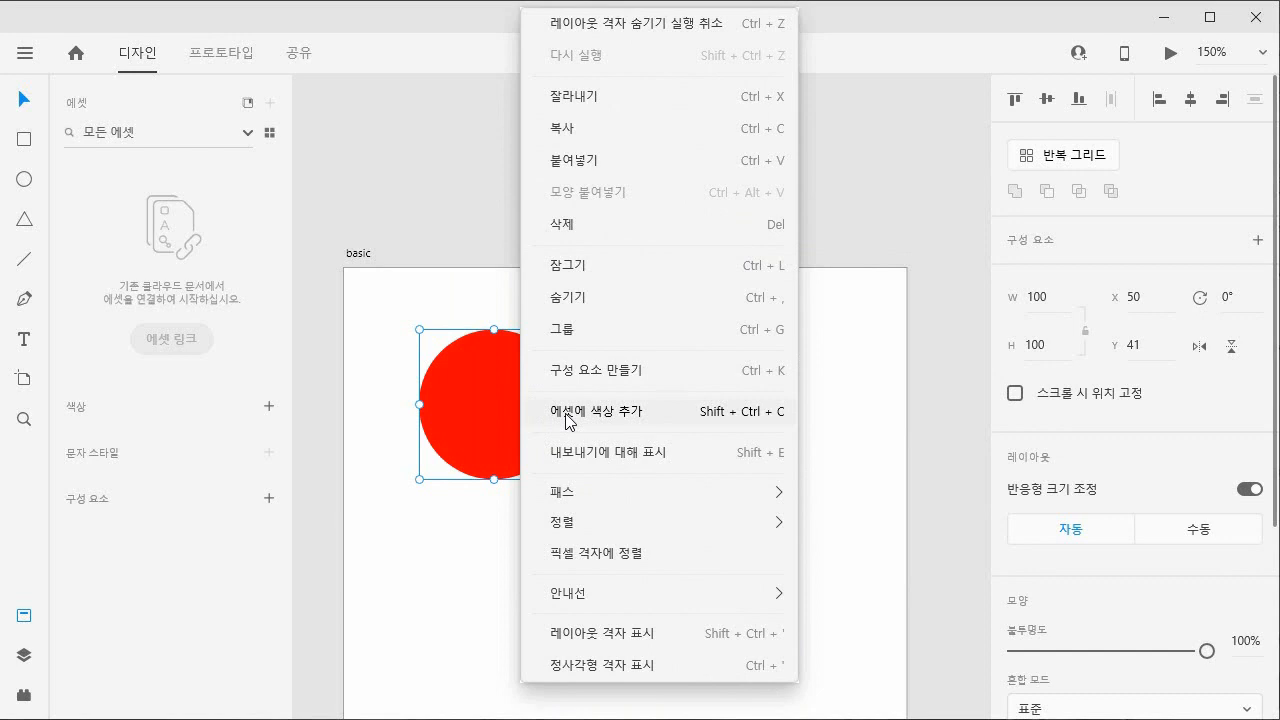
{"action": "left_click", "coordinate": [567, 421]}
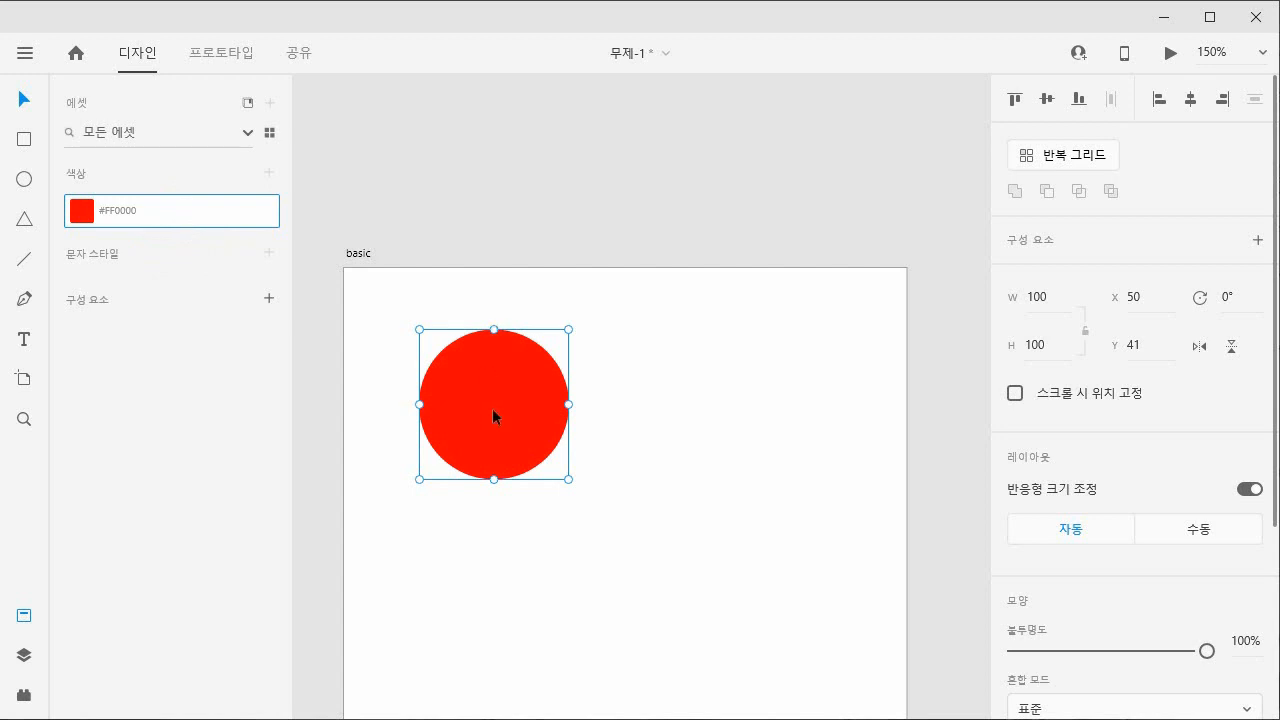
Move the circle to about X 36, Y 27, and add the text "Main Font" to the right of it.
{"action": "left_click_drag", "start_coordinate": [492, 408], "coordinate": [471, 389]}
{"action": "left_click", "coordinate": [25, 341]}
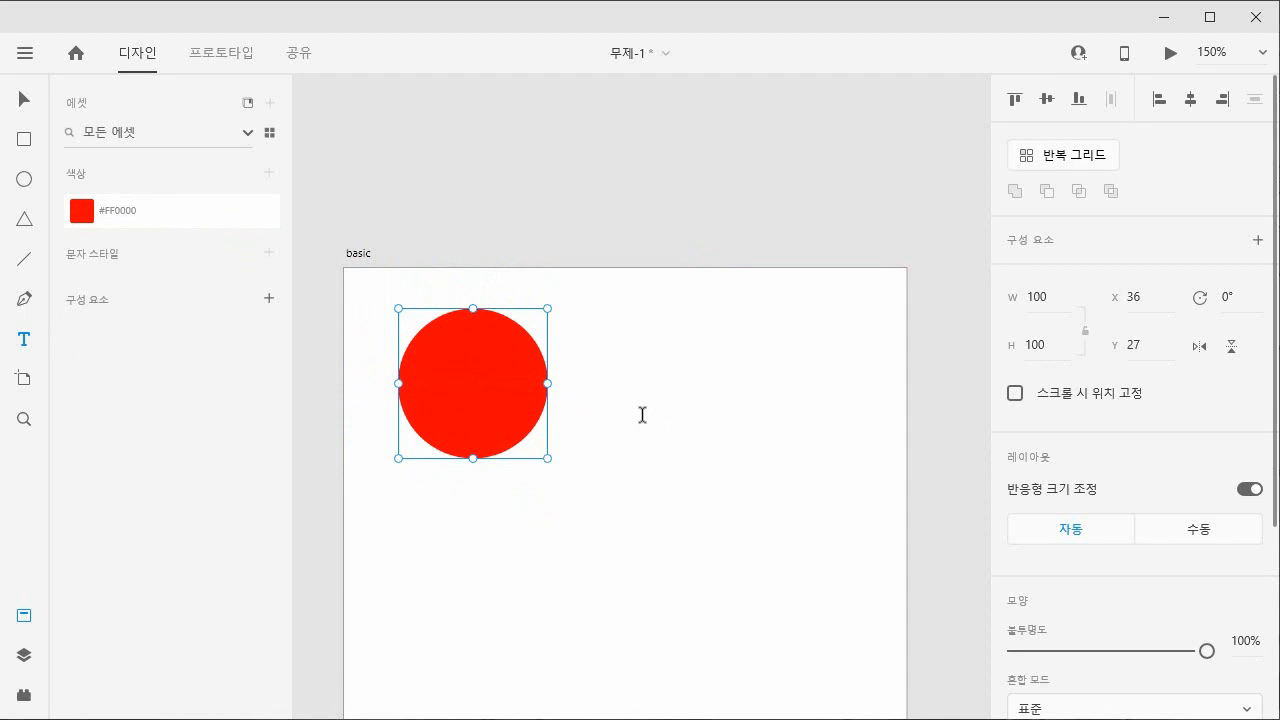
{"action": "left_click", "coordinate": [642, 415]}
{"action": "type", "text": "Main Font"}
{"action": "left_click", "coordinate": [28, 98]}
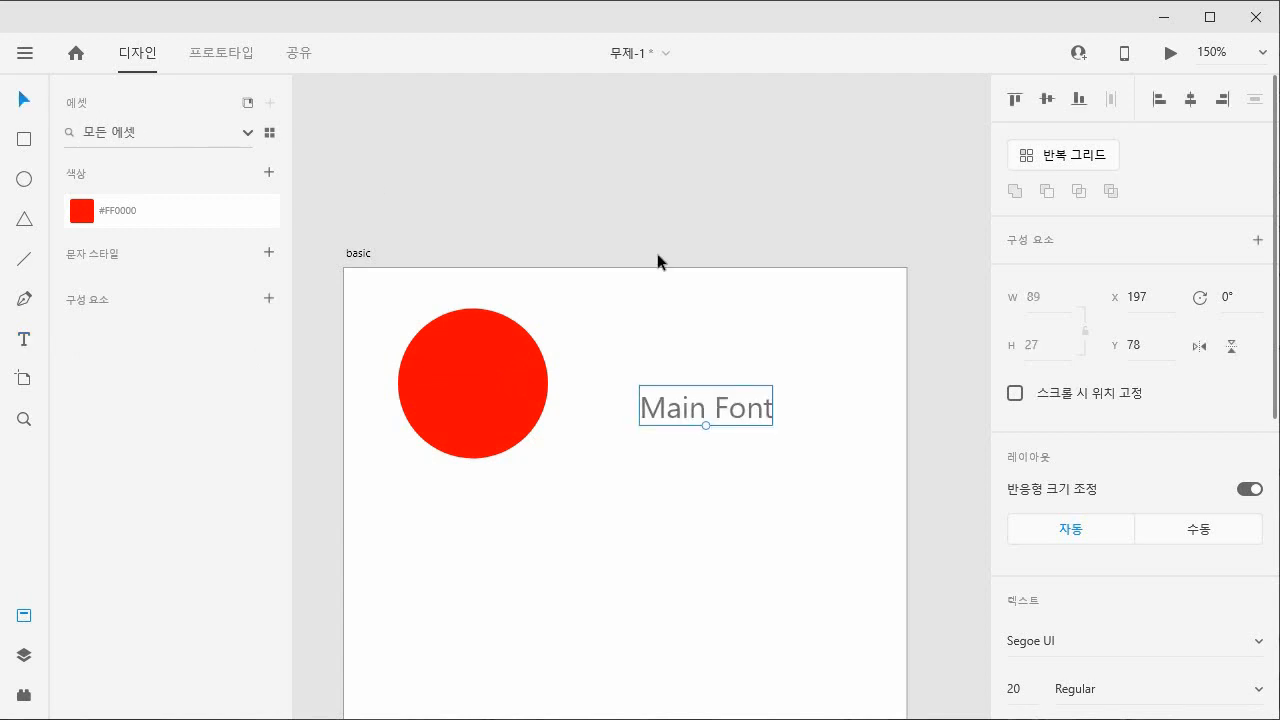
Change the font of the "Main Font" text to Univeconlig.
{"action": "scroll", "coordinate": [1135, 505], "scroll_direction": "down", "scroll_amount": 4}
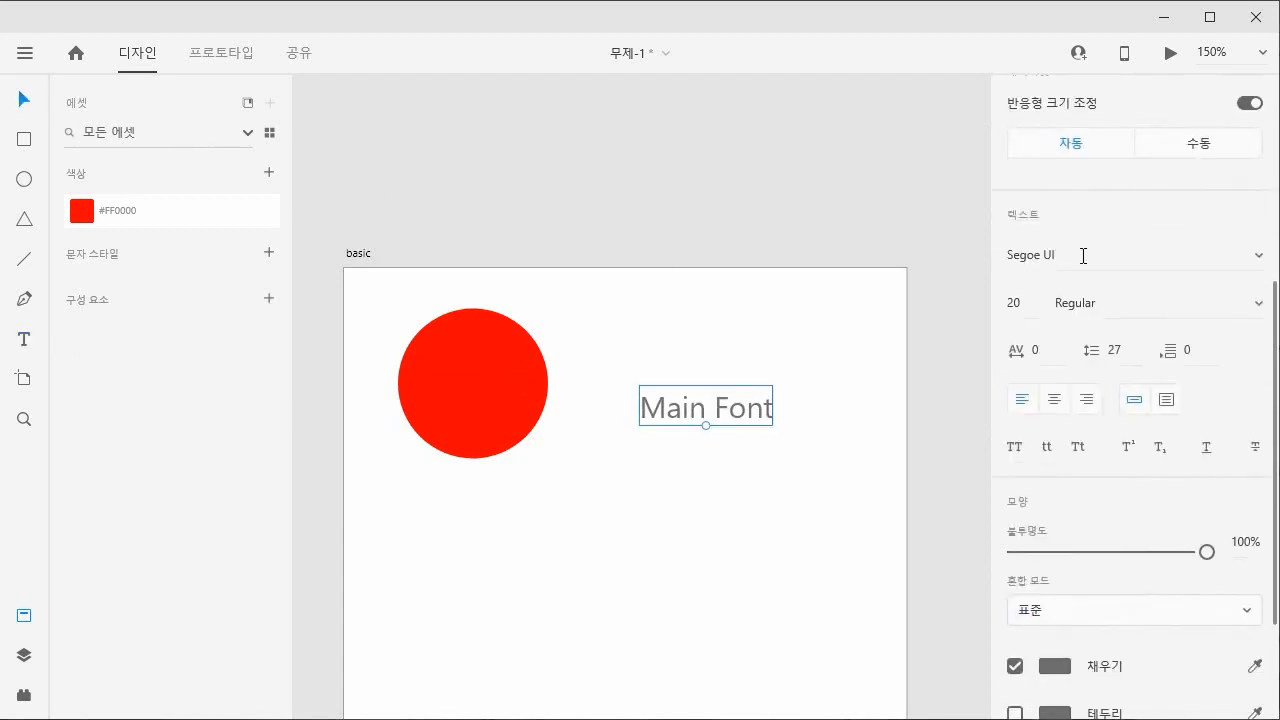
{"action": "left_click", "coordinate": [1255, 256]}
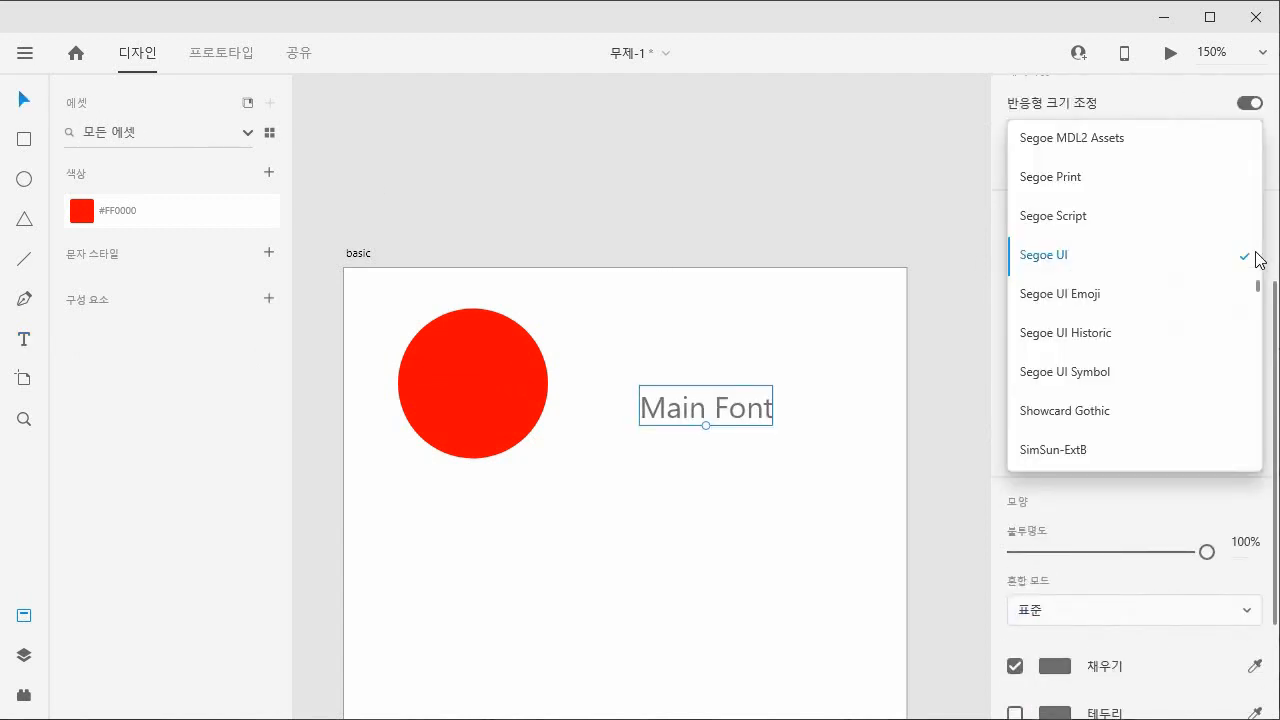
{"action": "scroll", "coordinate": [1211, 280], "scroll_direction": "up", "scroll_amount": 10}
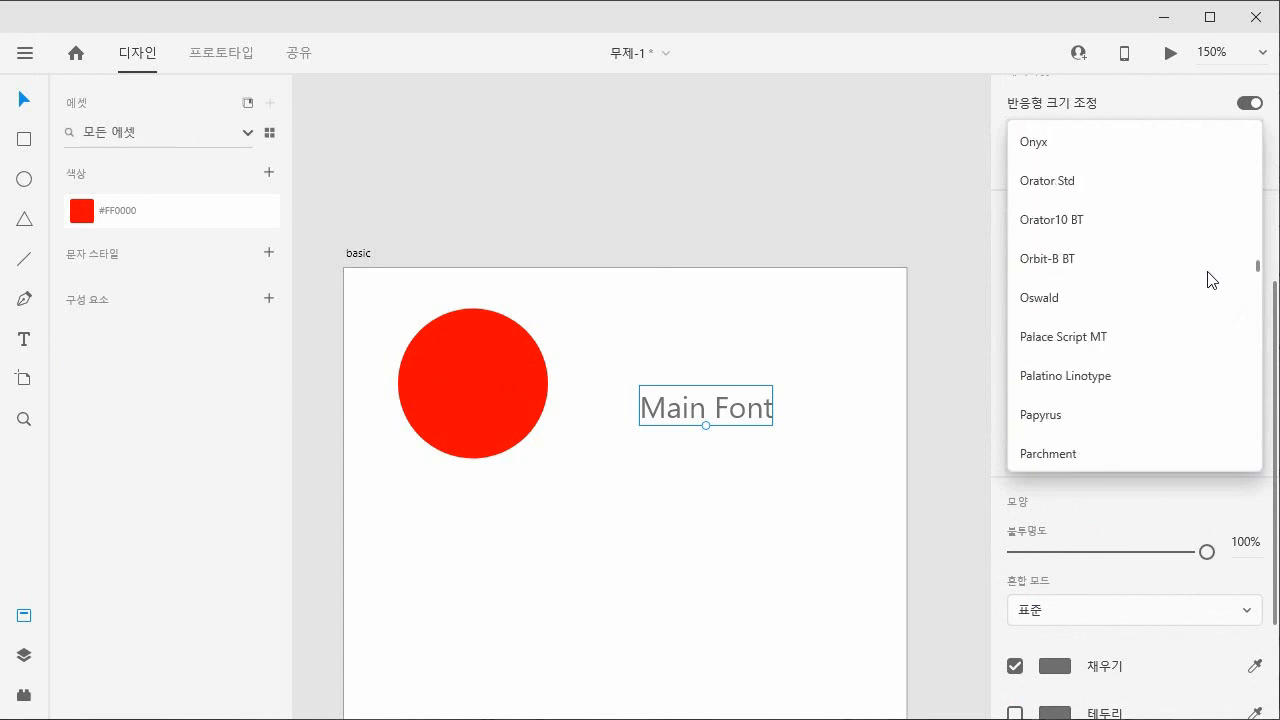
{"action": "scroll", "coordinate": [1211, 280], "scroll_direction": "up", "scroll_amount": 10}
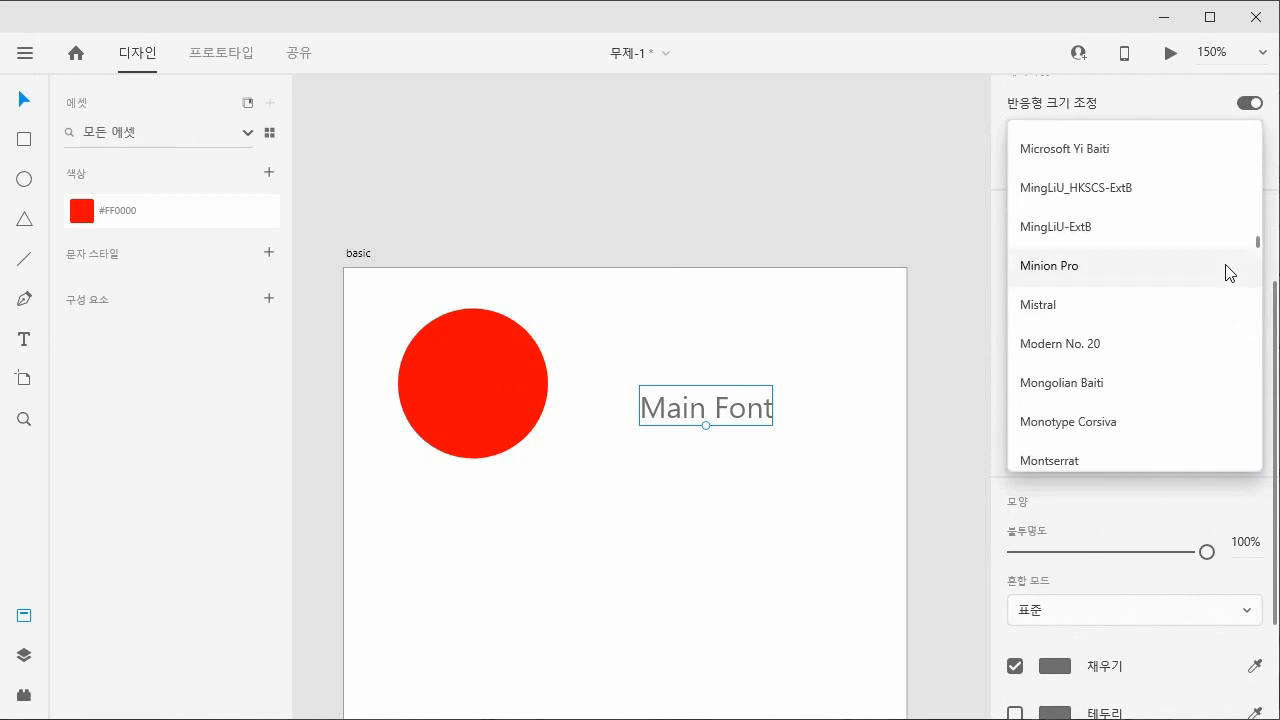
{"action": "scroll", "coordinate": [1180, 265], "scroll_direction": "up", "scroll_amount": 5}
{"action": "scroll", "coordinate": [1177, 280], "scroll_direction": "down", "scroll_amount": 9}
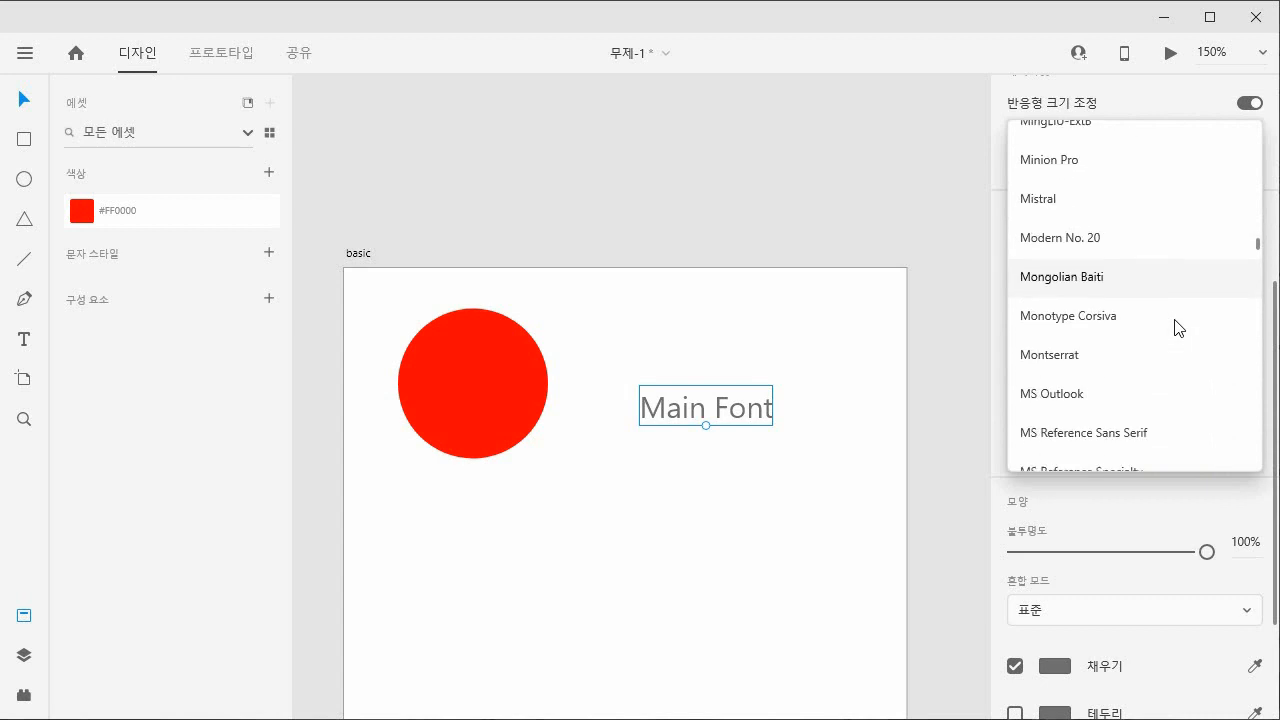
{"action": "scroll", "coordinate": [1178, 328], "scroll_direction": "down", "scroll_amount": 12}
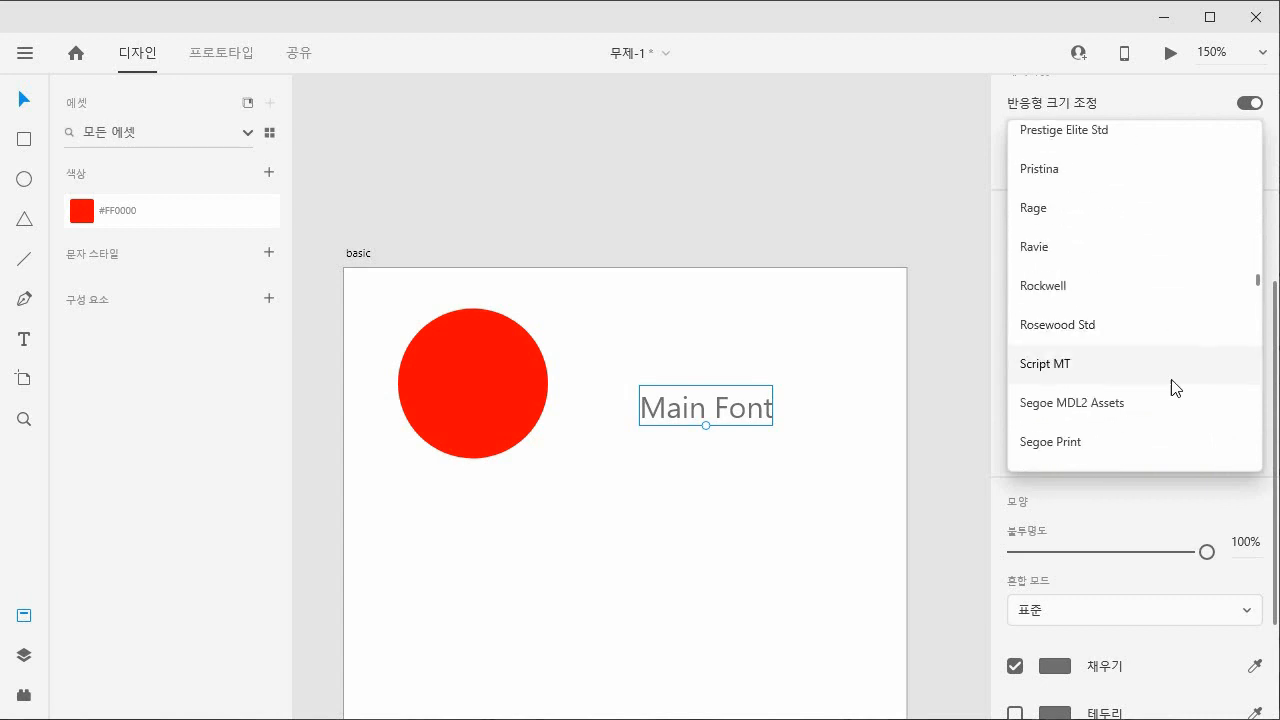
{"action": "scroll", "coordinate": [1176, 390], "scroll_direction": "down", "scroll_amount": 10}
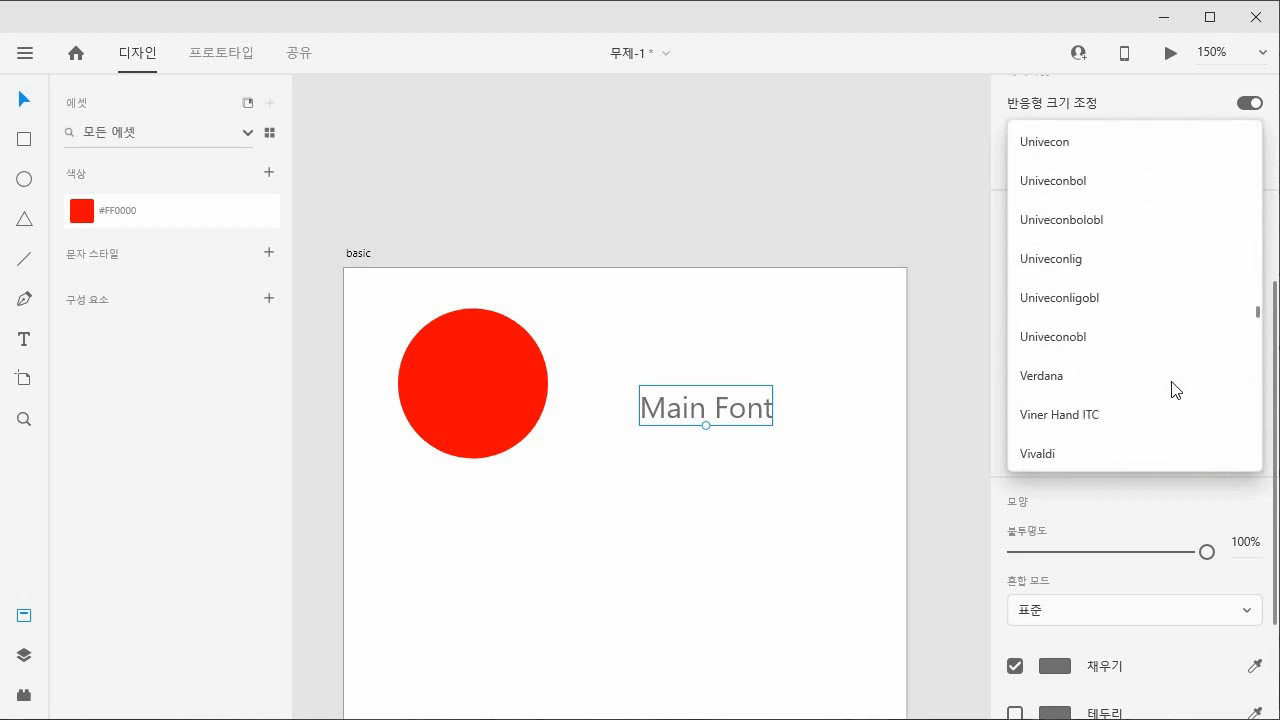
{"action": "left_click", "coordinate": [1152, 262]}
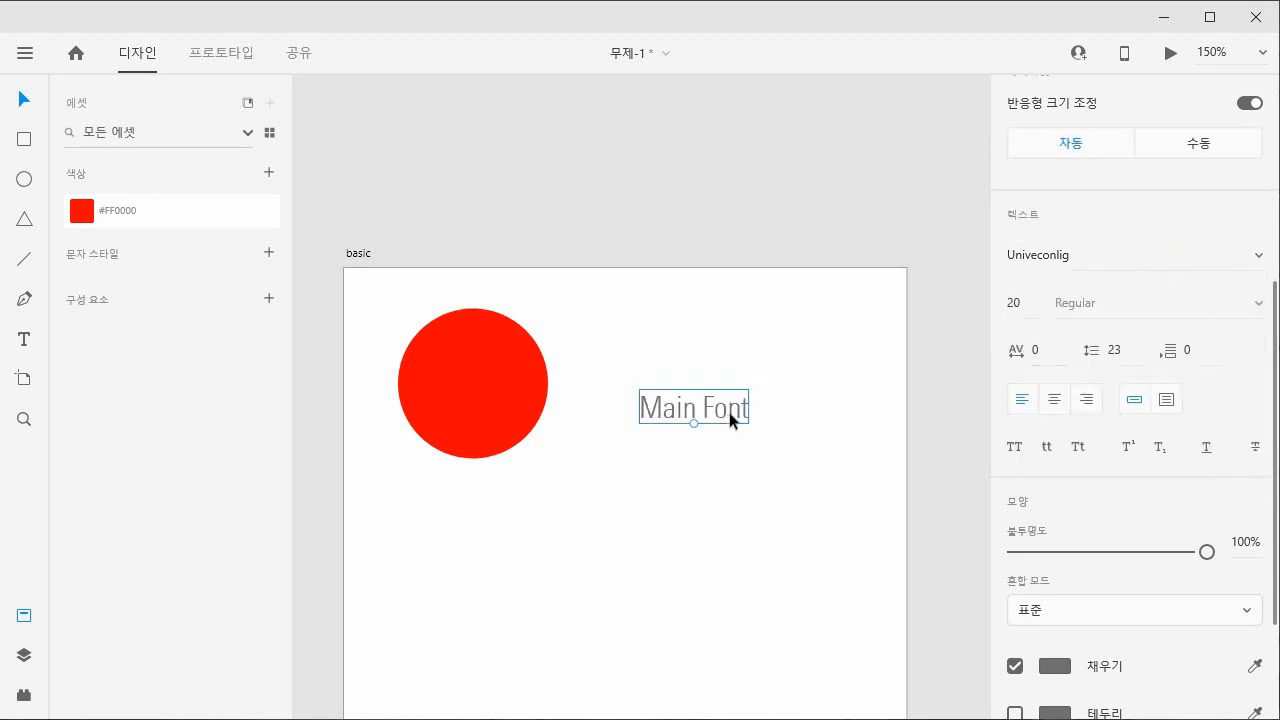
Set the font size of the "Main Font" text to 28.
{"action": "left_click", "coordinate": [1029, 302]}
{"action": "key", "text": "Up"}
{"action": "key", "text": "Up"}
{"action": "key", "text": "Up"}
{"action": "key", "text": "Up"}
{"action": "key", "text": "Up"}
{"action": "key", "text": "Up"}
{"action": "key", "text": "Up"}
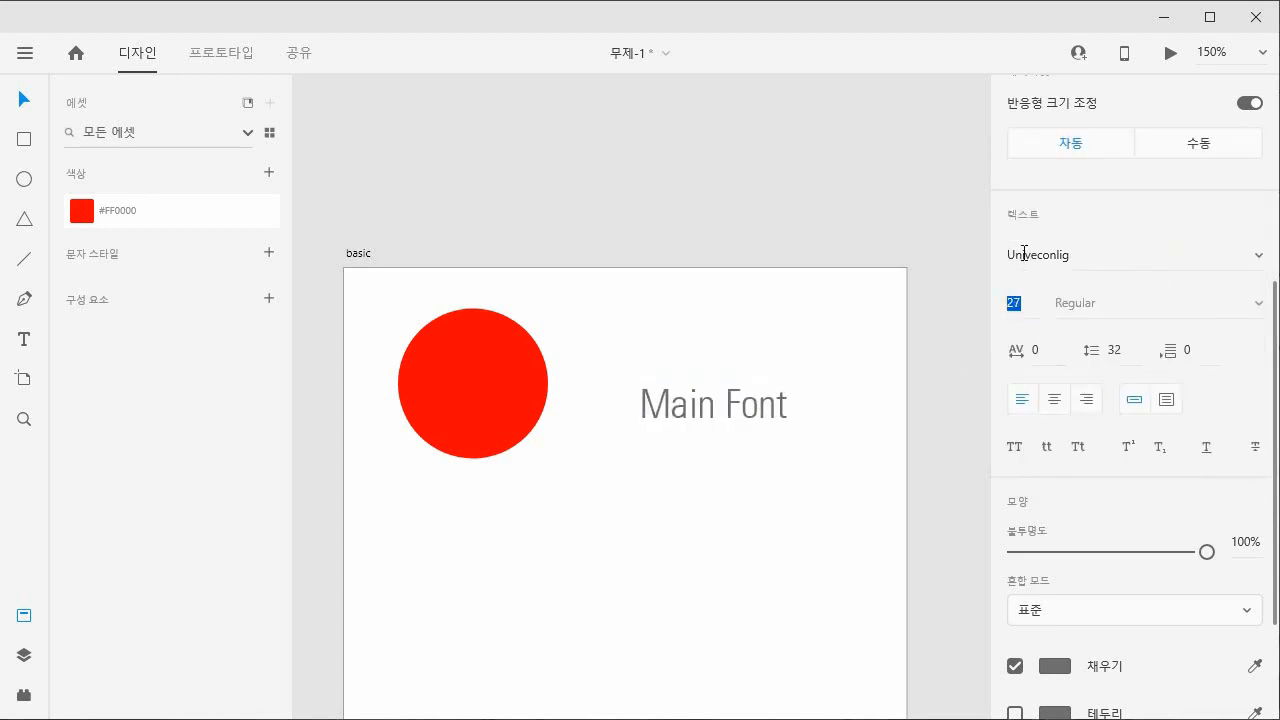
{"action": "key", "text": "Up"}
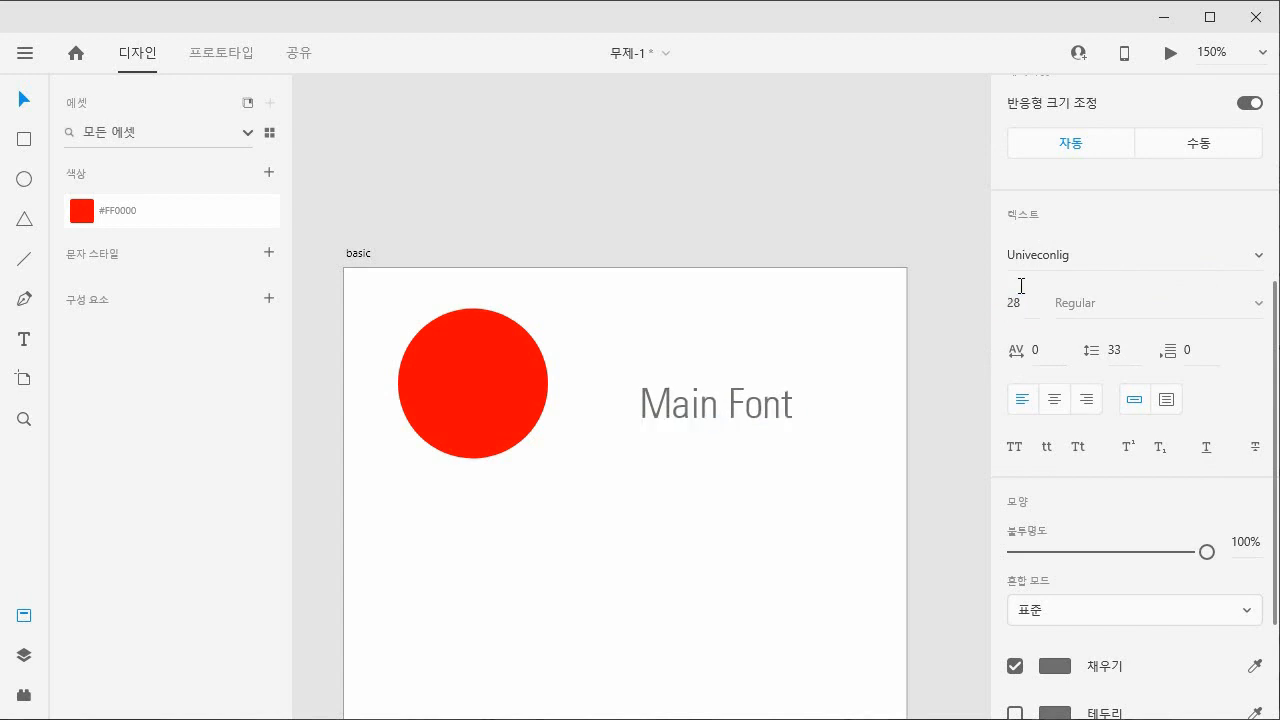
Change the fill colour of the "Main Font" text to black.
{"action": "left_click", "coordinate": [1055, 666]}
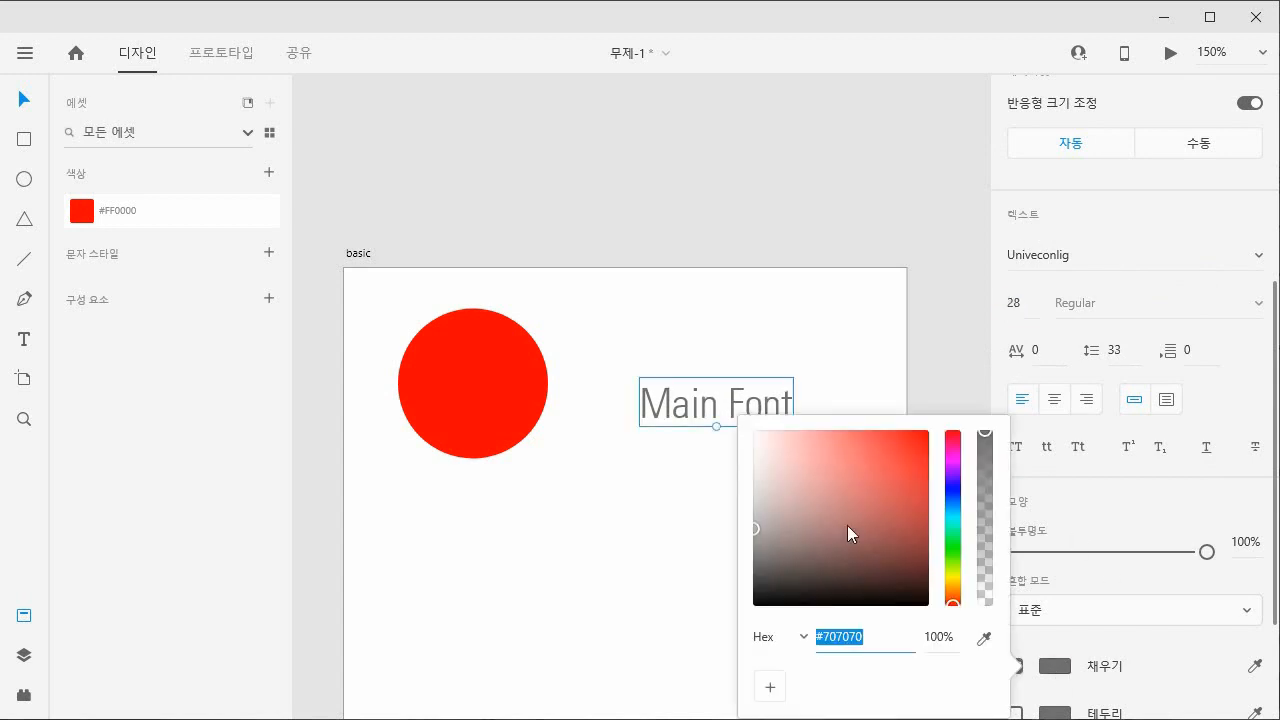
{"action": "left_click_drag", "start_coordinate": [847, 526], "coordinate": [948, 624]}
{"action": "left_click", "coordinate": [738, 422]}
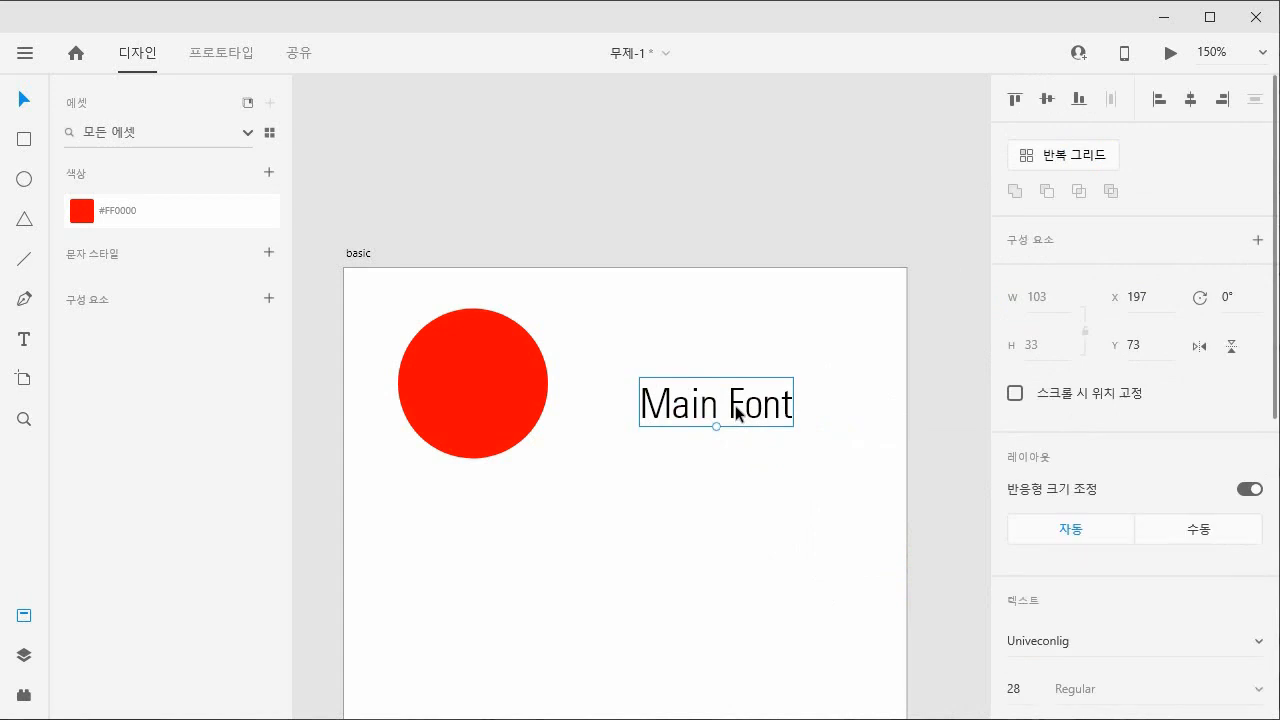
Add the "Main Font" text's formatting to the assets as a character style and deselect the text.
{"action": "right_click", "coordinate": [740, 412]}
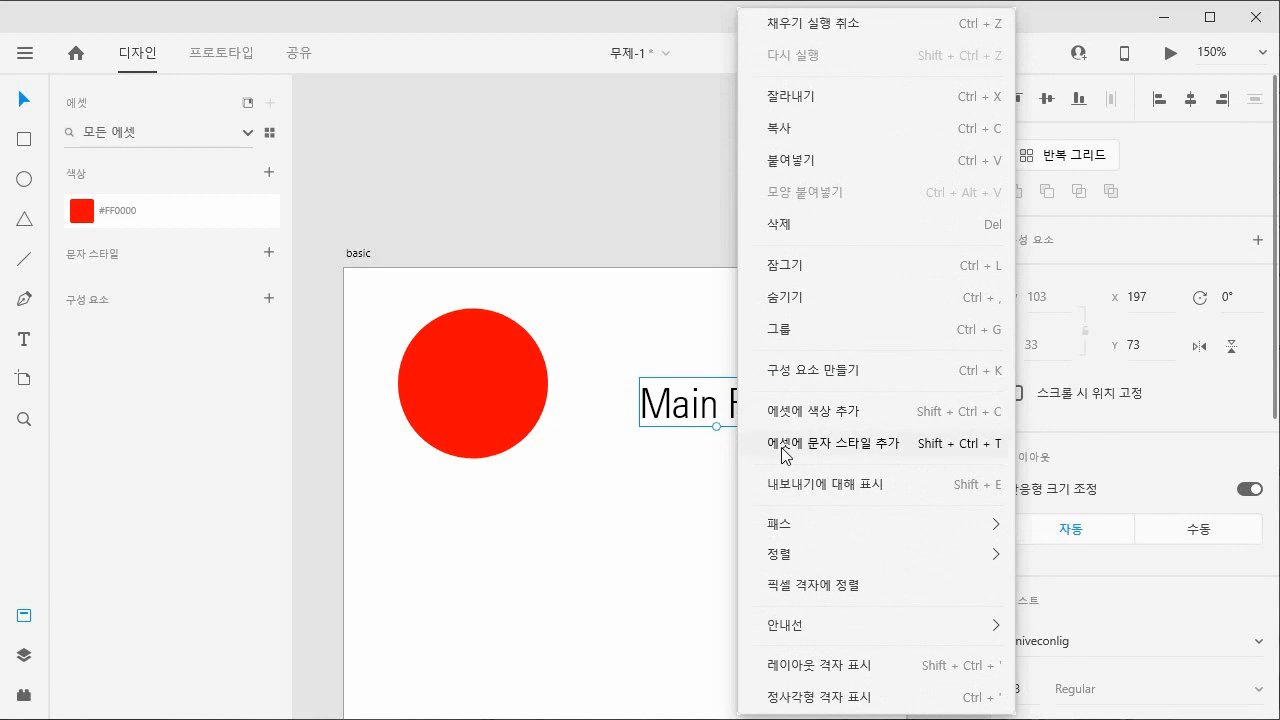
{"action": "left_click", "coordinate": [913, 452]}
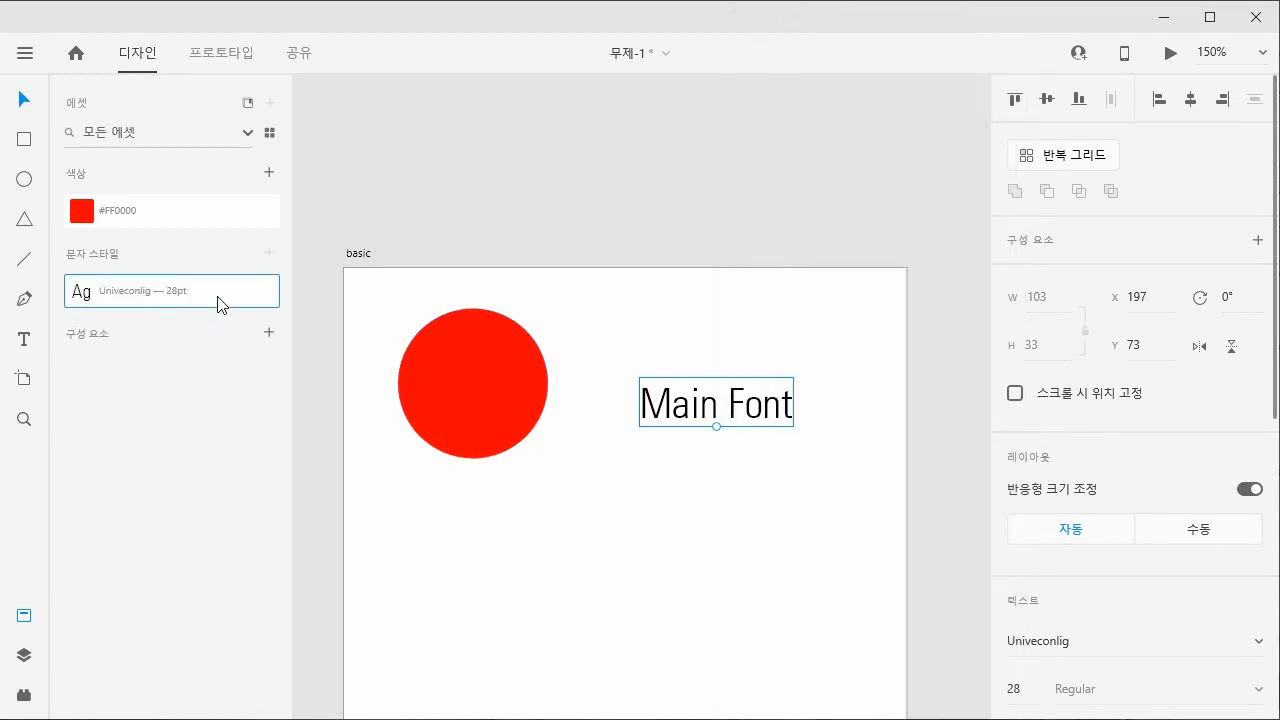
{"action": "mouse_move", "coordinate": [218, 298]}
{"action": "left_click", "coordinate": [638, 500]}
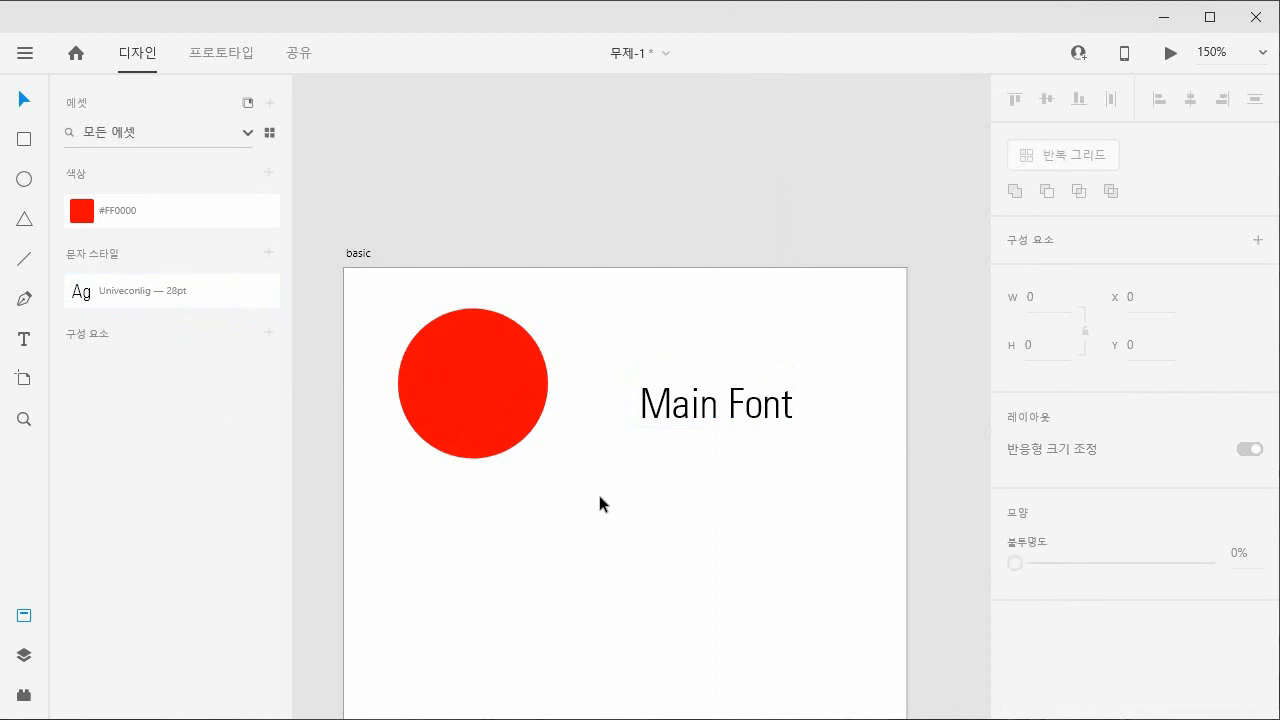
Add a text reading "Custom Font" below the red circle on the artboard.
{"action": "left_click", "coordinate": [28, 342]}
{"action": "left_click", "coordinate": [437, 530]}
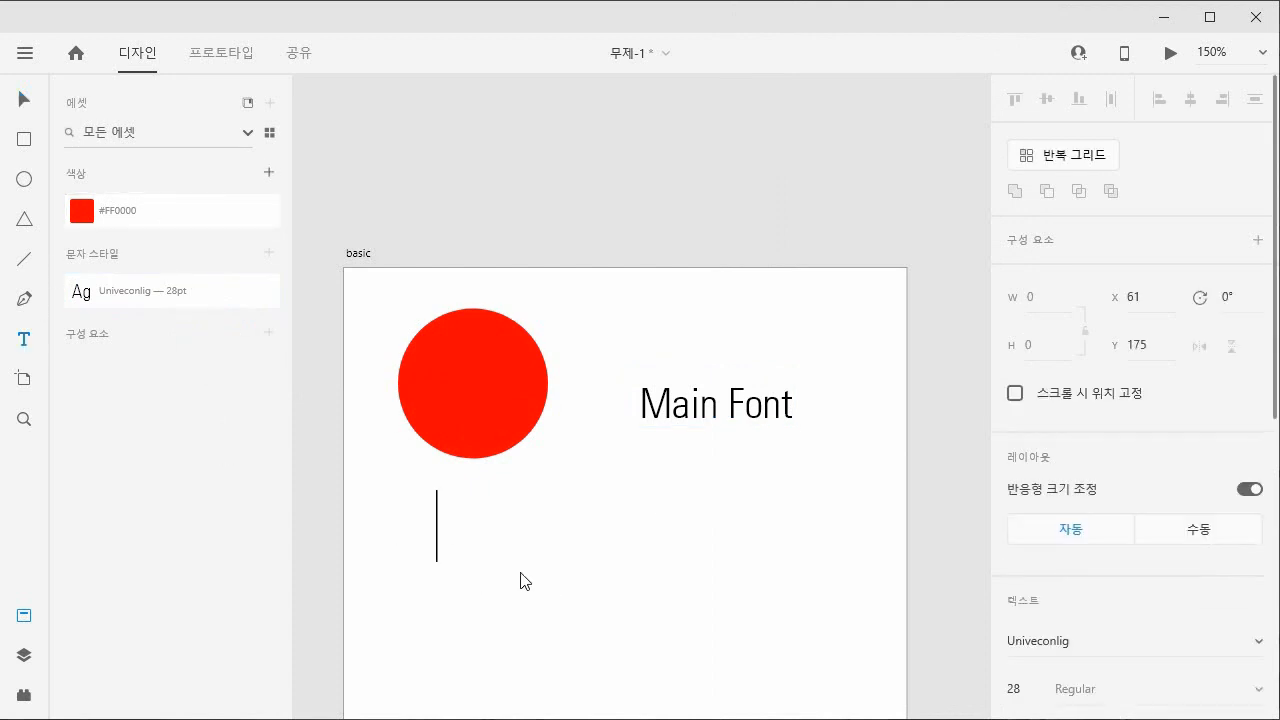
{"action": "type", "text": "costom Font"}
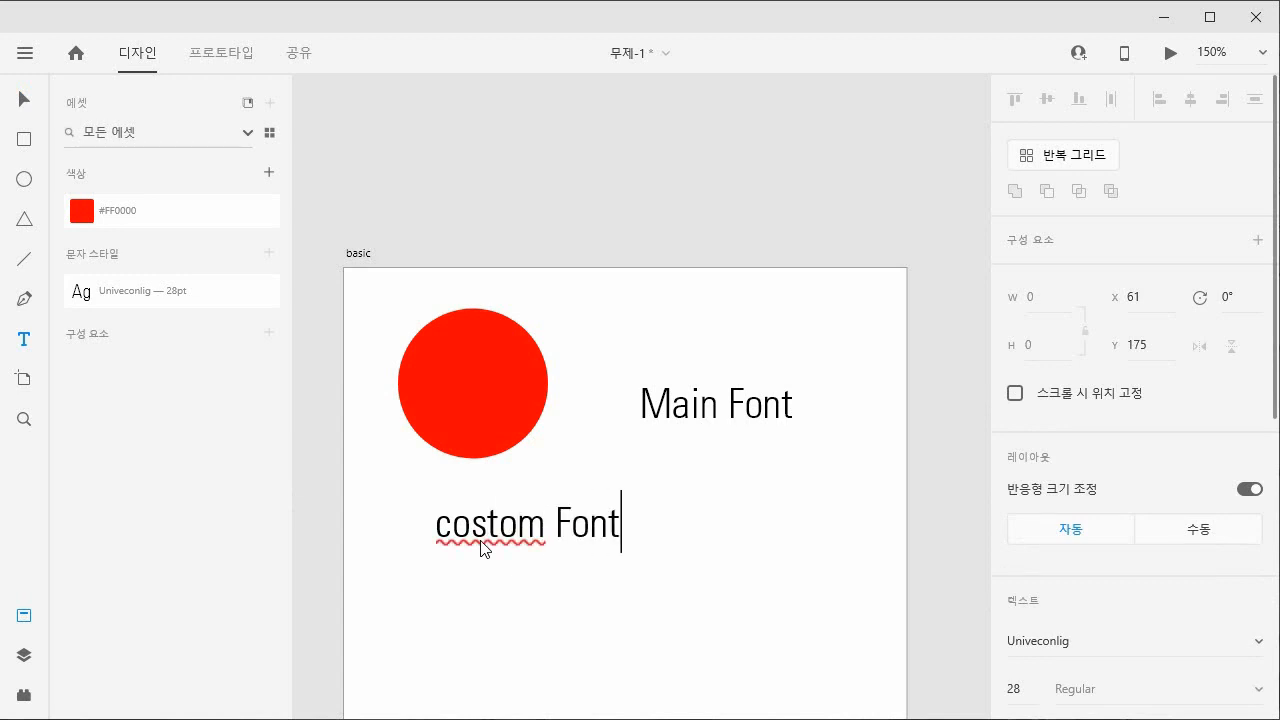
{"action": "left_click", "coordinate": [449, 520]}
{"action": "left_click_drag", "start_coordinate": [471, 522], "coordinate": [432, 526]}
{"action": "type", "text": "Cu"}
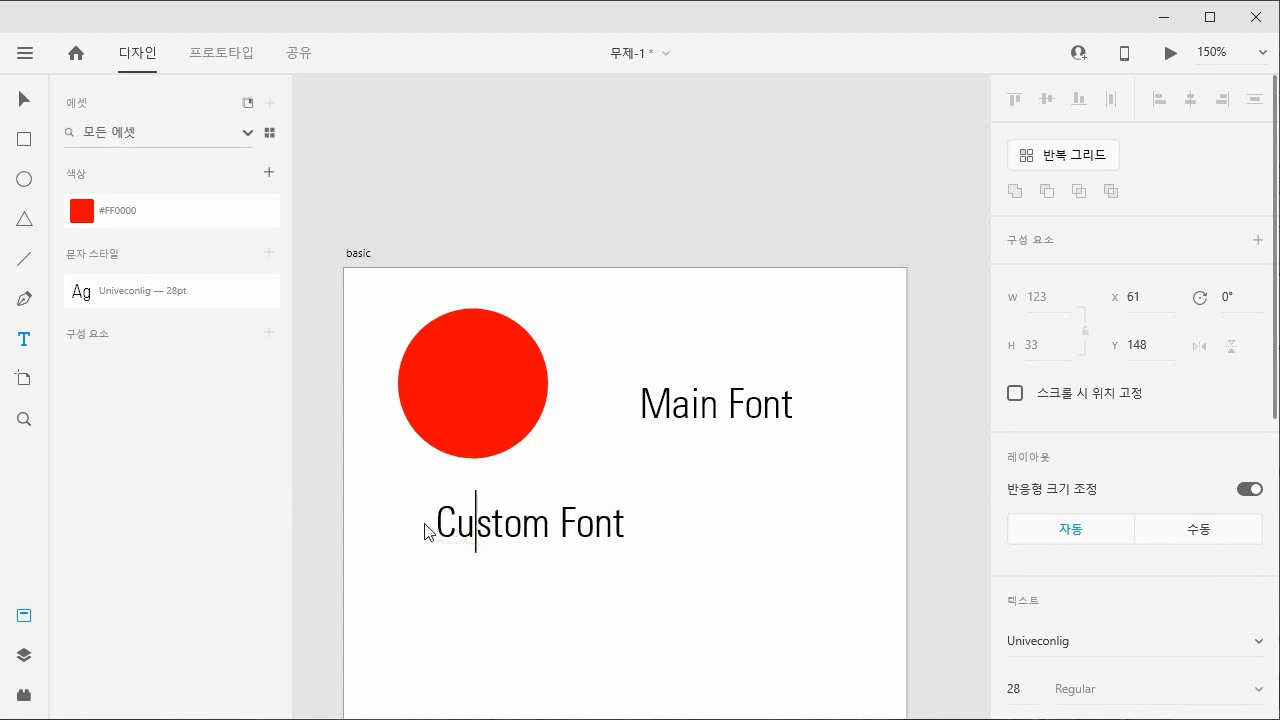
Change the font of the "Custom Font" text to Times New Roman.
{"action": "triple_click", "coordinate": [560, 537]}
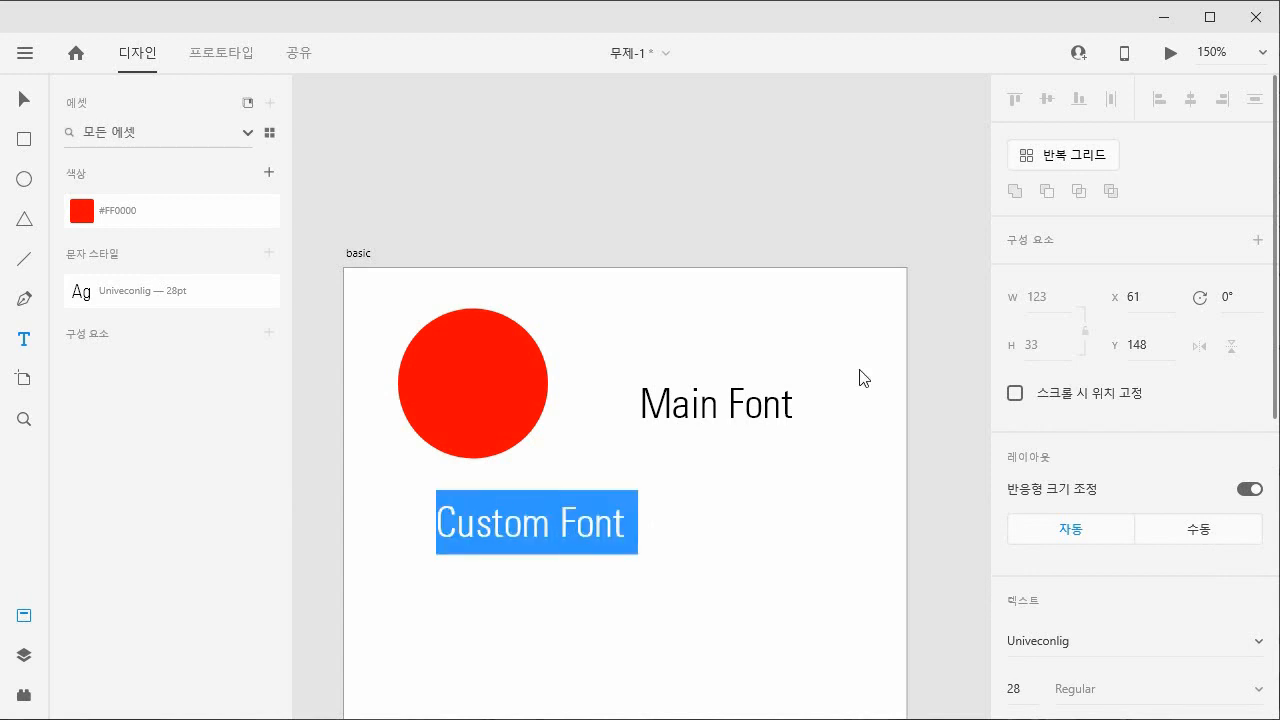
{"action": "left_click", "coordinate": [1262, 643]}
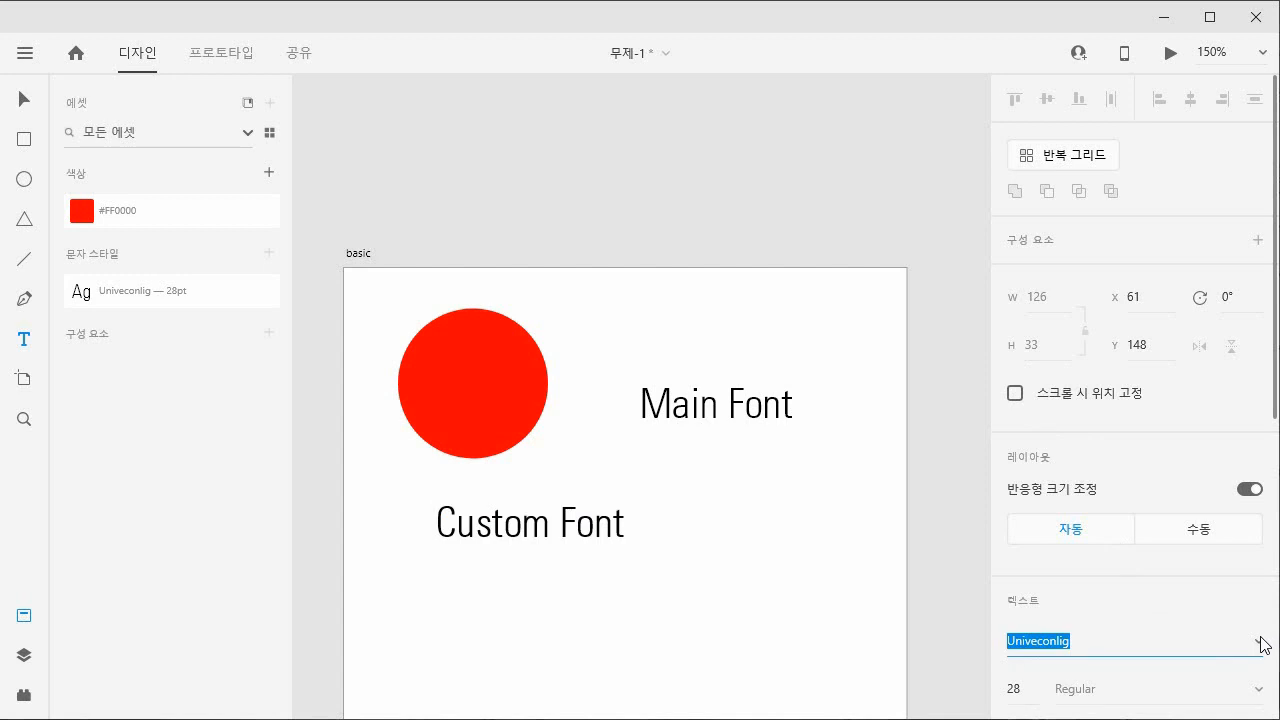
{"action": "left_click", "coordinate": [1262, 643]}
{"action": "scroll", "coordinate": [1211, 526], "scroll_direction": "up", "scroll_amount": 3}
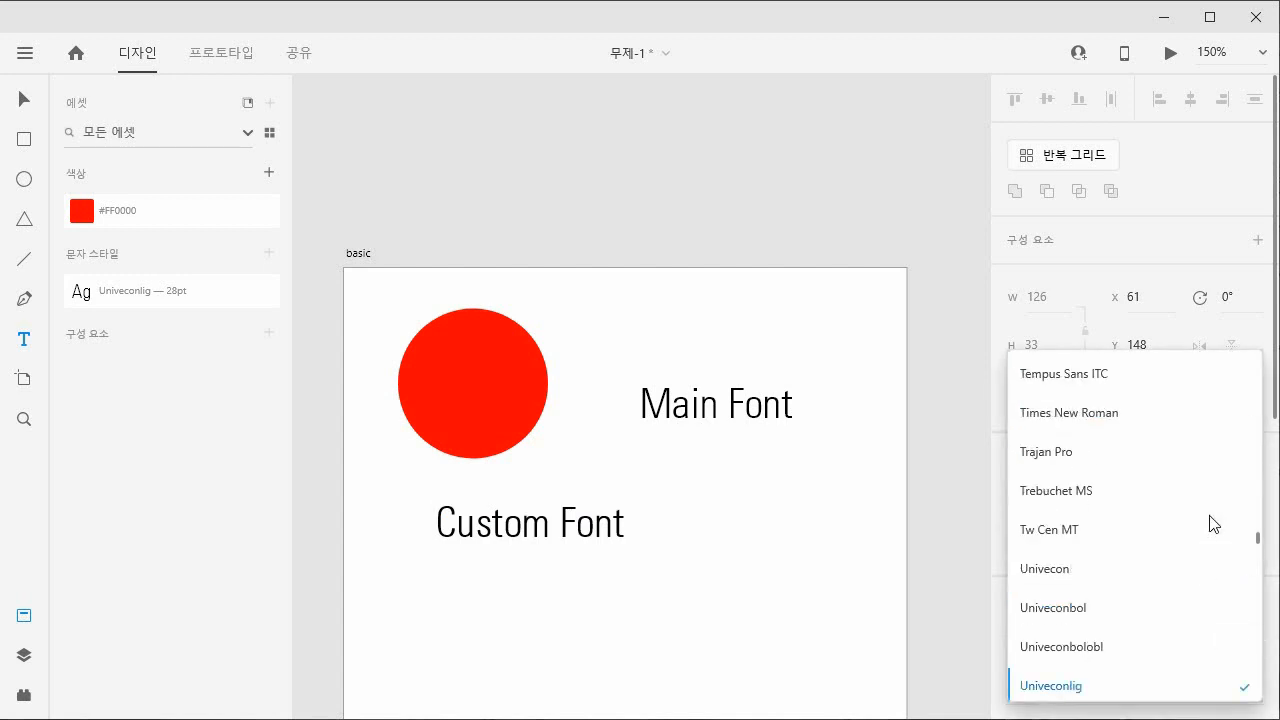
{"action": "left_click", "coordinate": [1183, 411]}
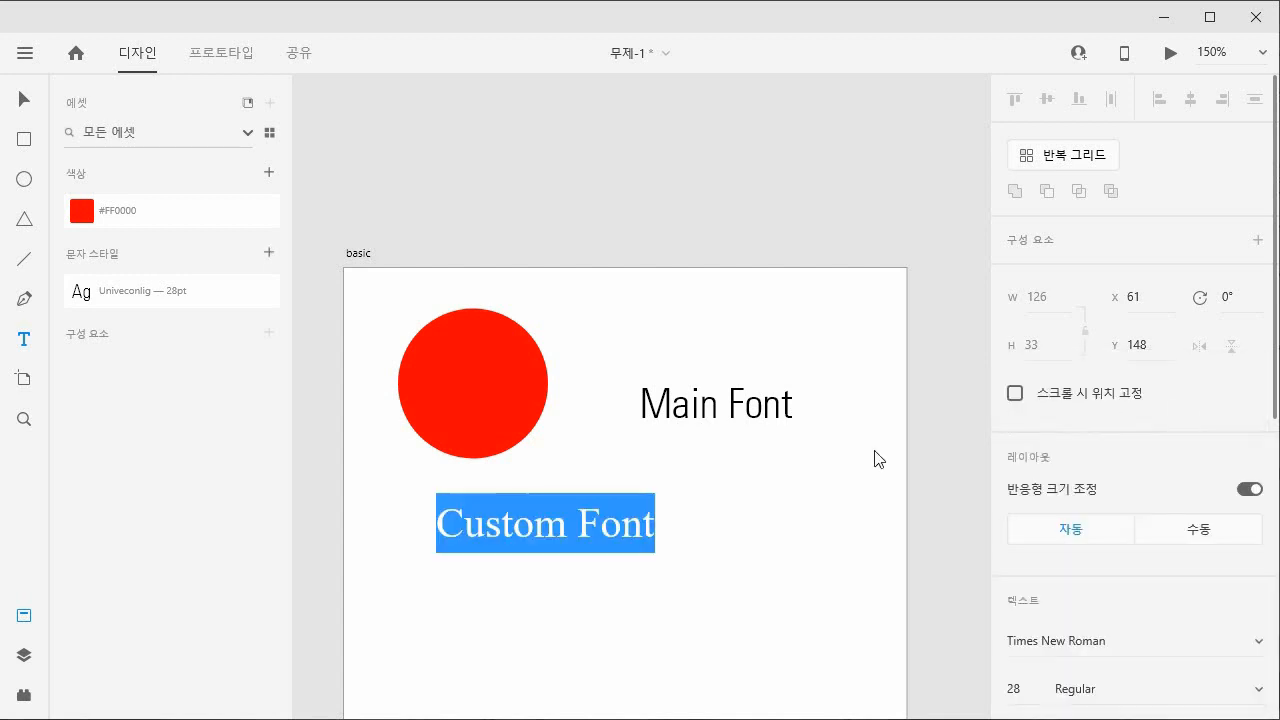
Move the "Custom Font" text directly under "Main Font" and apply the saved Univeconlig — 28pt character style to it.
{"action": "left_click", "coordinate": [17, 97]}
{"action": "left_click_drag", "start_coordinate": [640, 523], "coordinate": [840, 467]}
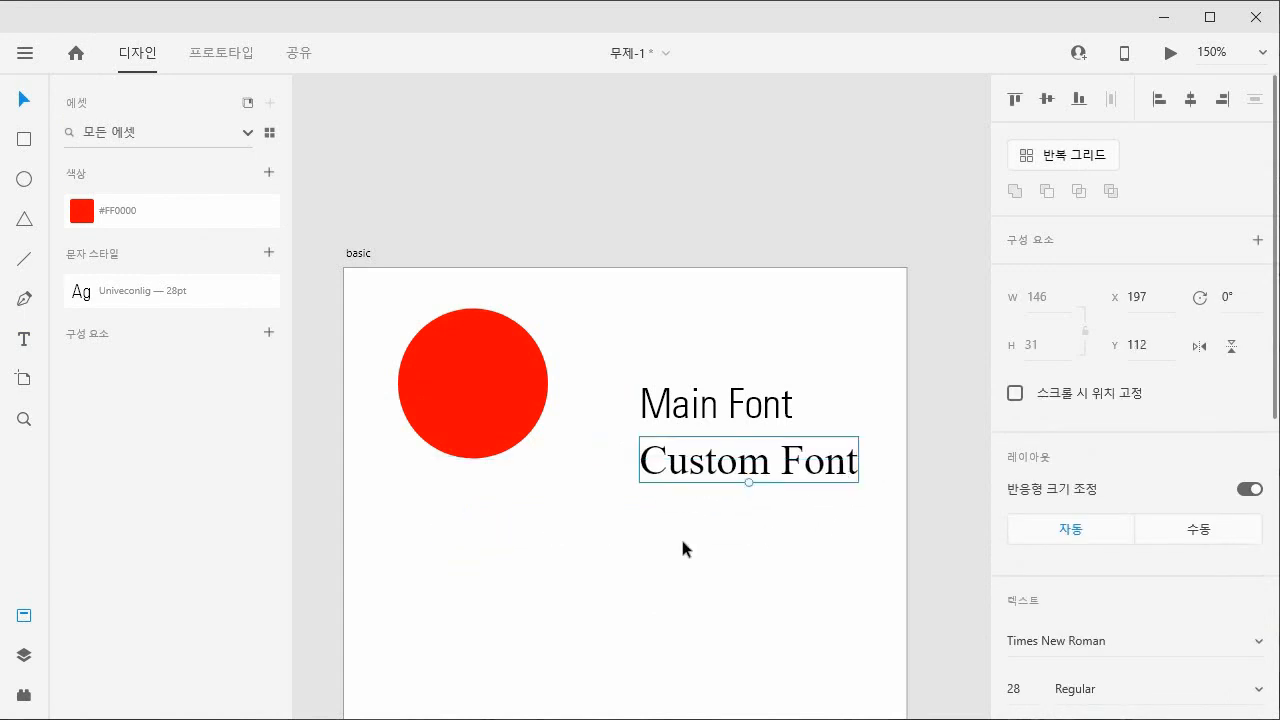
{"action": "left_click", "coordinate": [118, 291]}
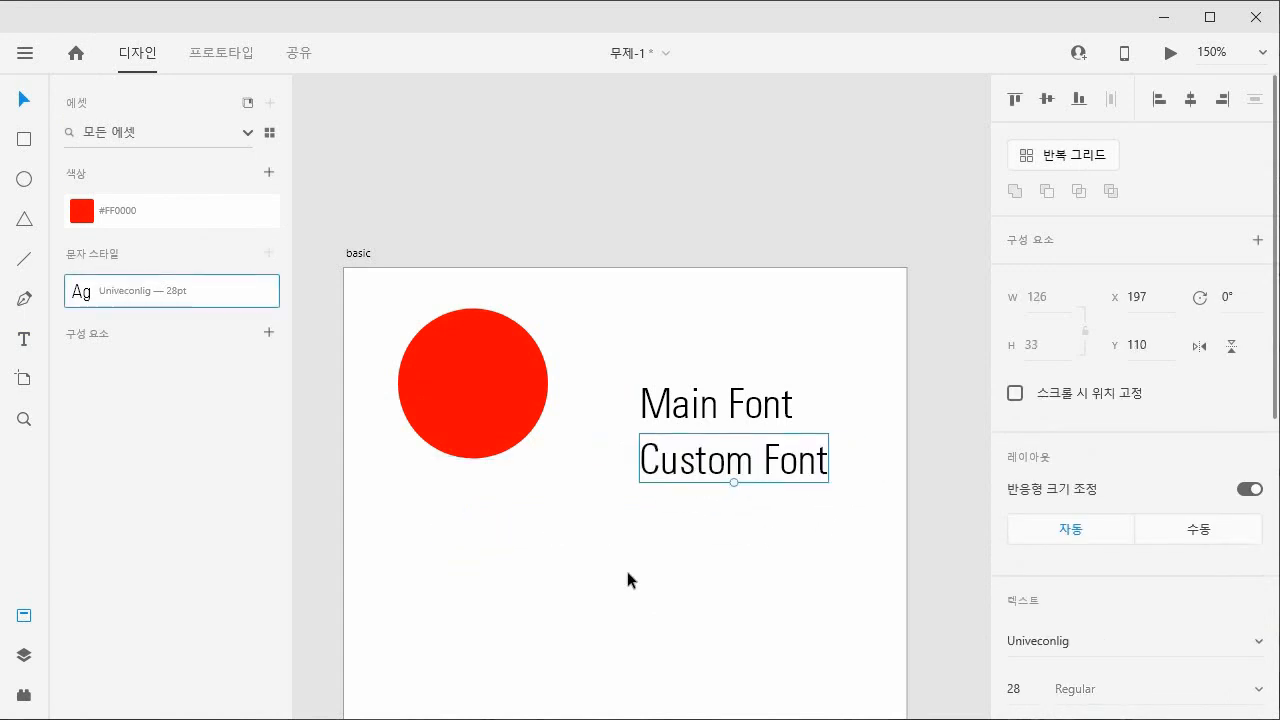
{"action": "left_click", "coordinate": [680, 558]}
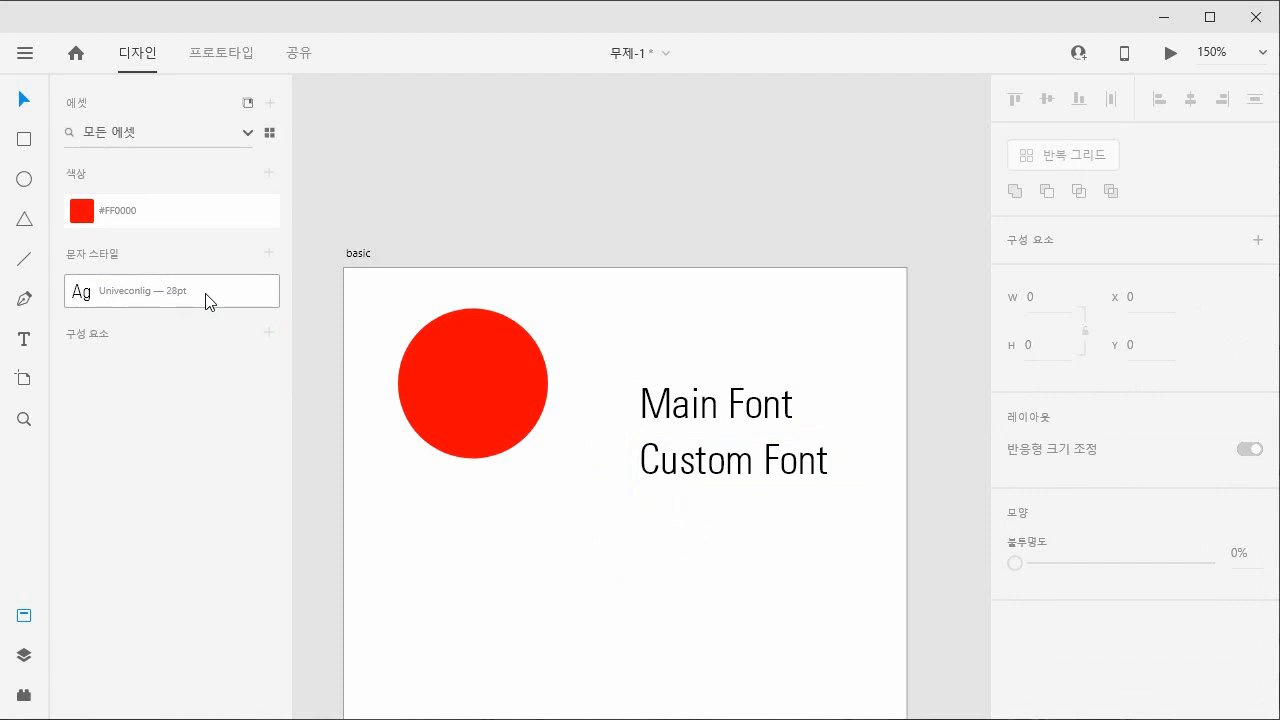
{"action": "mouse_move", "coordinate": [209, 302]}
Import icons.ai from the "illustrator source" folder inside the "basic" folder.
{"action": "left_click", "coordinate": [25, 54]}
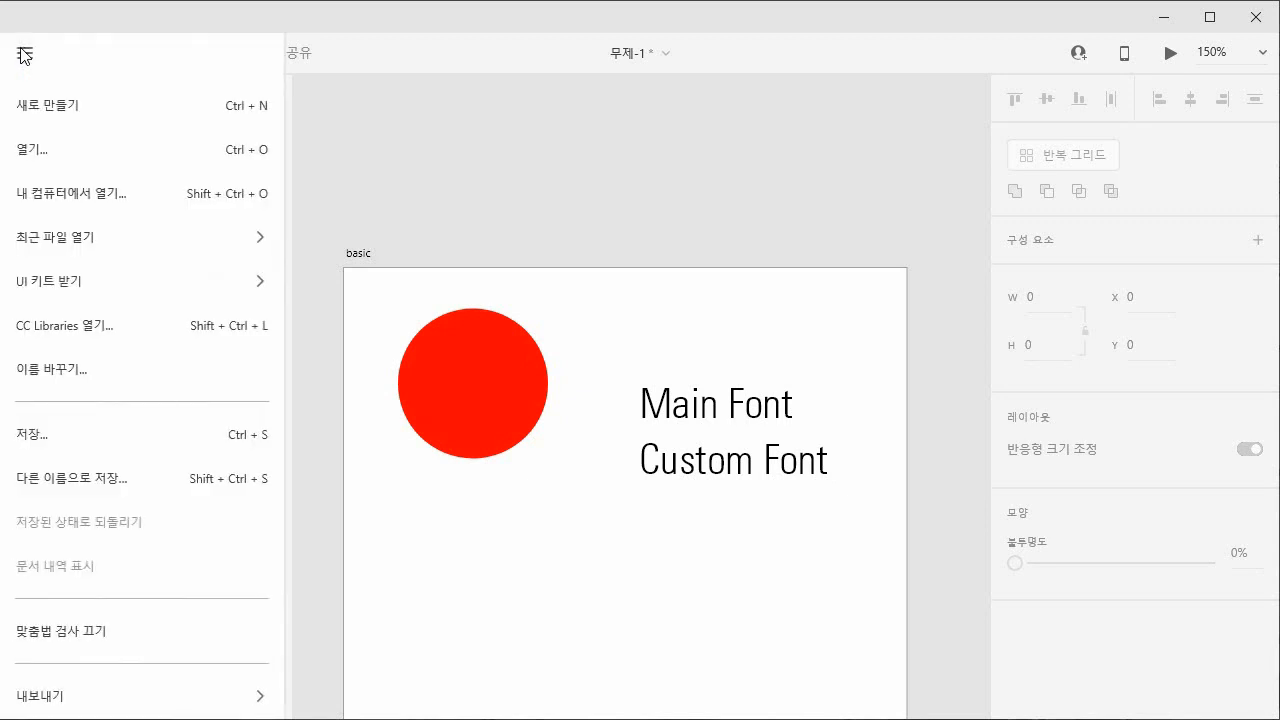
{"action": "scroll", "coordinate": [200, 480], "scroll_direction": "down", "scroll_amount": 2}
{"action": "left_click", "coordinate": [147, 580]}
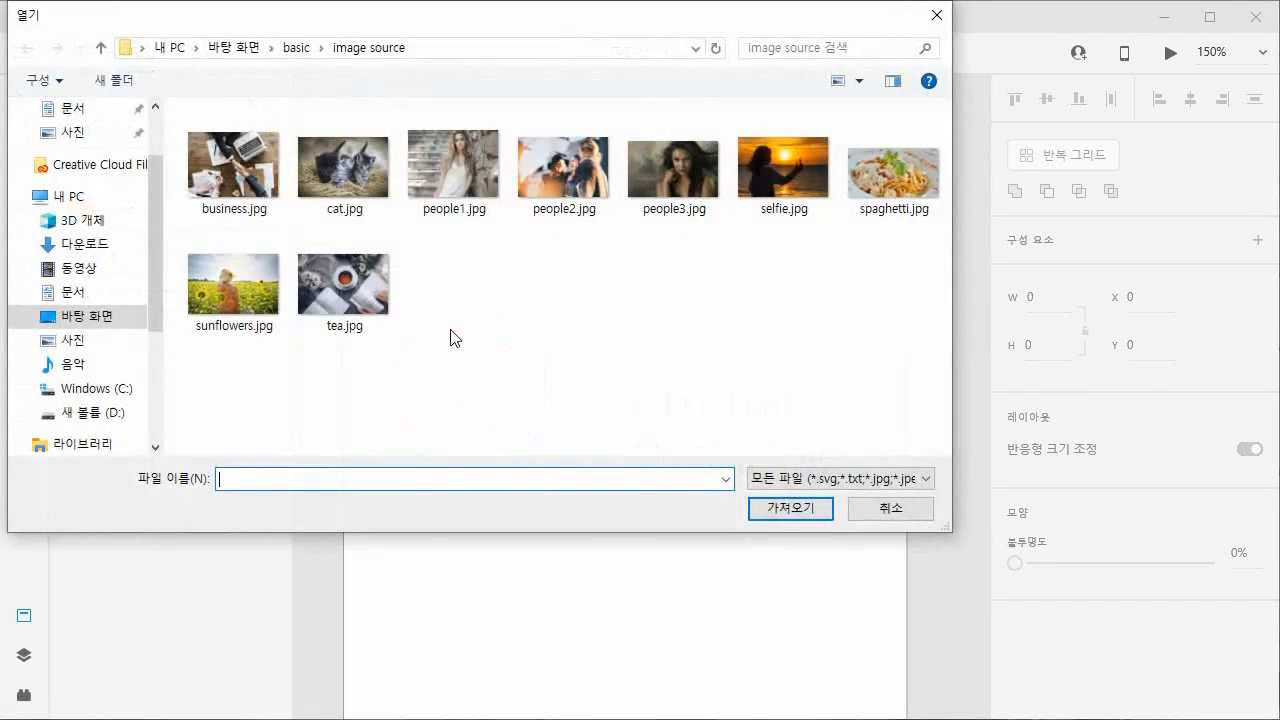
{"action": "left_click", "coordinate": [293, 48]}
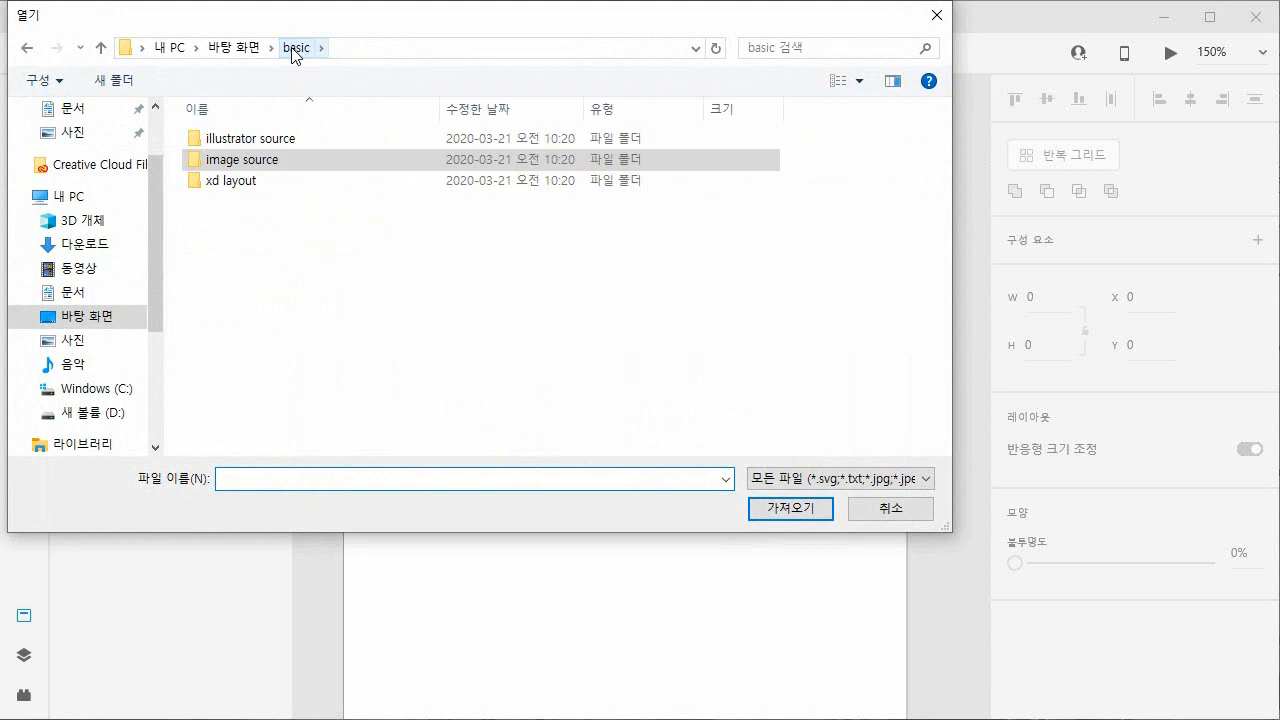
{"action": "double_click", "coordinate": [271, 141]}
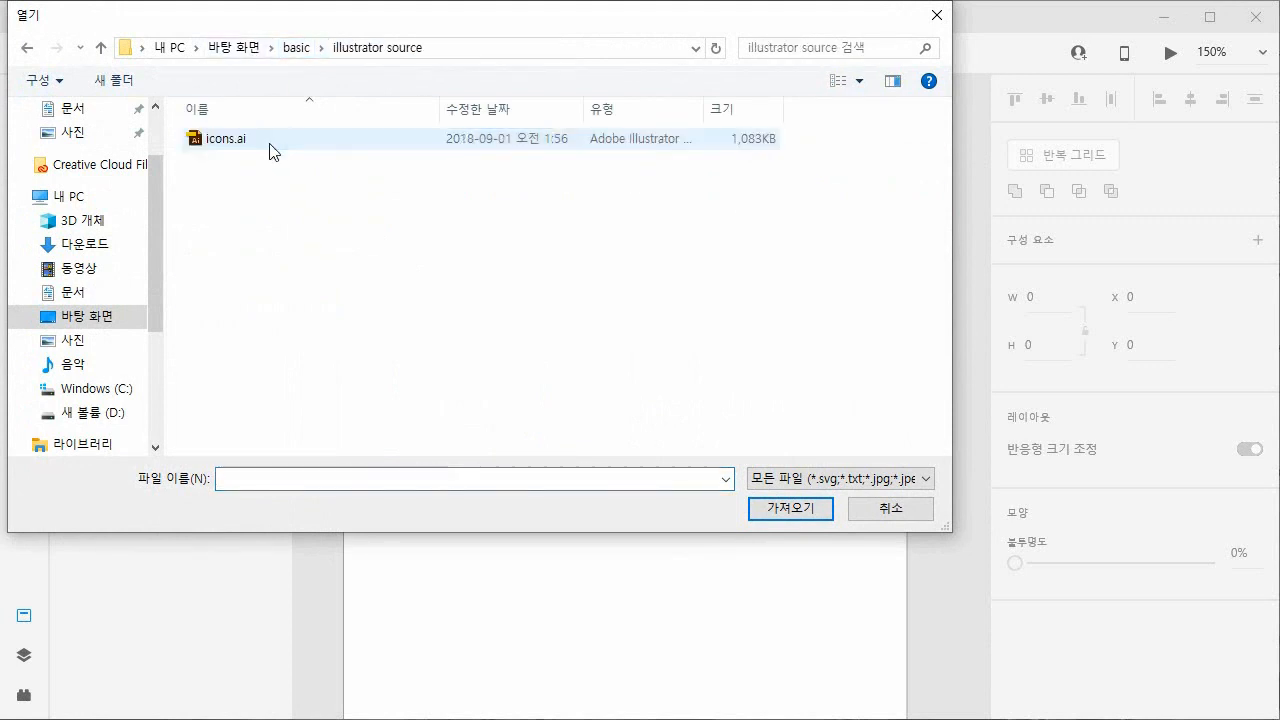
{"action": "double_click", "coordinate": [219, 143]}
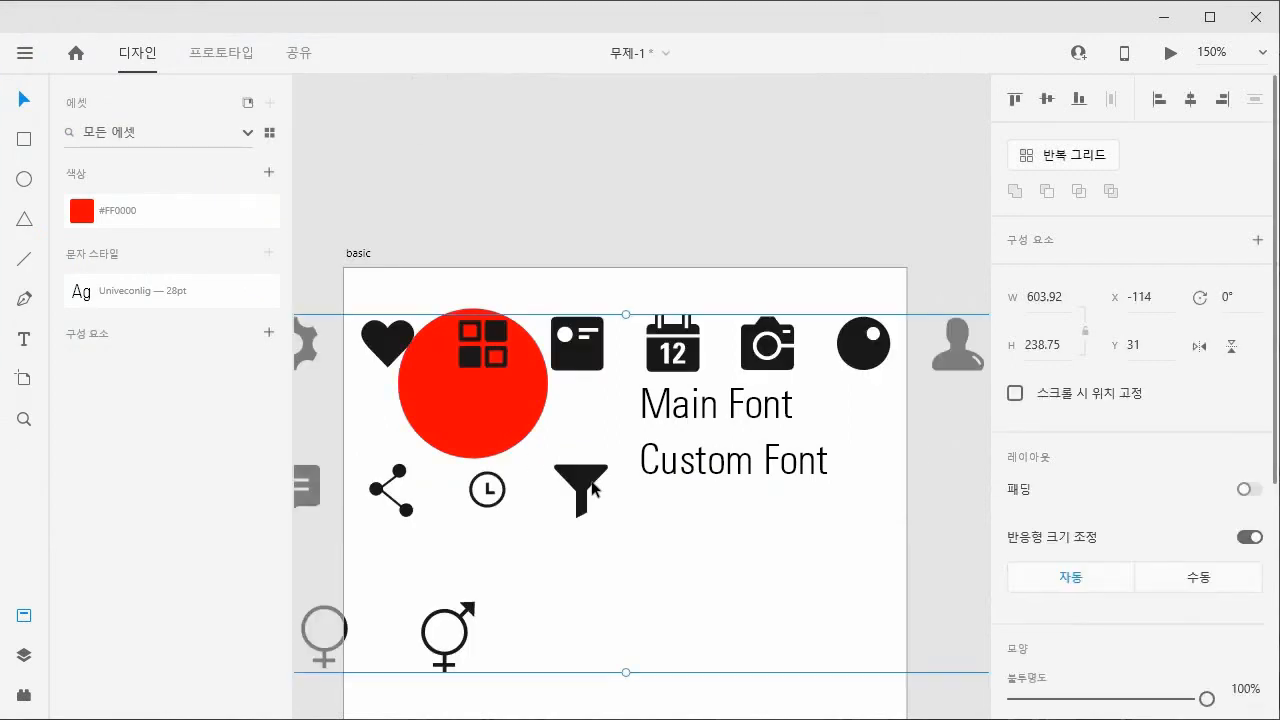
Move the imported icon group off the artboard to its right side, at X 427, Y 0, and deselect it.
{"action": "left_click_drag", "start_coordinate": [596, 551], "coordinate": [324, 393]}
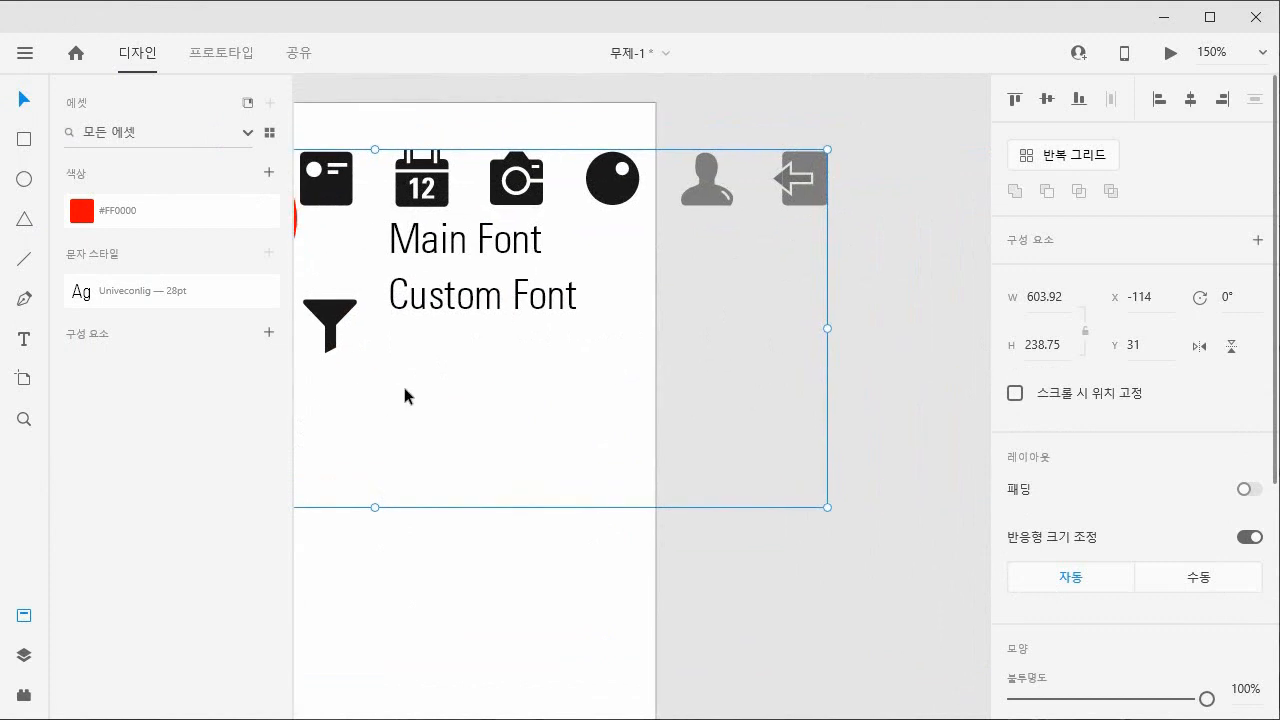
{"action": "left_click_drag", "start_coordinate": [411, 367], "coordinate": [897, 473]}
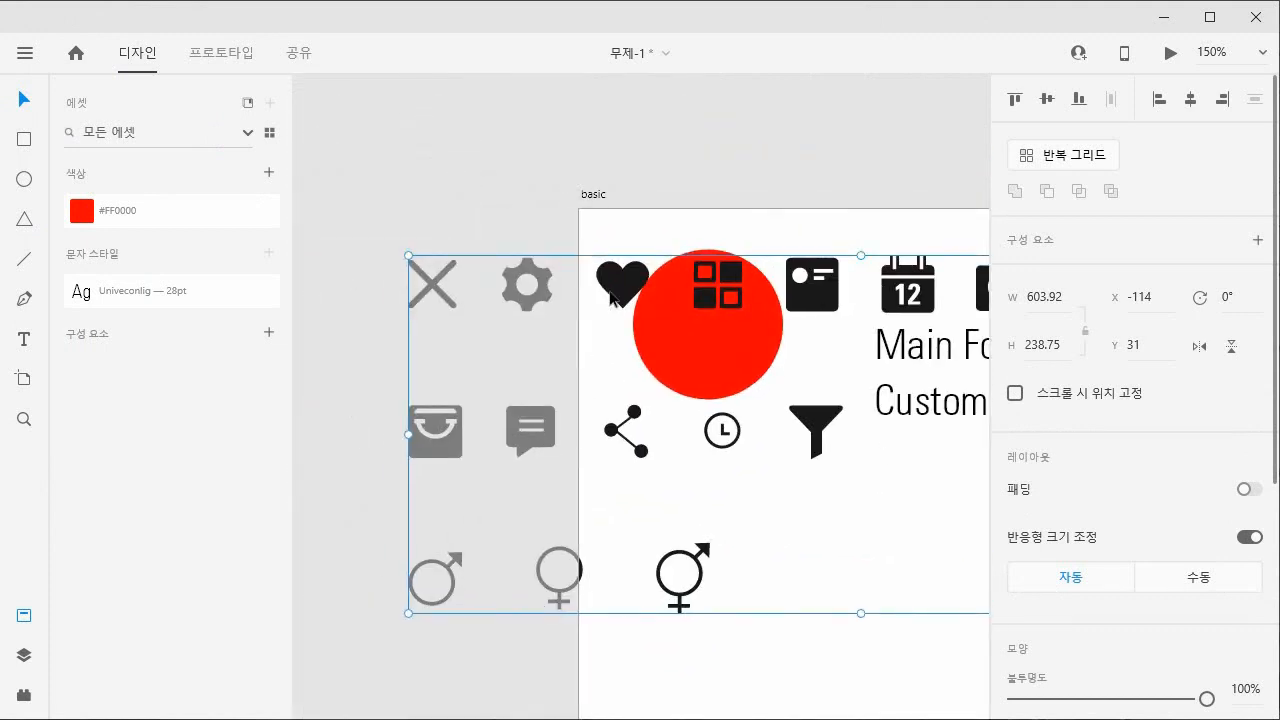
{"action": "left_click_drag", "start_coordinate": [620, 293], "coordinate": [715, 222]}
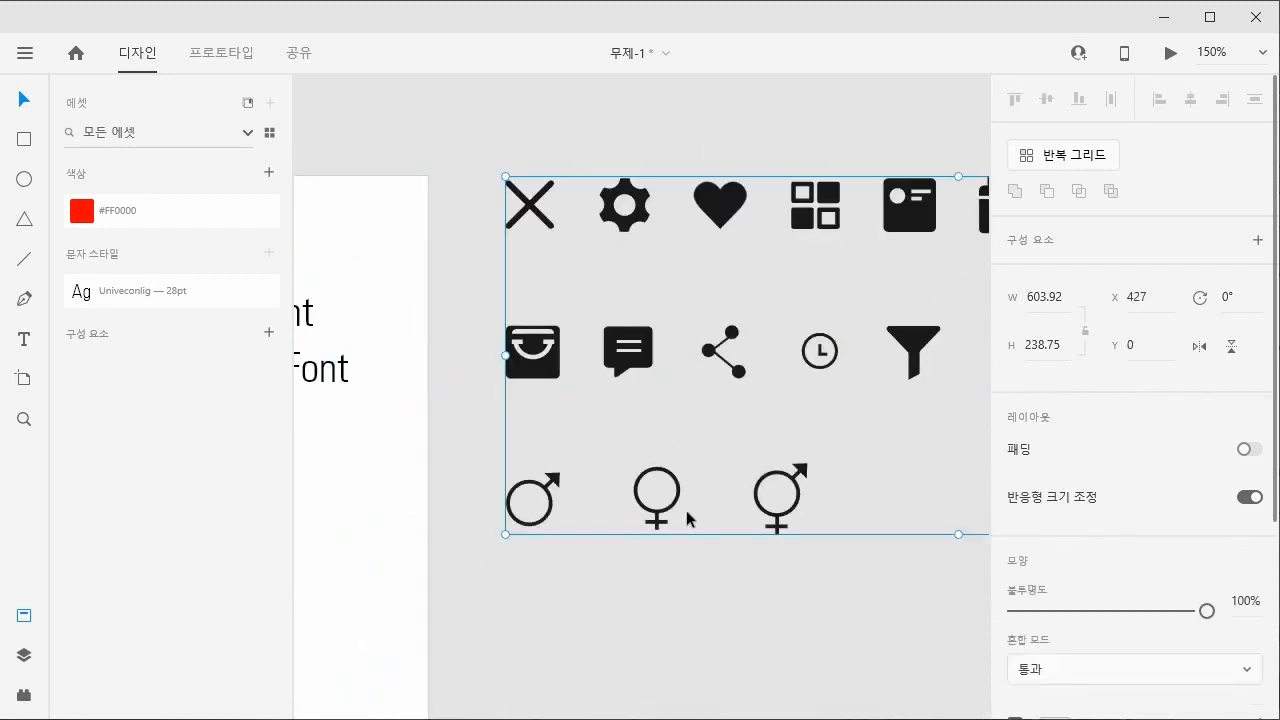
{"action": "left_click", "coordinate": [733, 645]}
{"action": "left_click_drag", "start_coordinate": [803, 591], "coordinate": [769, 609]}
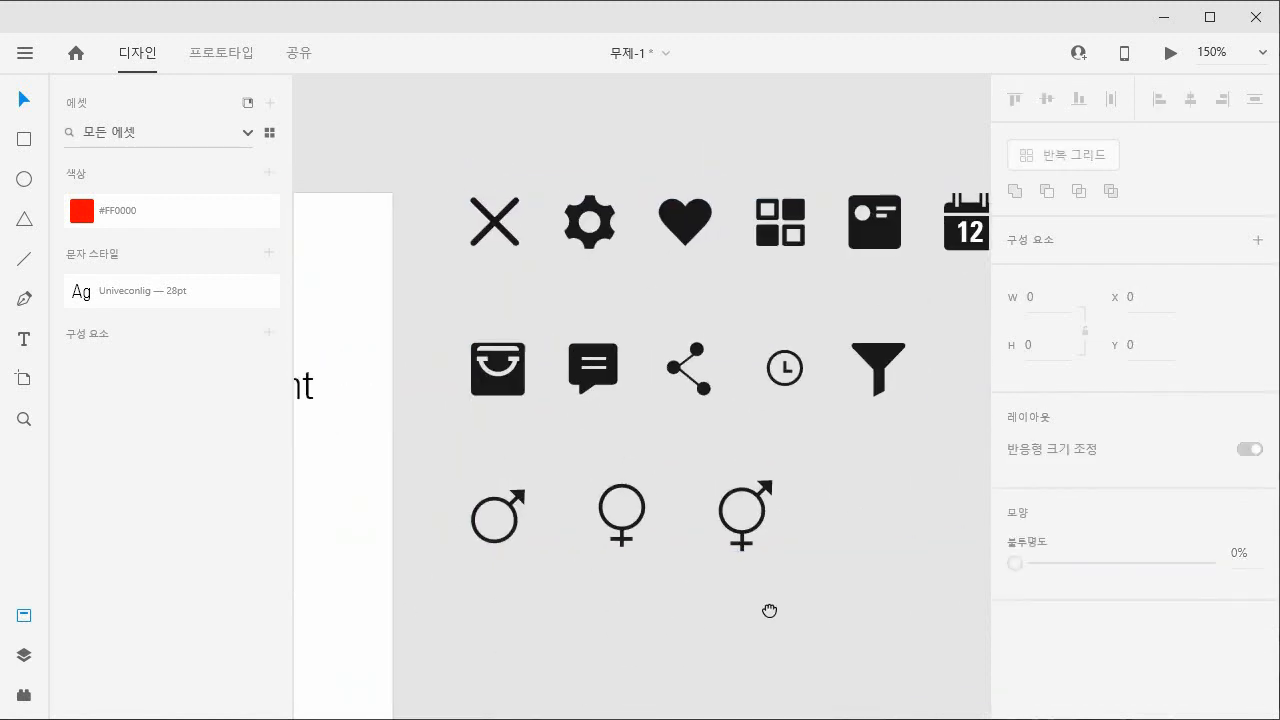
Ungroup the imported icons into separate objects and deselect them.
{"action": "left_click", "coordinate": [502, 230]}
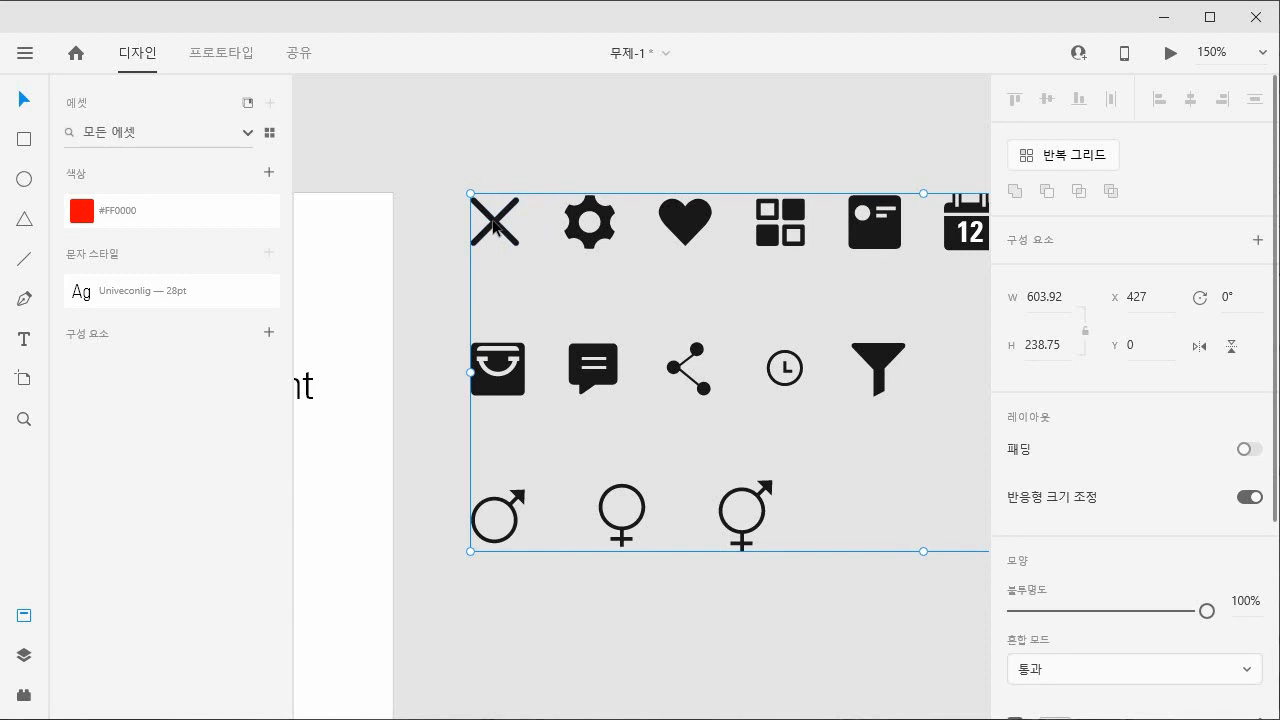
{"action": "right_click", "coordinate": [493, 226]}
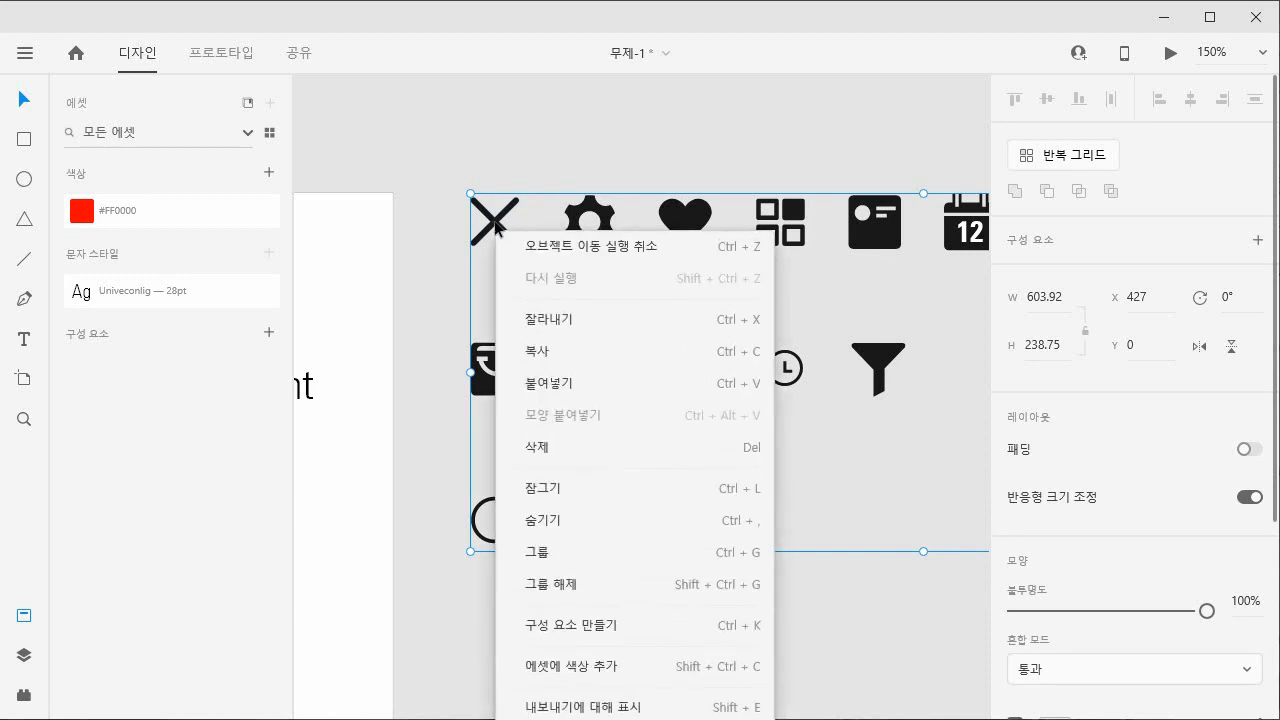
{"action": "left_click", "coordinate": [603, 593]}
{"action": "left_click", "coordinate": [449, 240]}
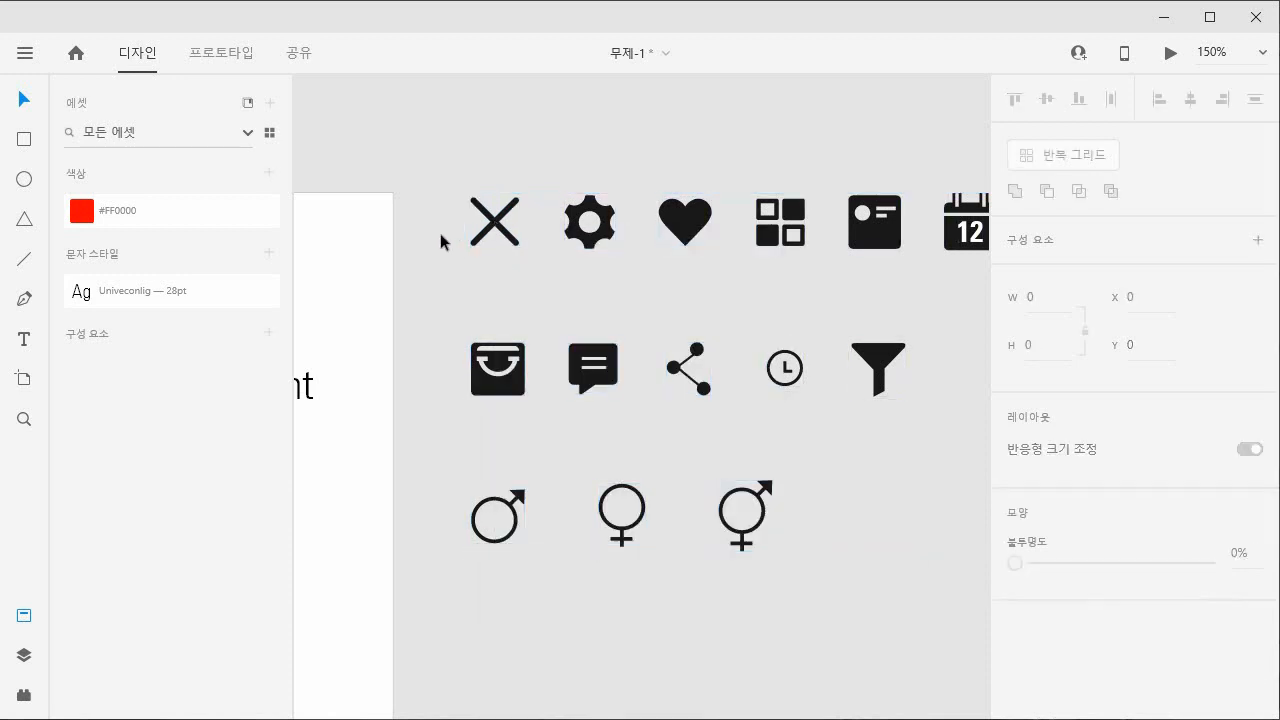
Turn the X icon into a component.
{"action": "left_click", "coordinate": [500, 232]}
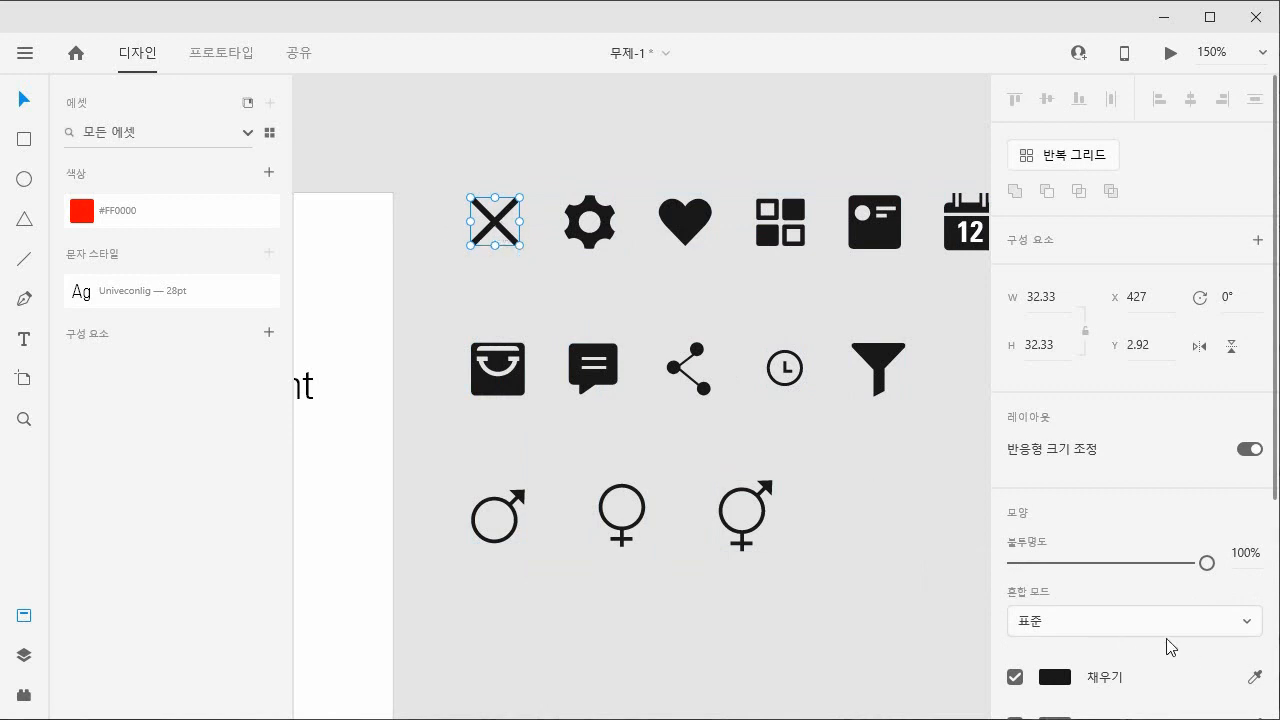
{"action": "right_click", "coordinate": [499, 232]}
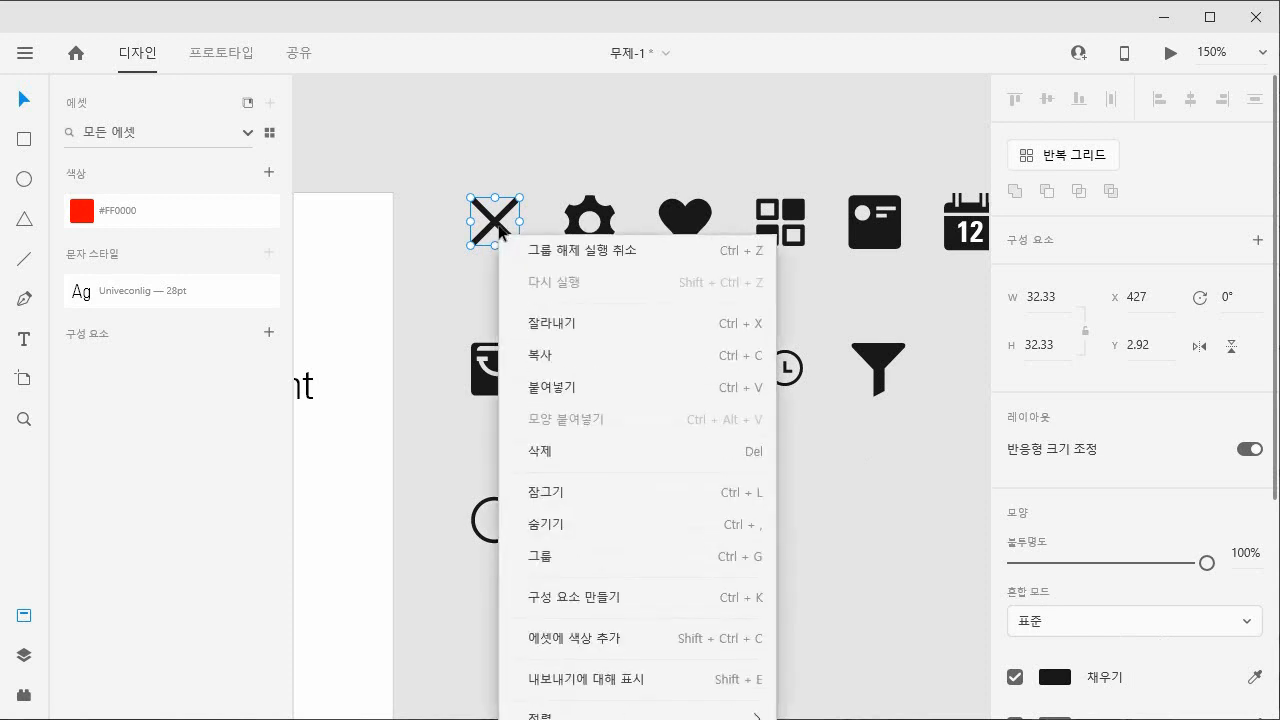
{"action": "left_click", "coordinate": [630, 601]}
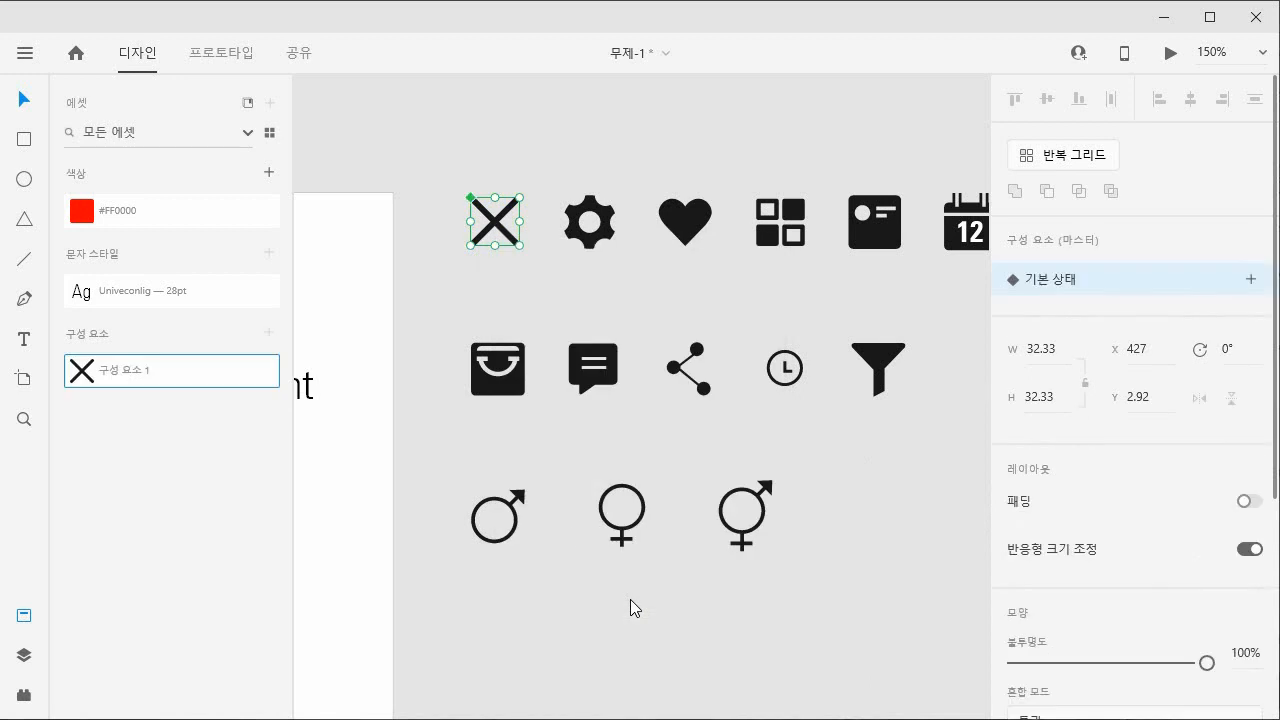
Rename the X icon's component in the assets to "icon close".
{"action": "double_click", "coordinate": [143, 376]}
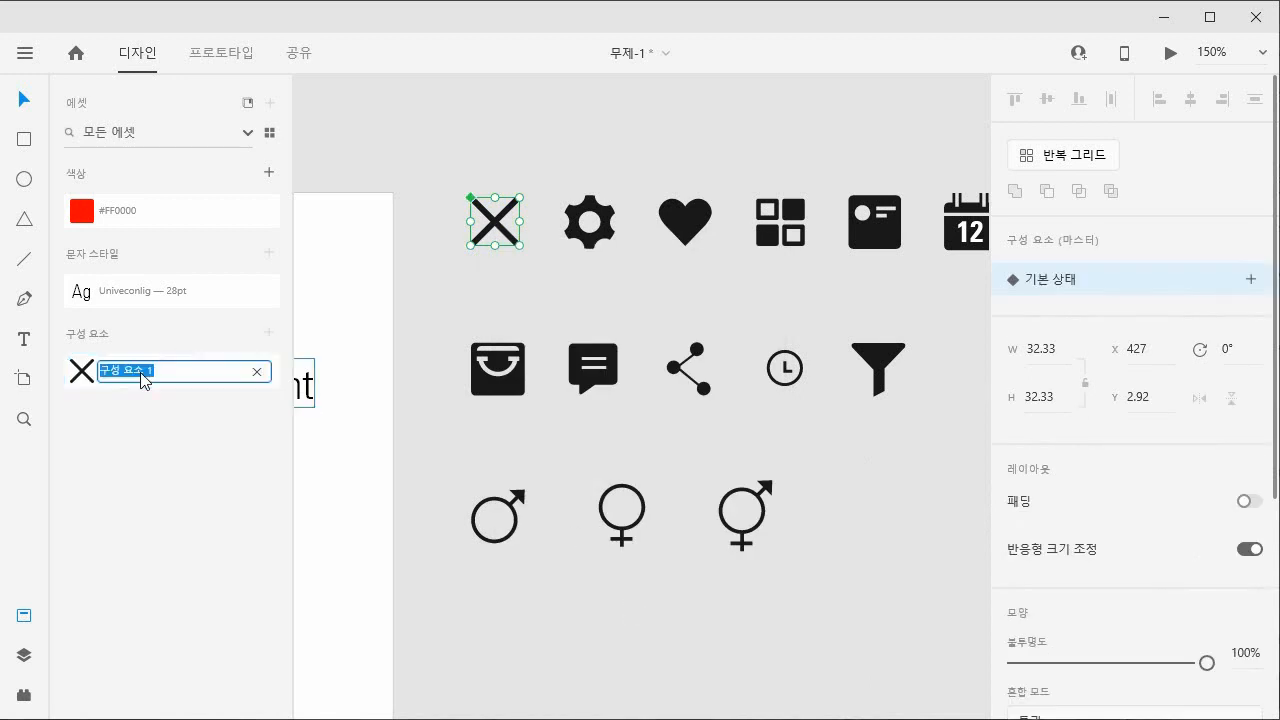
{"action": "type", "text": "i"}
{"action": "key", "text": "BackSpace"}
{"action": "type", "text": "icc"}
{"action": "key", "text": "BackSpace"}
{"action": "key", "text": "BackSpace"}
{"action": "type", "text": "con close"}
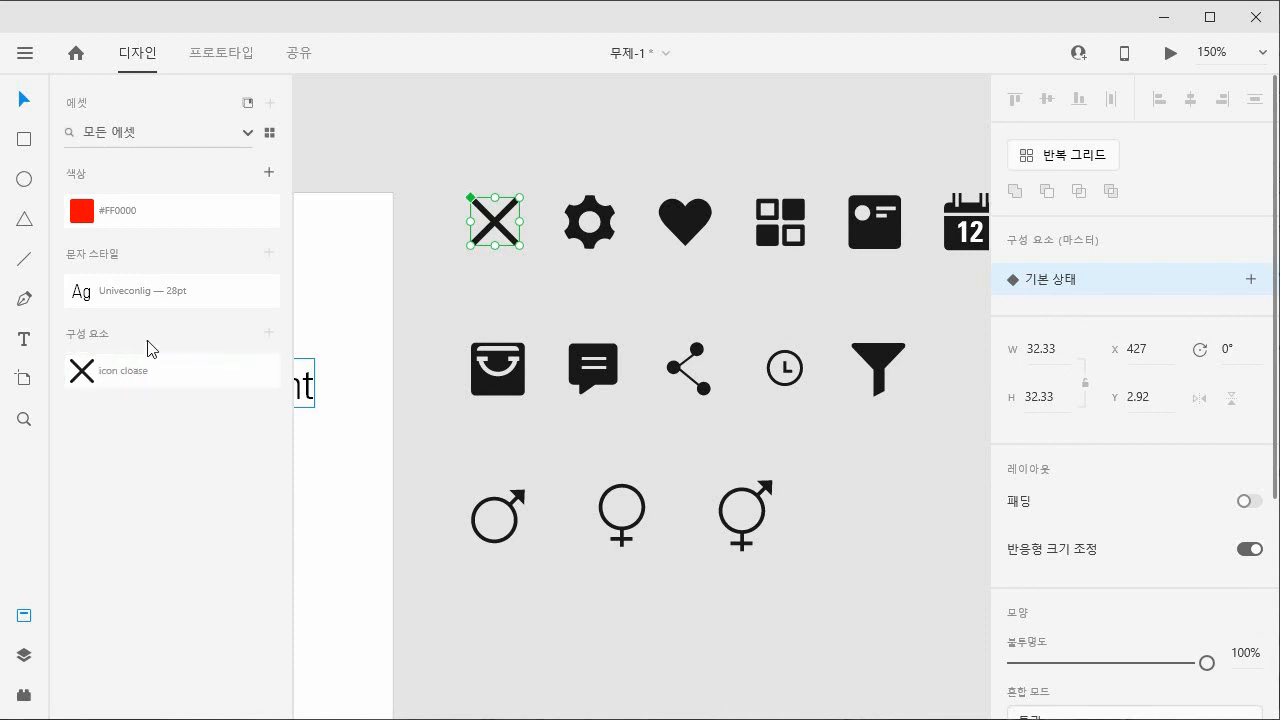
{"action": "double_click", "coordinate": [141, 372]}
{"action": "left_click_drag", "start_coordinate": [136, 371], "coordinate": [186, 366]}
{"action": "type", "text": "se"}
{"action": "key", "text": "Return"}
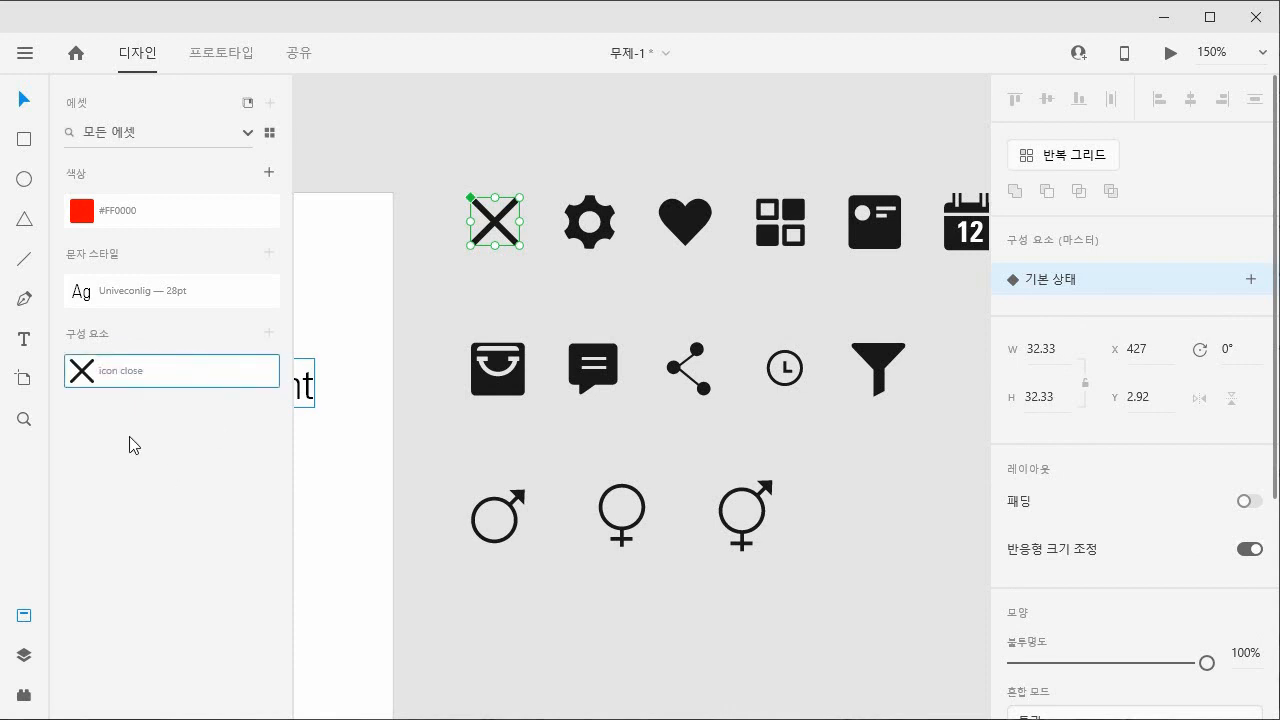
Place an instance of the "icon close" component on the artboard below the red circle, at about X 57, Y 169.
{"action": "left_click", "coordinate": [363, 515]}
{"action": "left_click_drag", "start_coordinate": [441, 521], "coordinate": [863, 480]}
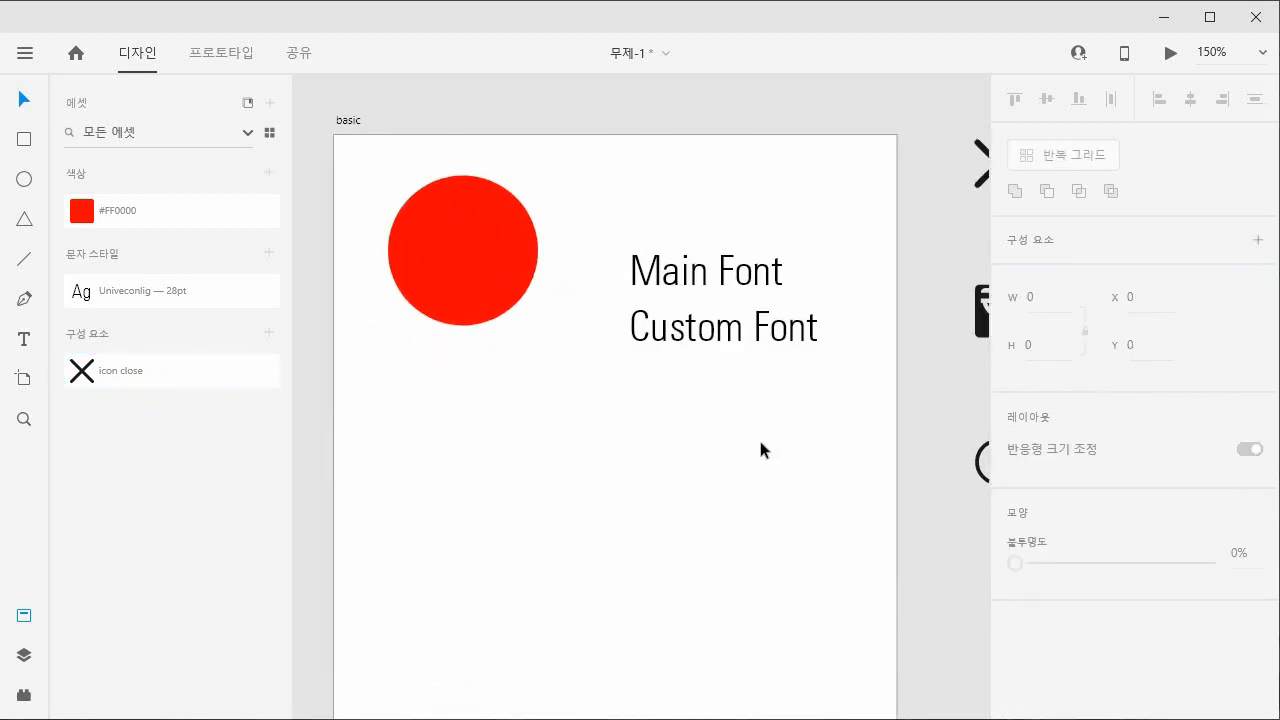
{"action": "left_click_drag", "start_coordinate": [95, 370], "coordinate": [428, 436]}
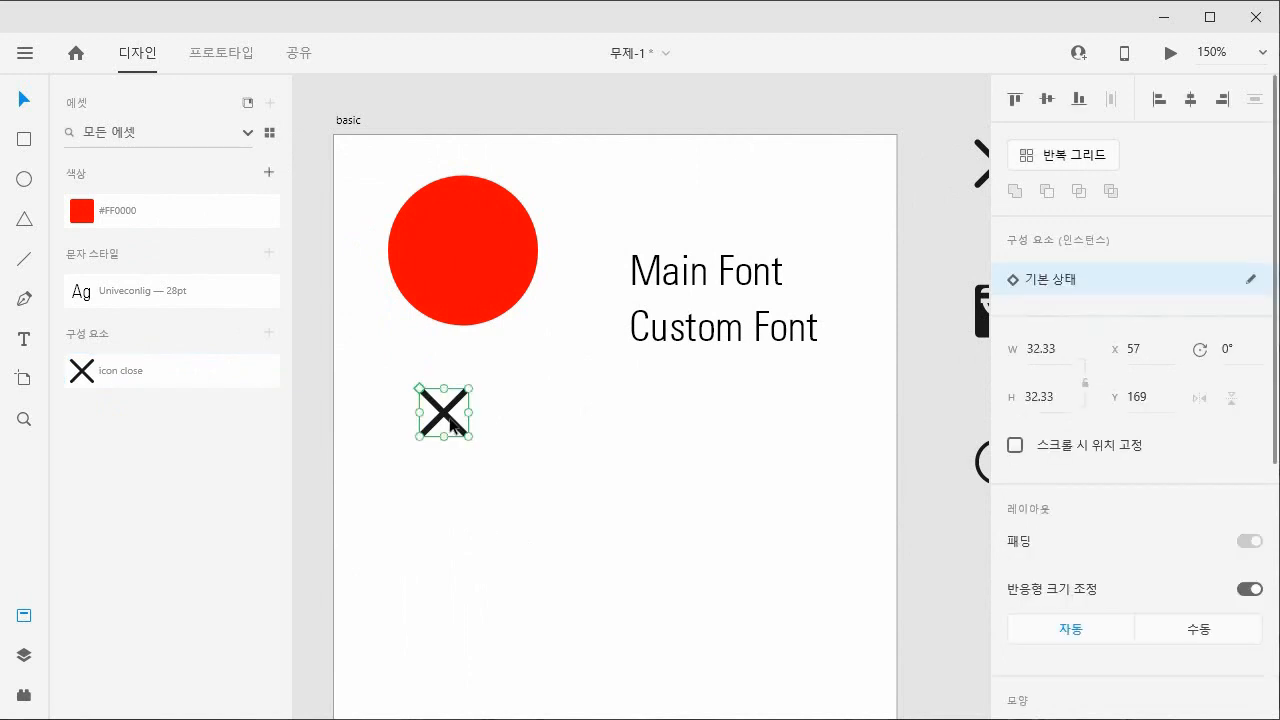
Change the fill colour of the placed "icon close" instance to red, #FF0000.
{"action": "scroll", "coordinate": [1167, 517], "scroll_direction": "down", "scroll_amount": 5}
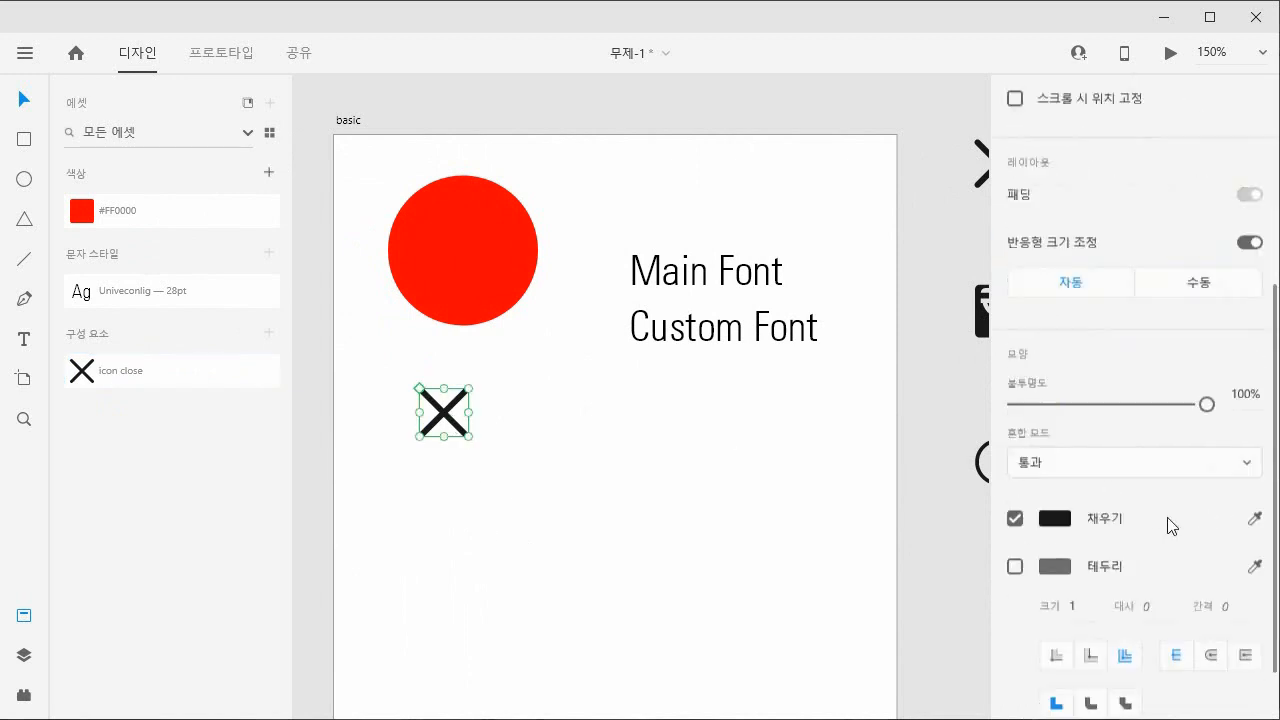
{"action": "left_click", "coordinate": [1053, 447]}
{"action": "left_click_drag", "start_coordinate": [892, 370], "coordinate": [943, 312]}
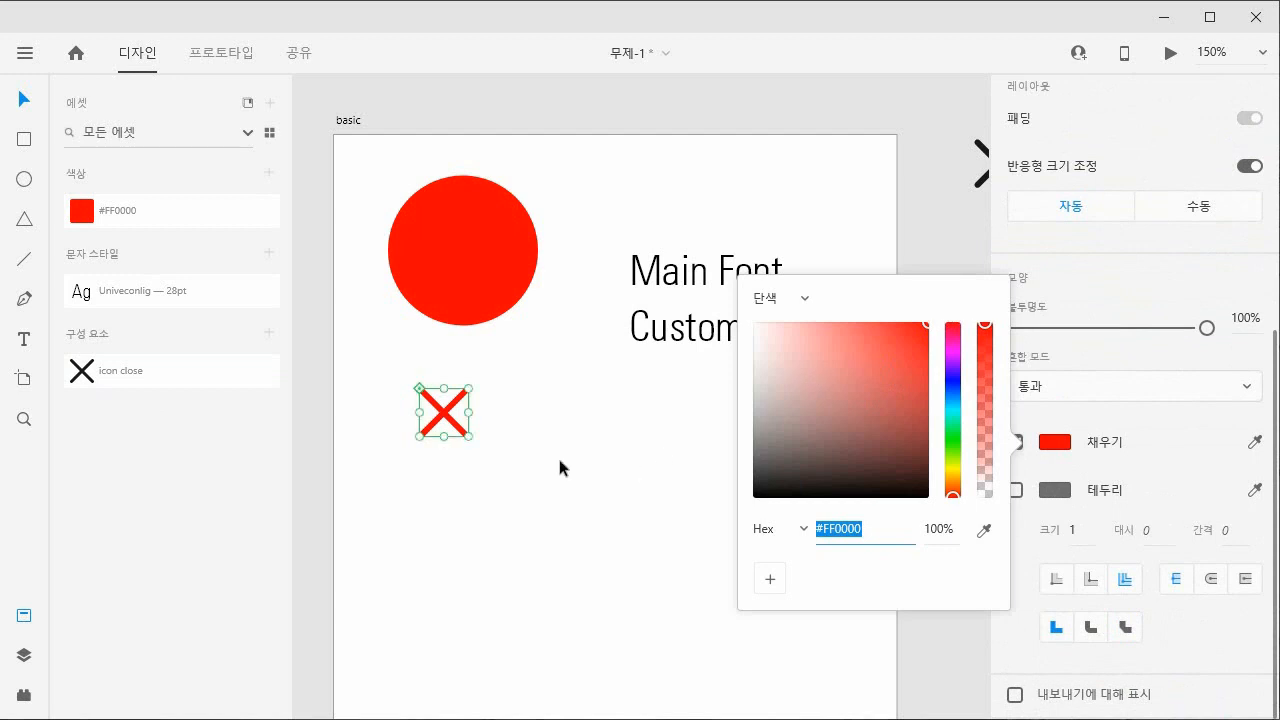
{"action": "left_click", "coordinate": [559, 467]}
Move the red close icon to about X 70, Y 172, and shift the "Main Font" and "Custom Font" texts slightly upward.
{"action": "left_click_drag", "start_coordinate": [447, 420], "coordinate": [466, 423]}
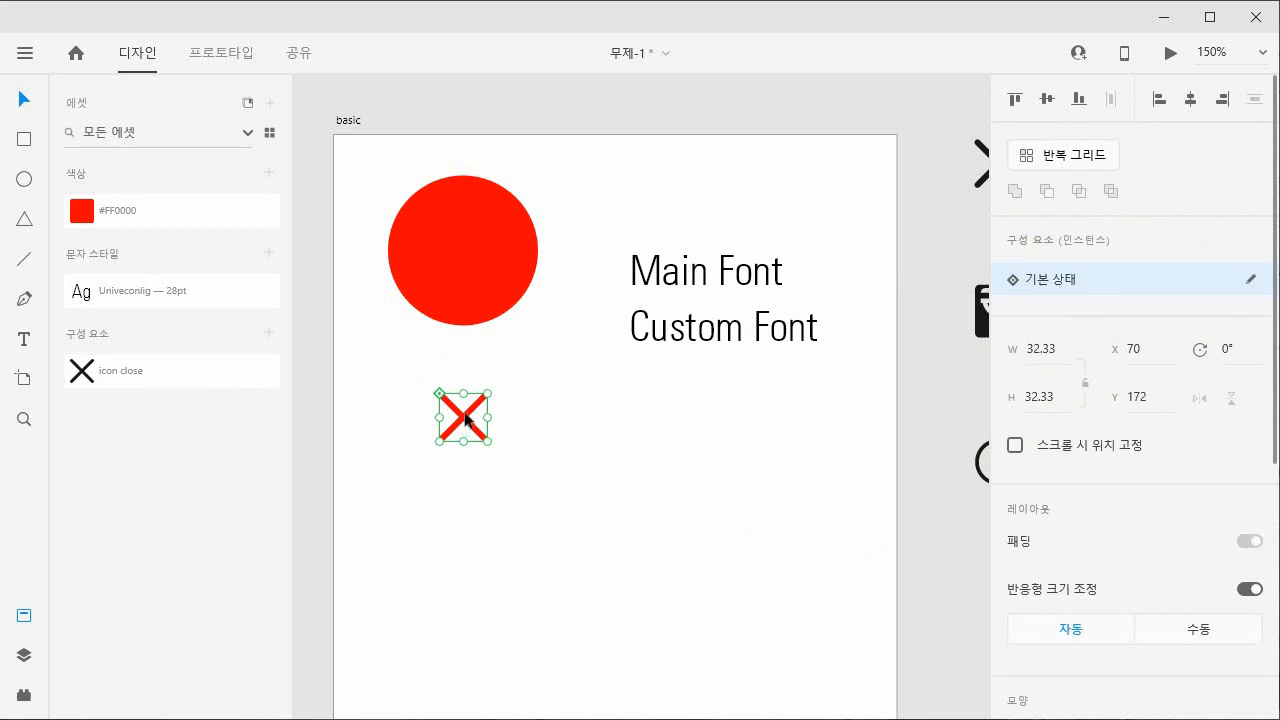
{"action": "left_click_drag", "start_coordinate": [706, 286], "coordinate": [709, 246]}
{"action": "left_click_drag", "start_coordinate": [708, 333], "coordinate": [706, 289]}
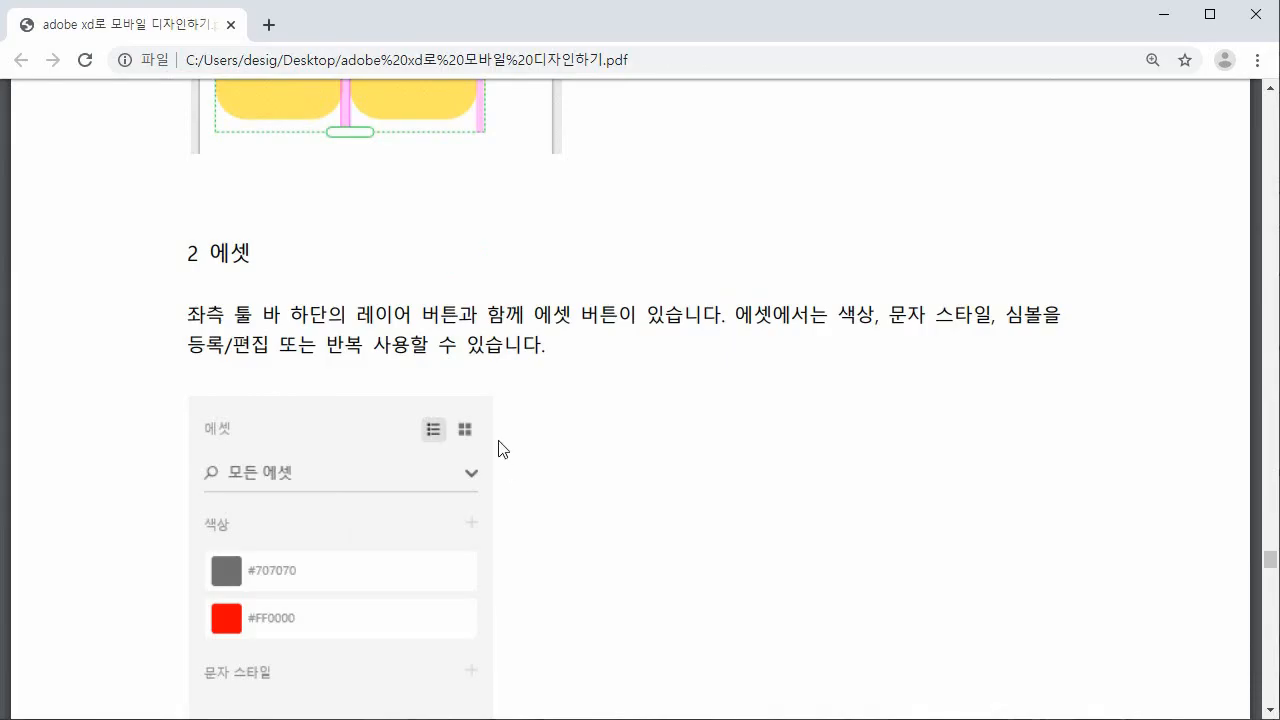
Read the PDF guide's section on assets, including the part on registering and deleting colours.
{"action": "scroll", "coordinate": [499, 448], "scroll_direction": "down", "scroll_amount": 10}
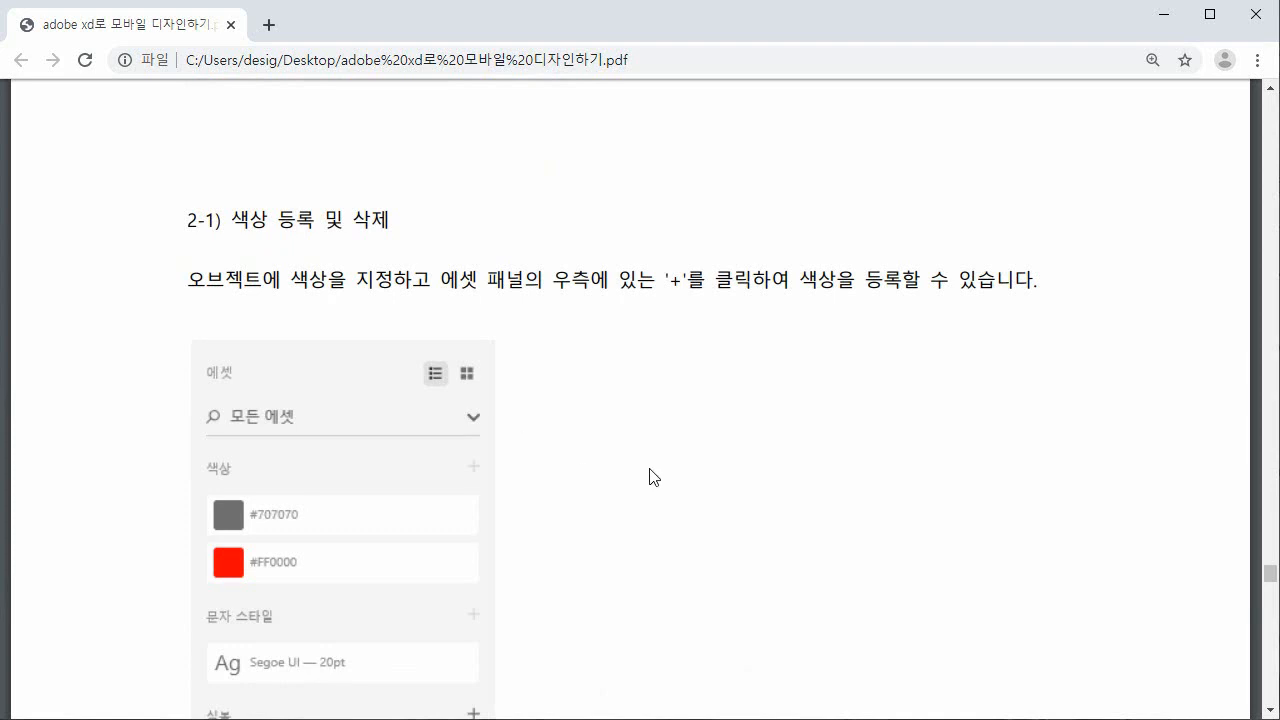
{"action": "scroll", "coordinate": [645, 476], "scroll_direction": "up", "scroll_amount": 8}
{"action": "scroll", "coordinate": [645, 476], "scroll_direction": "down", "scroll_amount": 8}
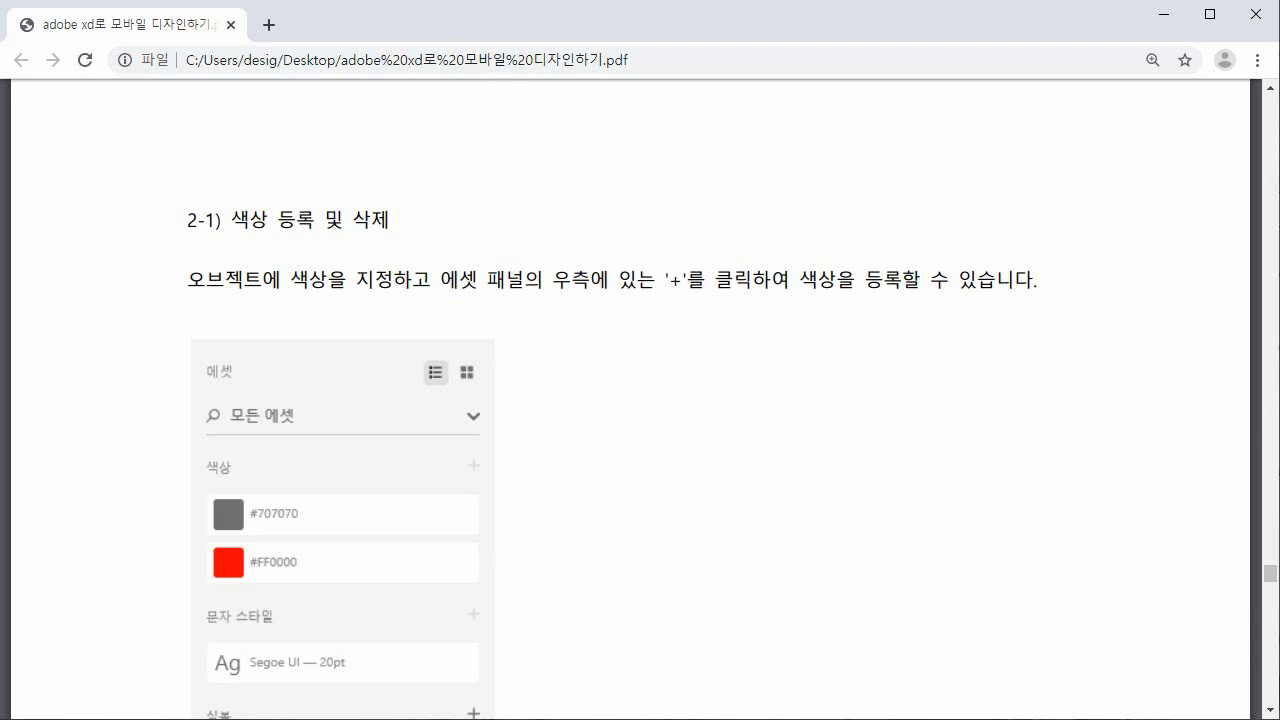
Switch to Adobe XD, register the "Custom Font" text as a component and delete that component from the assets.
{"action": "key", "text": "alt+Tab"}
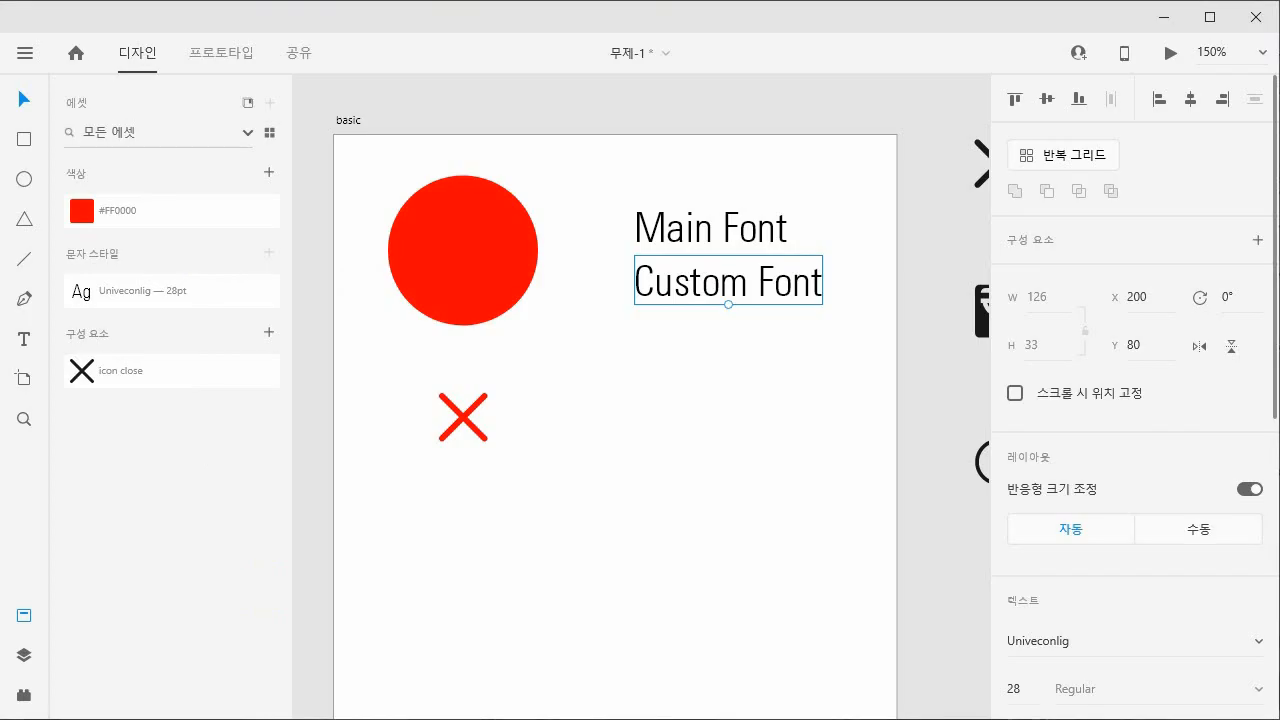
{"action": "left_click", "coordinate": [269, 334]}
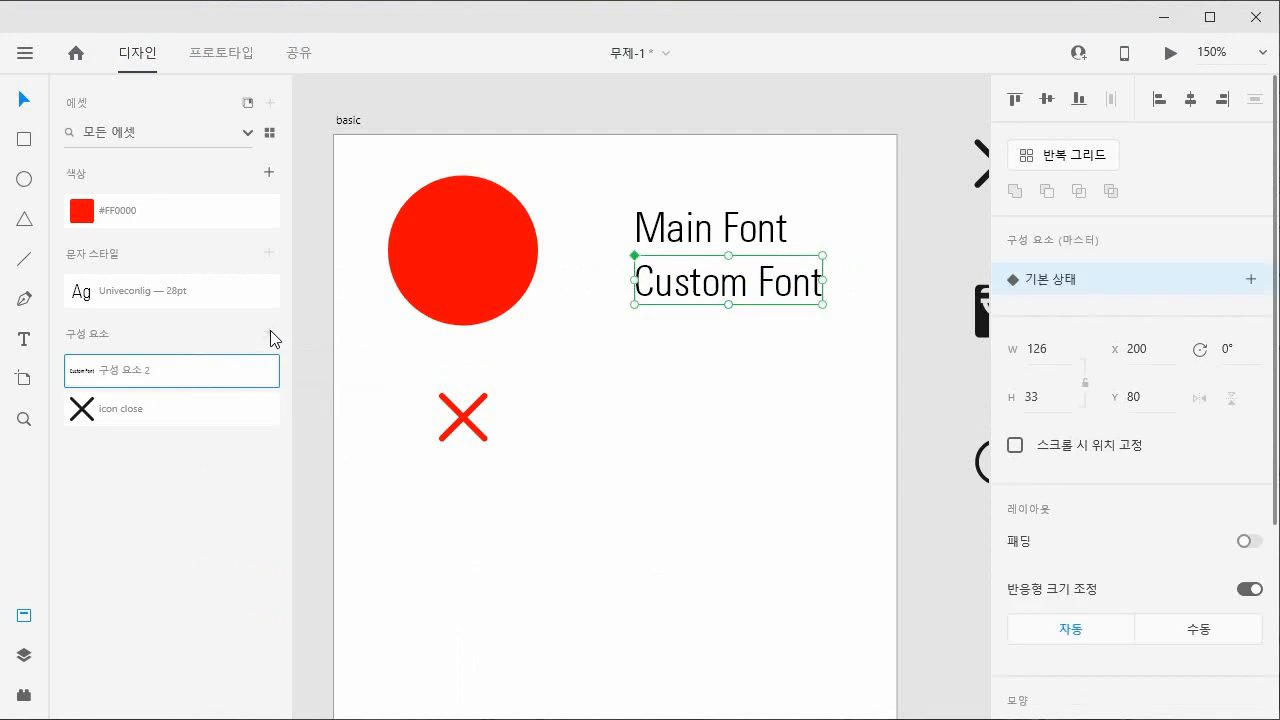
{"action": "right_click", "coordinate": [230, 374]}
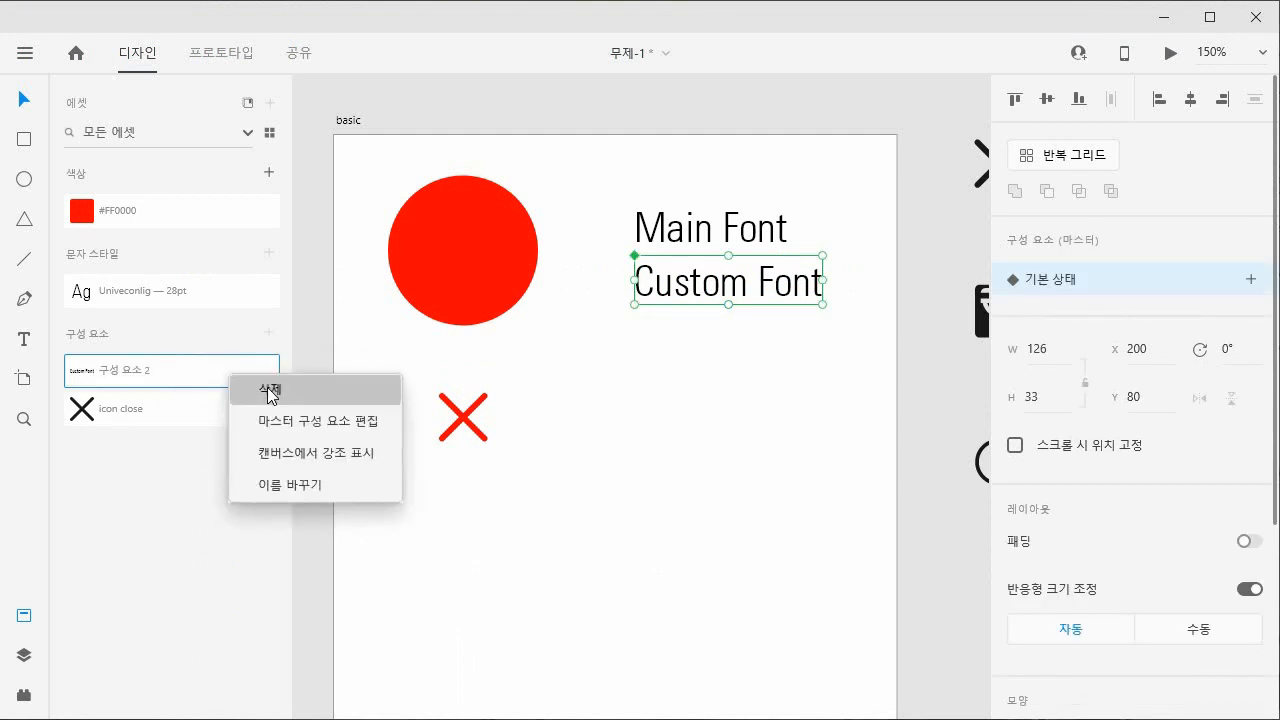
{"action": "left_click", "coordinate": [269, 386]}
Save the "Custom Font" text's black, #000000, to the colour assets and delete that swatch again.
{"action": "left_click", "coordinate": [266, 174]}
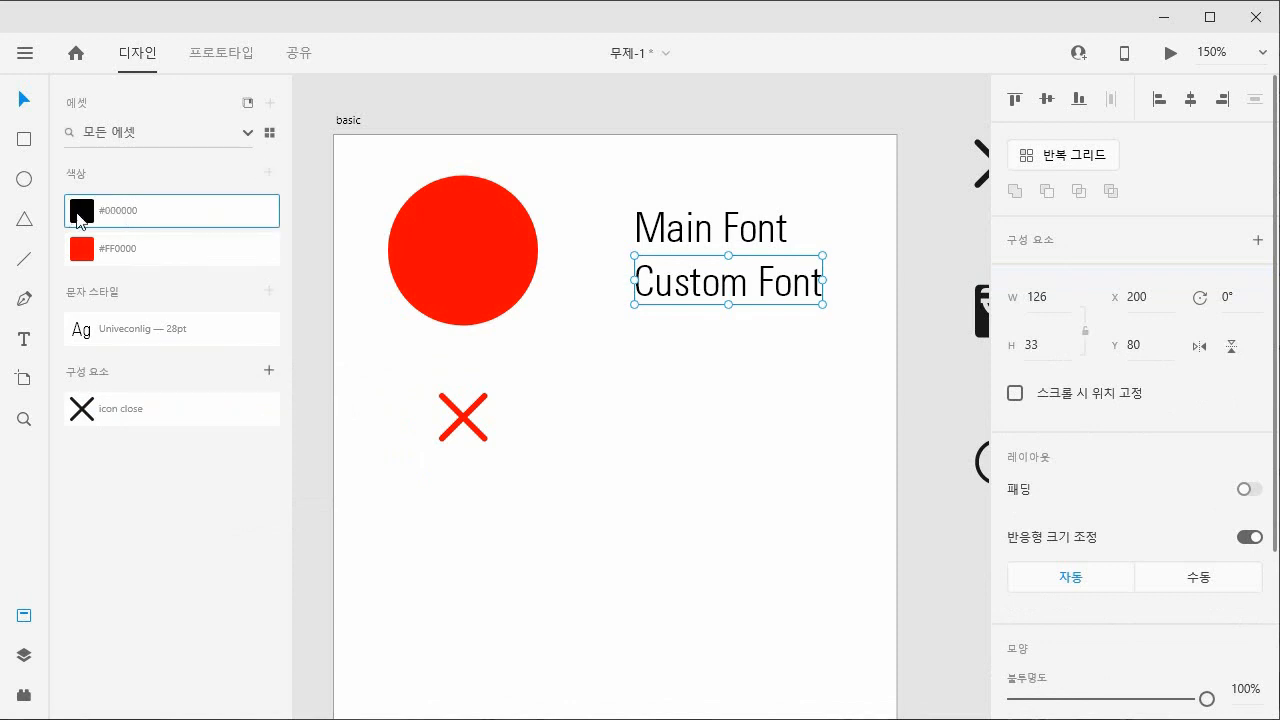
{"action": "left_click", "coordinate": [669, 387]}
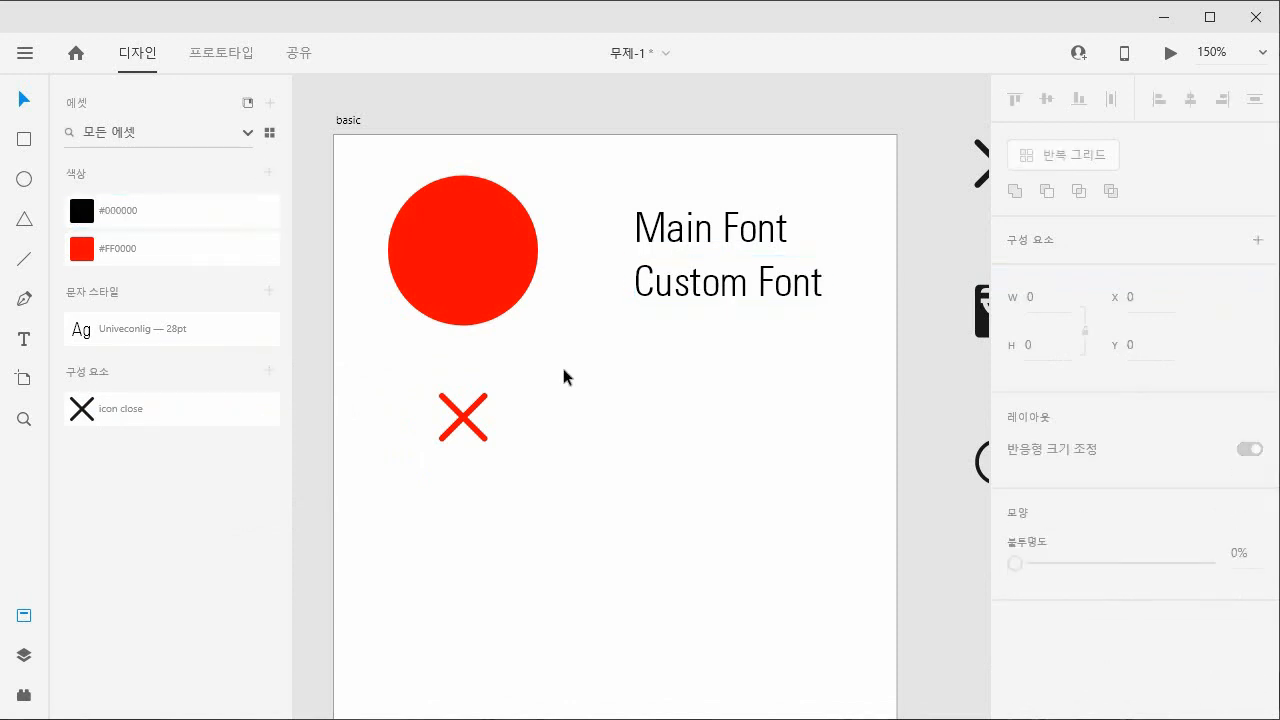
{"action": "right_click", "coordinate": [185, 210]}
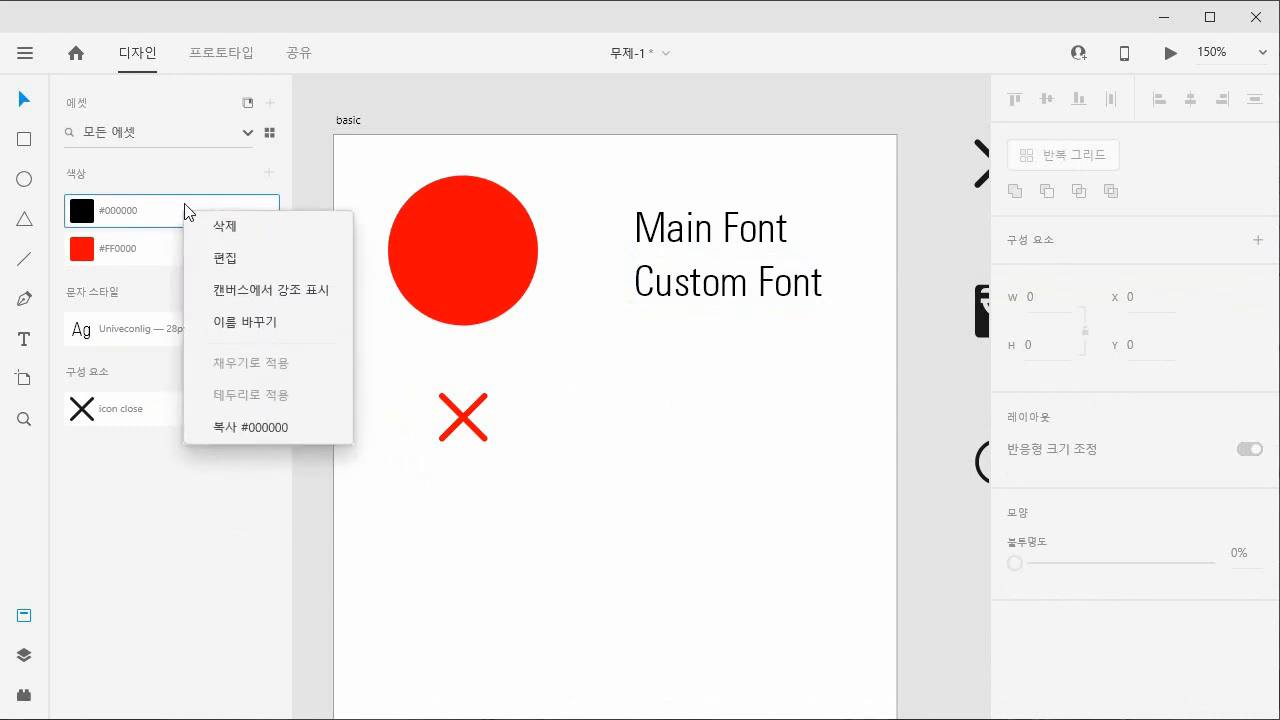
{"action": "left_click", "coordinate": [244, 230]}
Highlight on the canvas the objects that use the #FF0000 colour asset and those that use the Univeconlig 28pt character style.
{"action": "right_click", "coordinate": [199, 210]}
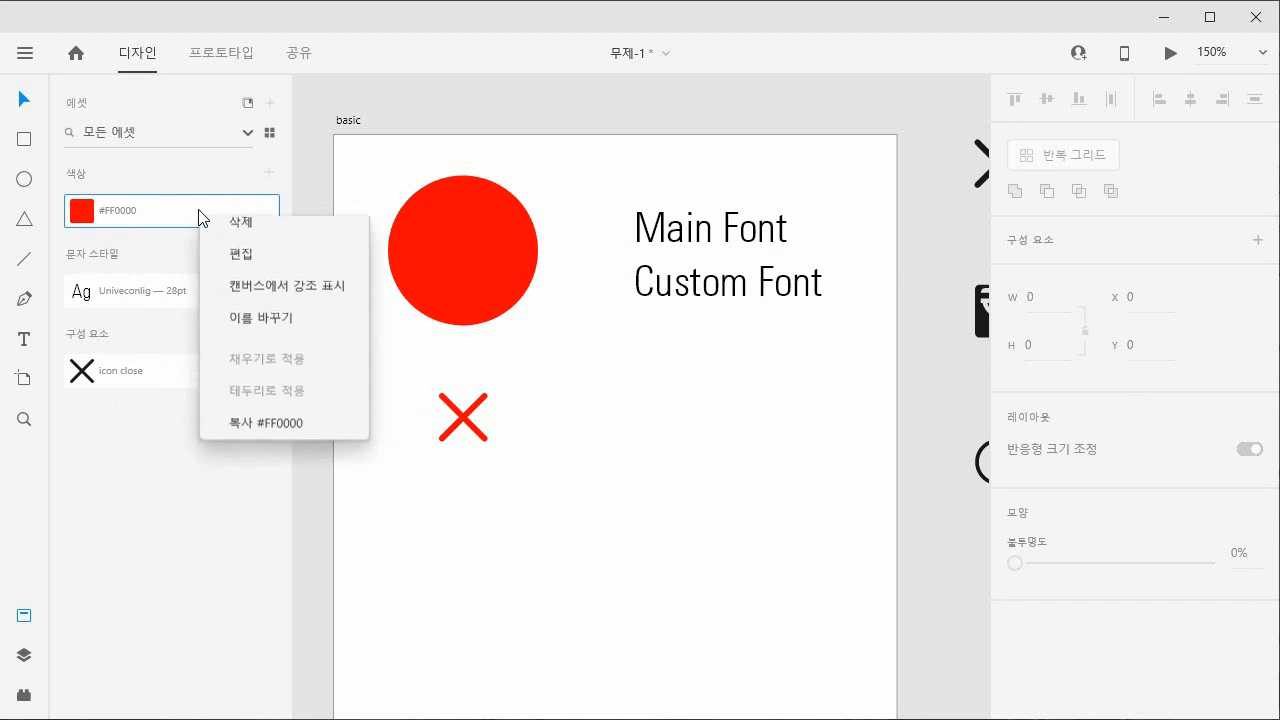
{"action": "left_click", "coordinate": [251, 300]}
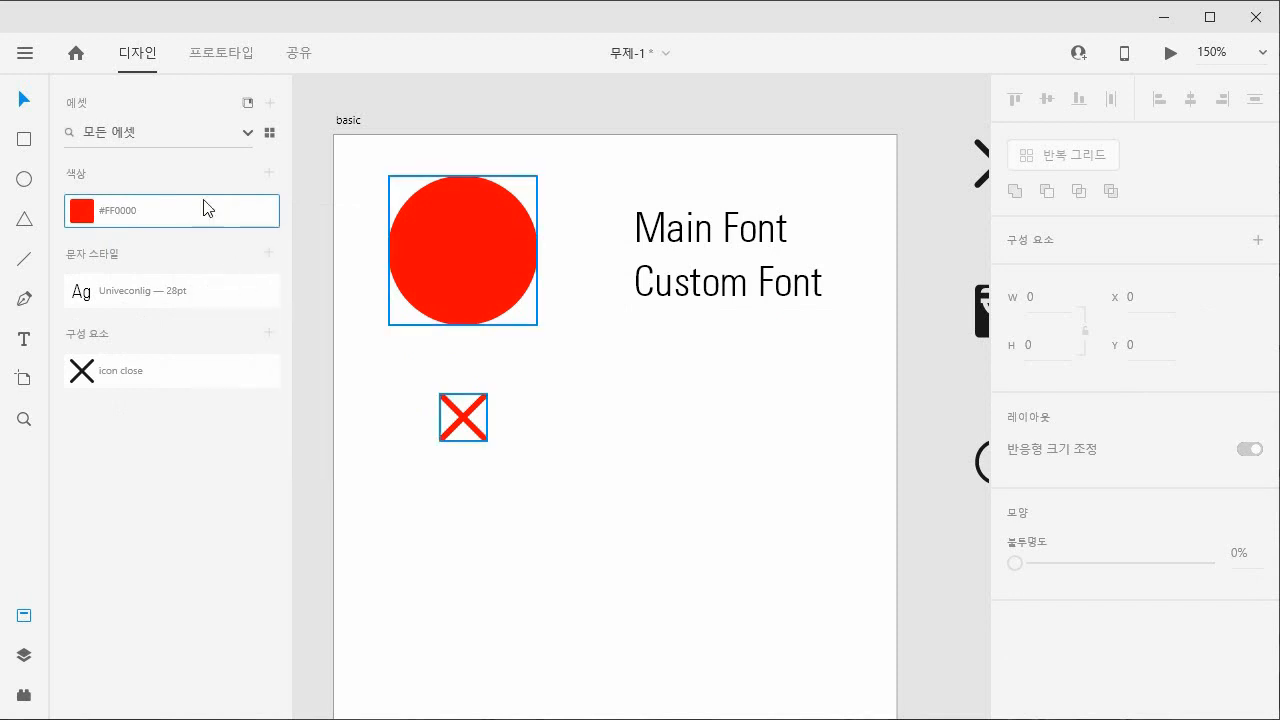
{"action": "left_click", "coordinate": [628, 436]}
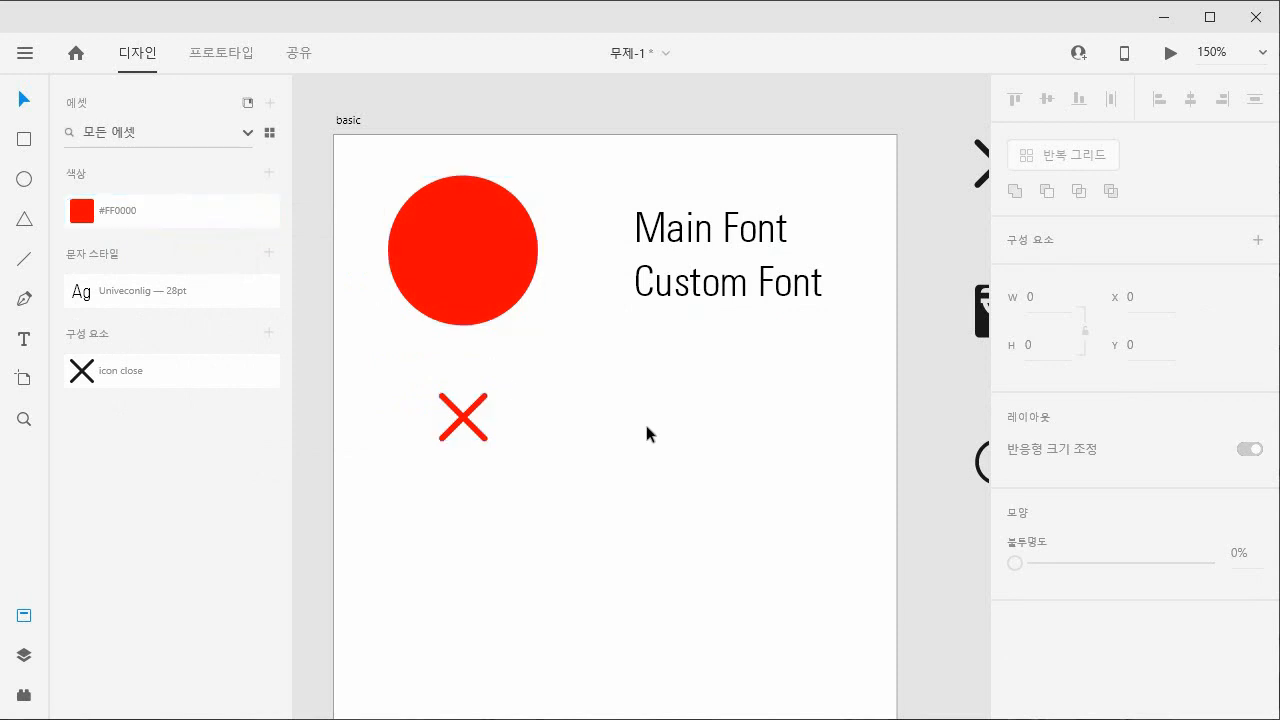
{"action": "right_click", "coordinate": [206, 300]}
{"action": "left_click", "coordinate": [342, 390]}
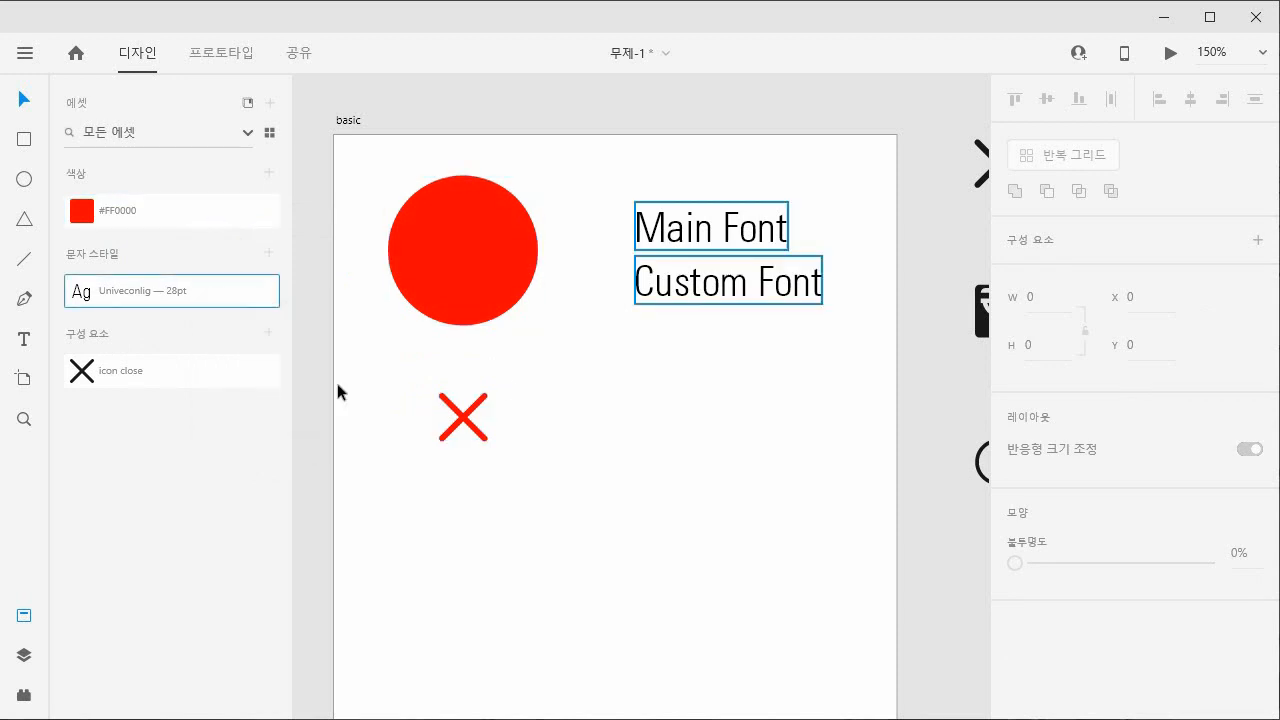
{"action": "left_click", "coordinate": [695, 373]}
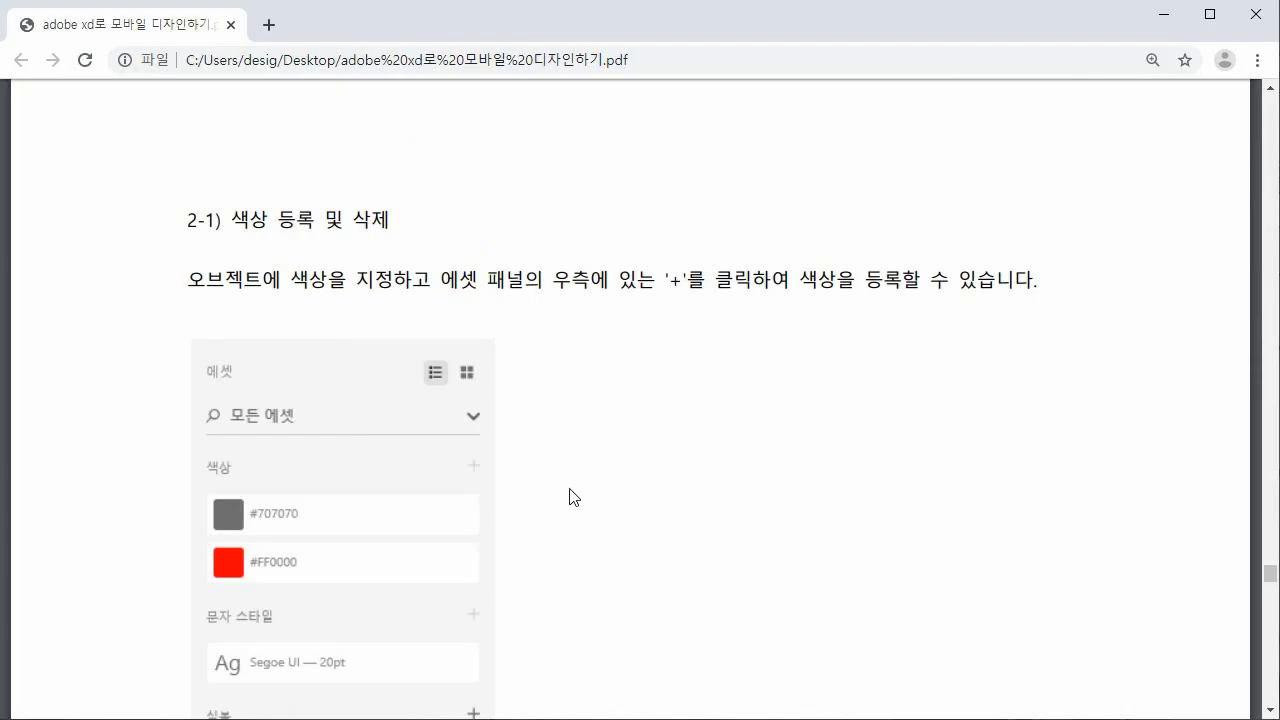
Read the PDF guide's sections on registering character styles and symbols and on importing external assets.
{"action": "scroll", "coordinate": [574, 500], "scroll_direction": "down", "scroll_amount": 5}
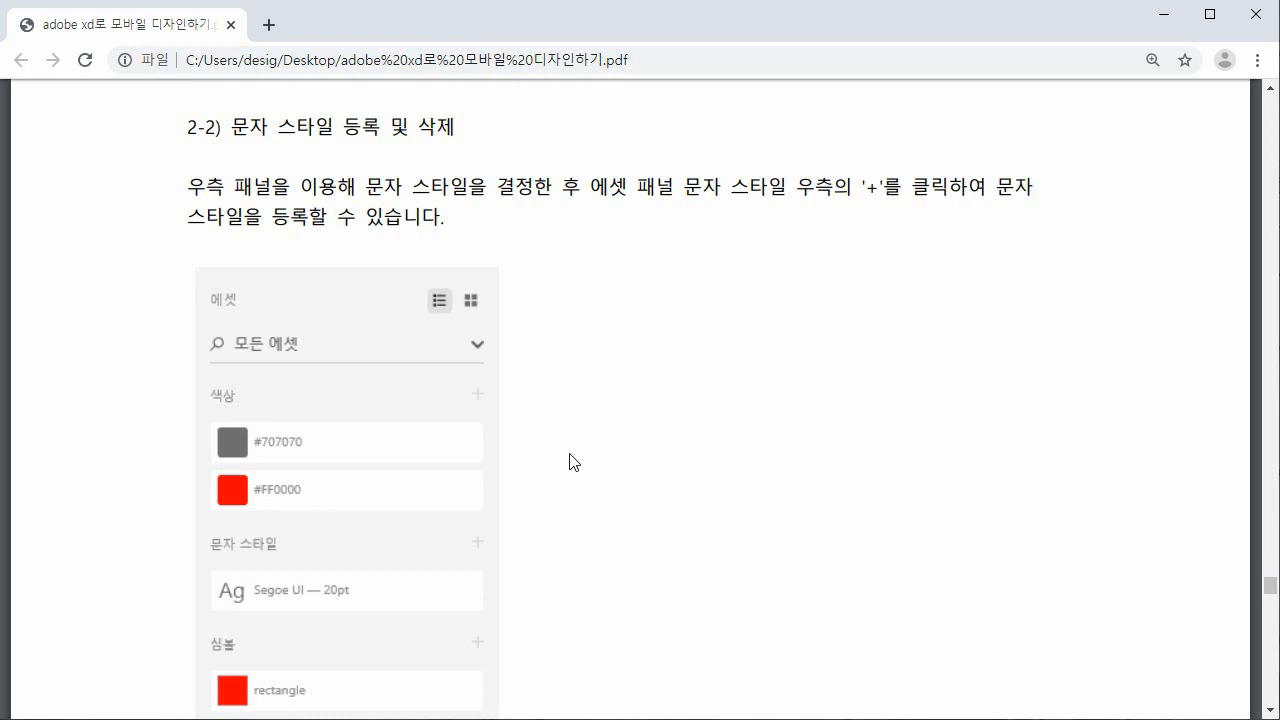
{"action": "scroll", "coordinate": [578, 445], "scroll_direction": "down", "scroll_amount": 10}
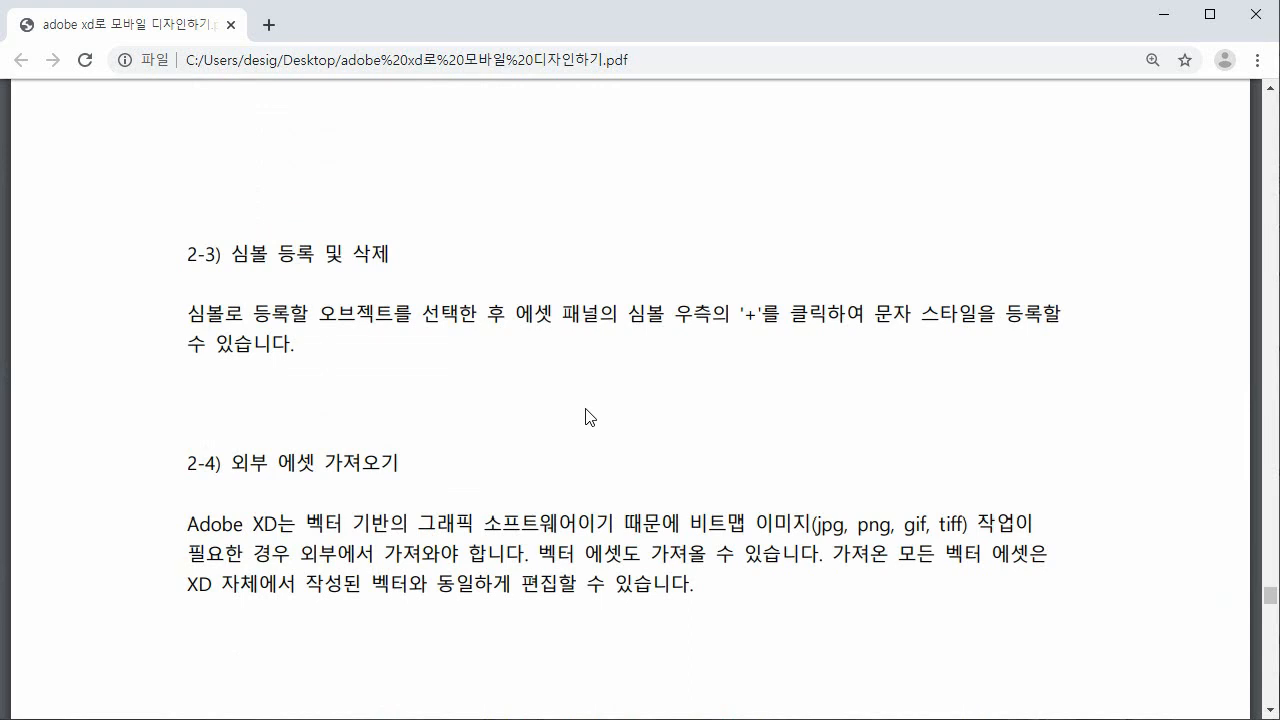
{"action": "scroll", "coordinate": [590, 417], "scroll_direction": "down", "scroll_amount": 2}
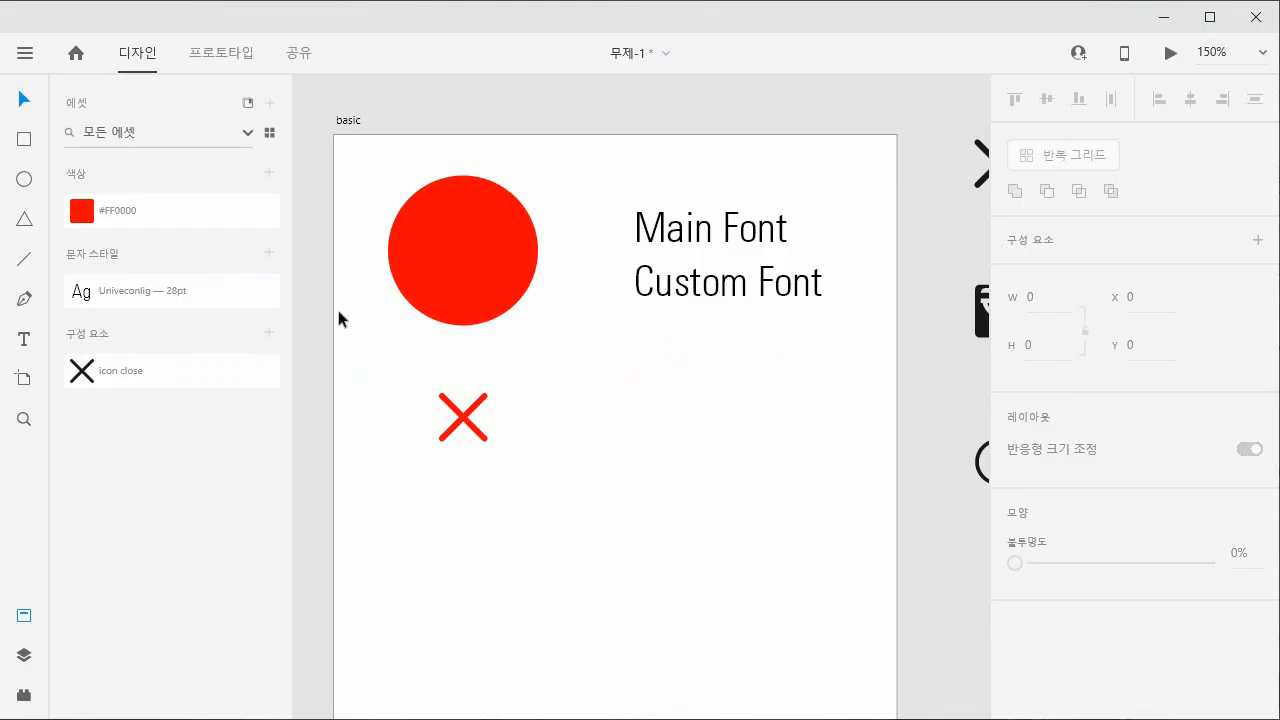
Look at the CC Libraries window and close it, and filter the assets by colours and by character styles.
{"action": "left_click", "coordinate": [248, 104]}
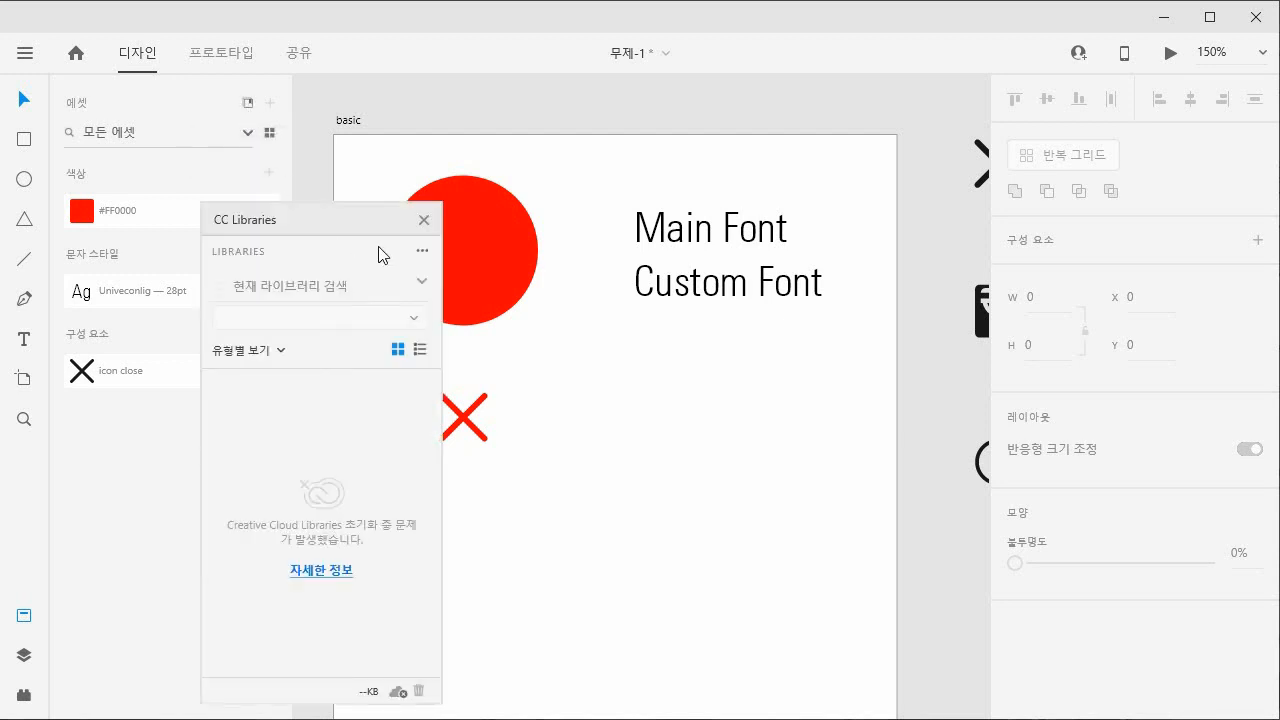
{"action": "left_click", "coordinate": [424, 220]}
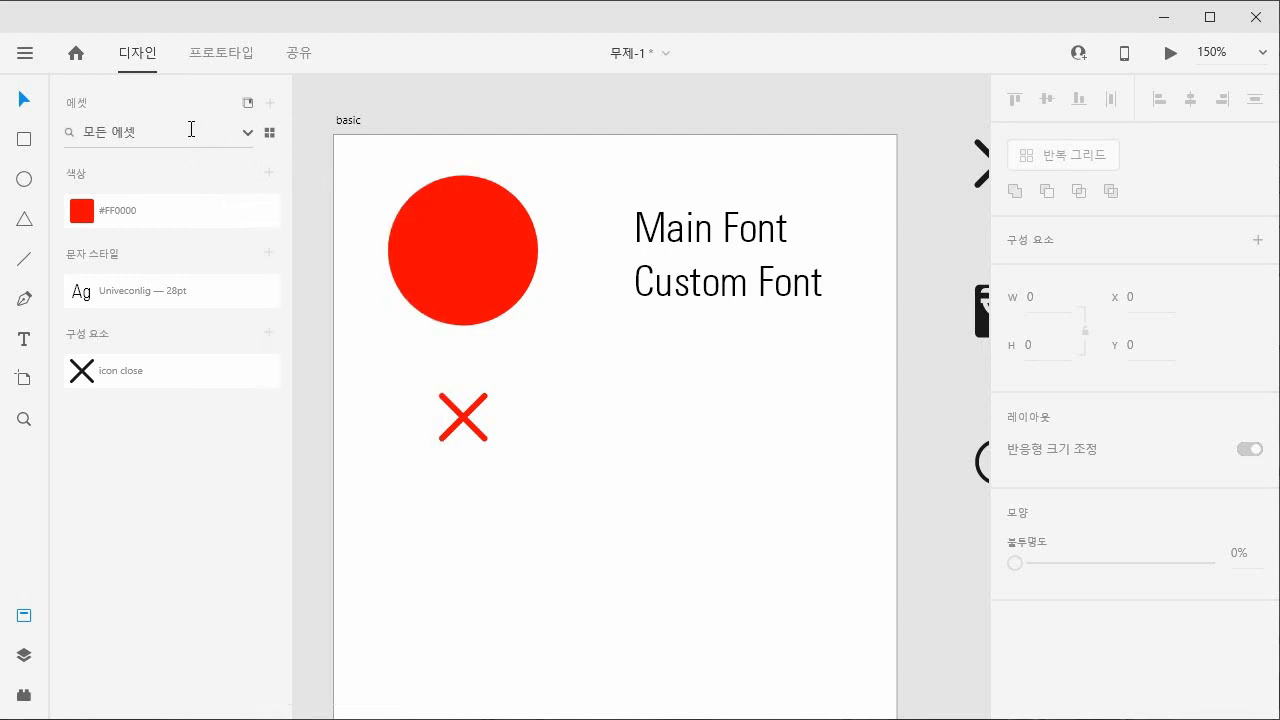
{"action": "left_click", "coordinate": [246, 132]}
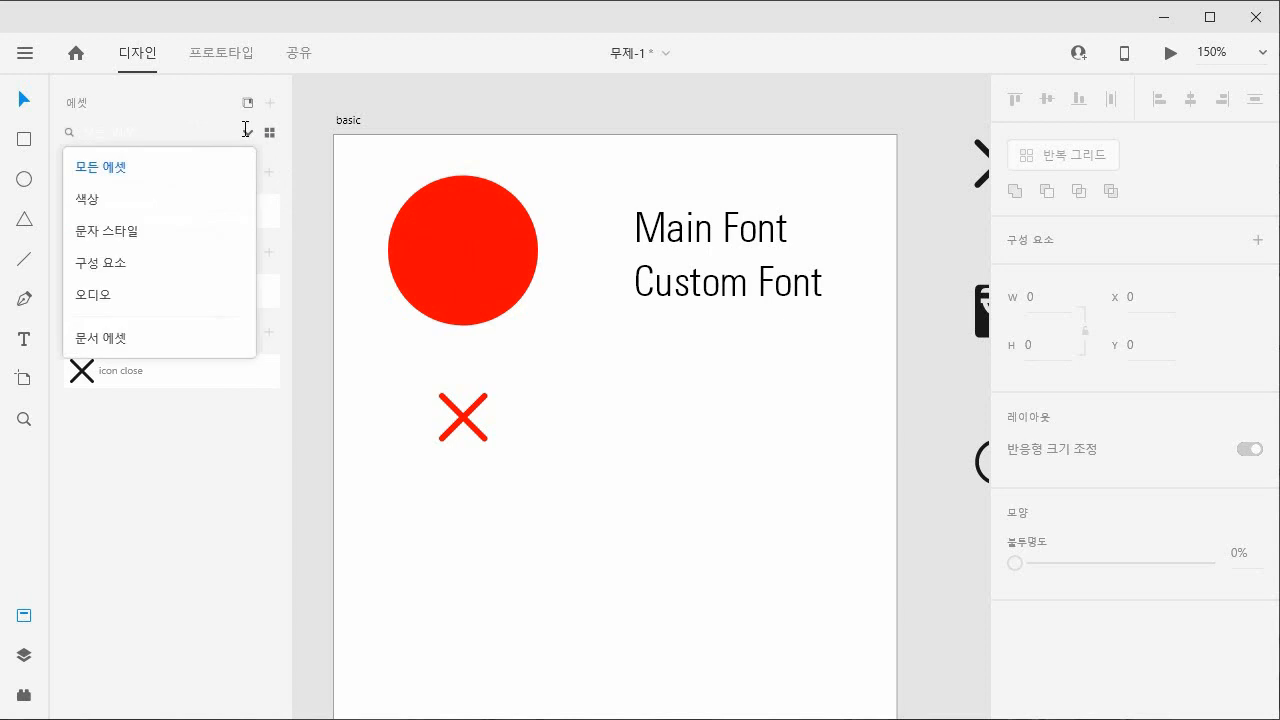
{"action": "left_click", "coordinate": [211, 200]}
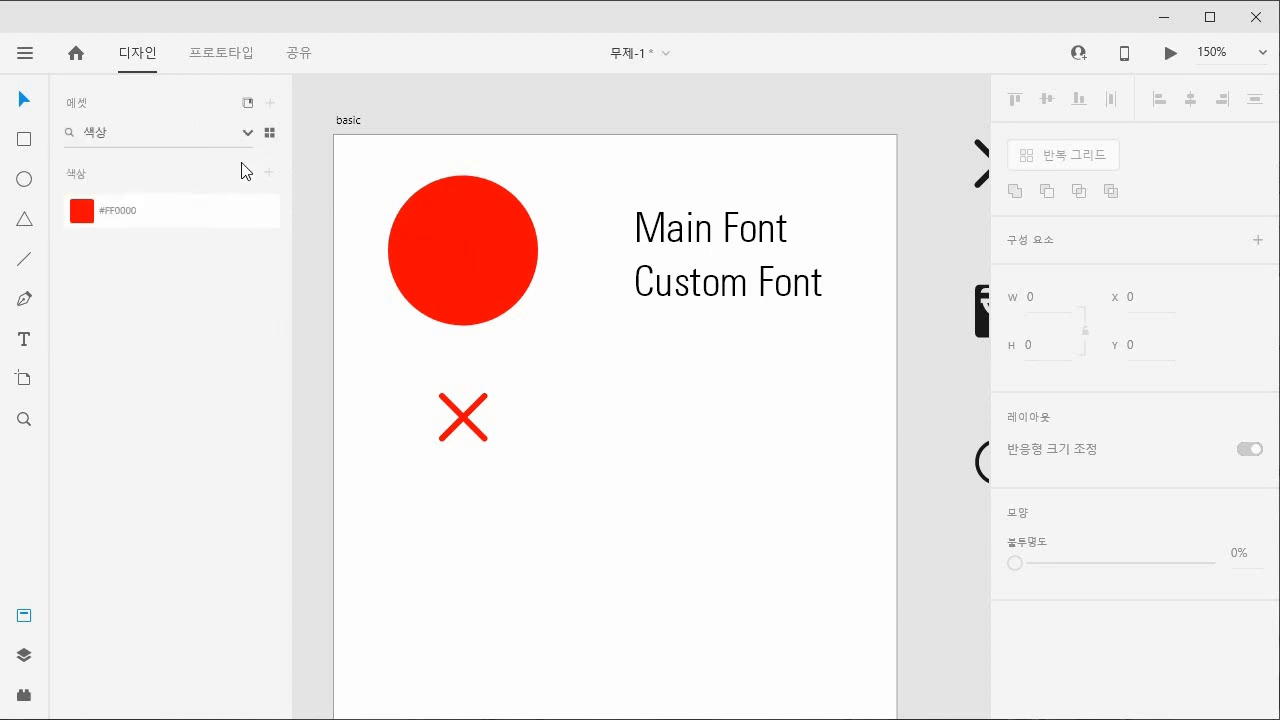
{"action": "left_click", "coordinate": [248, 135]}
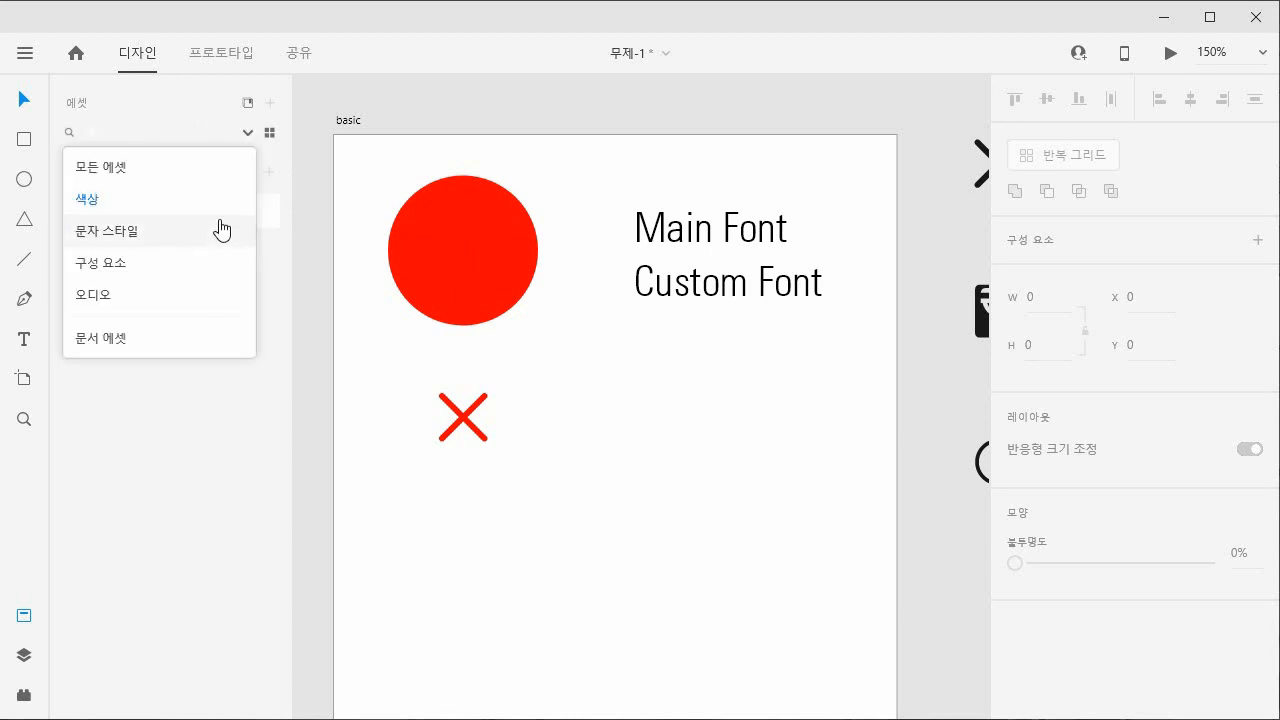
{"action": "left_click", "coordinate": [222, 238]}
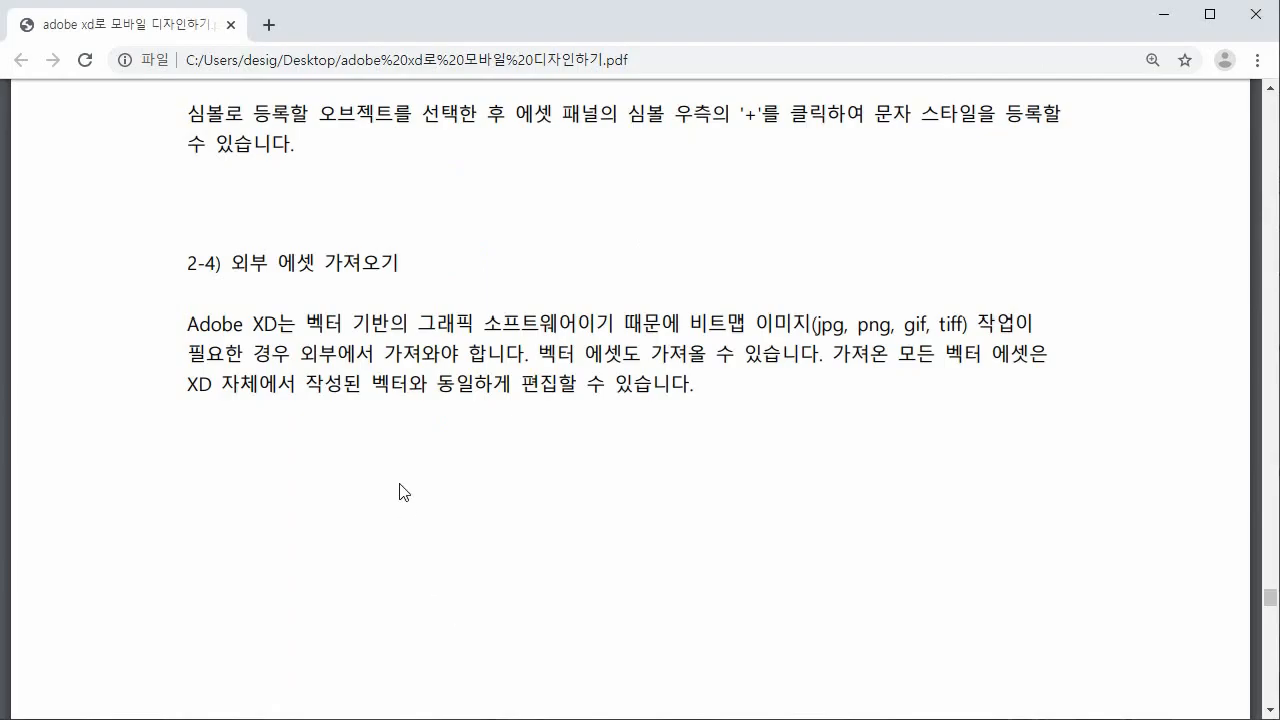
Read the PDF guide's Step 5 introduction on entering prototype mode and return to Adobe XD.
{"action": "scroll", "coordinate": [399, 491], "scroll_direction": "down", "scroll_amount": 10}
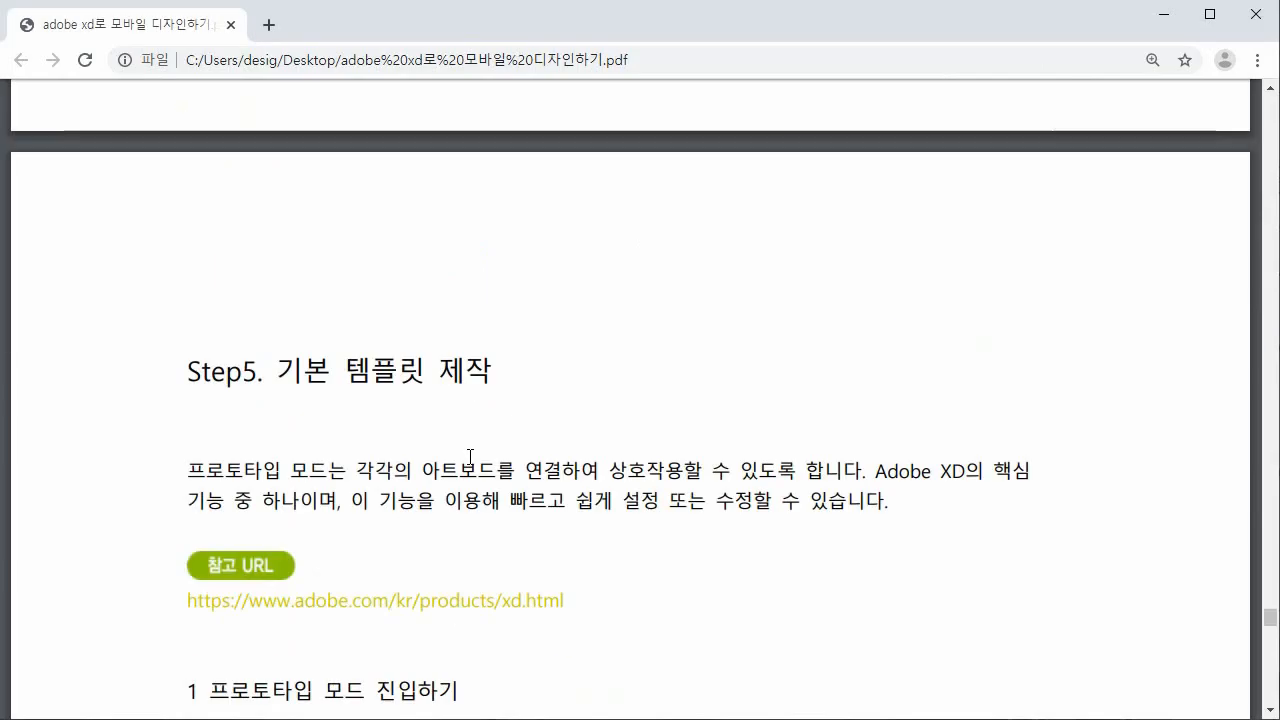
{"action": "scroll", "coordinate": [470, 457], "scroll_direction": "down", "scroll_amount": 2}
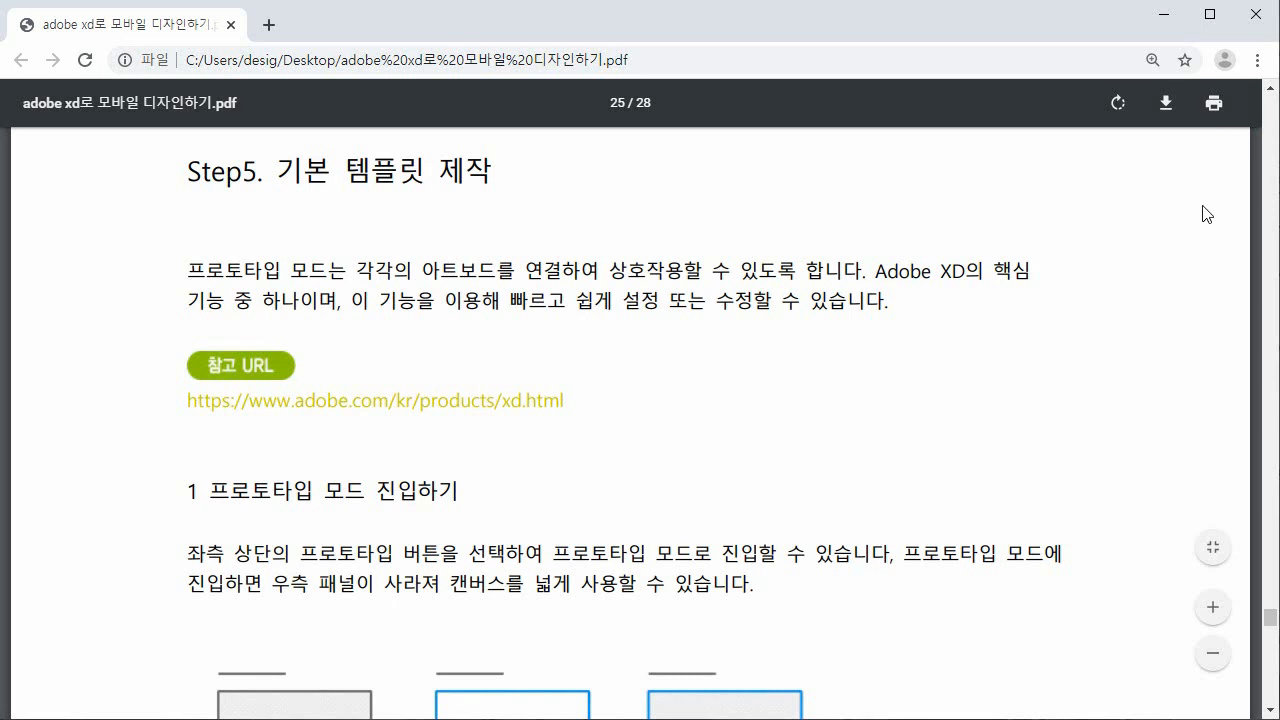
{"action": "left_click", "coordinate": [1165, 14]}
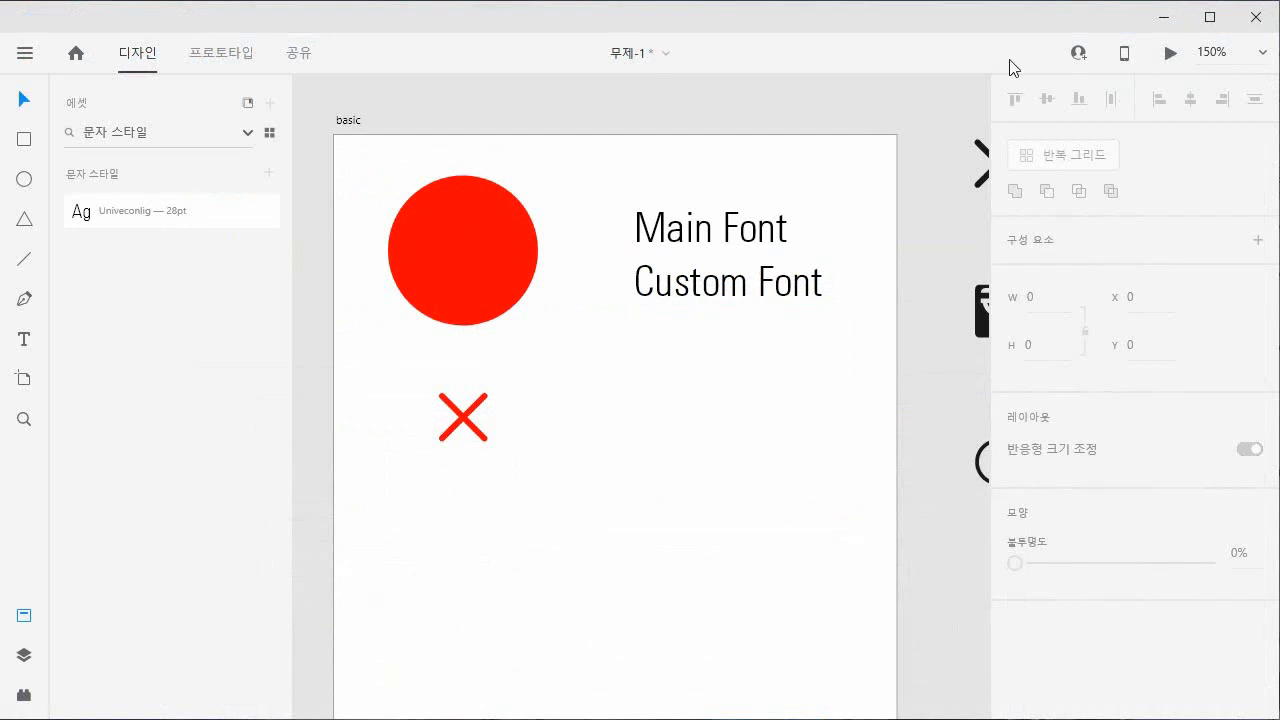
Preview the "basic" artboard on the desktop, move the preview window aside and minimise it.
{"action": "left_click", "coordinate": [1125, 55]}
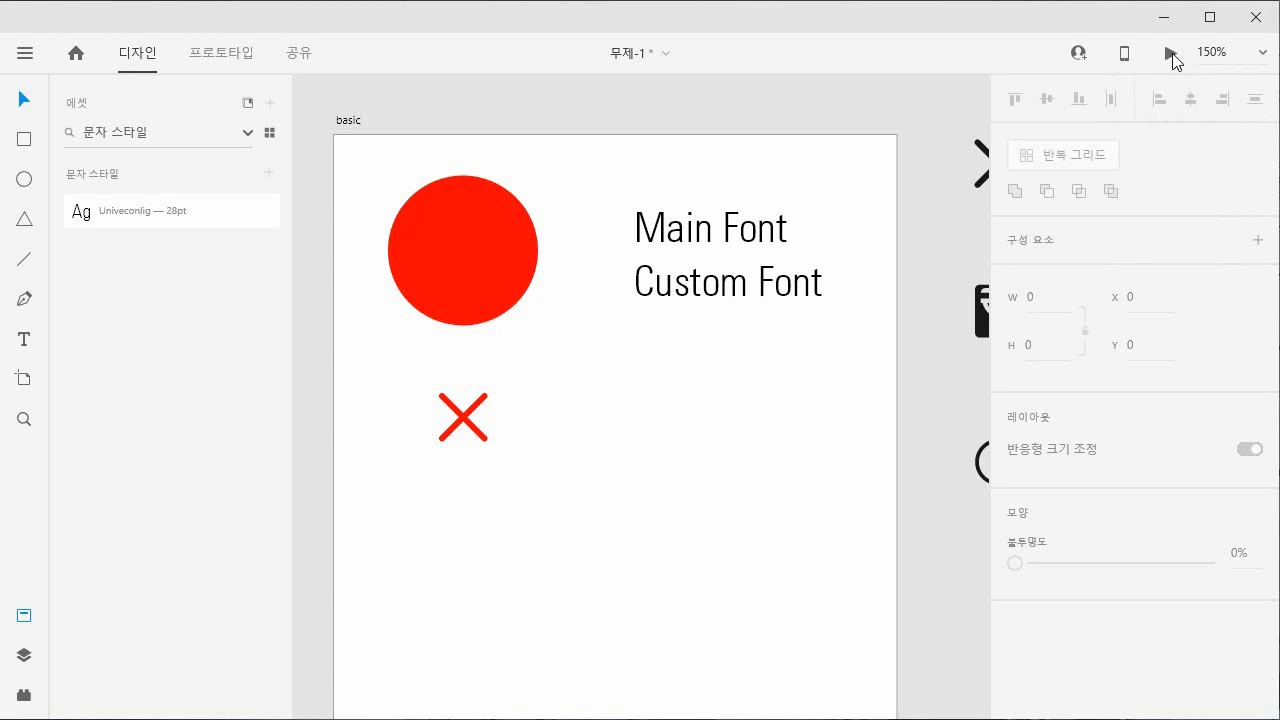
{"action": "left_click", "coordinate": [1173, 62]}
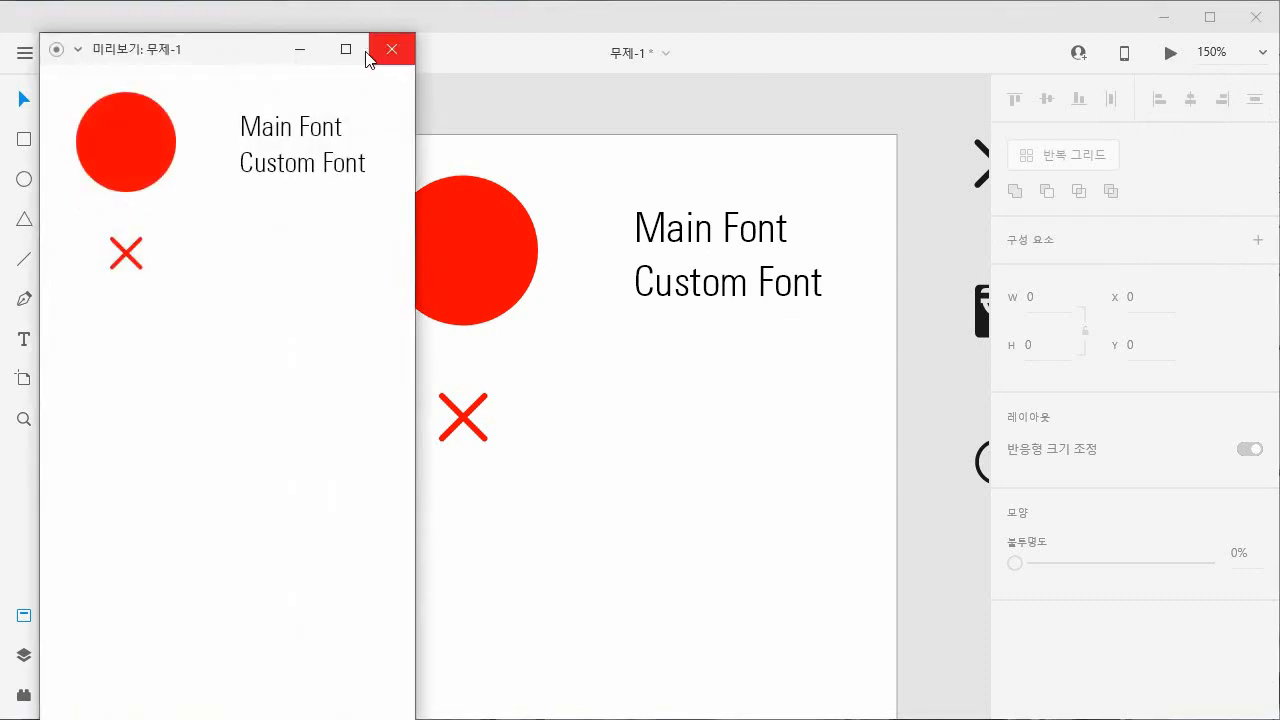
{"action": "left_click_drag", "start_coordinate": [243, 57], "coordinate": [731, 62]}
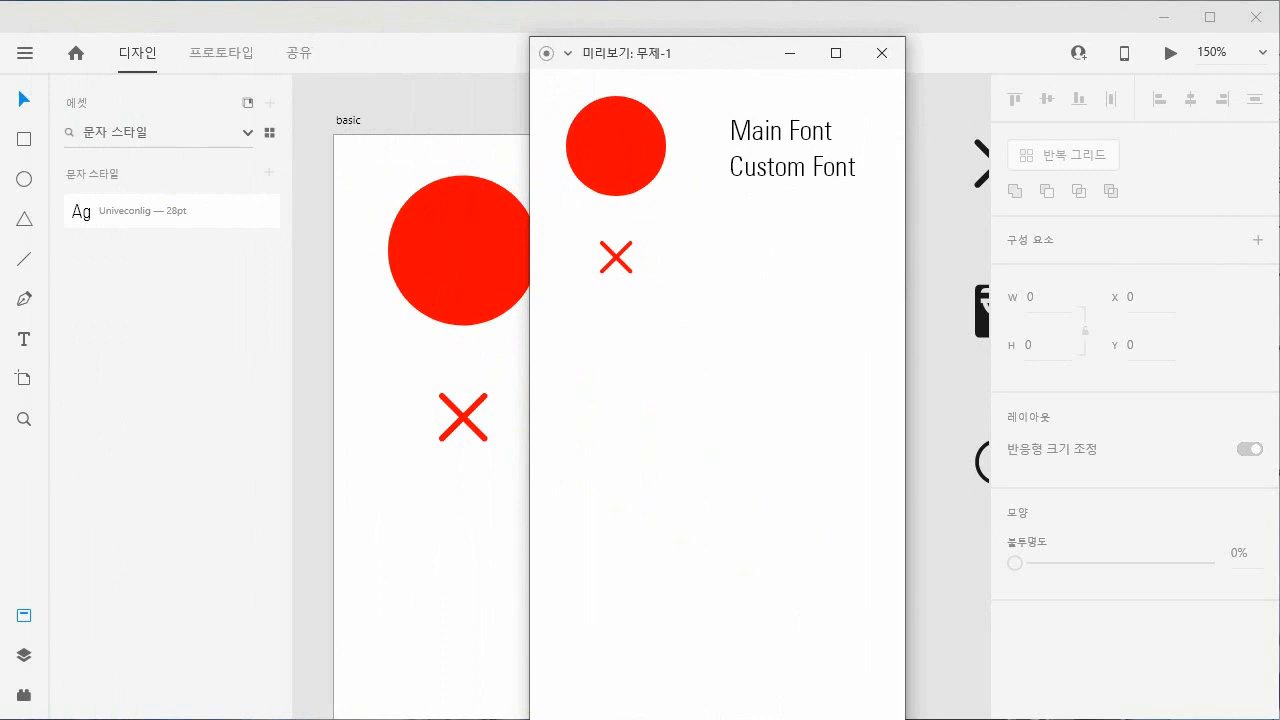
{"action": "left_click", "coordinate": [797, 55]}
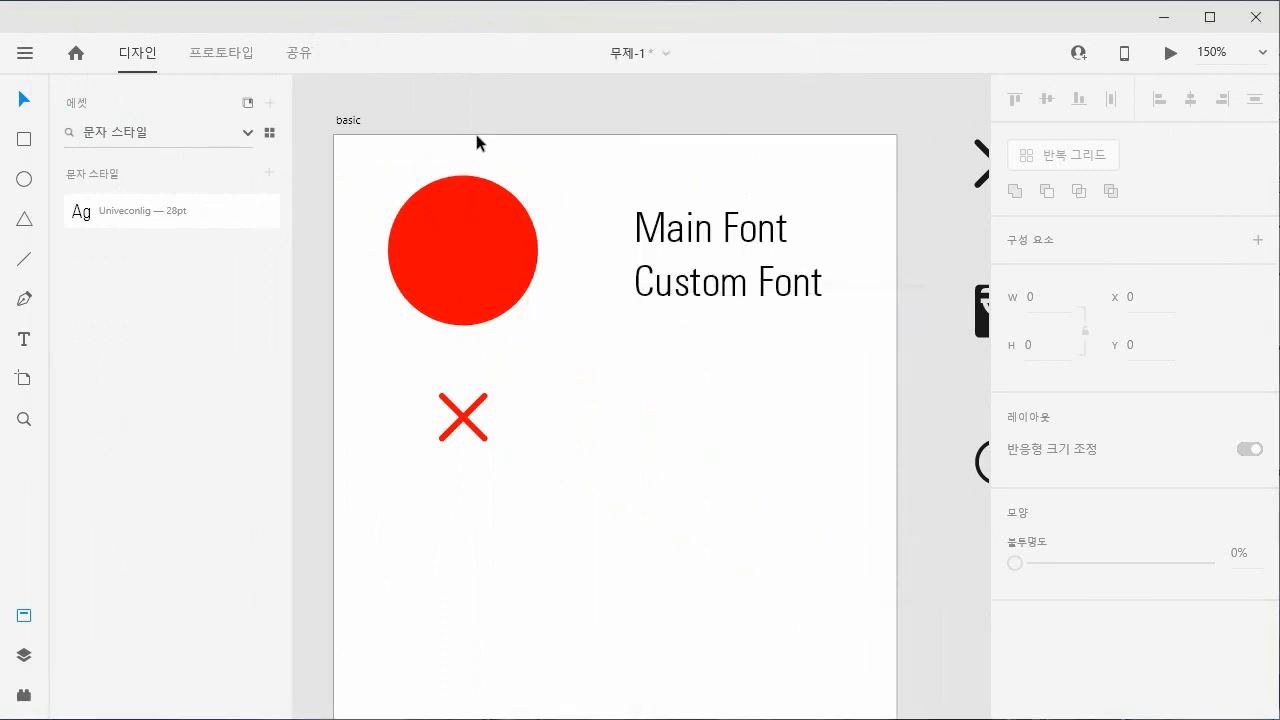
Resize the "basic" artboard to a width of 540 and a height of 960.
{"action": "left_click", "coordinate": [350, 121]}
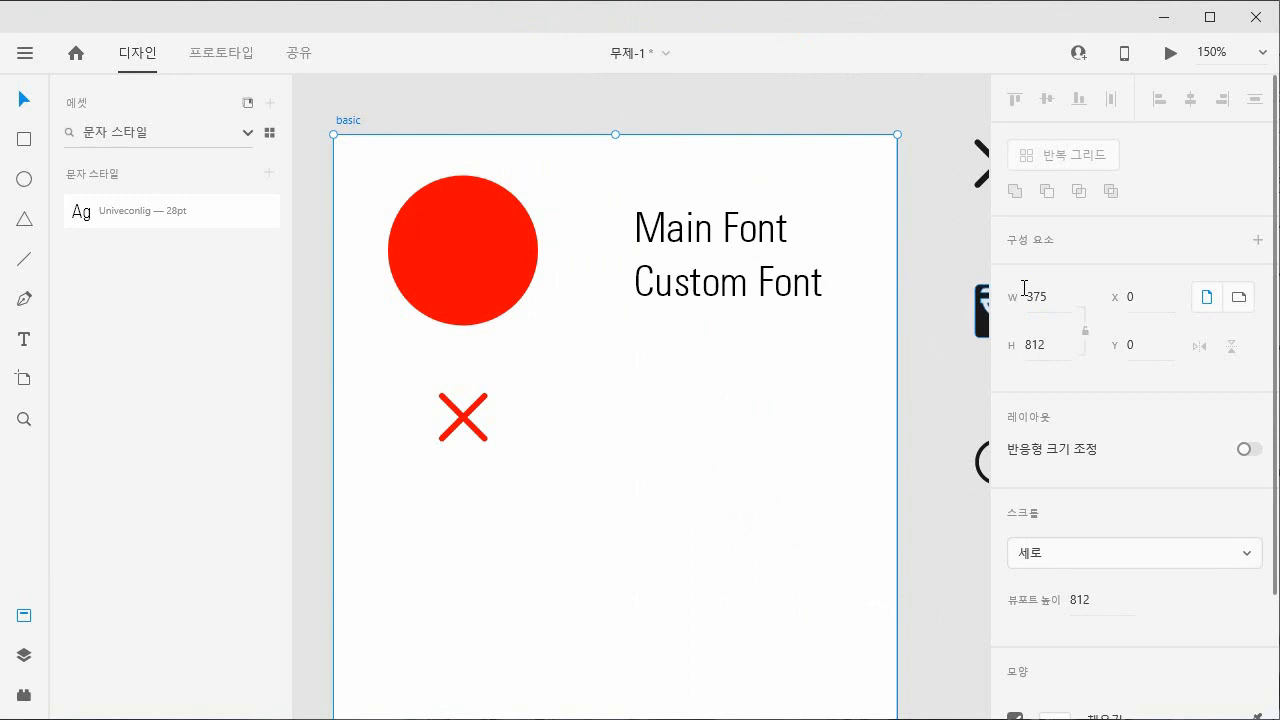
{"action": "left_click", "coordinate": [1039, 298]}
{"action": "type", "text": "540"}
{"action": "key", "text": "Tab"}
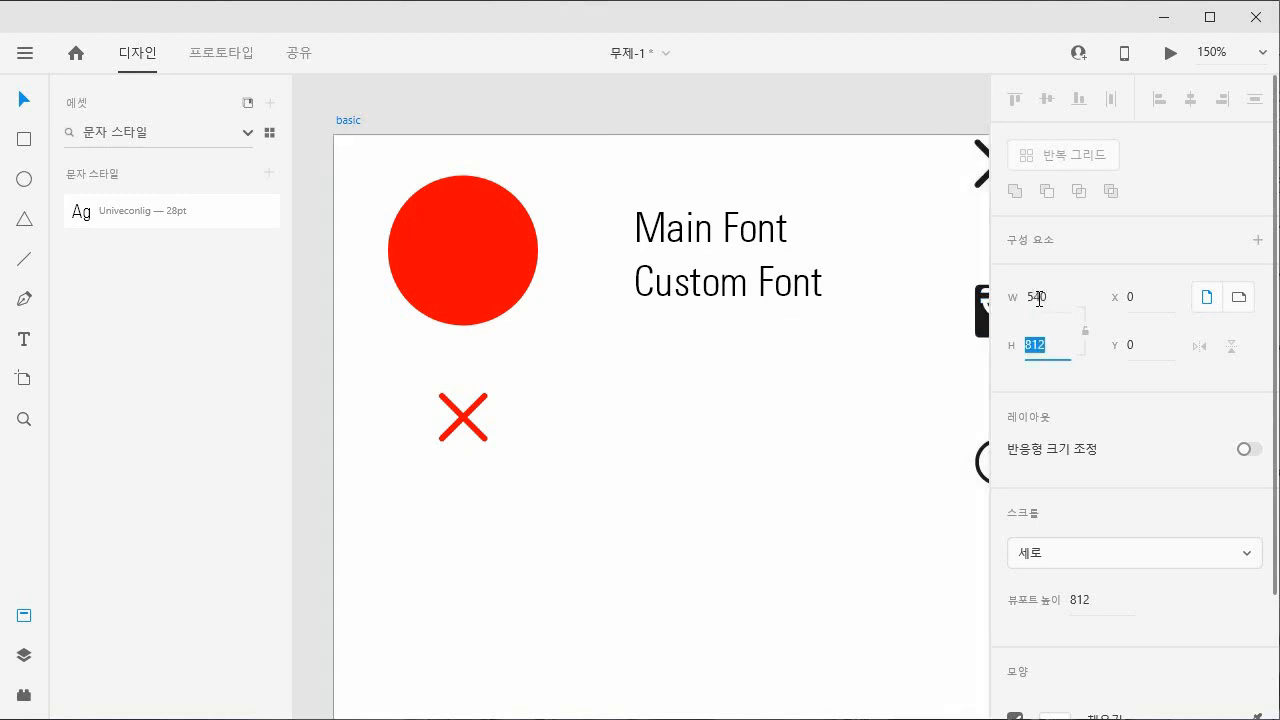
{"action": "type", "text": "960"}
{"action": "key", "text": "Return"}
{"action": "left_click", "coordinate": [866, 352]}
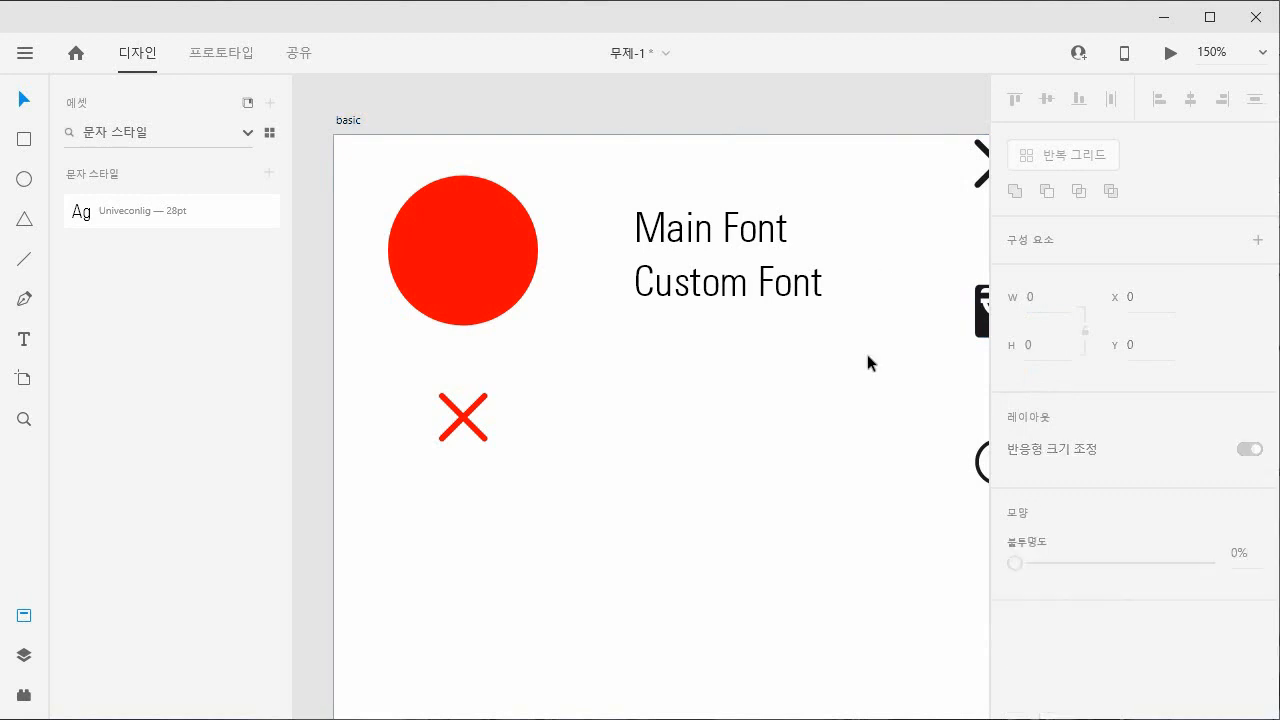
Delete all the imported black icons lying across and beside the "basic" artboard's upper right edge.
{"action": "scroll", "coordinate": [866, 352], "scroll_direction": "down", "scroll_amount": 3}
{"action": "scroll", "coordinate": [865, 349], "scroll_direction": "down", "scroll_amount": 2}
{"action": "left_click_drag", "start_coordinate": [926, 443], "coordinate": [563, 391]}
{"action": "left_click", "coordinate": [700, 236]}
{"action": "left_click_drag", "start_coordinate": [523, 168], "coordinate": [930, 382]}
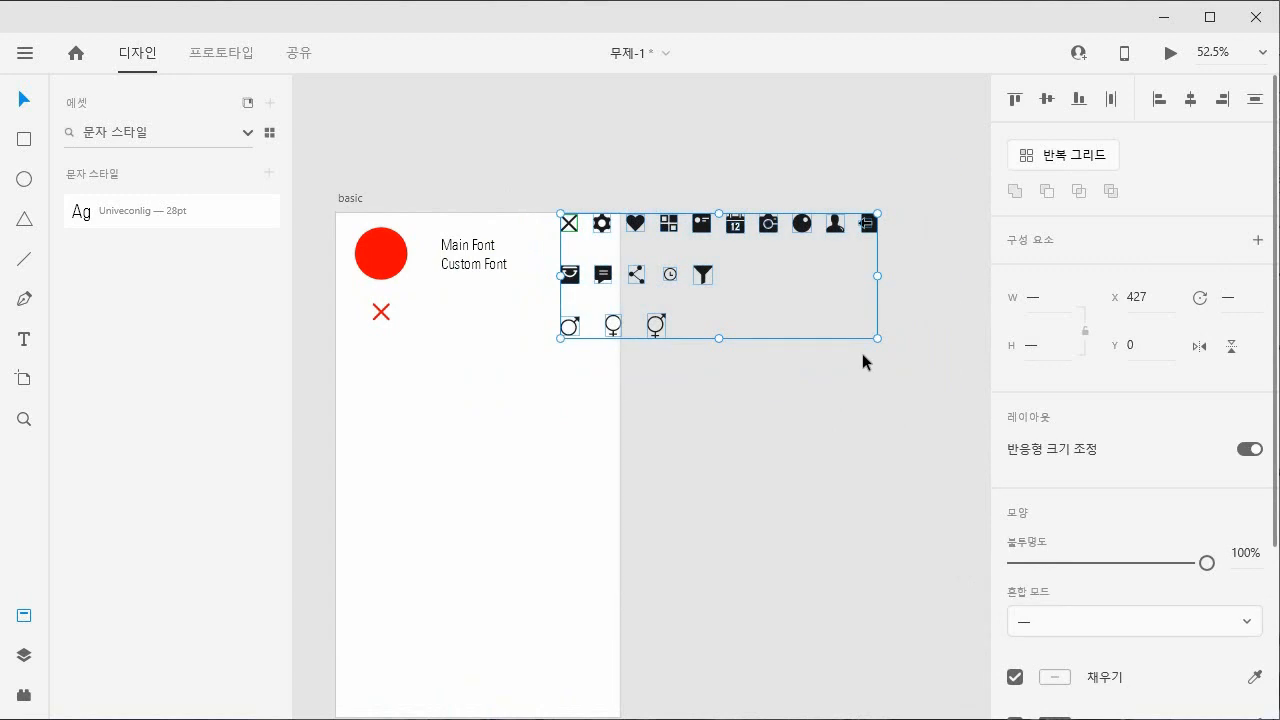
{"action": "key", "text": "Delete"}
Extend the "basic" artboard's scroll viewport down to the artboard's bottom edge.
{"action": "left_click_drag", "start_coordinate": [508, 466], "coordinate": [620, 346]}
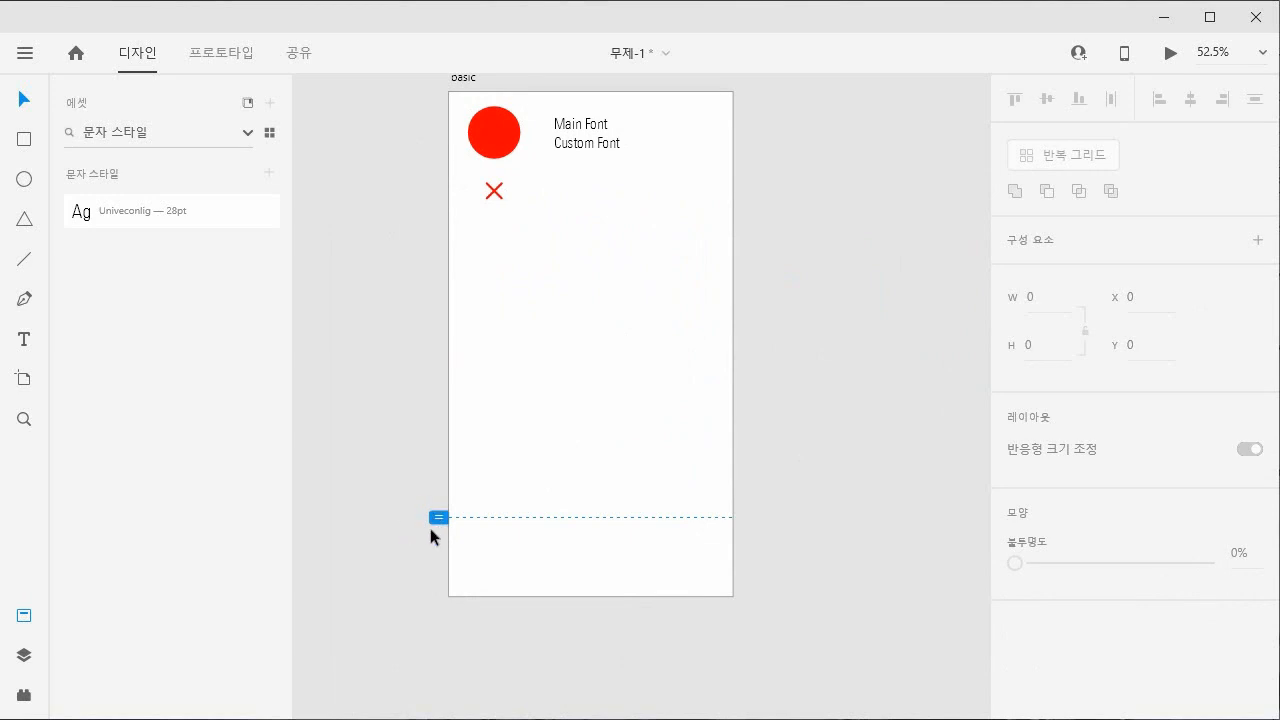
{"action": "left_click_drag", "start_coordinate": [438, 518], "coordinate": [439, 620]}
{"action": "scroll", "coordinate": [813, 450], "scroll_direction": "up", "scroll_amount": 1}
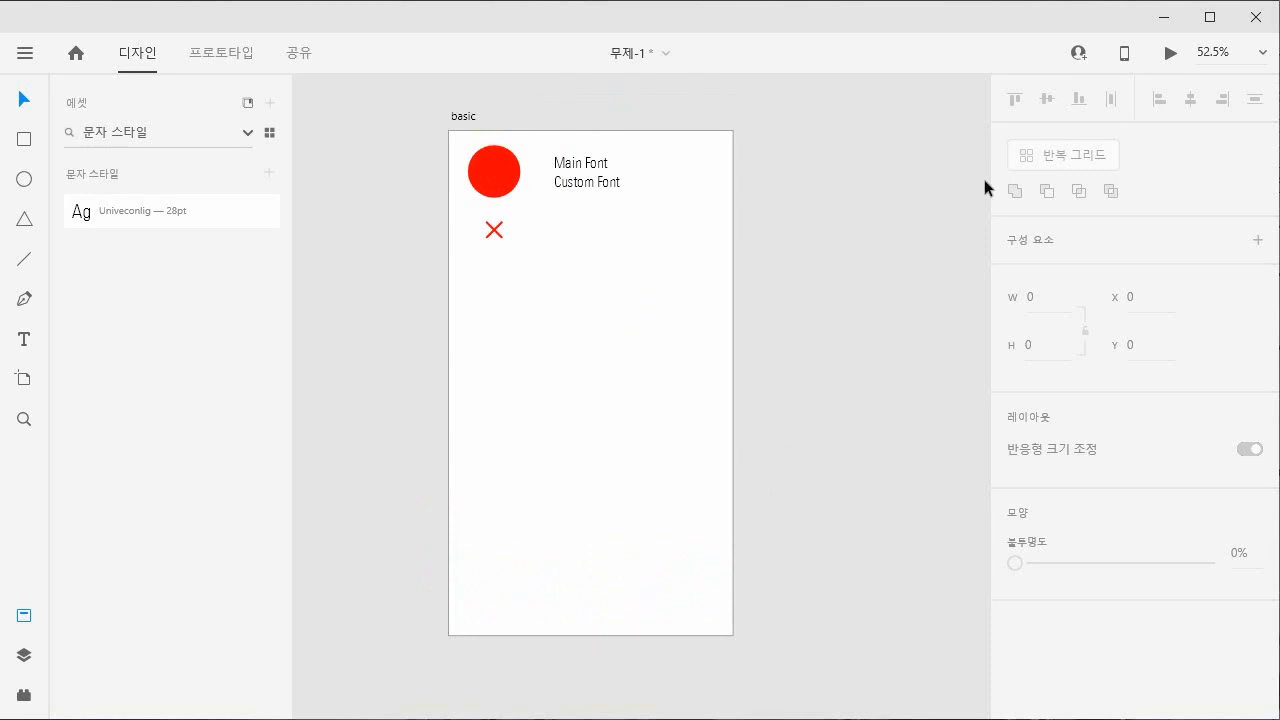
Preview the "basic" artboard on the desktop twice, closing the preview window each time.
{"action": "left_click", "coordinate": [1170, 54]}
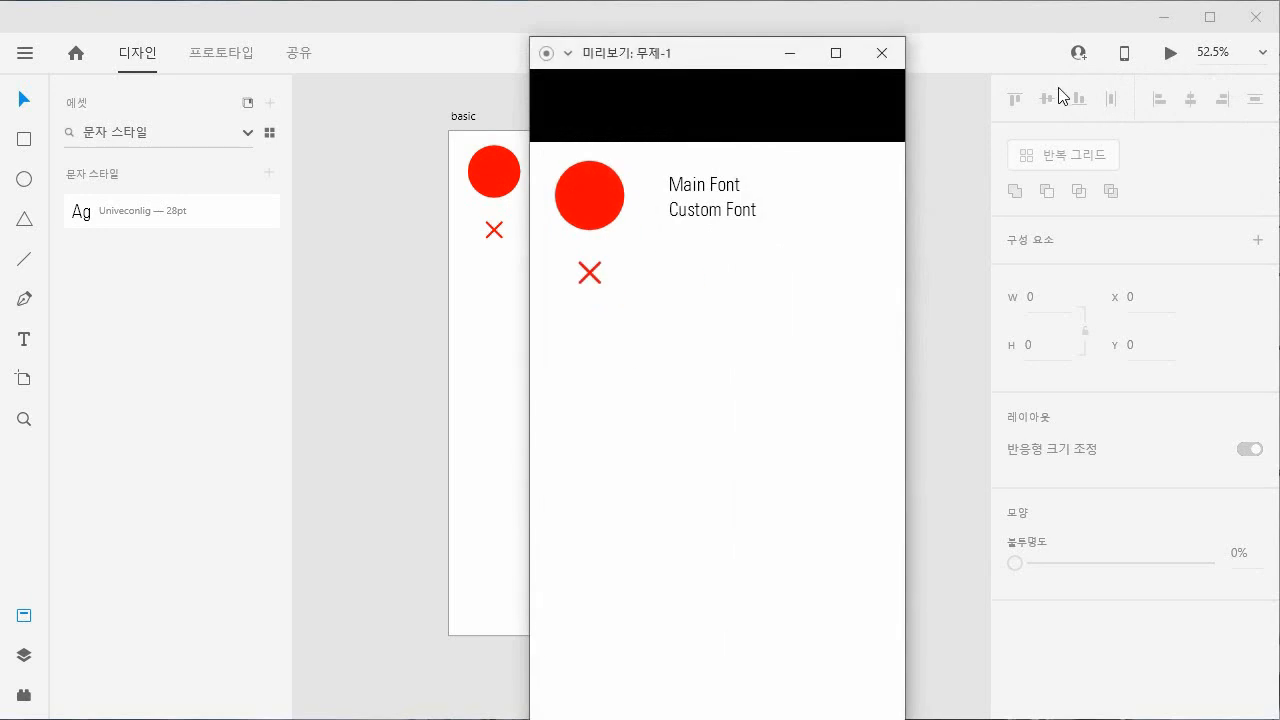
{"action": "left_click", "coordinate": [879, 52]}
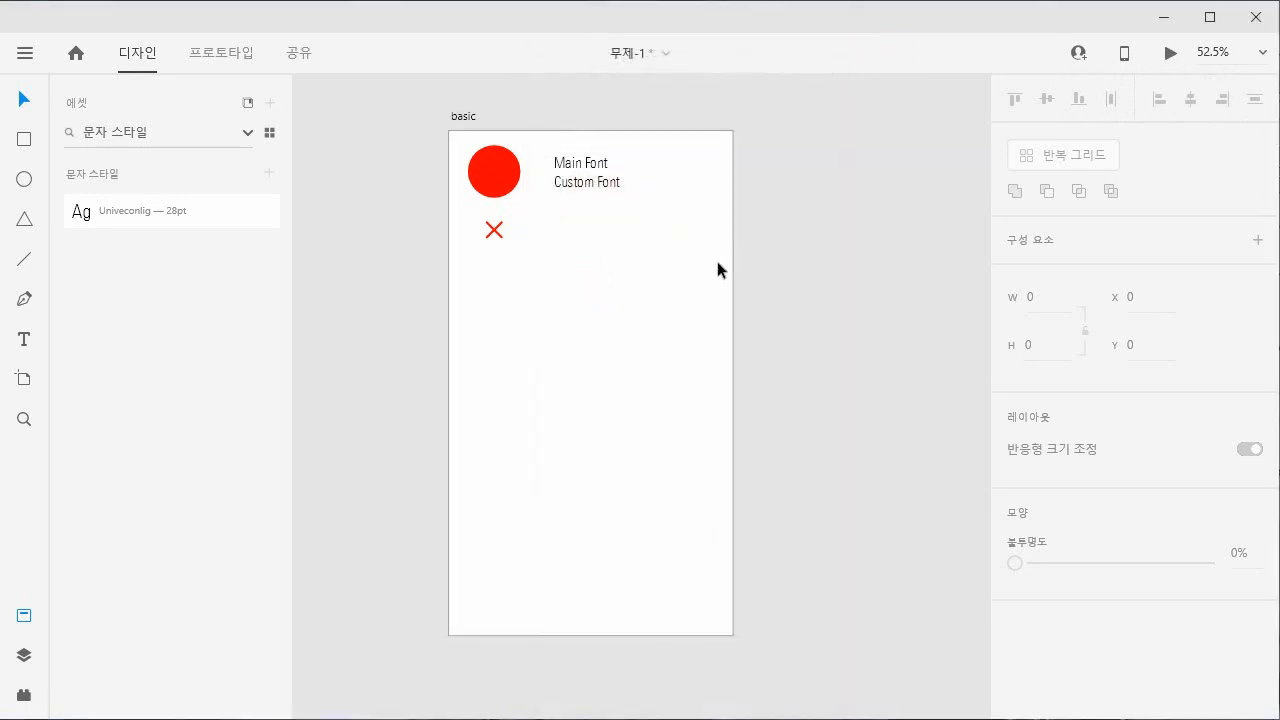
{"action": "left_click", "coordinate": [1171, 54]}
{"action": "left_click_drag", "start_coordinate": [395, 55], "coordinate": [709, 51]}
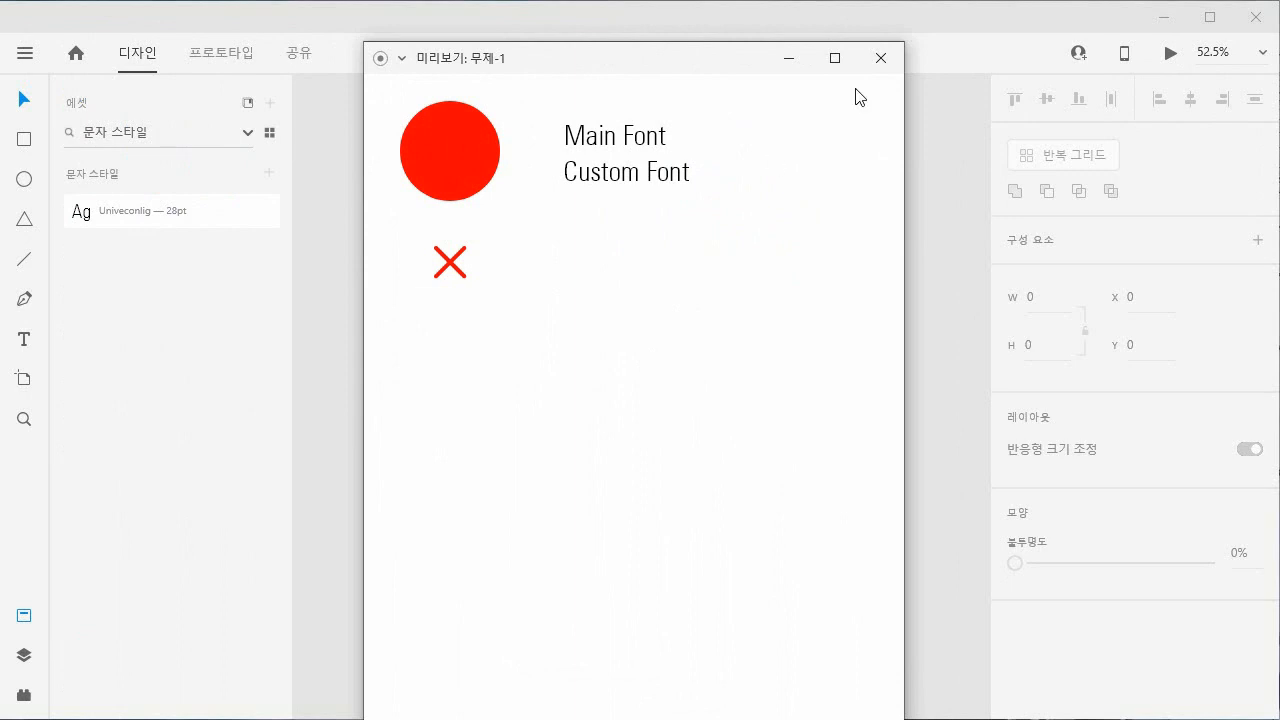
{"action": "left_click", "coordinate": [880, 60]}
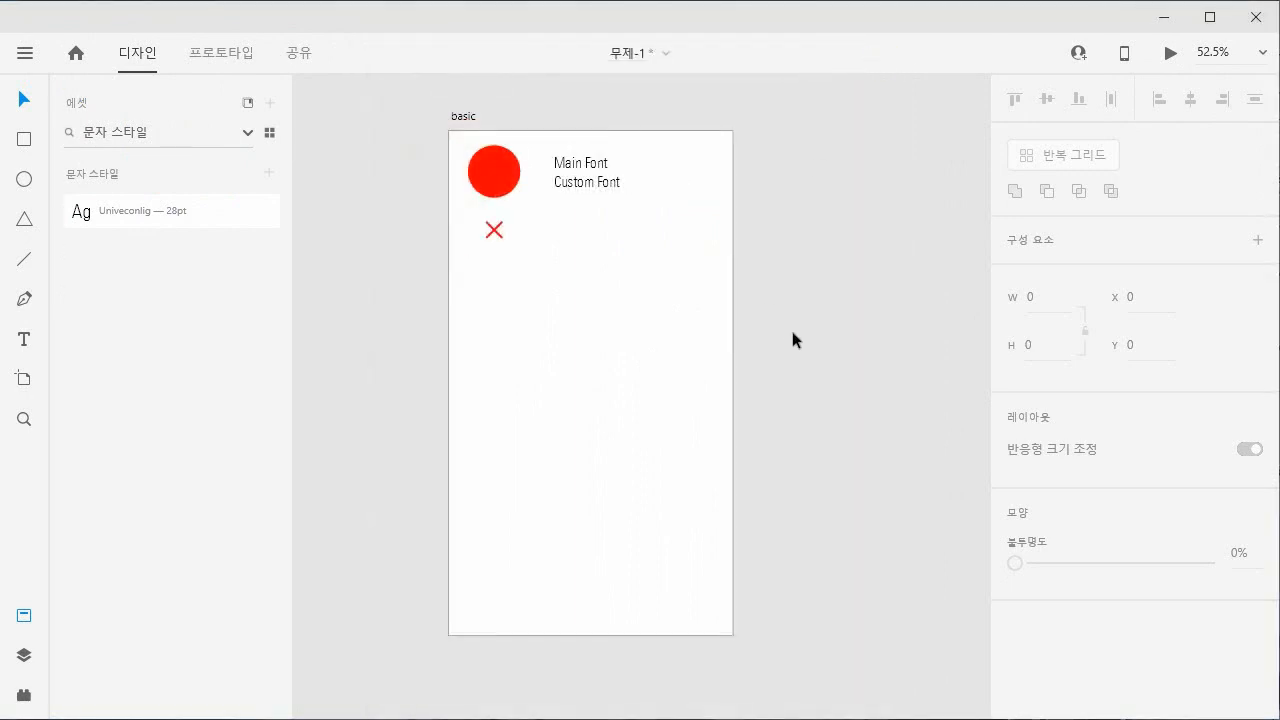
Switch to Prototype mode with the red circle selected to view its interaction settings, and clear the selection.
{"action": "left_click_drag", "start_coordinate": [528, 245], "coordinate": [398, 138]}
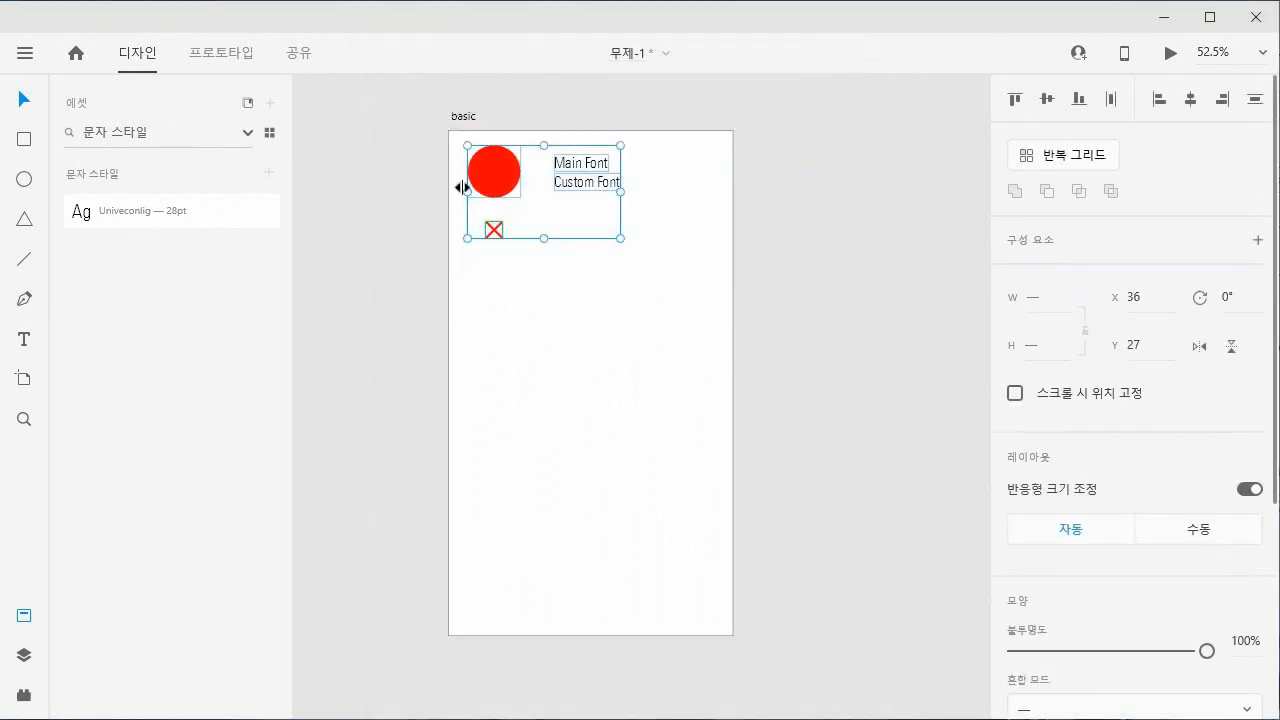
{"action": "left_click", "coordinate": [416, 230]}
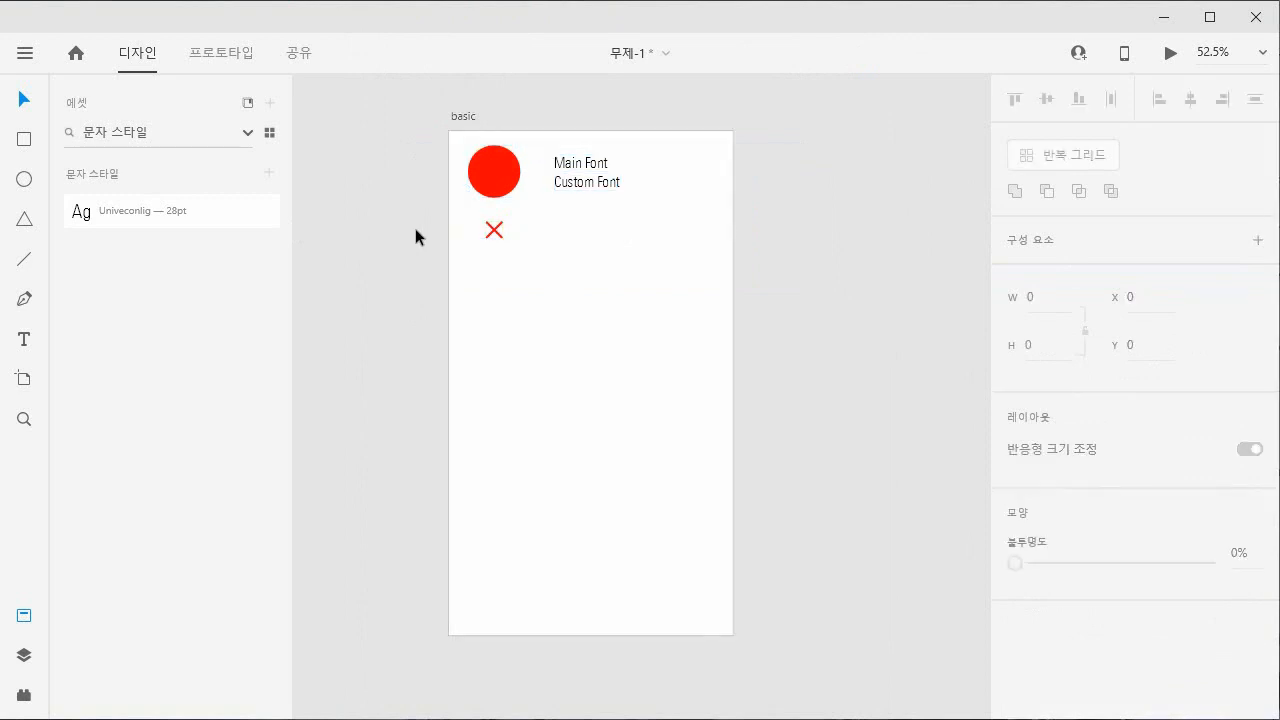
{"action": "left_click", "coordinate": [499, 177]}
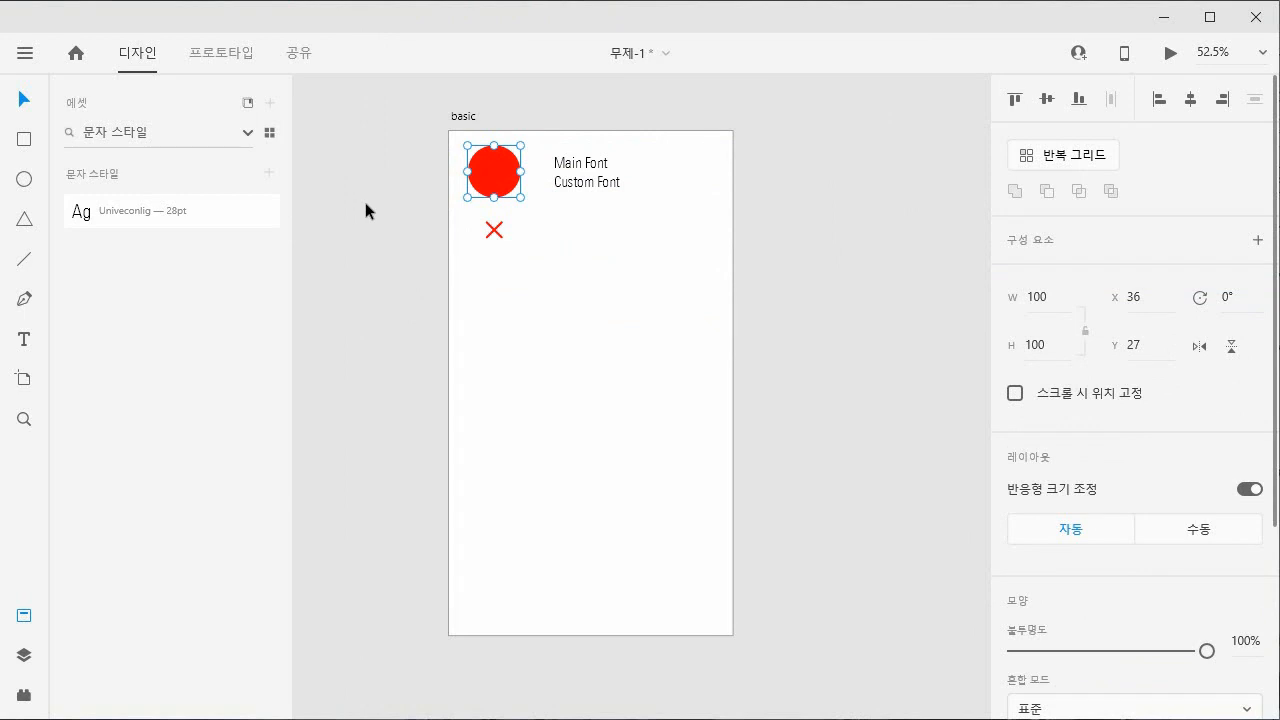
{"action": "left_click", "coordinate": [218, 52]}
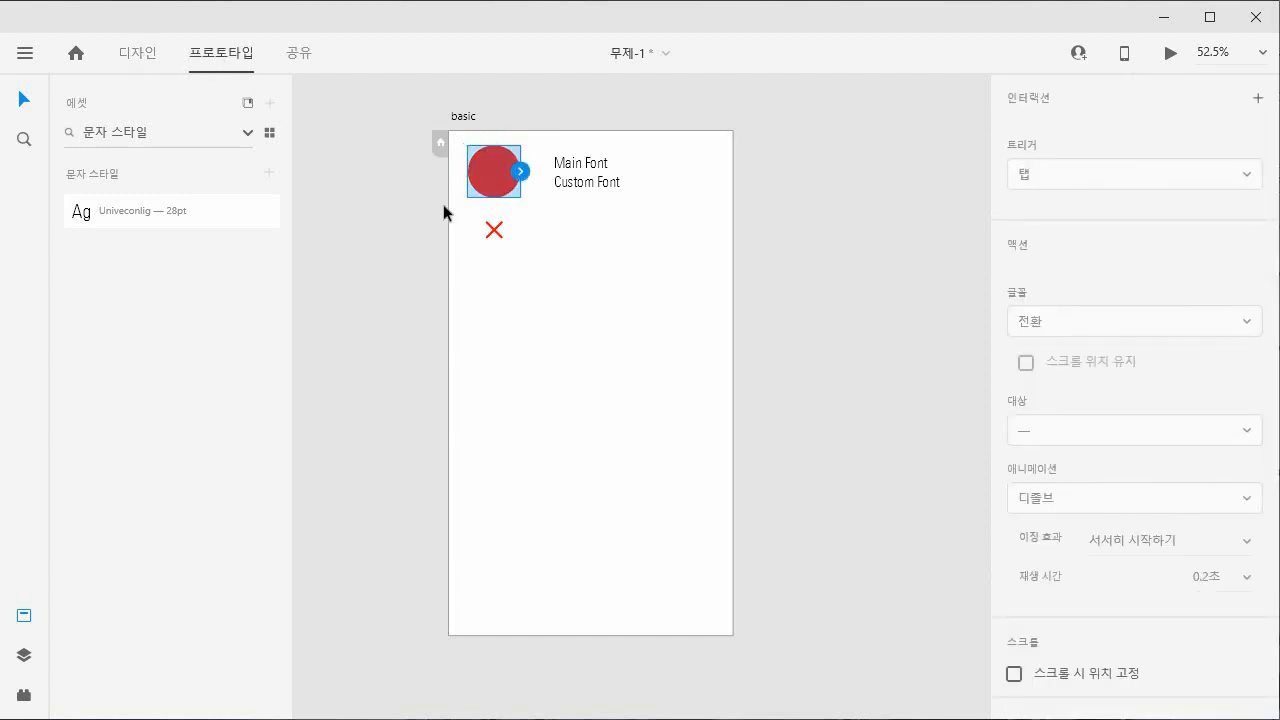
{"action": "left_click", "coordinate": [427, 155]}
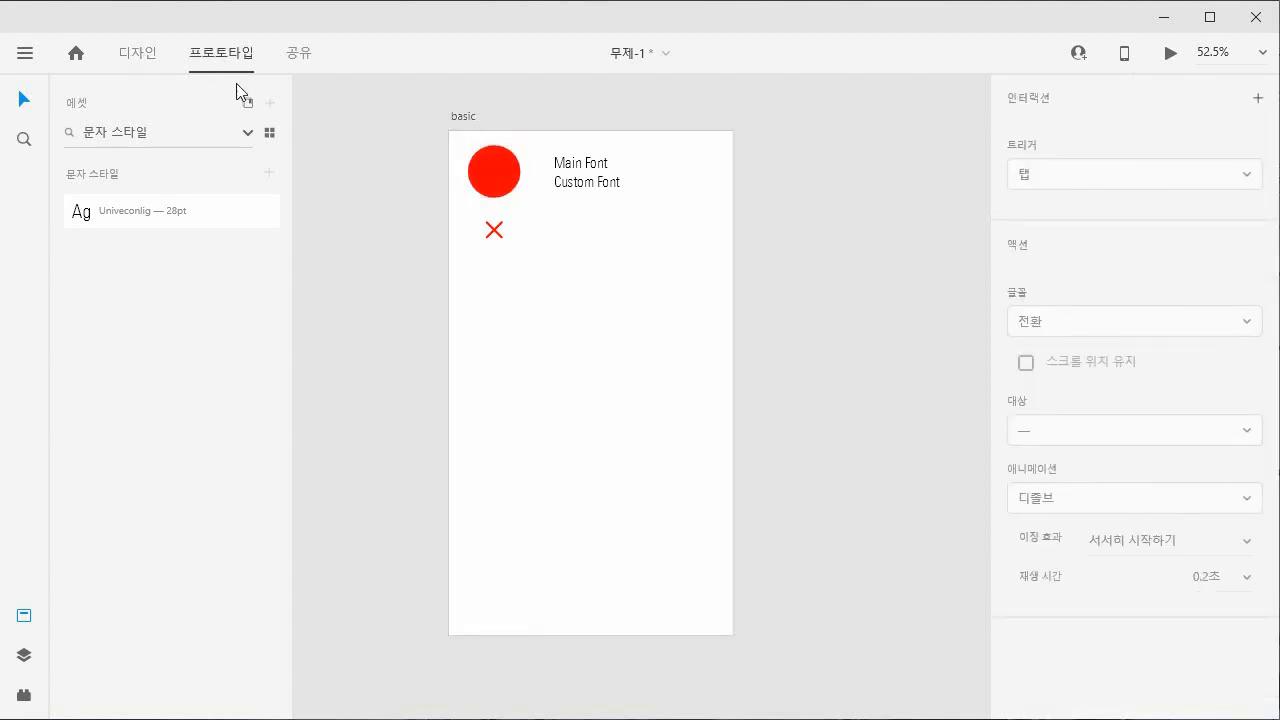
Duplicate the "basic" artboard beside the original and rename the copy "page1".
{"action": "left_click", "coordinate": [464, 118]}
{"action": "left_click_drag", "start_coordinate": [464, 118], "coordinate": [804, 147]}
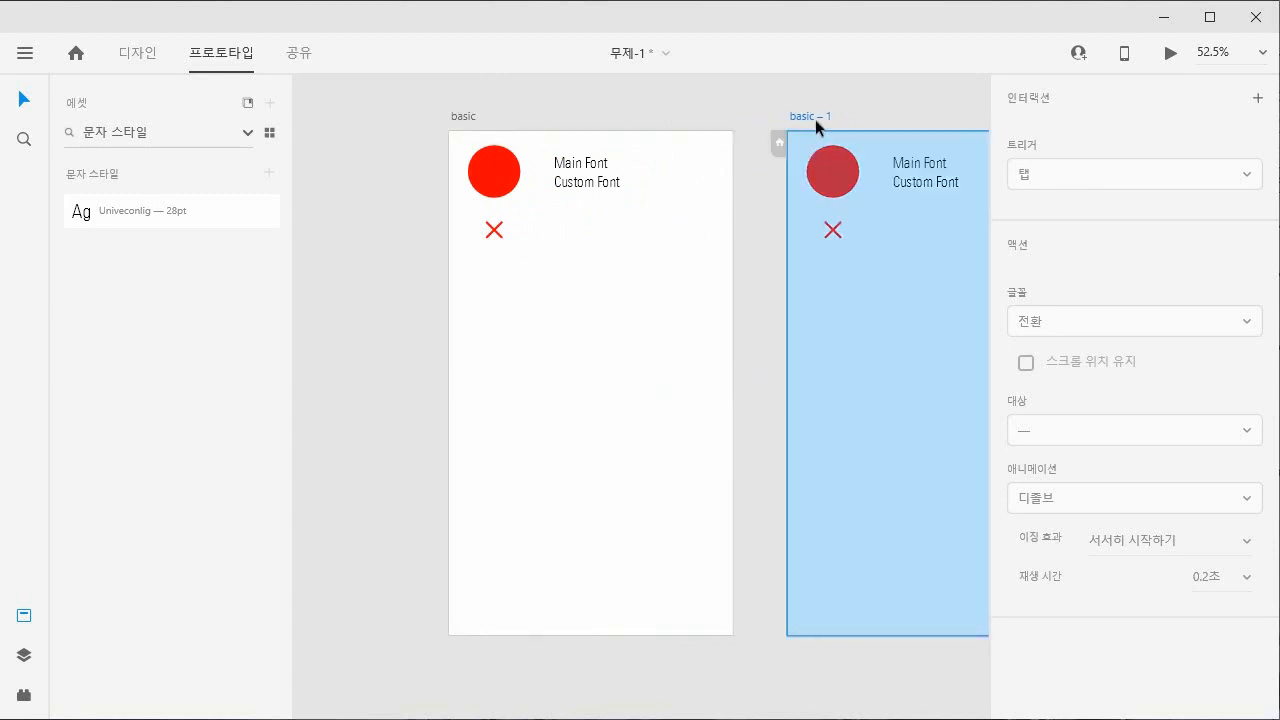
{"action": "double_click", "coordinate": [815, 119]}
{"action": "type", "text": "page1"}
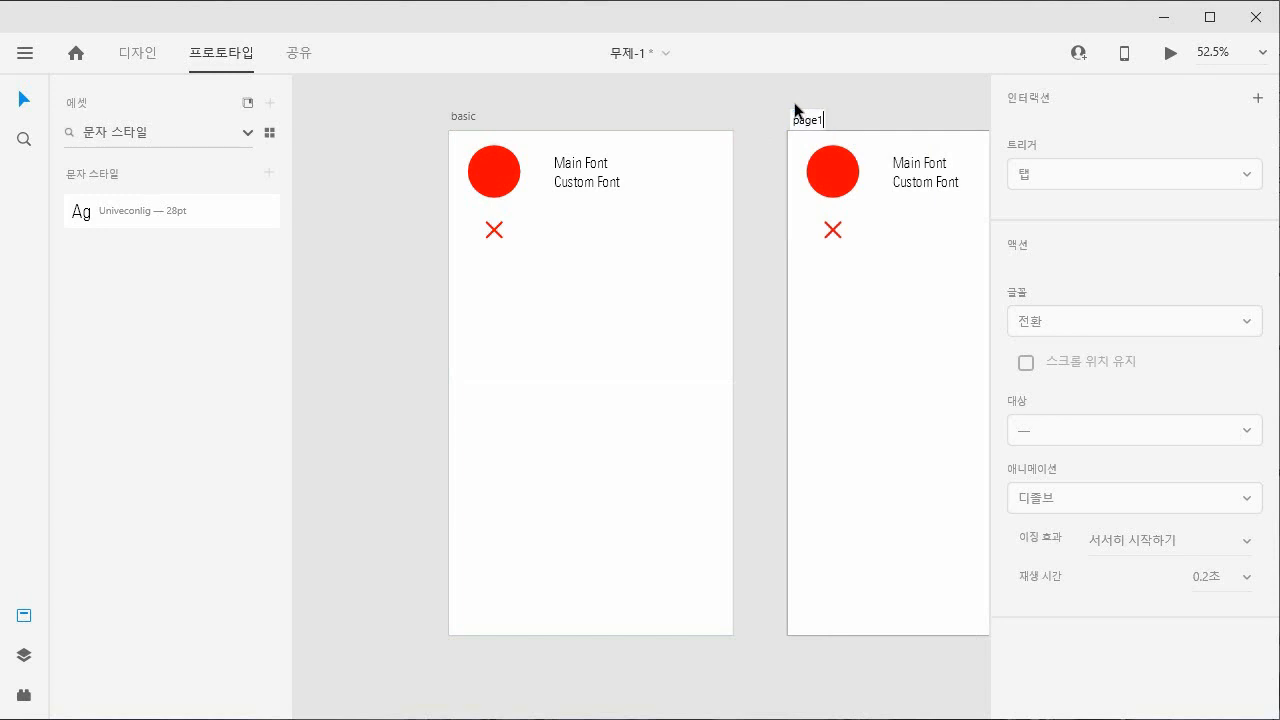
{"action": "key", "text": "Return"}
{"action": "left_click", "coordinate": [870, 96]}
{"action": "left_click_drag", "start_coordinate": [942, 123], "coordinate": [781, 142]}
{"action": "left_click_drag", "start_coordinate": [465, 227], "coordinate": [541, 229]}
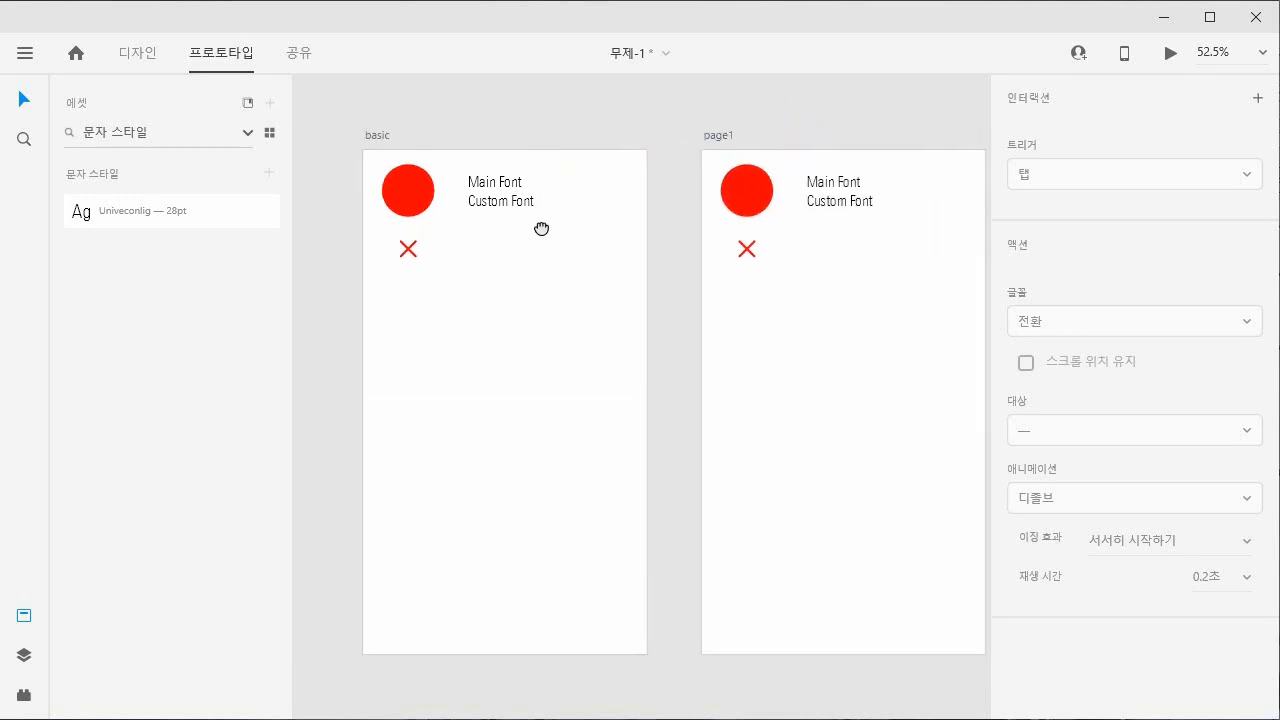
Delete the red circle and the "Main Font" text from "page1" and move its X icon up into the artboard's upper left corner.
{"action": "left_click", "coordinate": [410, 190]}
{"action": "left_click", "coordinate": [749, 198]}
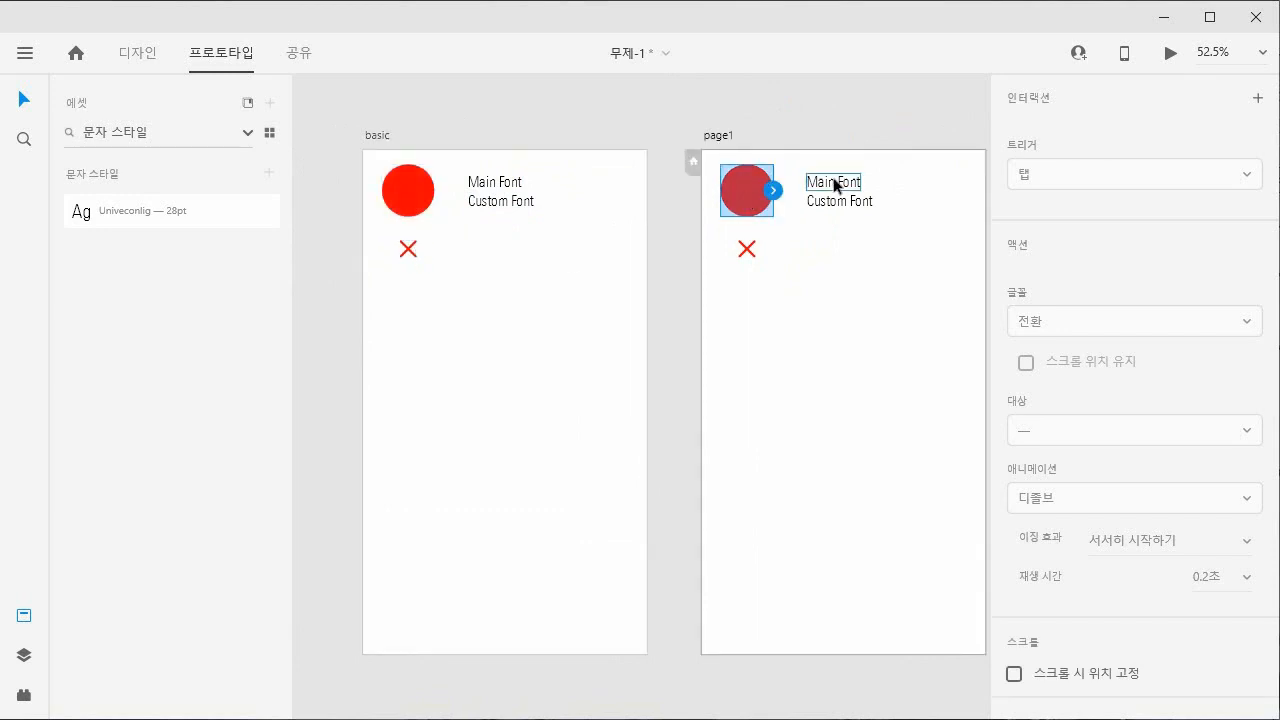
{"action": "left_click", "coordinate": [835, 192]}
{"action": "left_click", "coordinate": [836, 203]}
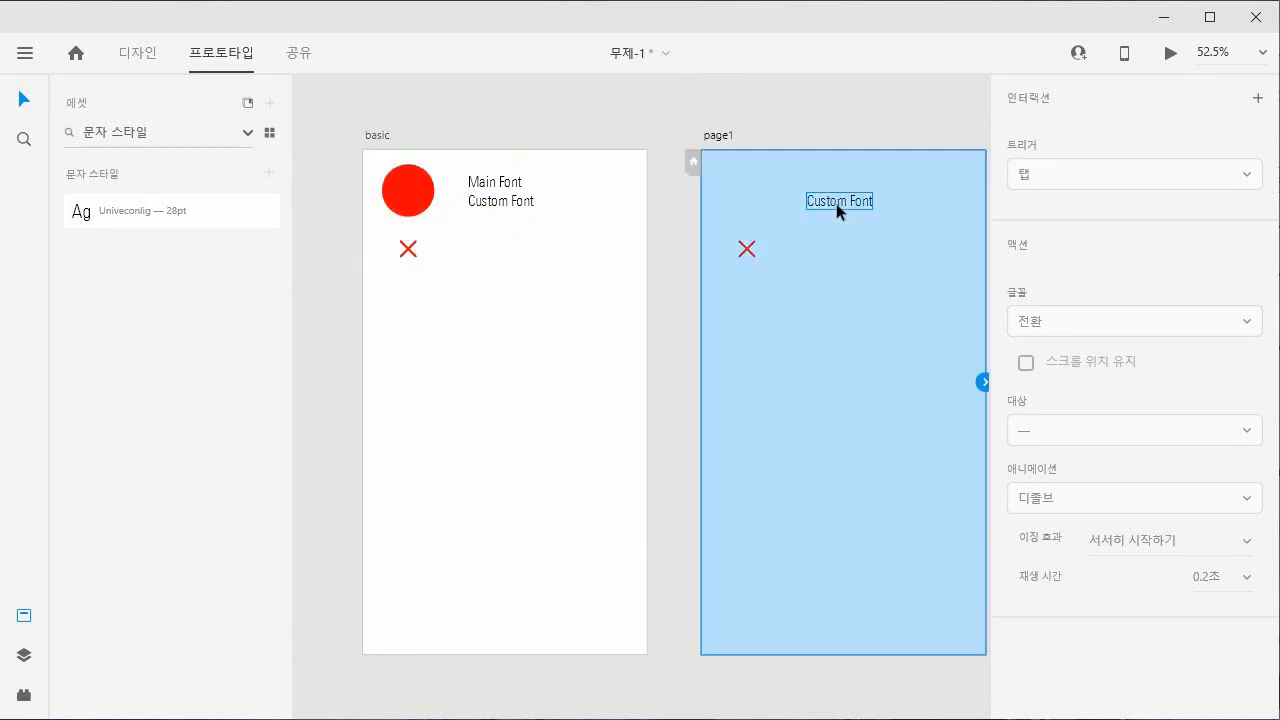
{"action": "left_click_drag", "start_coordinate": [745, 255], "coordinate": [732, 187]}
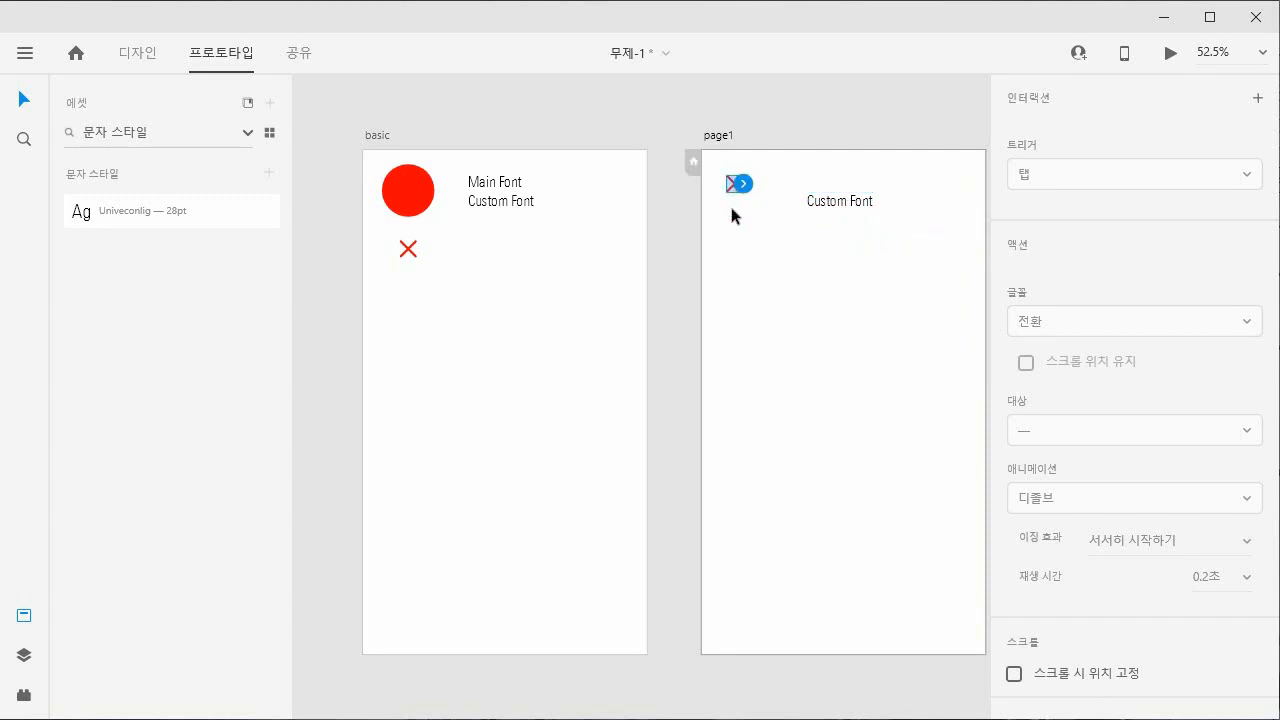
{"action": "left_click_drag", "start_coordinate": [839, 333], "coordinate": [790, 380]}
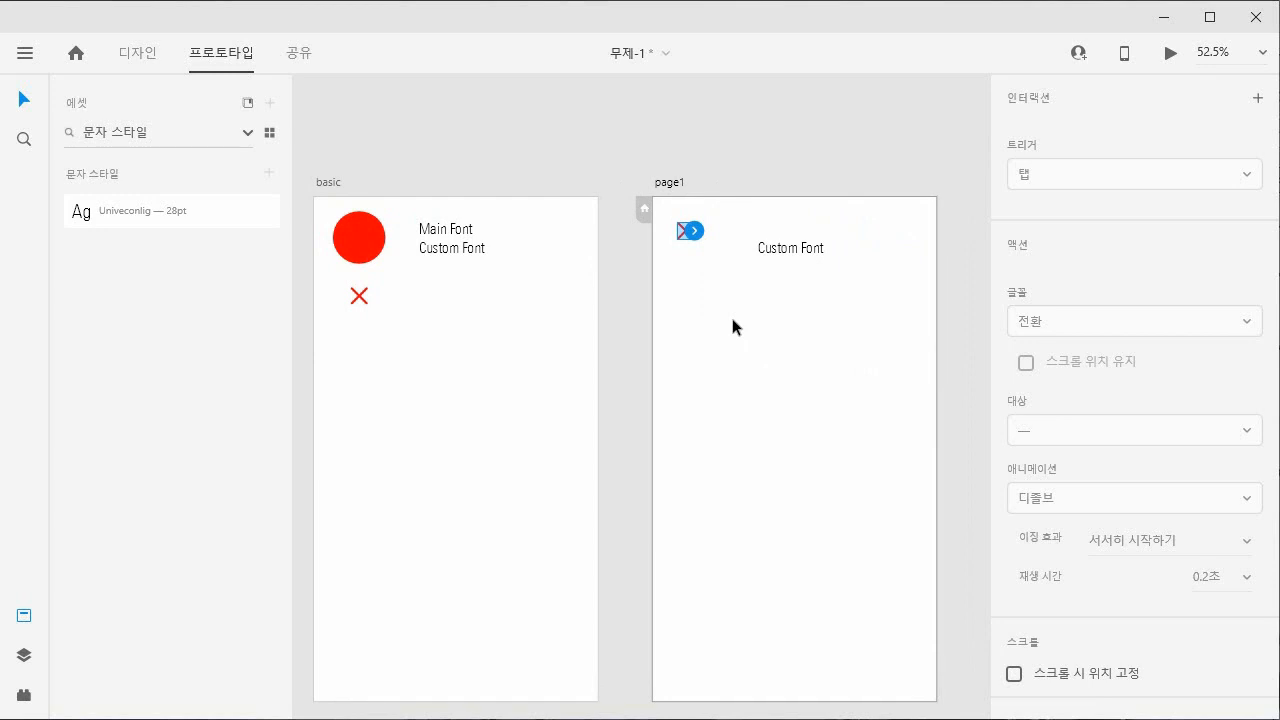
Return to Design mode and show the column layout grid on the "basic" and "page1" artboards.
{"action": "right_click", "coordinate": [732, 319]}
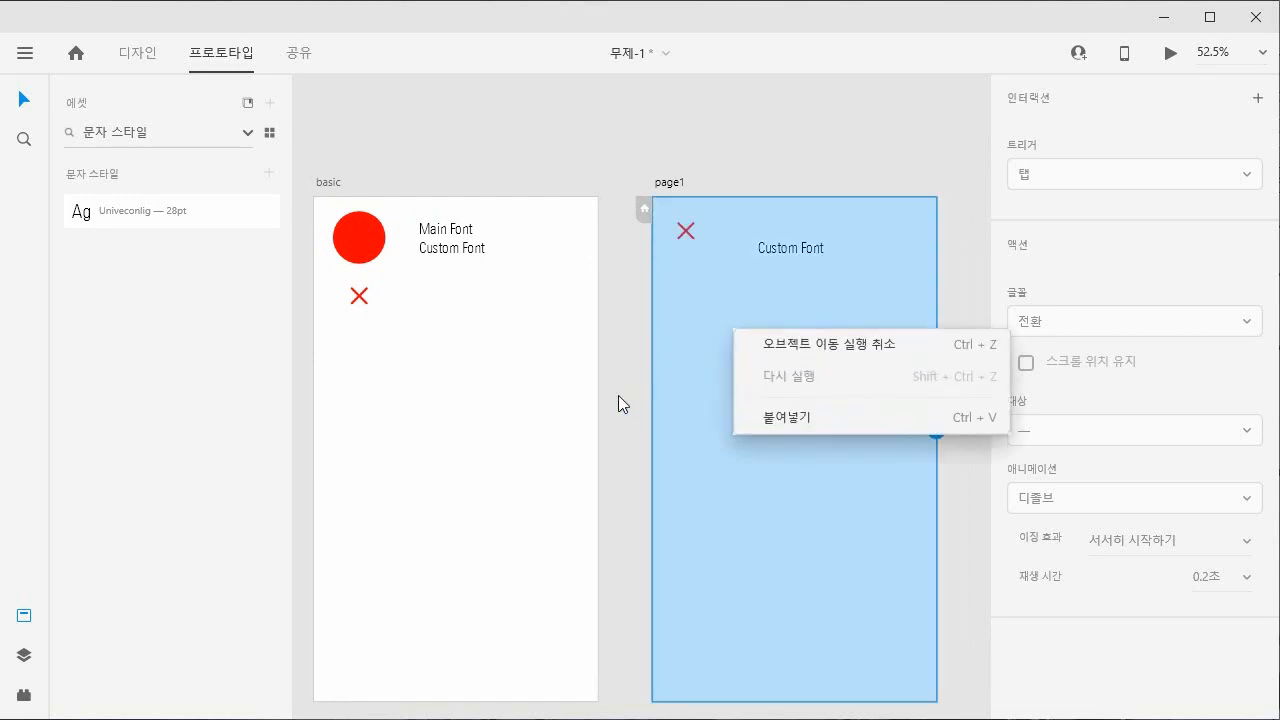
{"action": "key", "text": "Escape"}
{"action": "right_click", "coordinate": [673, 183]}
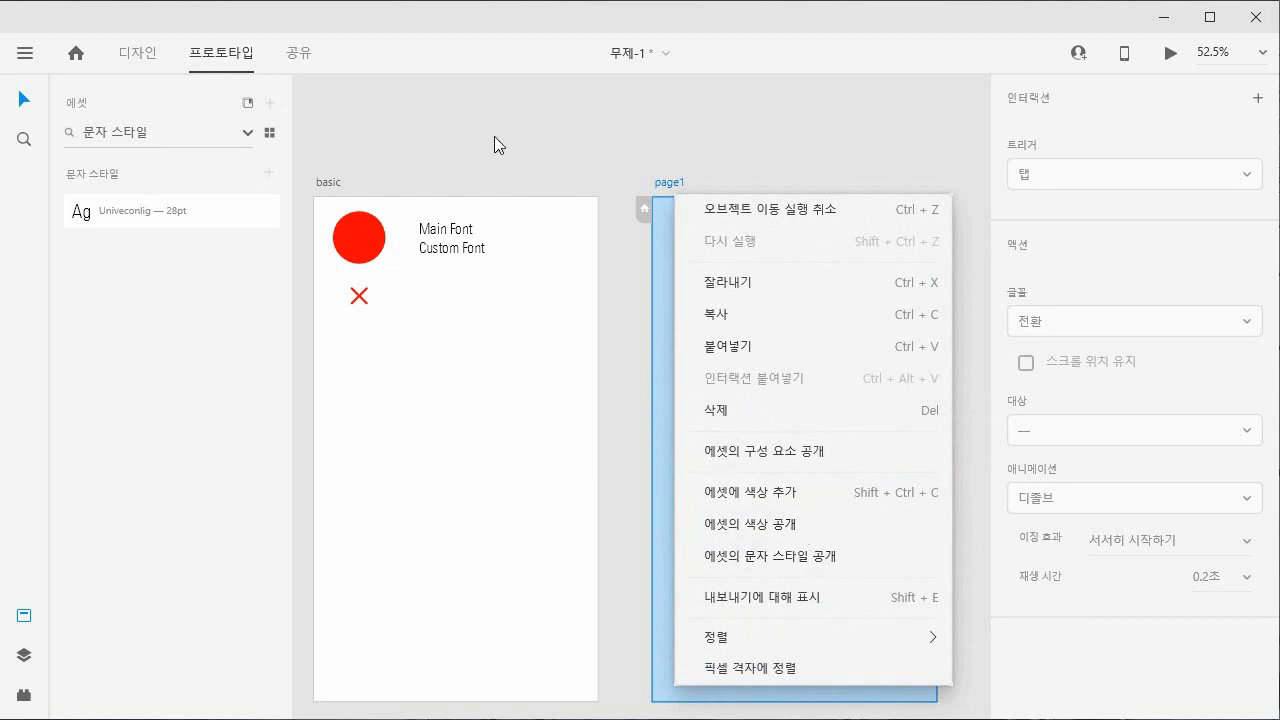
{"action": "left_click", "coordinate": [134, 53]}
{"action": "left_click", "coordinate": [137, 55]}
{"action": "left_click", "coordinate": [708, 172]}
{"action": "right_click", "coordinate": [669, 184]}
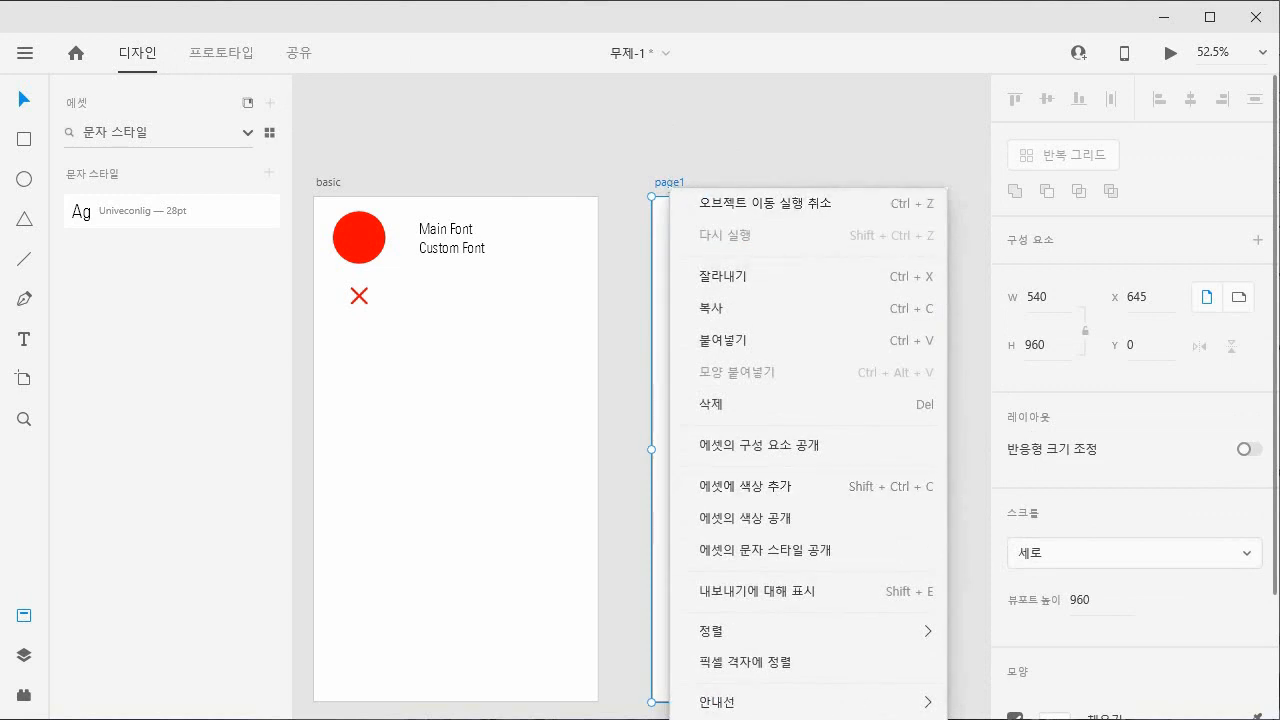
{"action": "left_click", "coordinate": [785, 719]}
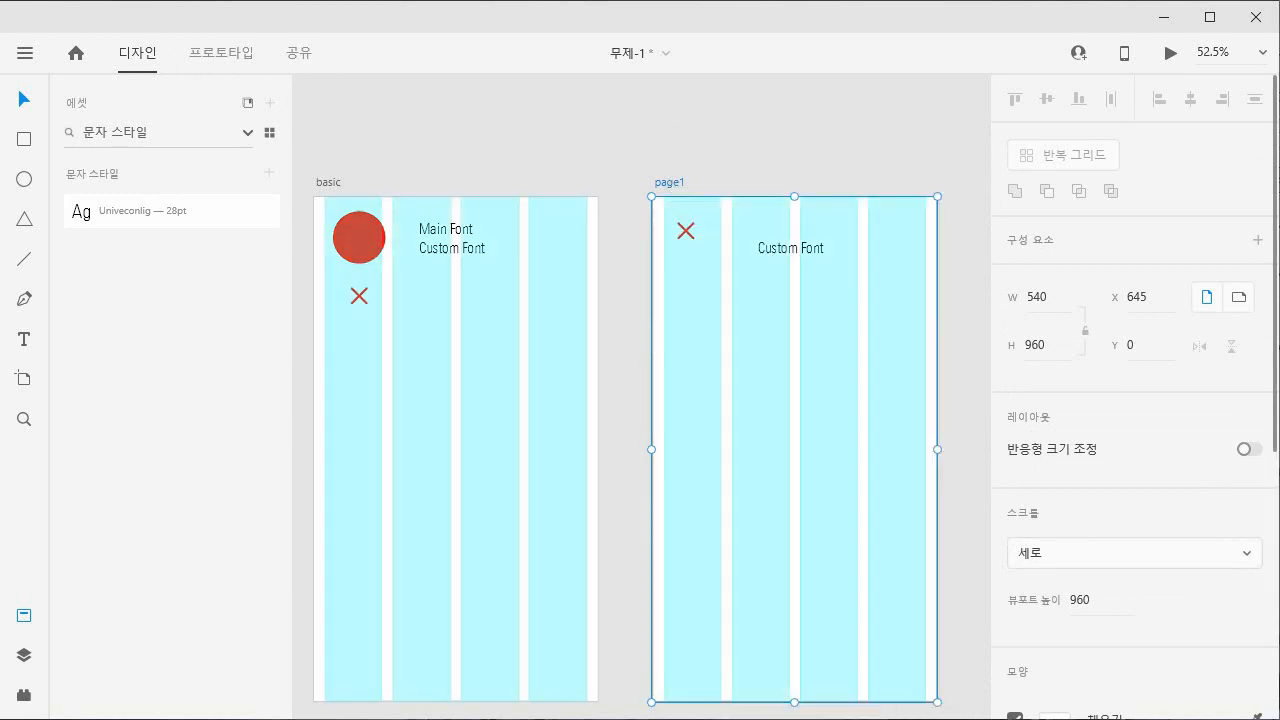
{"action": "left_click", "coordinate": [957, 368]}
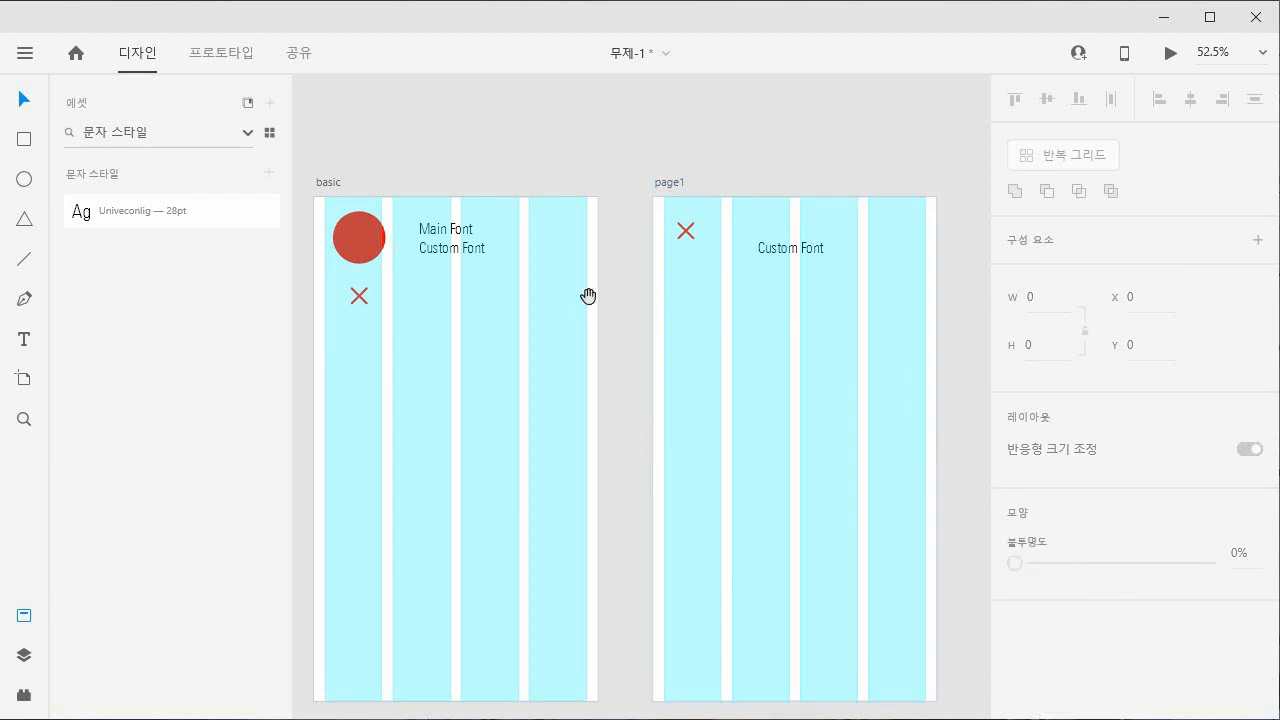
Shrink the red circle on "basic" proportionally to a little over half its size and align it with the first grid column's left edge.
{"action": "left_click_drag", "start_coordinate": [586, 294], "coordinate": [760, 366]}
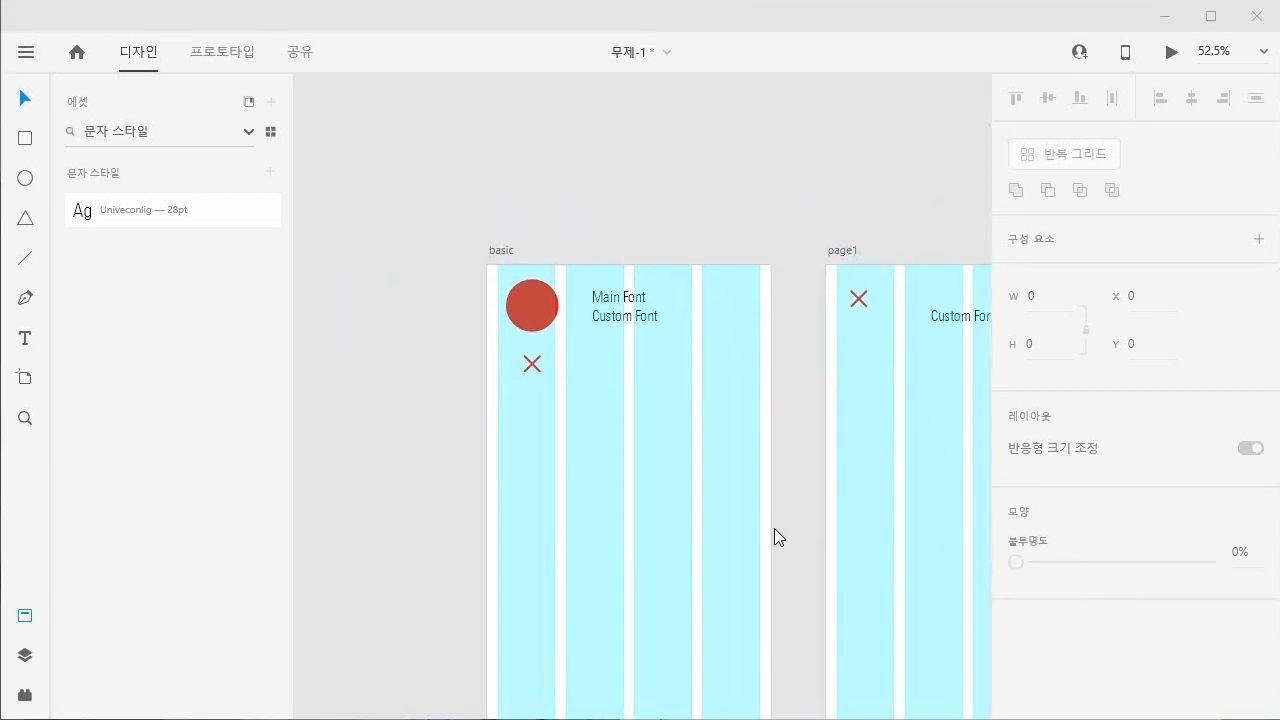
{"action": "left_click", "coordinate": [524, 308]}
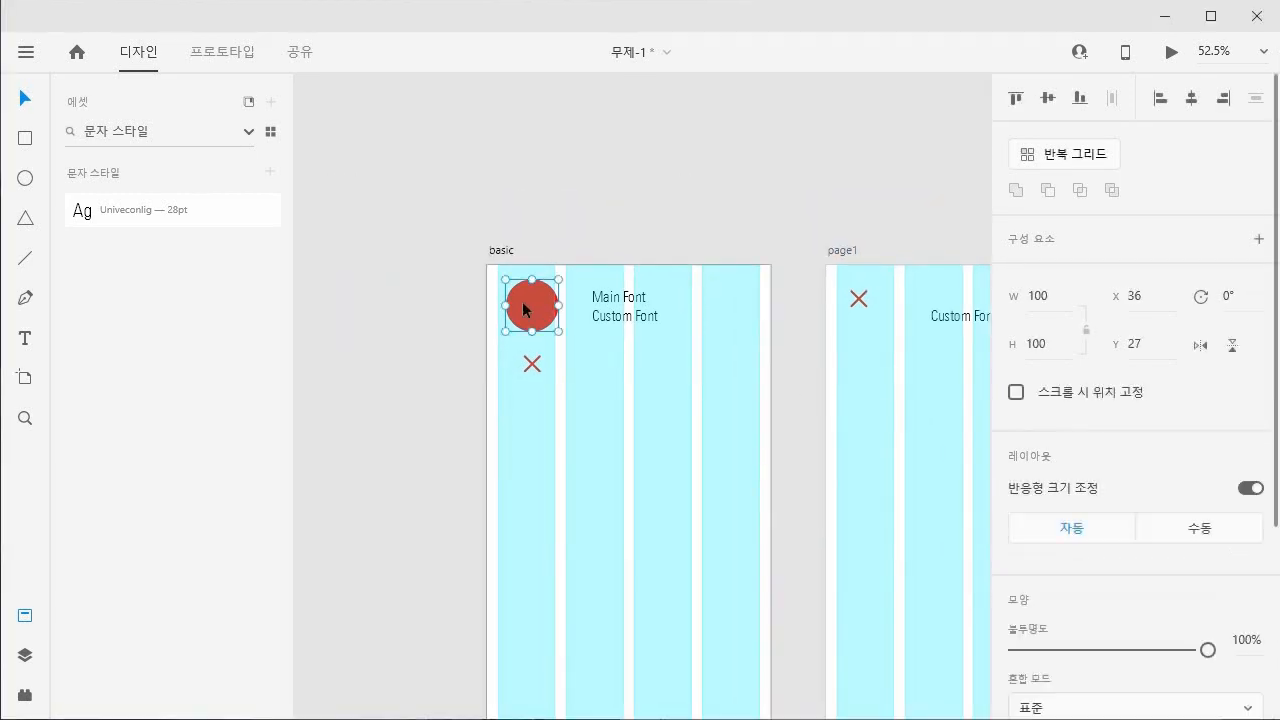
{"action": "left_click", "coordinate": [533, 367]}
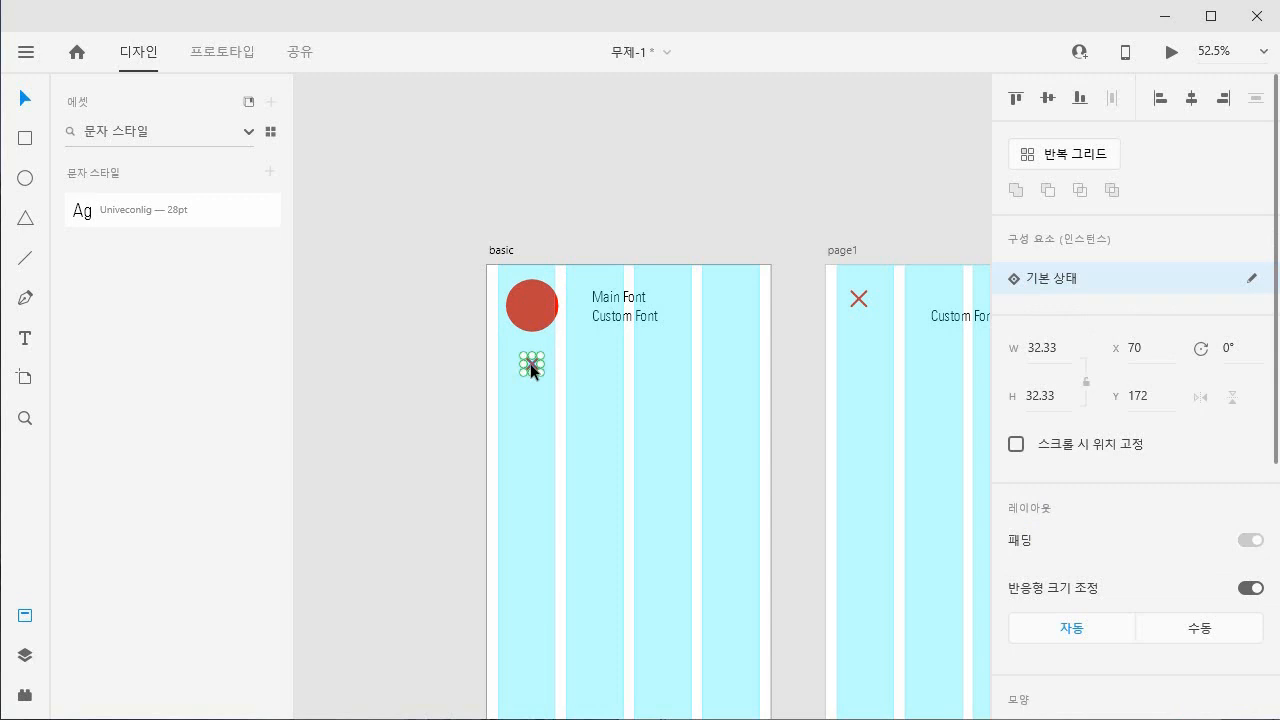
{"action": "key", "text": "ctrl+2"}
{"action": "left_click_drag", "start_coordinate": [515, 240], "coordinate": [896, 531]}
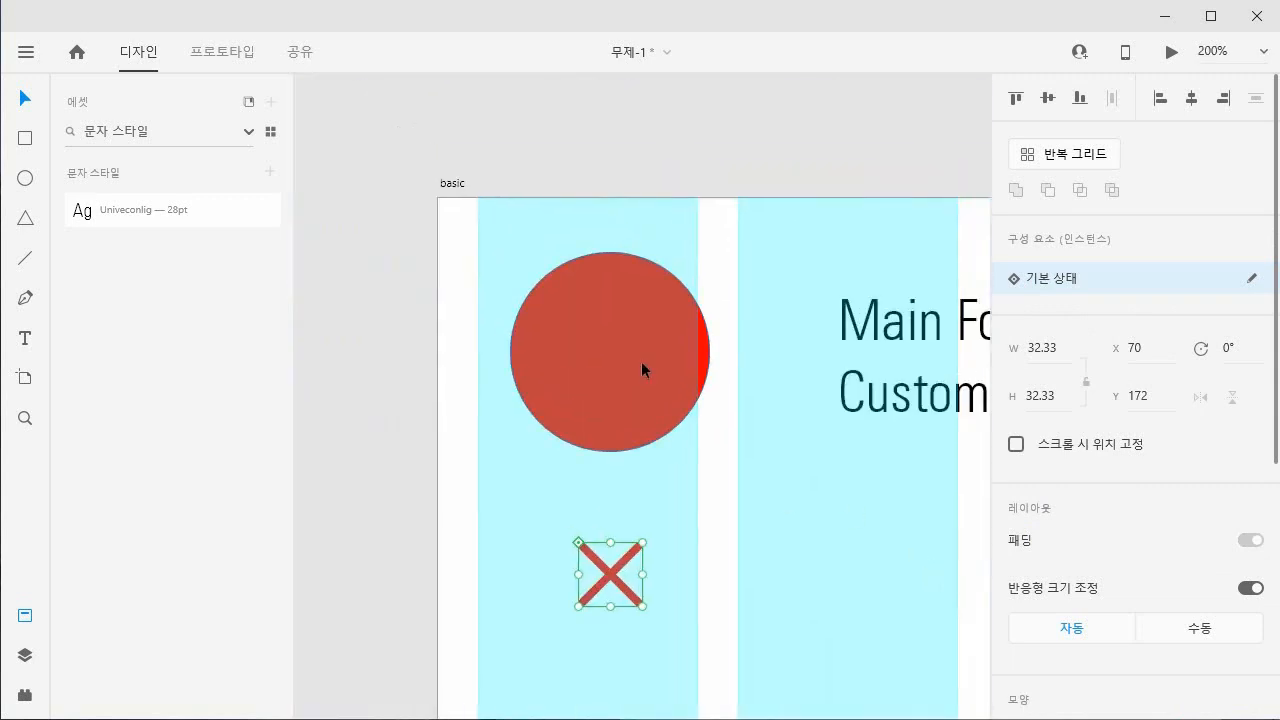
{"action": "left_click", "coordinate": [641, 368]}
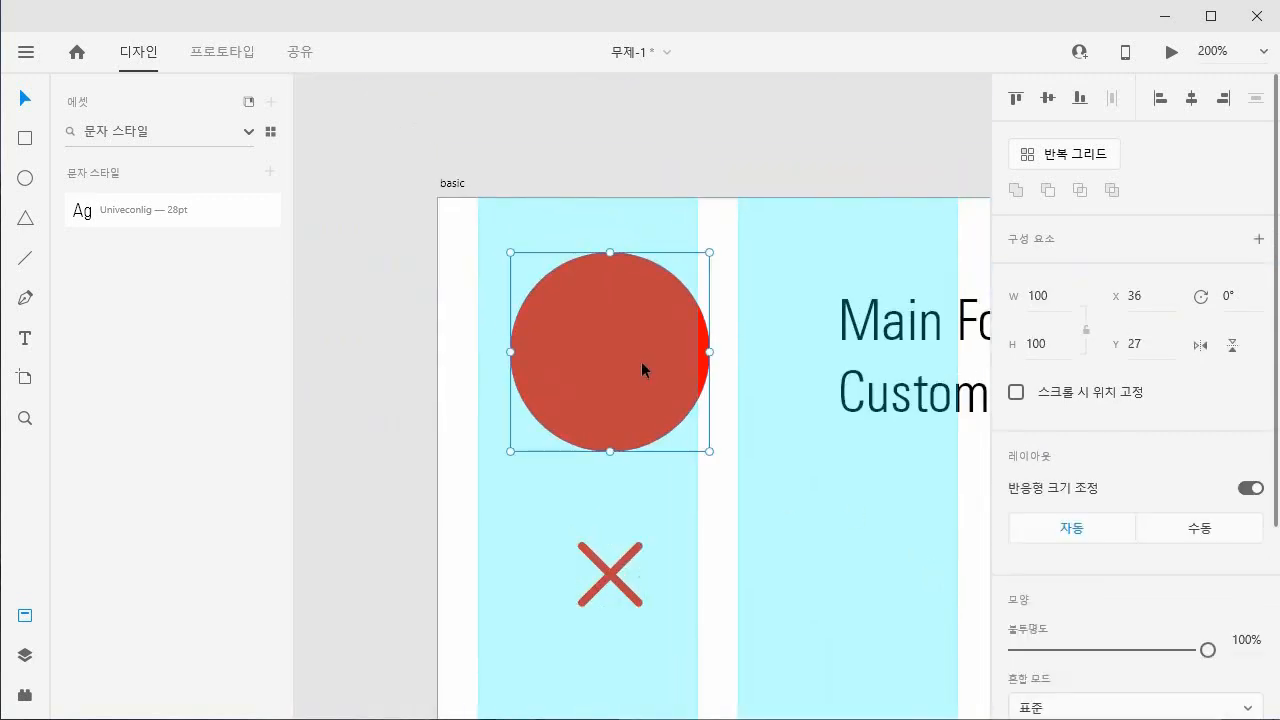
{"action": "scroll", "coordinate": [1213, 530], "scroll_direction": "down", "scroll_amount": 3}
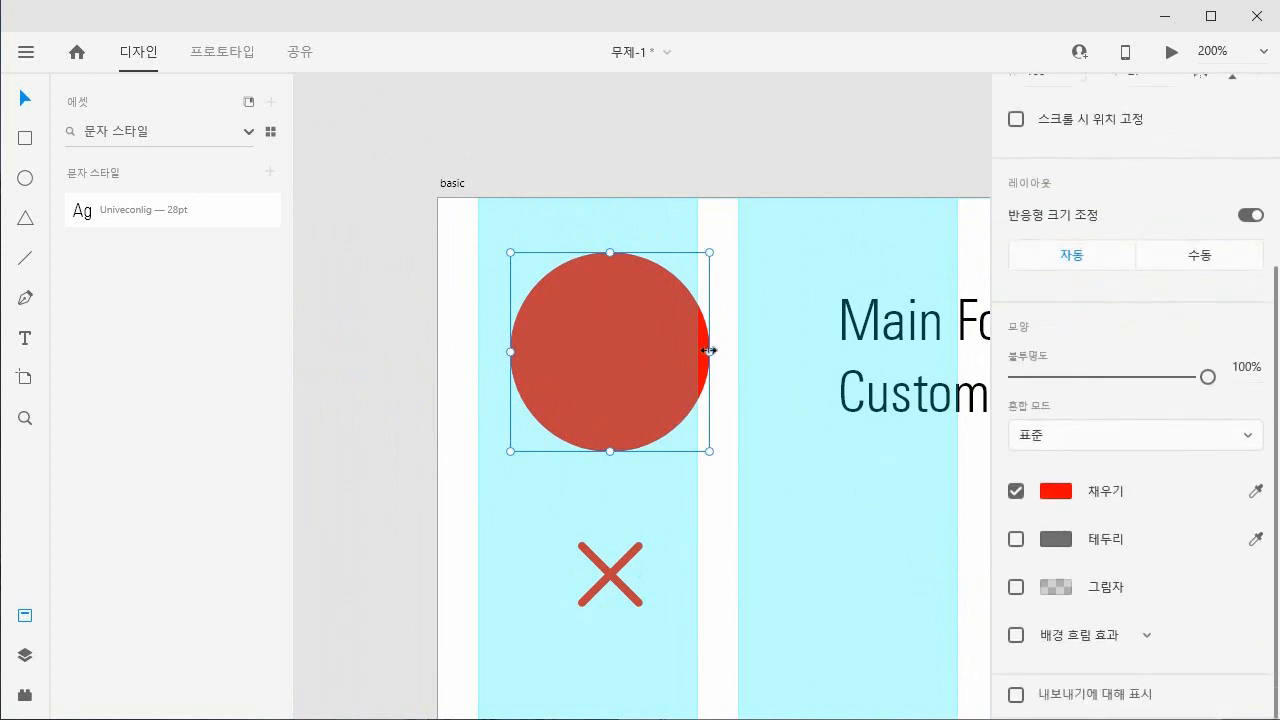
{"action": "left_click_drag", "start_coordinate": [710, 453], "coordinate": [620, 367]}
{"action": "left_click_drag", "start_coordinate": [558, 316], "coordinate": [539, 319]}
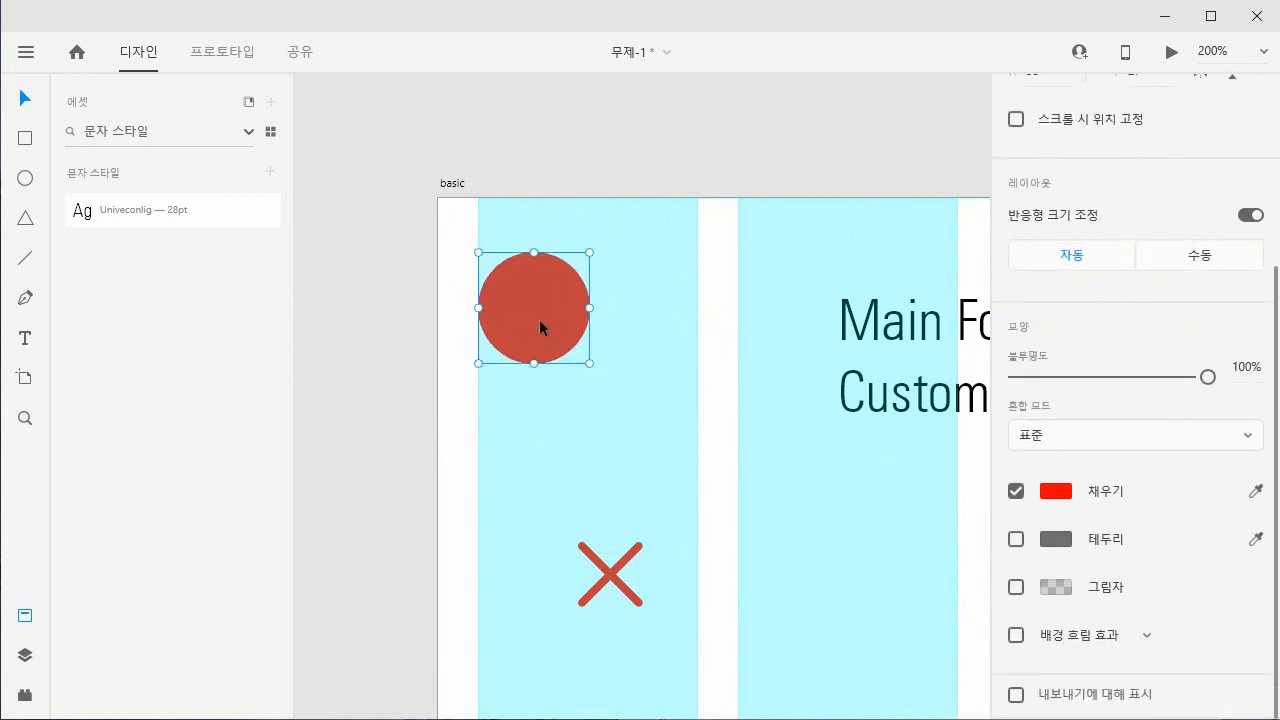
Delete the X icon and the "Main Font" text from "basic" and move "Custom Font" to the second column's left edge at X 150, Y 39.
{"action": "left_click", "coordinate": [613, 575]}
{"action": "key", "text": "Delete"}
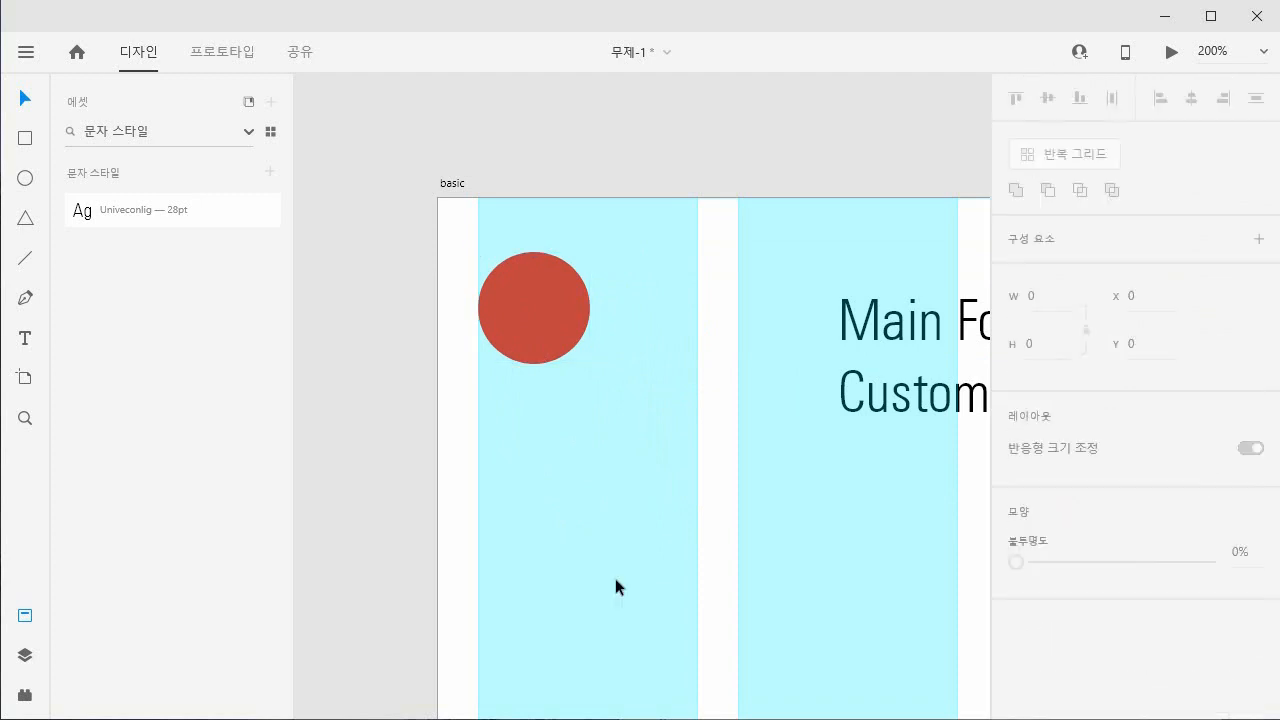
{"action": "left_click", "coordinate": [871, 345]}
{"action": "key", "text": "Delete"}
{"action": "left_click_drag", "start_coordinate": [836, 381], "coordinate": [765, 288]}
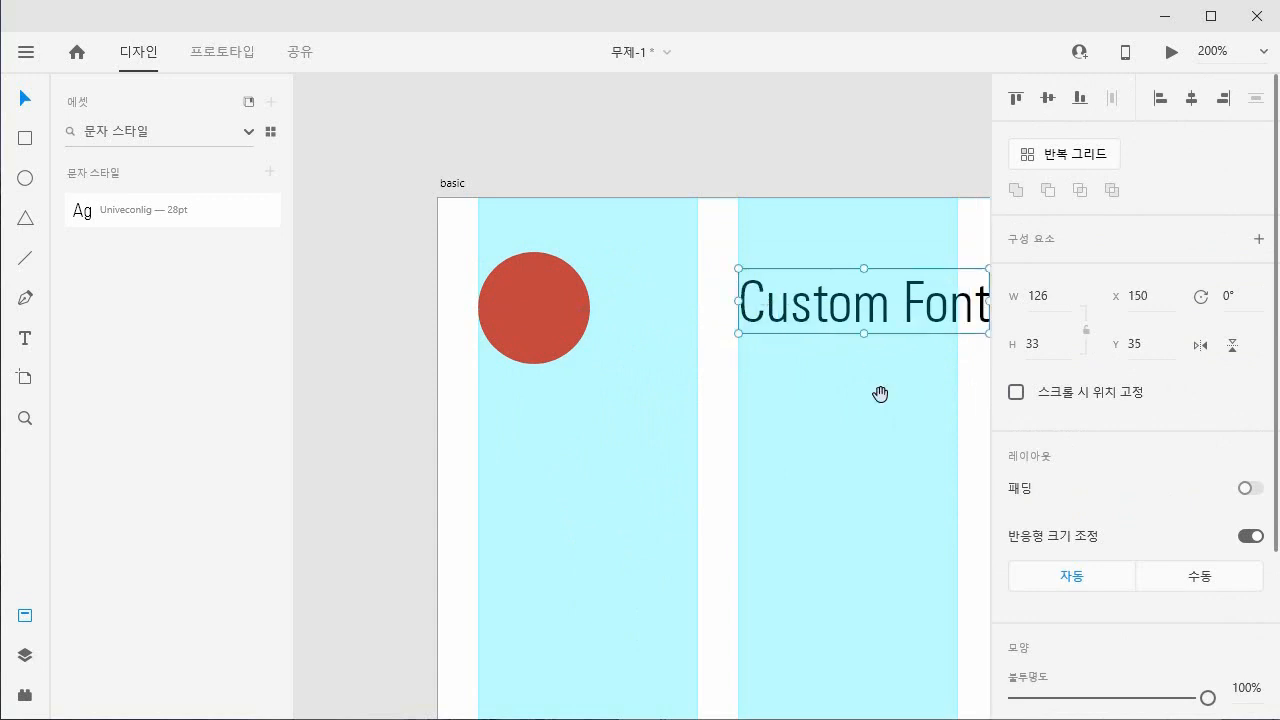
{"action": "left_click_drag", "start_coordinate": [880, 377], "coordinate": [706, 403]}
{"action": "left_click_drag", "start_coordinate": [654, 323], "coordinate": [650, 334]}
Replace the "Custom Font" text on "basic" with "Sub page".
{"action": "double_click", "coordinate": [650, 333]}
{"action": "key", "text": "ctrl+a"}
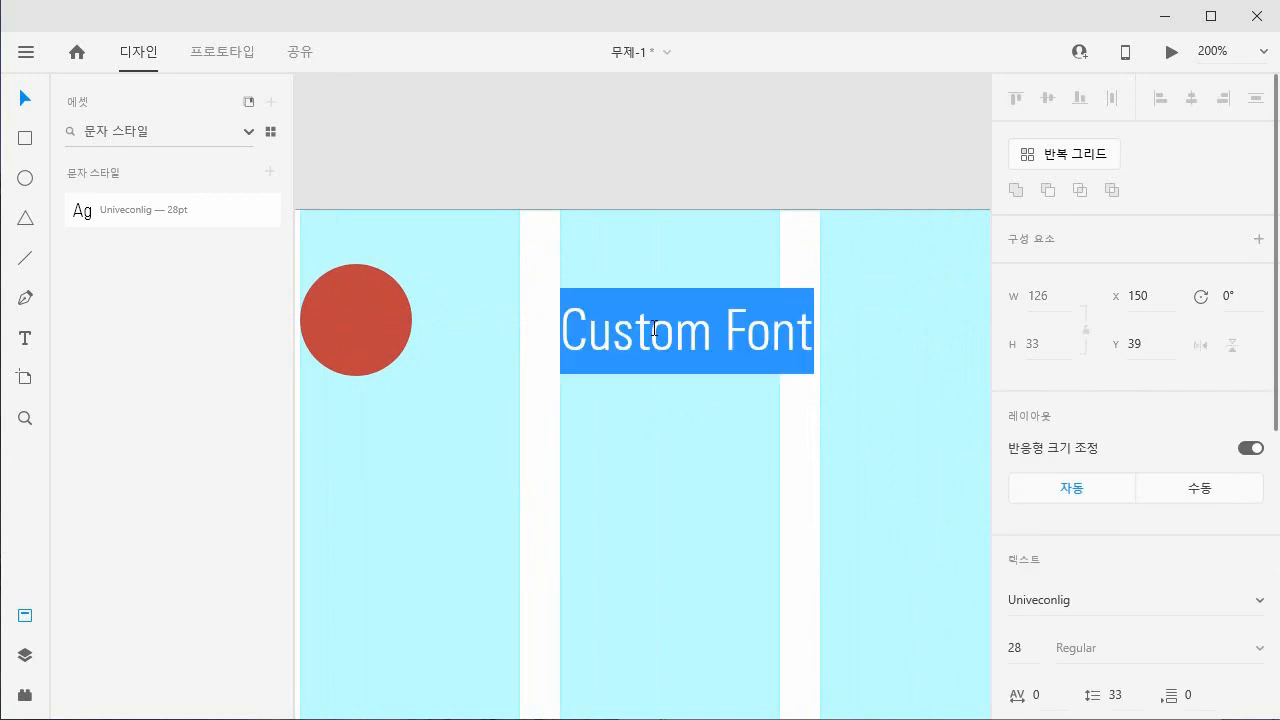
{"action": "type", "text": "Sub pa"}
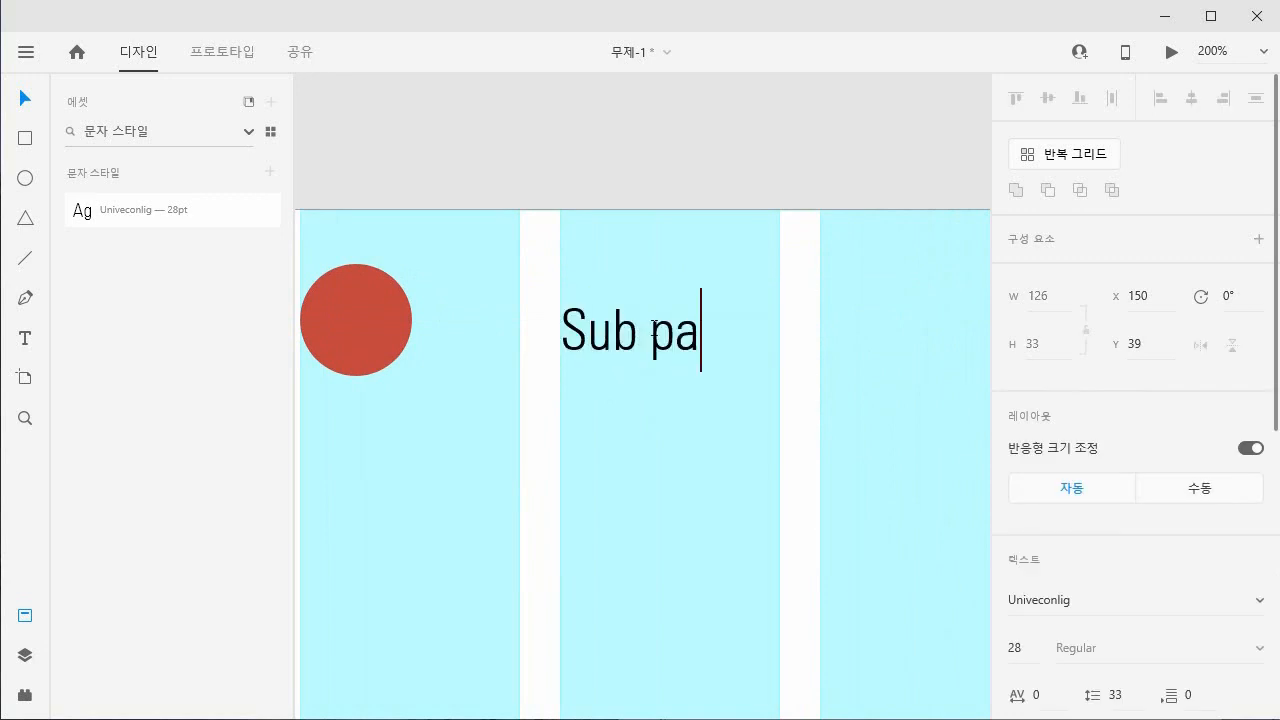
{"action": "type", "text": "ge"}
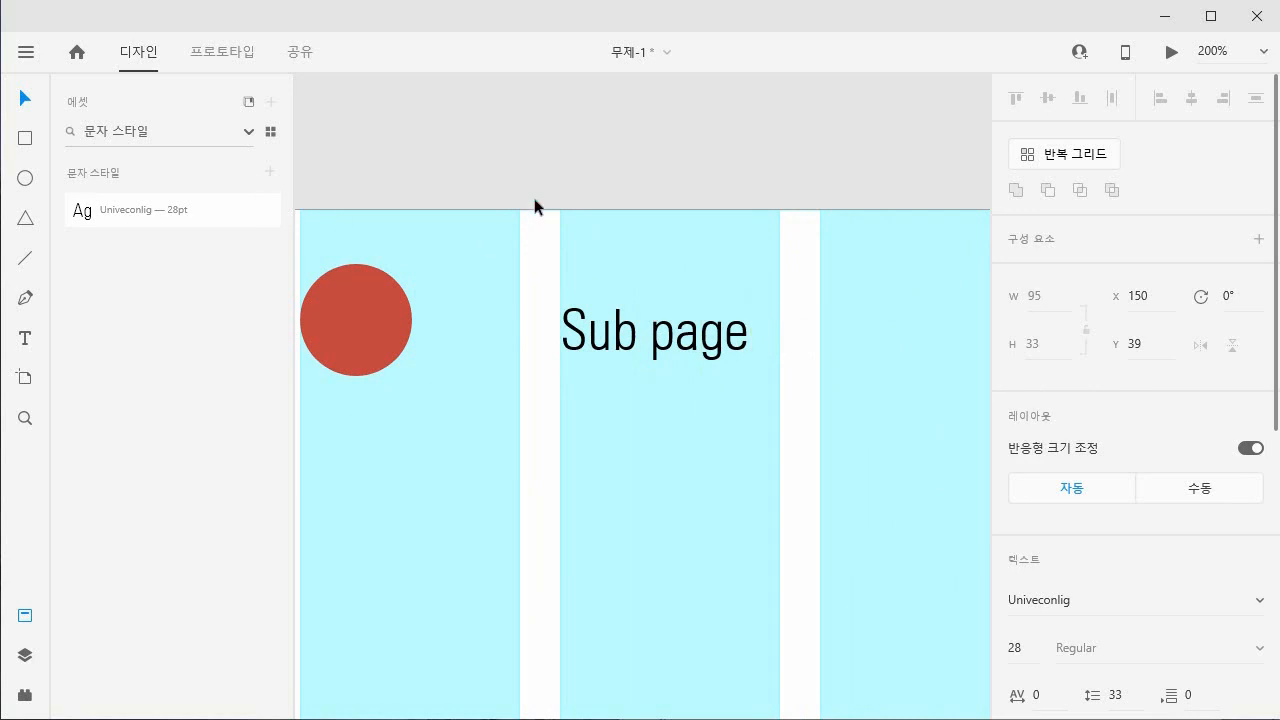
{"action": "key", "text": "Escape"}
Select the red circle and the "Sub page" text on "basic" together and align their vertical middles.
{"action": "left_click_drag", "start_coordinate": [640, 447], "coordinate": [737, 458]}
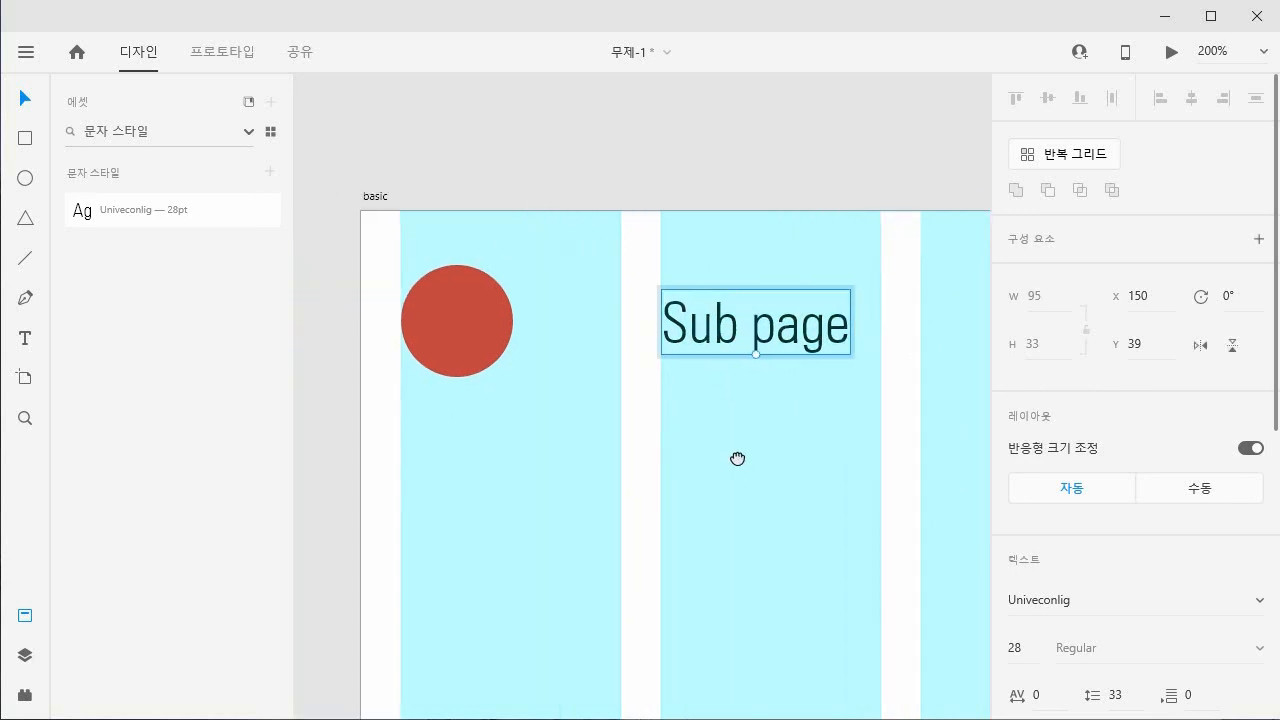
{"action": "left_click", "coordinate": [464, 322], "text": "shift"}
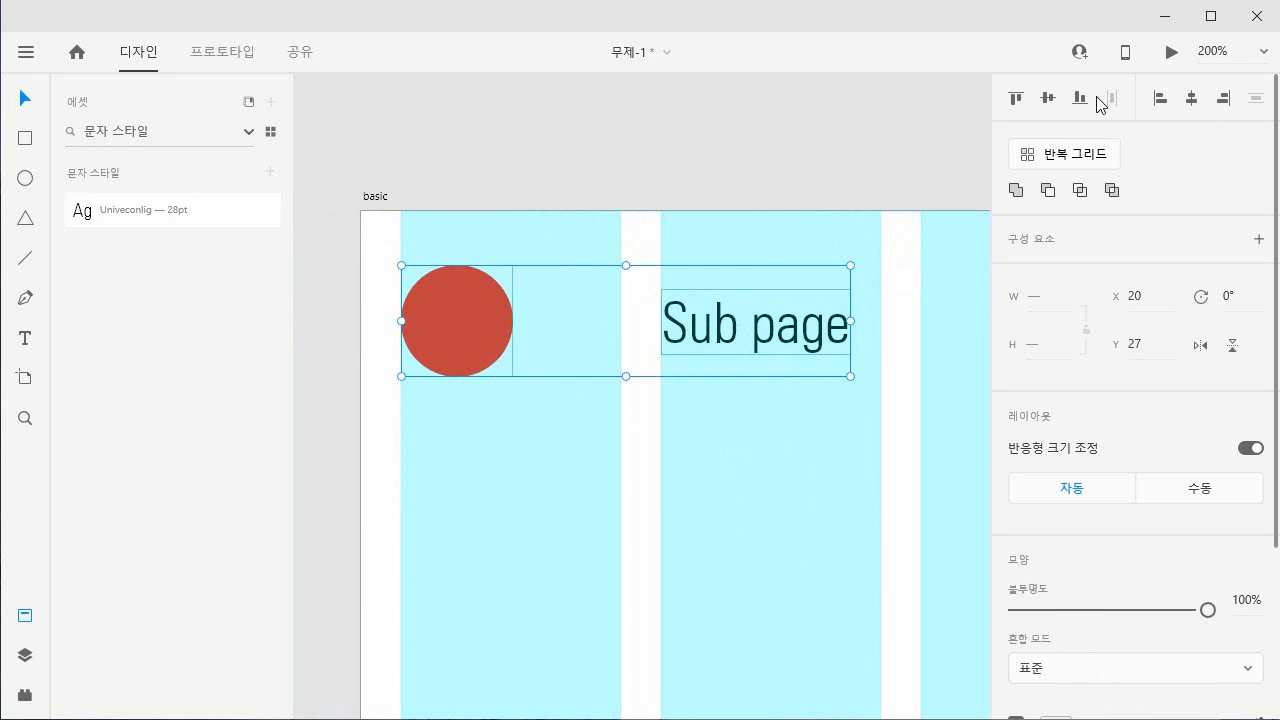
{"action": "left_click", "coordinate": [776, 130]}
Move the X icon on "page1" to the first grid column at X 20, Y 38 and "Custom Font" to the second at X 150, Y 37.
{"action": "left_click_drag", "start_coordinate": [850, 445], "coordinate": [287, 401]}
{"action": "left_click", "coordinate": [537, 315]}
{"action": "left_click_drag", "start_coordinate": [537, 315], "coordinate": [483, 295]}
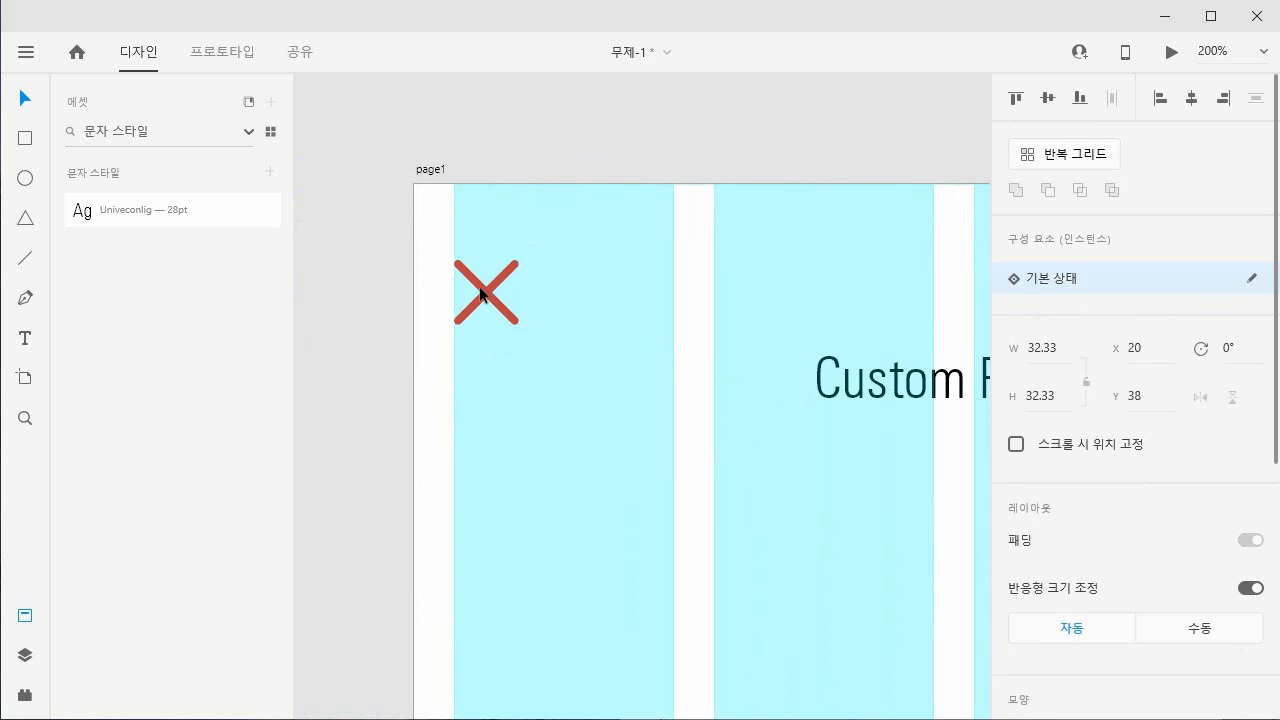
{"action": "left_click", "coordinate": [848, 378]}
{"action": "left_click_drag", "start_coordinate": [805, 338], "coordinate": [746, 297]}
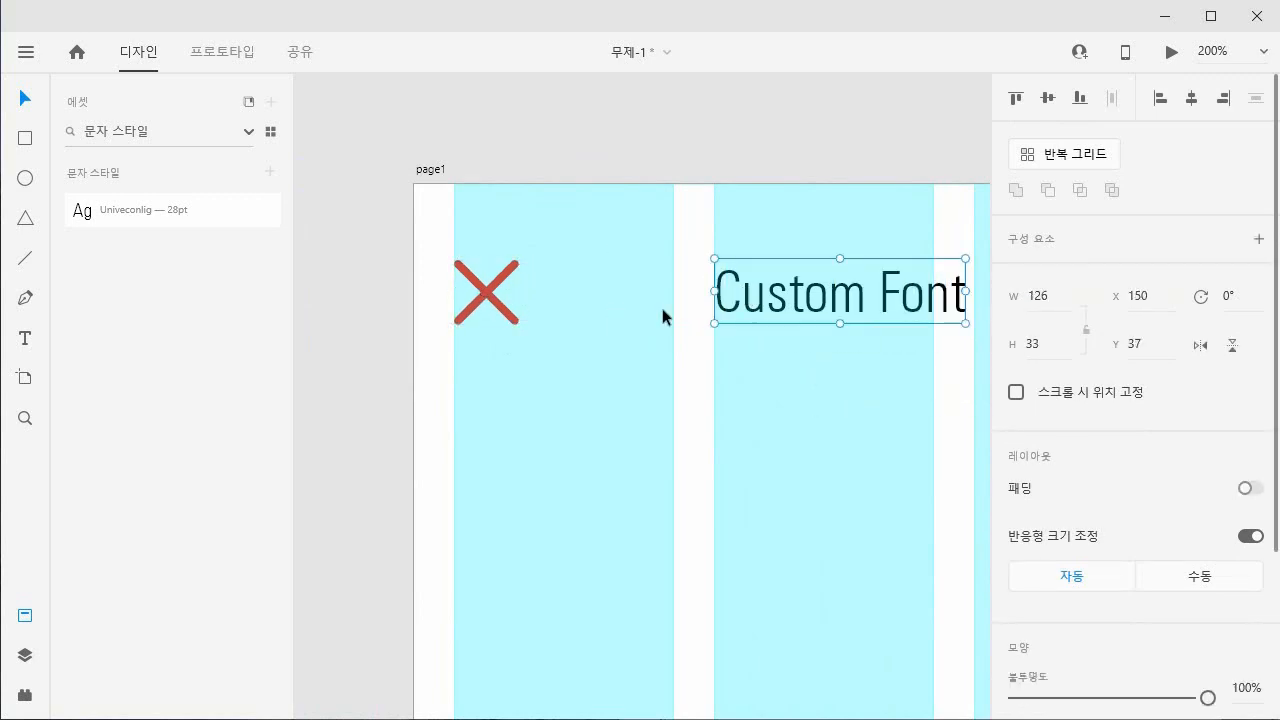
{"action": "left_click", "coordinate": [508, 306], "text": "shift"}
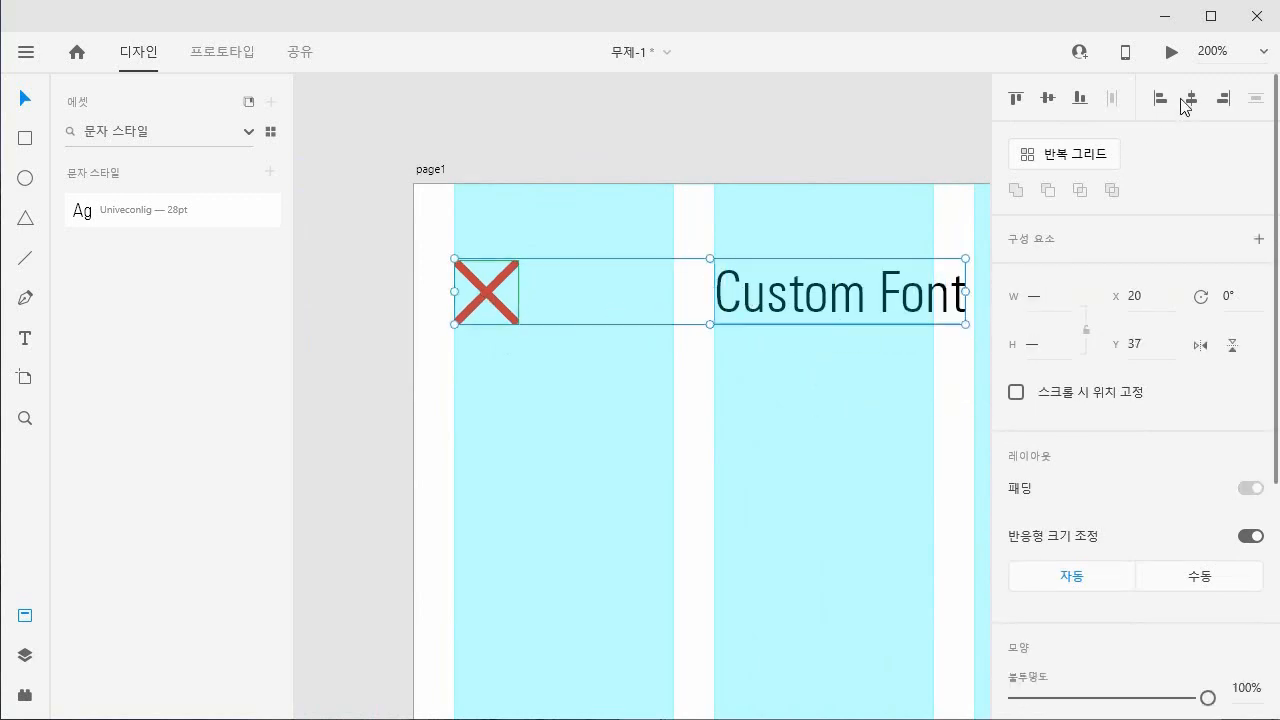
Replace the "Custom Font" text on "page1" with "main page".
{"action": "left_click", "coordinate": [792, 300]}
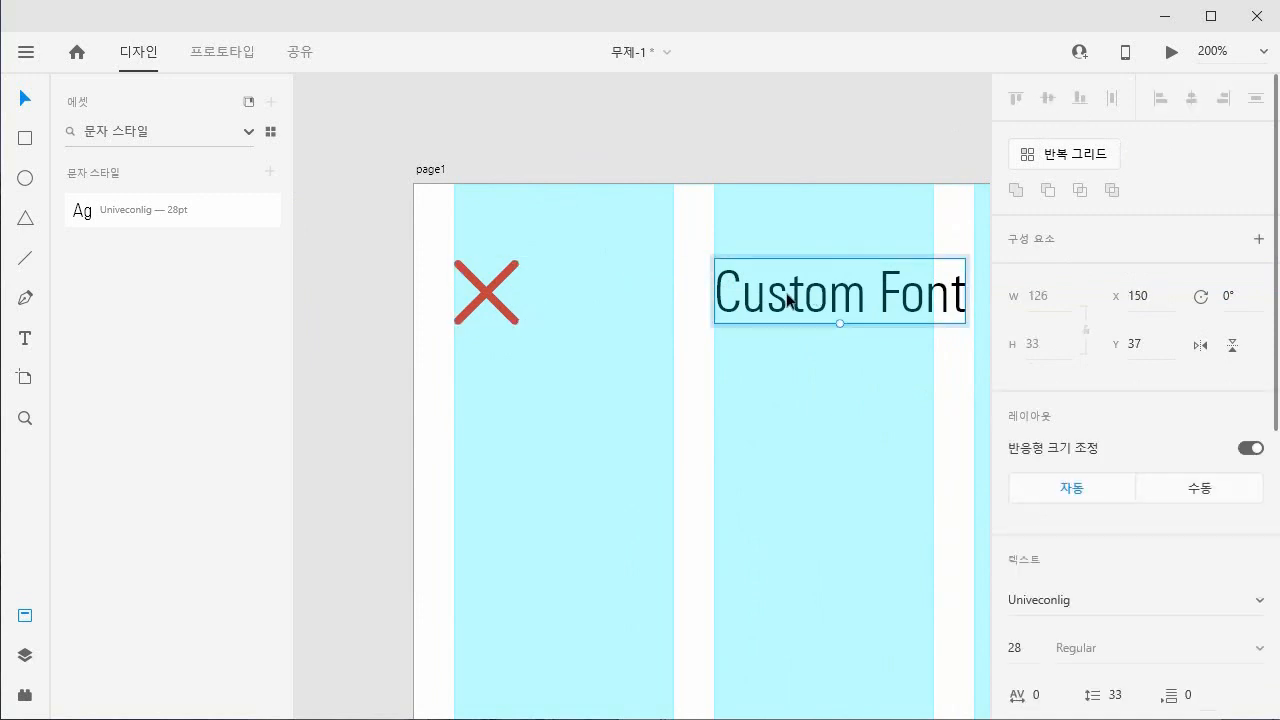
{"action": "double_click", "coordinate": [791, 299]}
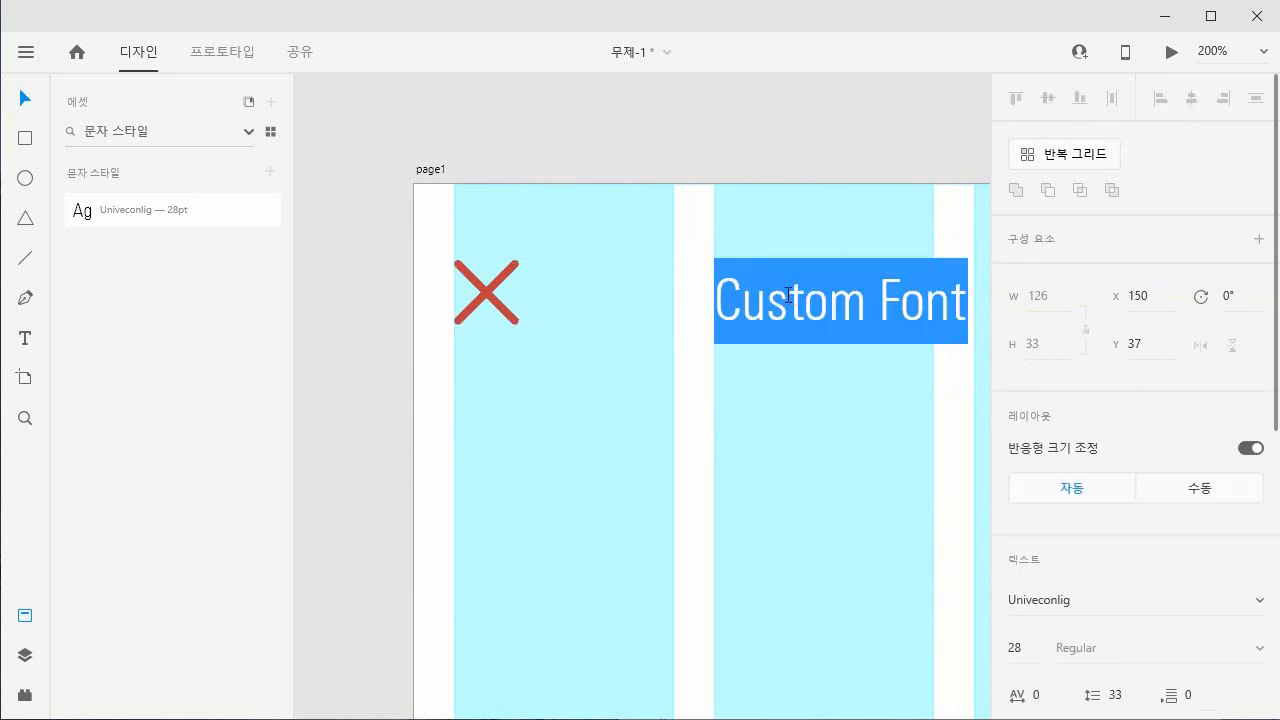
{"action": "type", "text": "main page"}
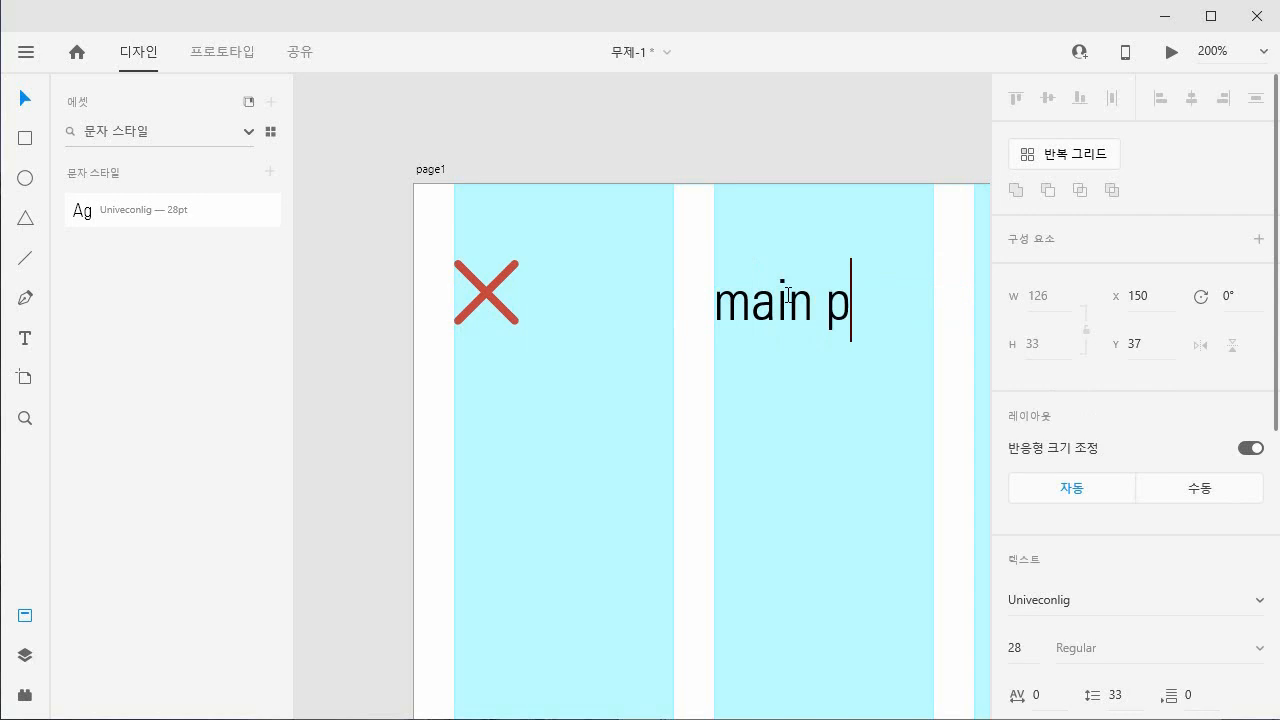
{"action": "key", "text": "Escape"}
Replace the "Sub page" text on the "basic" artboard with "popup".
{"action": "scroll", "coordinate": [543, 380], "scroll_direction": "right", "scroll_amount": 10}
{"action": "left_click", "coordinate": [900, 352]}
{"action": "double_click", "coordinate": [872, 355]}
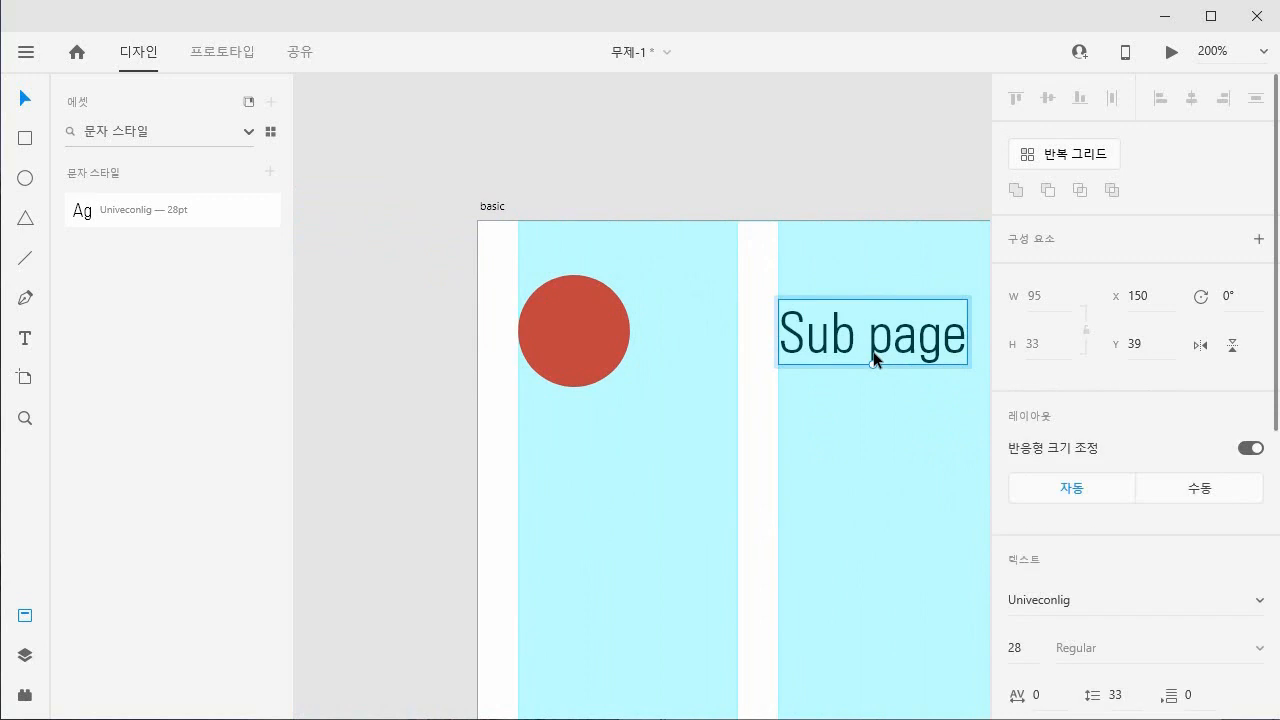
{"action": "key", "text": "ctrl+a"}
{"action": "type", "text": "popup"}
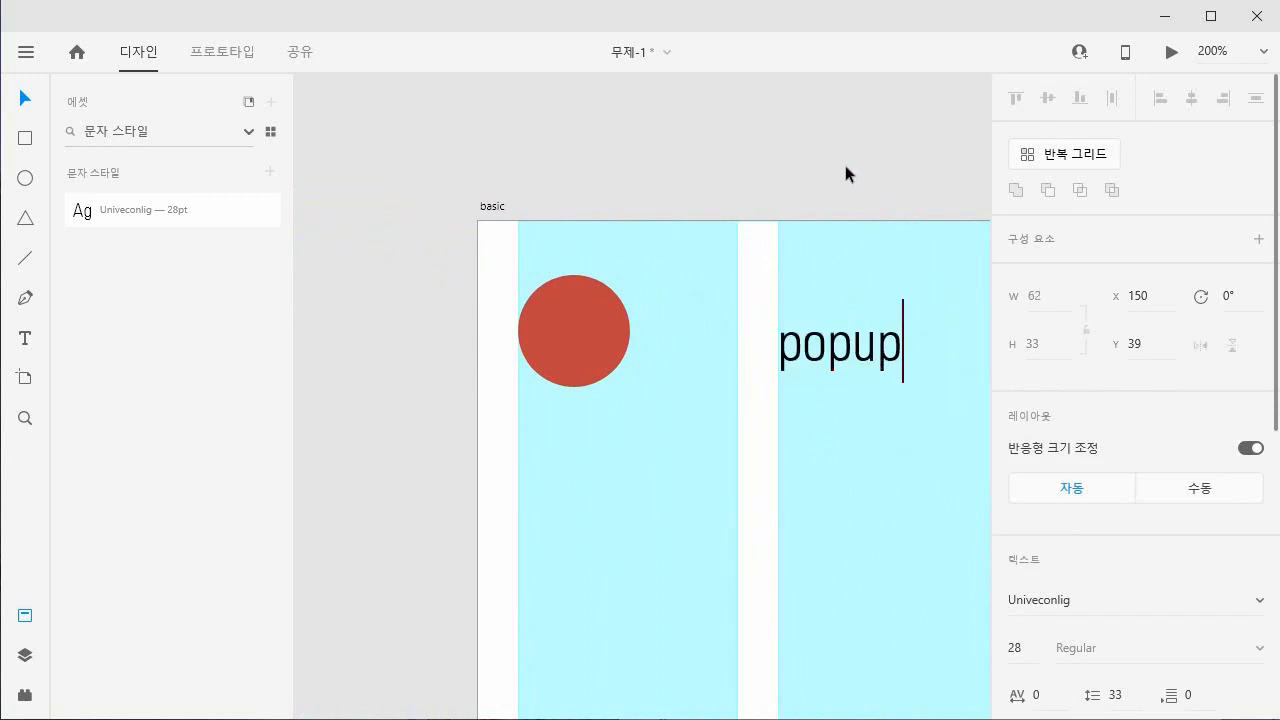
{"action": "key", "text": "Escape"}
Move the "popup" text directly below the red circle at X 20, Y 83 and center the two horizontally on each other.
{"action": "left_click_drag", "start_coordinate": [862, 350], "coordinate": [550, 450]}
{"action": "left_click", "coordinate": [711, 169]}
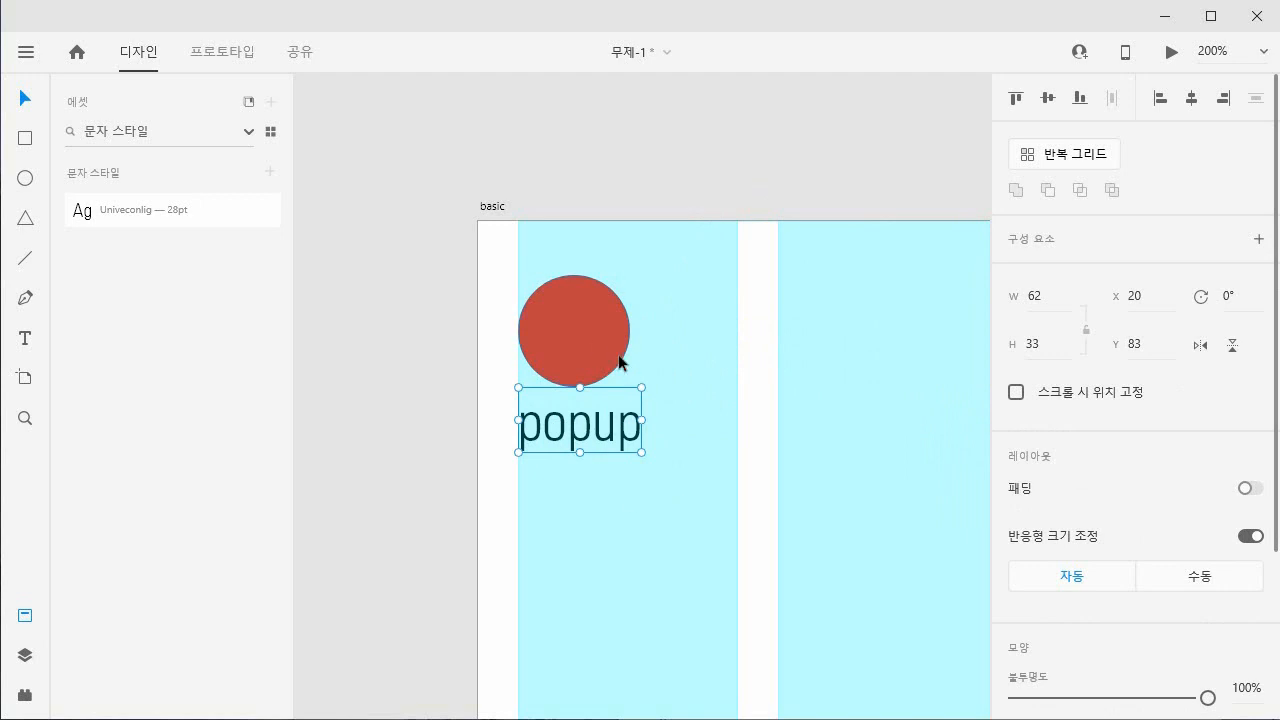
{"action": "left_click", "coordinate": [595, 343], "text": "shift"}
{"action": "left_click", "coordinate": [1191, 97]}
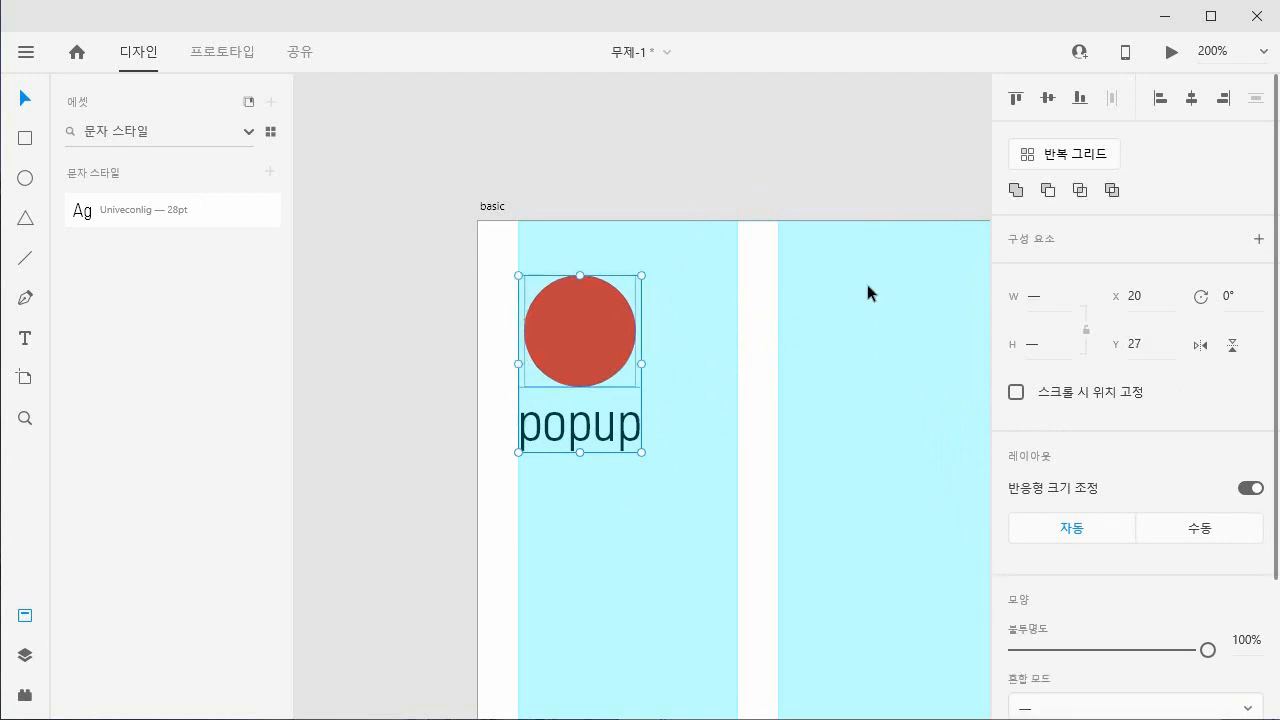
{"action": "left_click", "coordinate": [683, 324]}
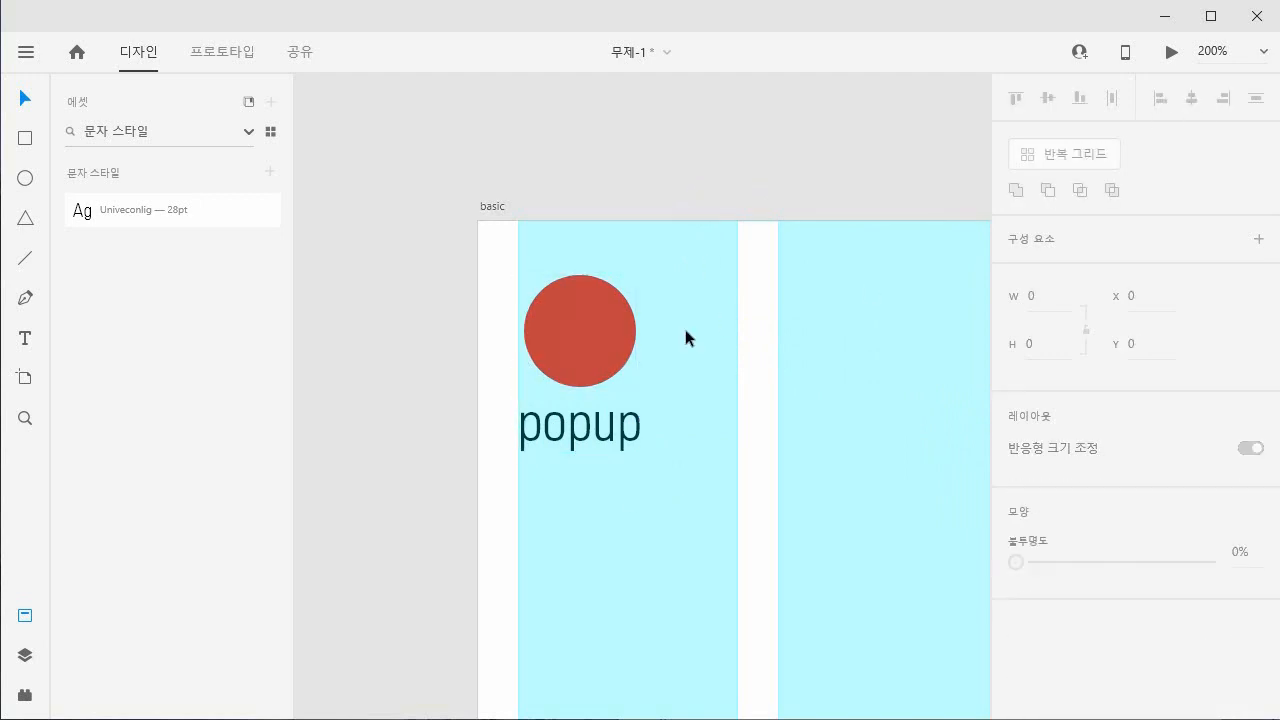
Save the document to the desktop (바탕 화면) as test.xd.
{"action": "key", "text": "ctrl+s"}
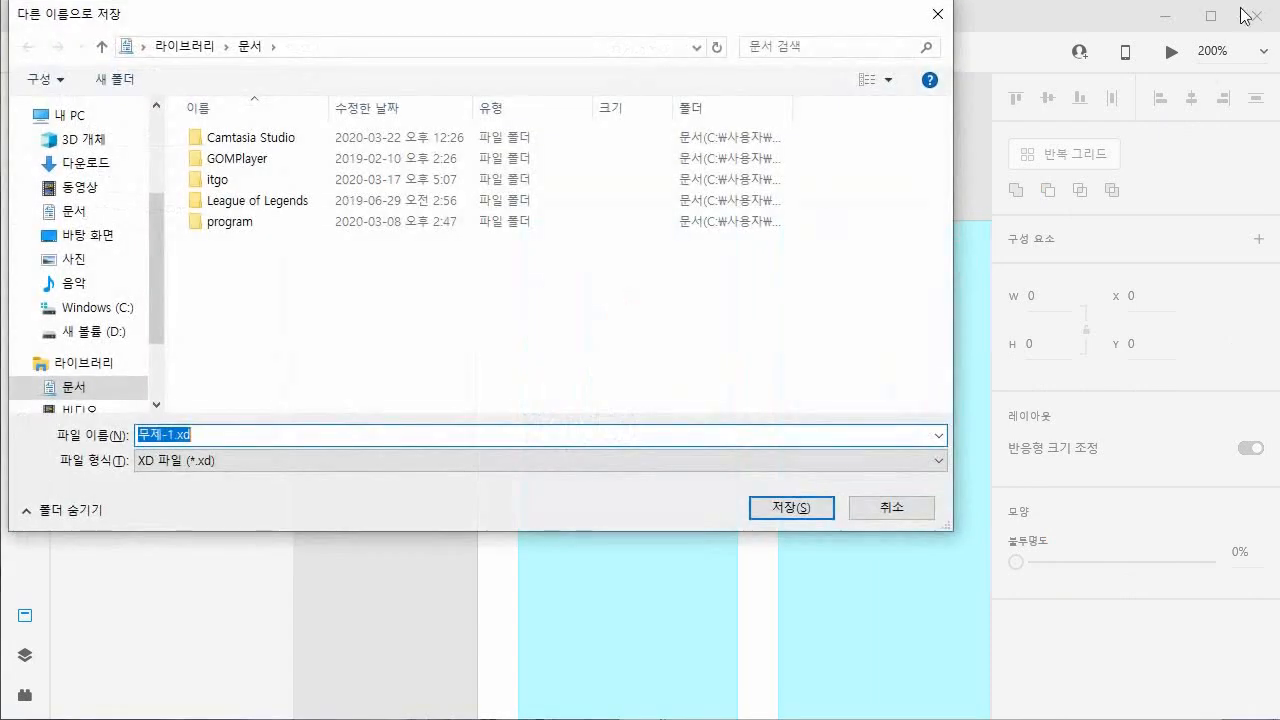
{"action": "left_click", "coordinate": [85, 236]}
{"action": "double_click", "coordinate": [171, 434]}
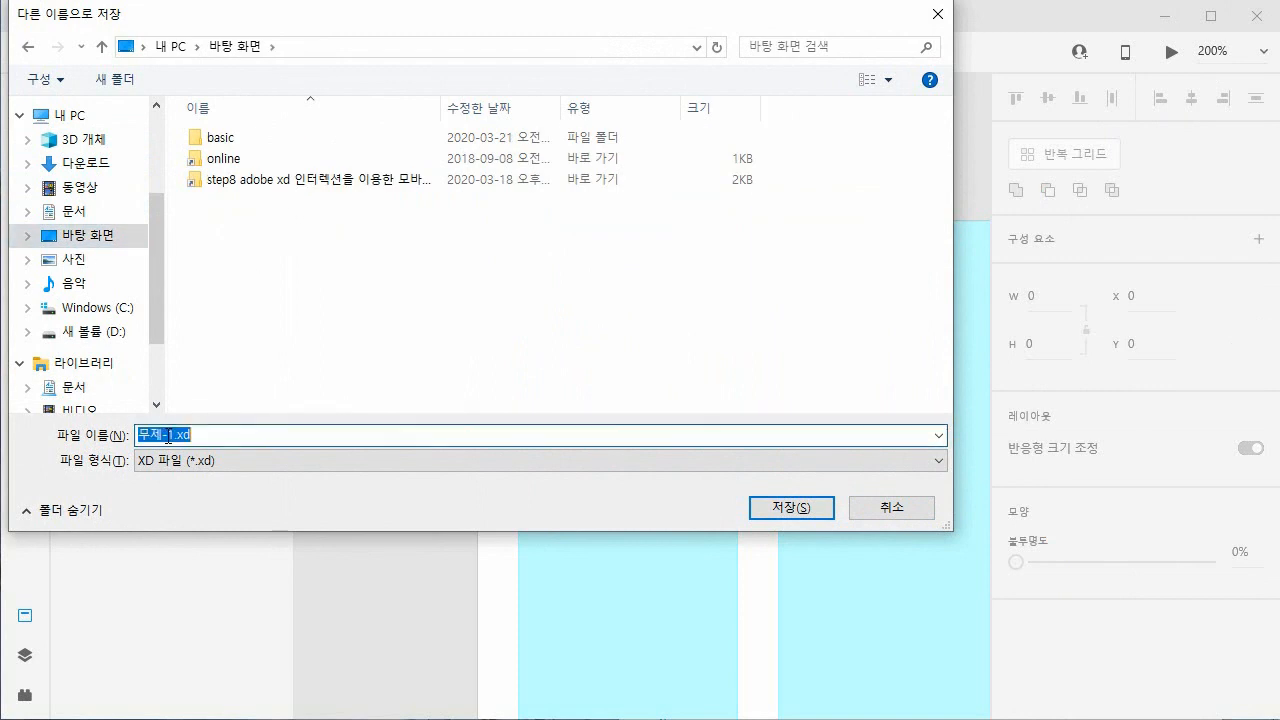
{"action": "left_click", "coordinate": [175, 434]}
{"action": "left_click_drag", "start_coordinate": [175, 435], "coordinate": [128, 438]}
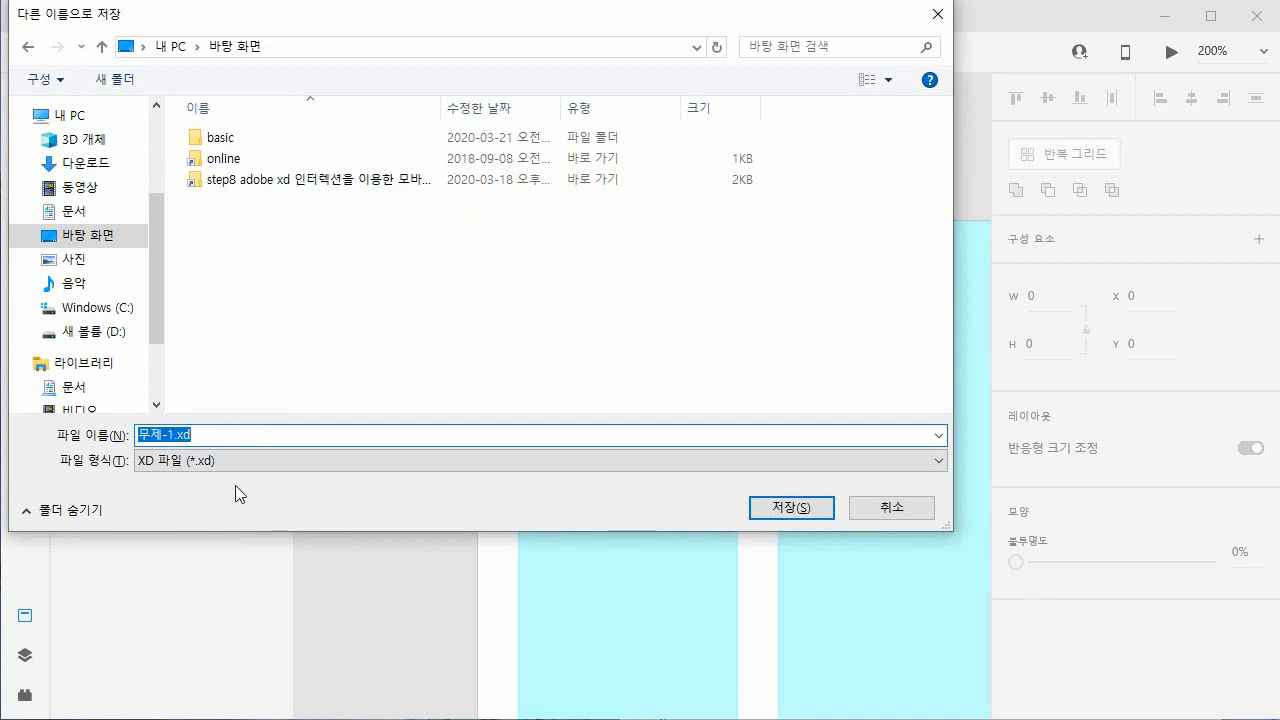
{"action": "left_click", "coordinate": [175, 434]}
{"action": "left_click_drag", "start_coordinate": [175, 434], "coordinate": [128, 436]}
{"action": "type", "text": "test"}
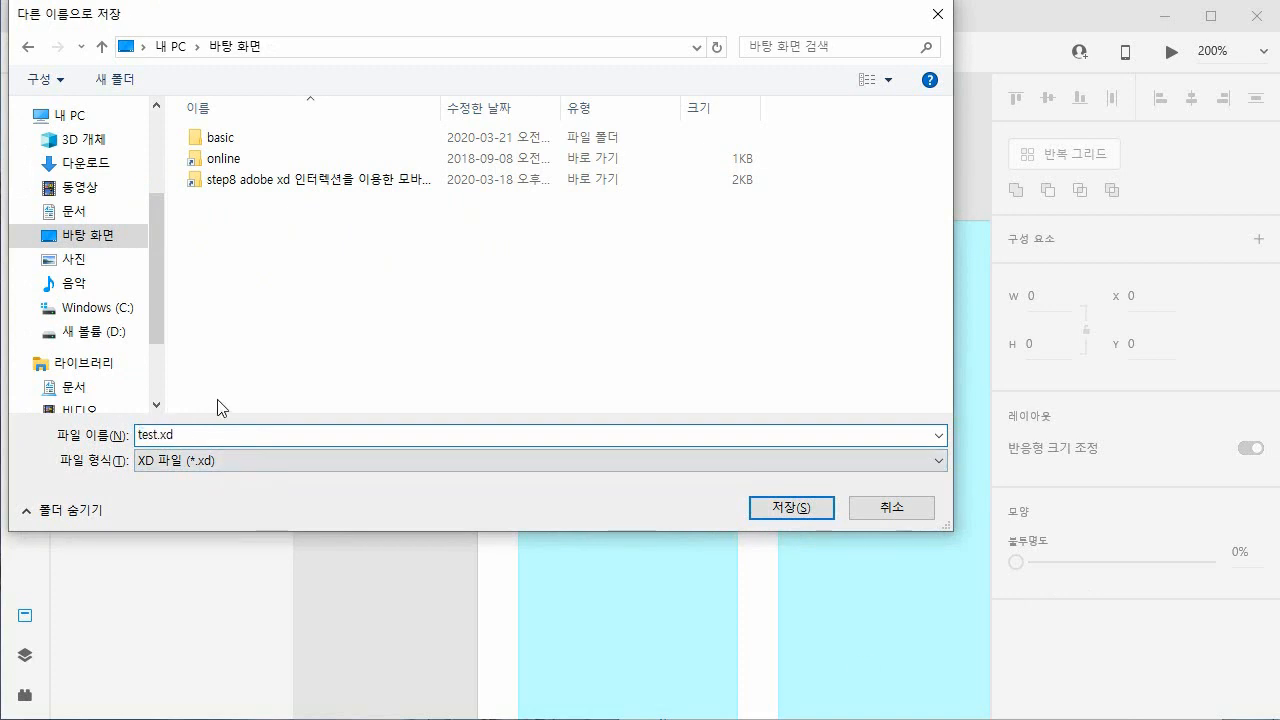
{"action": "key", "text": "Return"}
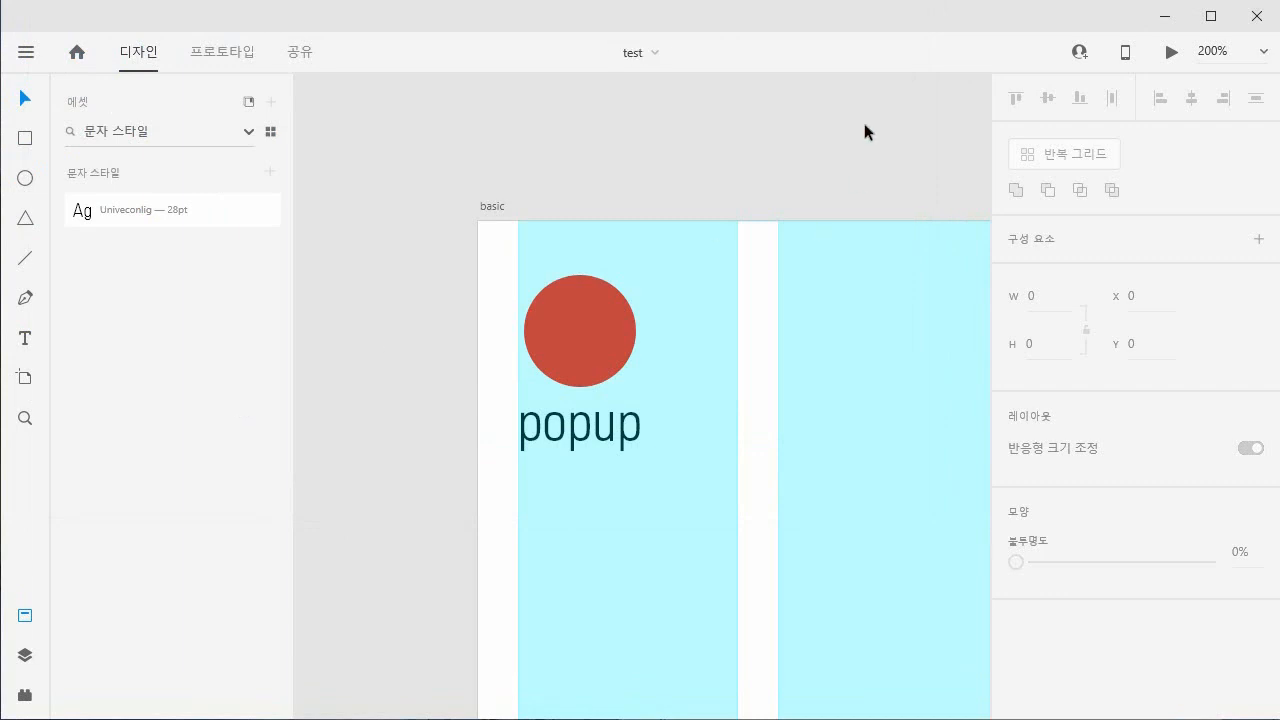
Preview the "basic" artboard with its red circle and "popup" label, and close the preview.
{"action": "left_click", "coordinate": [1172, 58]}
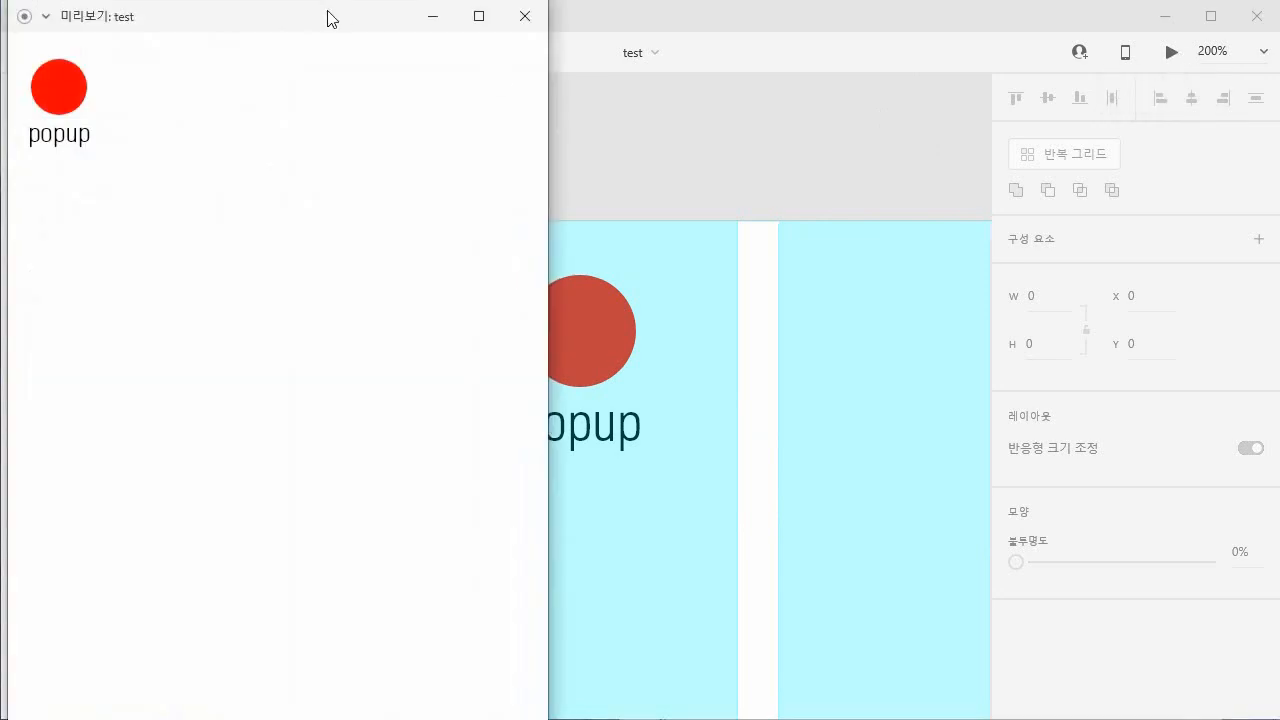
{"action": "left_click_drag", "start_coordinate": [330, 30], "coordinate": [660, 40]}
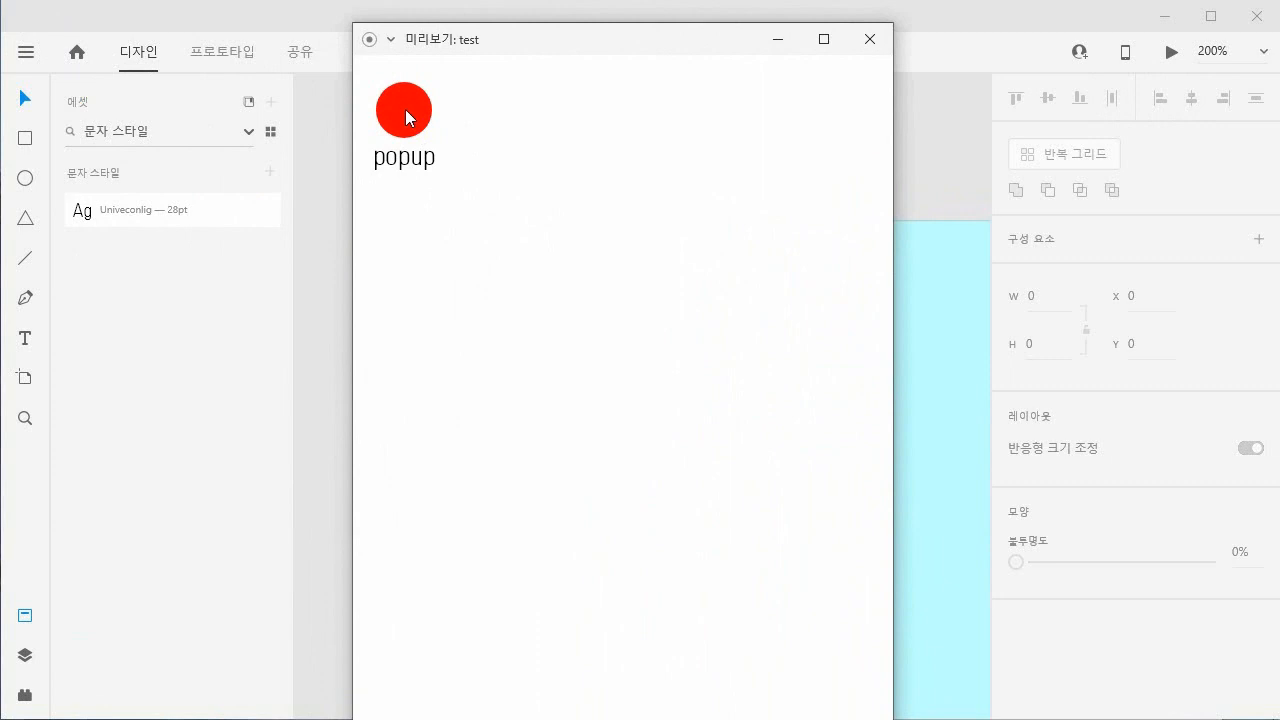
{"action": "left_click", "coordinate": [866, 39]}
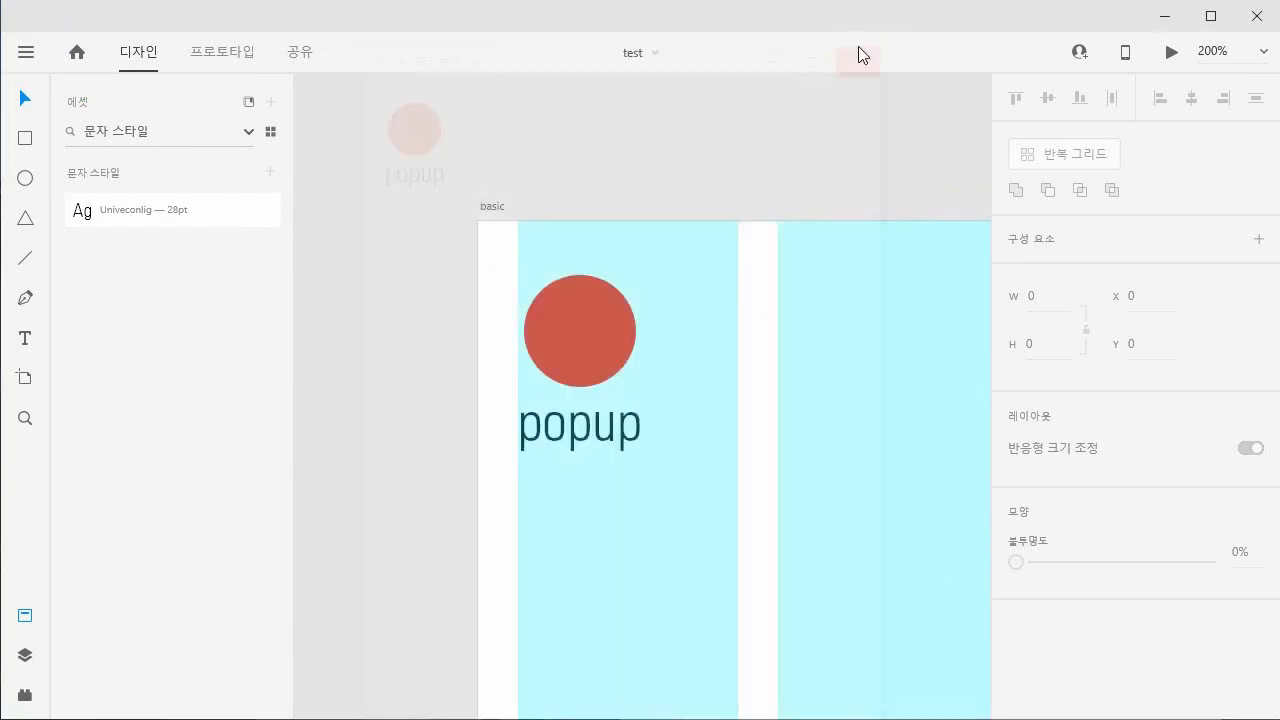
Enter Prototype mode and link the red circle on "basic" to the "page1" artboard.
{"action": "key", "text": "ctrl+1"}
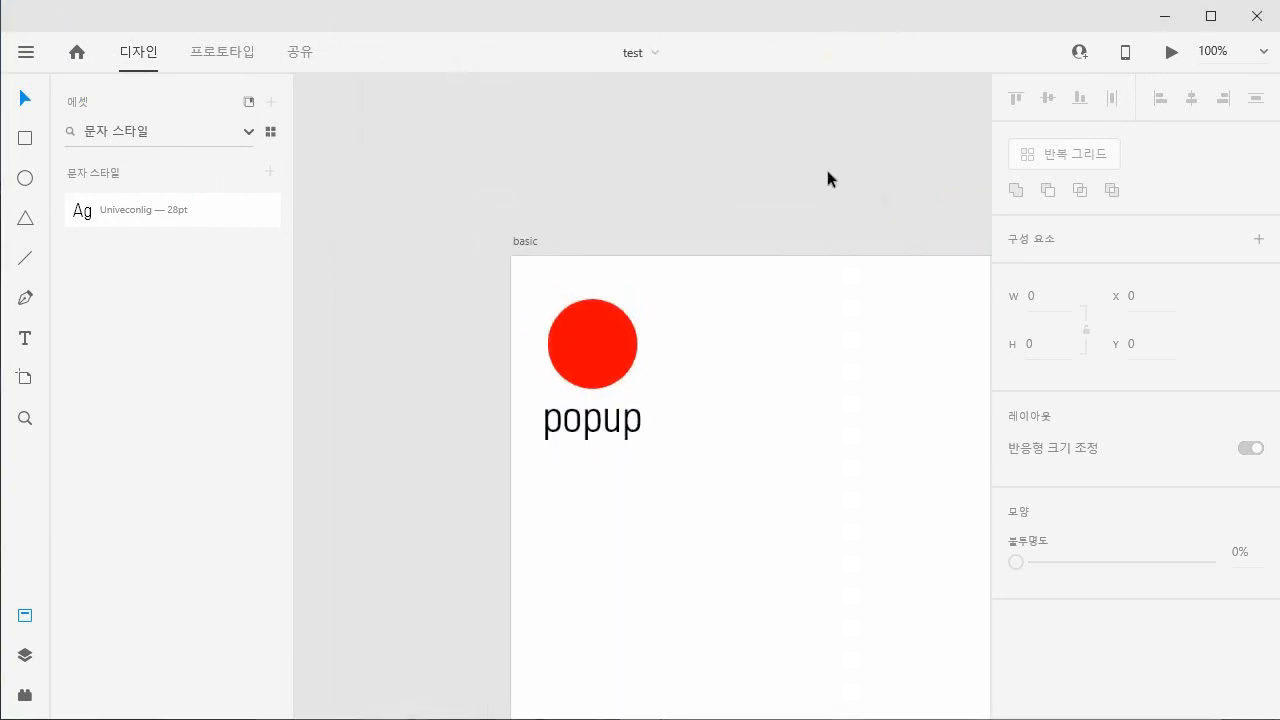
{"action": "left_click_drag", "start_coordinate": [858, 277], "coordinate": [600, 220]}
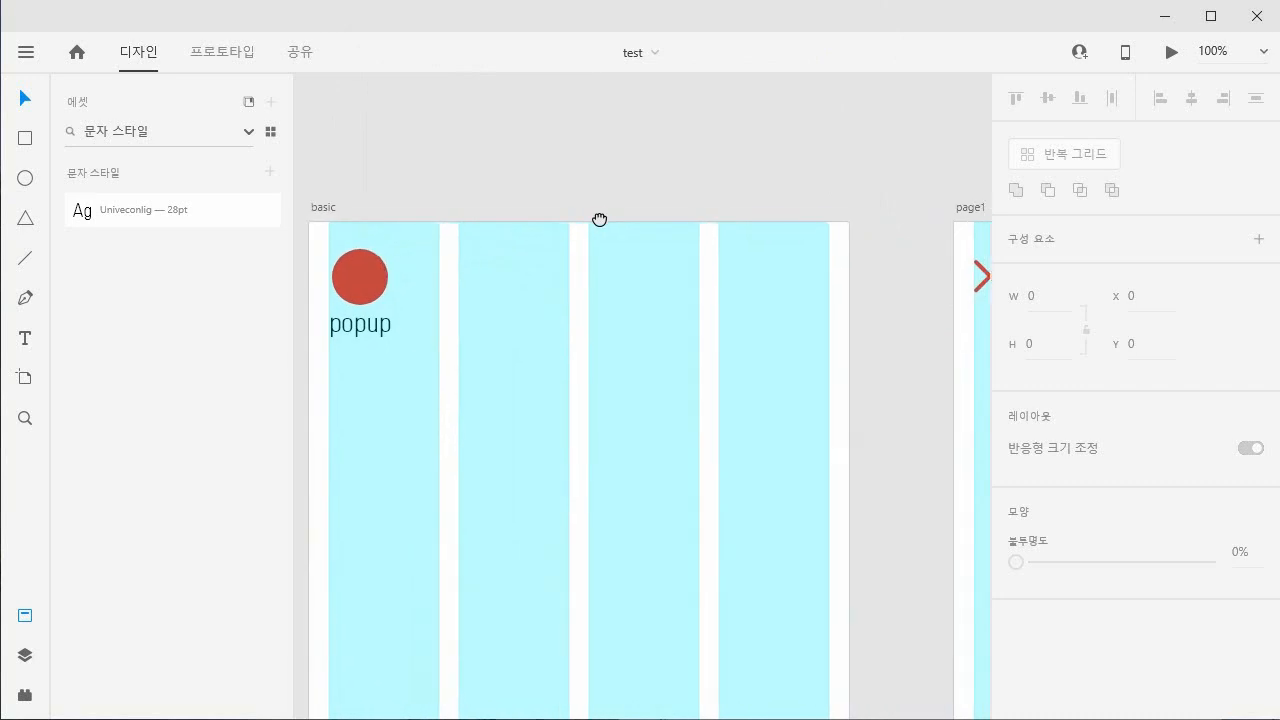
{"action": "left_click", "coordinate": [222, 51]}
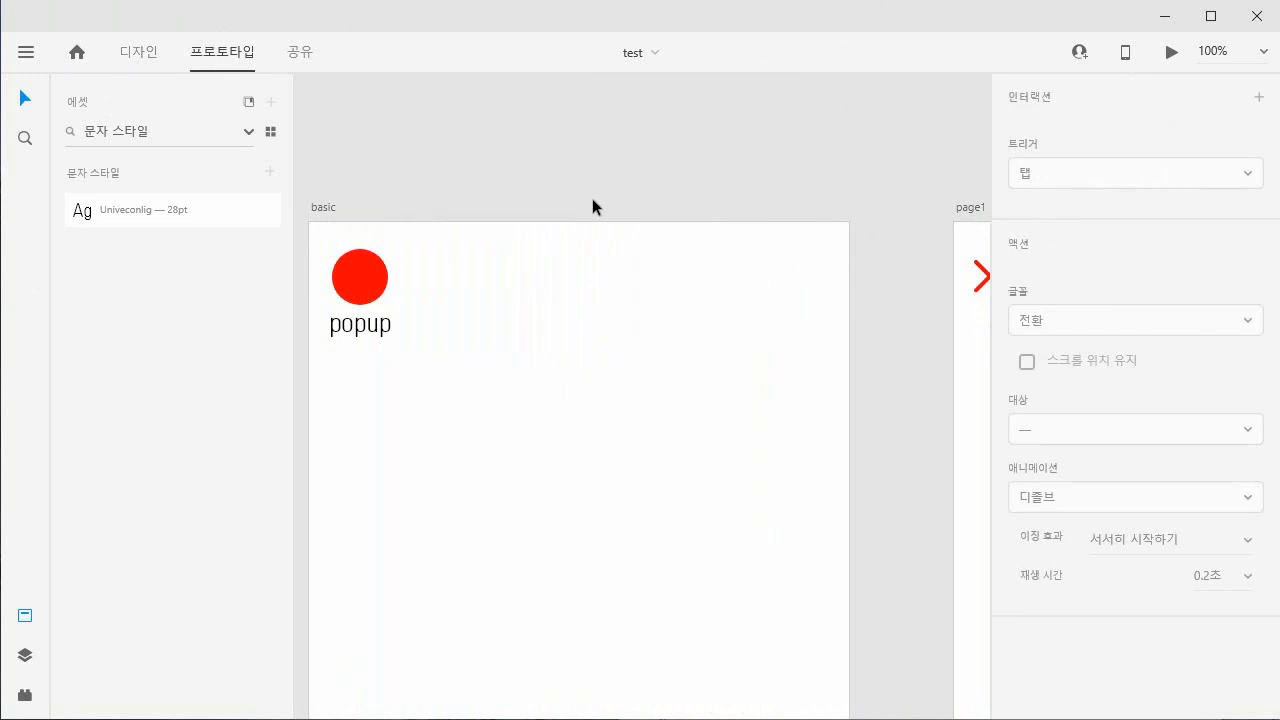
{"action": "key", "text": "ctrl+minus"}
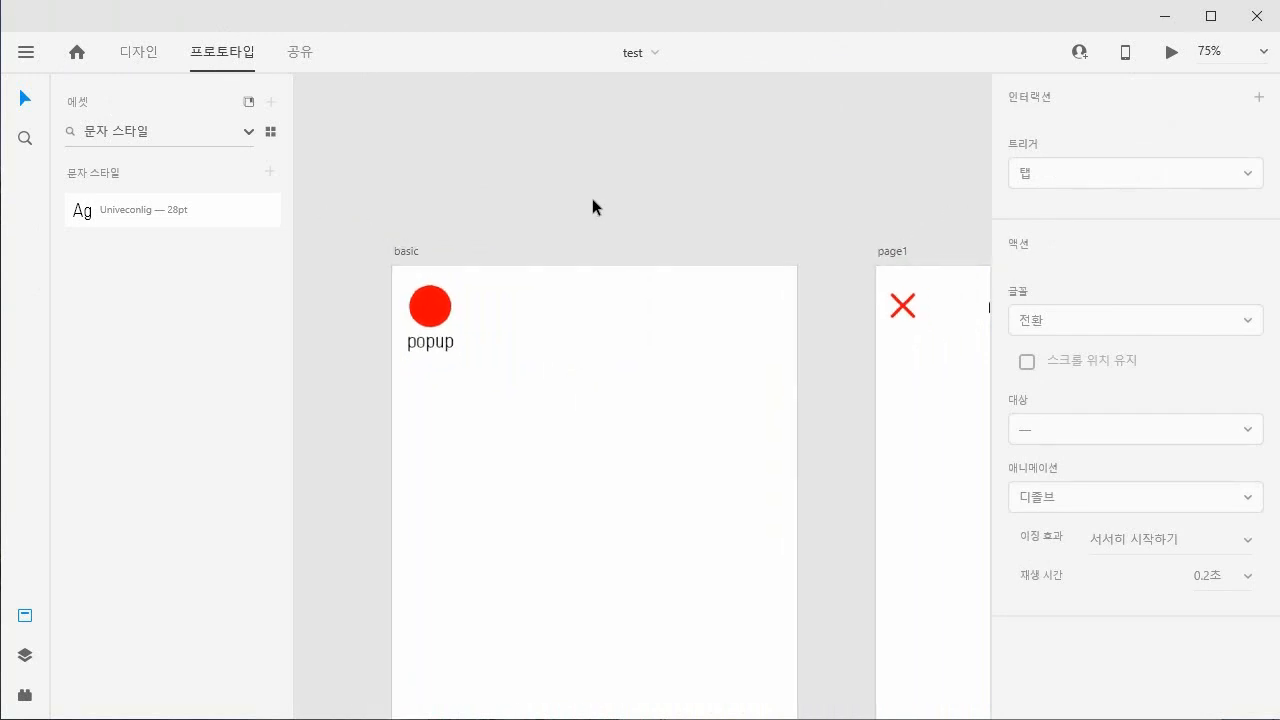
{"action": "left_click", "coordinate": [432, 305]}
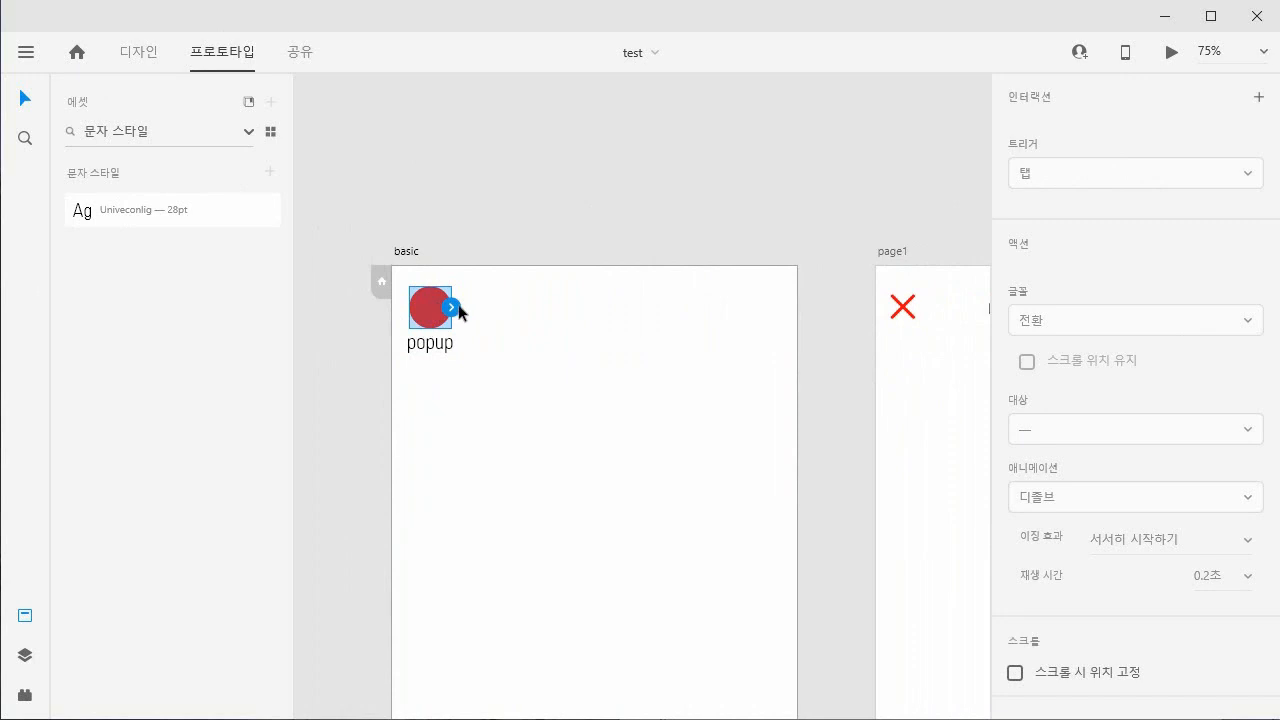
{"action": "left_click_drag", "start_coordinate": [452, 308], "coordinate": [885, 338]}
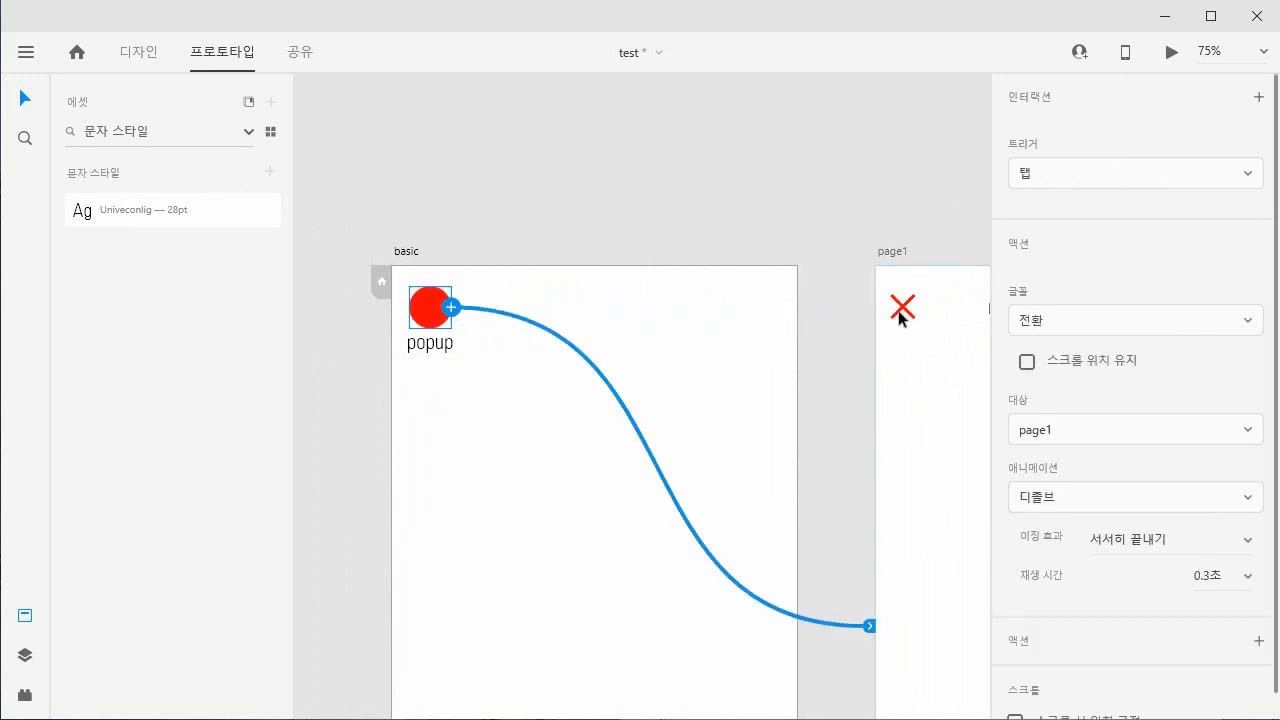
Link the X icon on "page1" back to the "basic" artboard and save the document.
{"action": "left_click", "coordinate": [900, 314]}
{"action": "left_click_drag", "start_coordinate": [915, 307], "coordinate": [796, 310]}
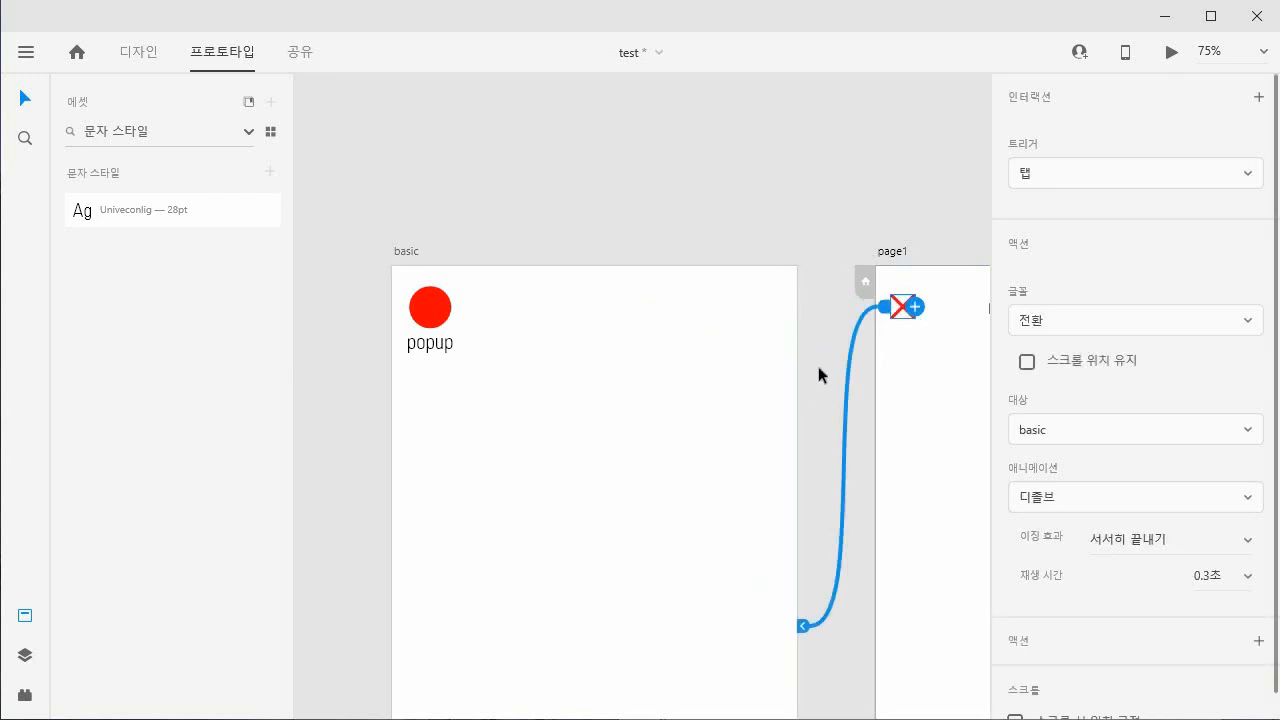
{"action": "key", "text": "ctrl+z"}
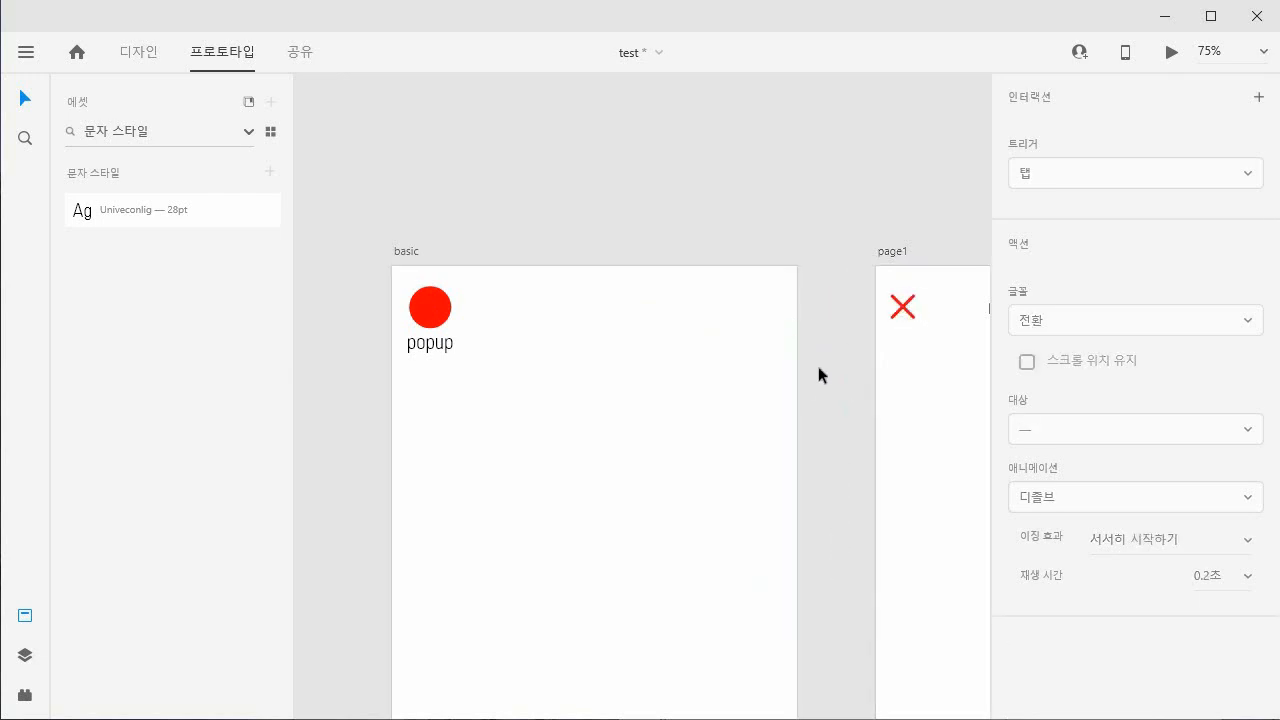
{"action": "key", "text": "ctrl+s"}
Preview the prototype, test the red circle's link and the X icon's link, and close the preview.
{"action": "left_click", "coordinate": [1171, 55]}
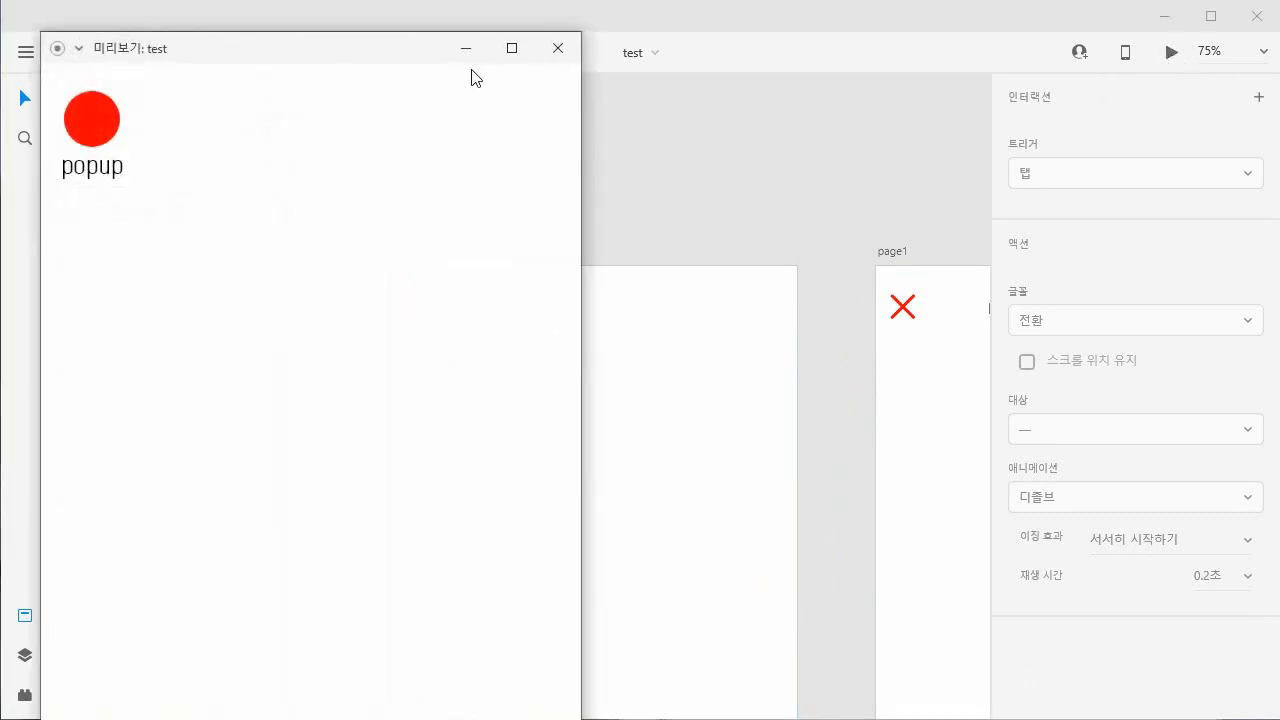
{"action": "left_click_drag", "start_coordinate": [421, 65], "coordinate": [684, 78]}
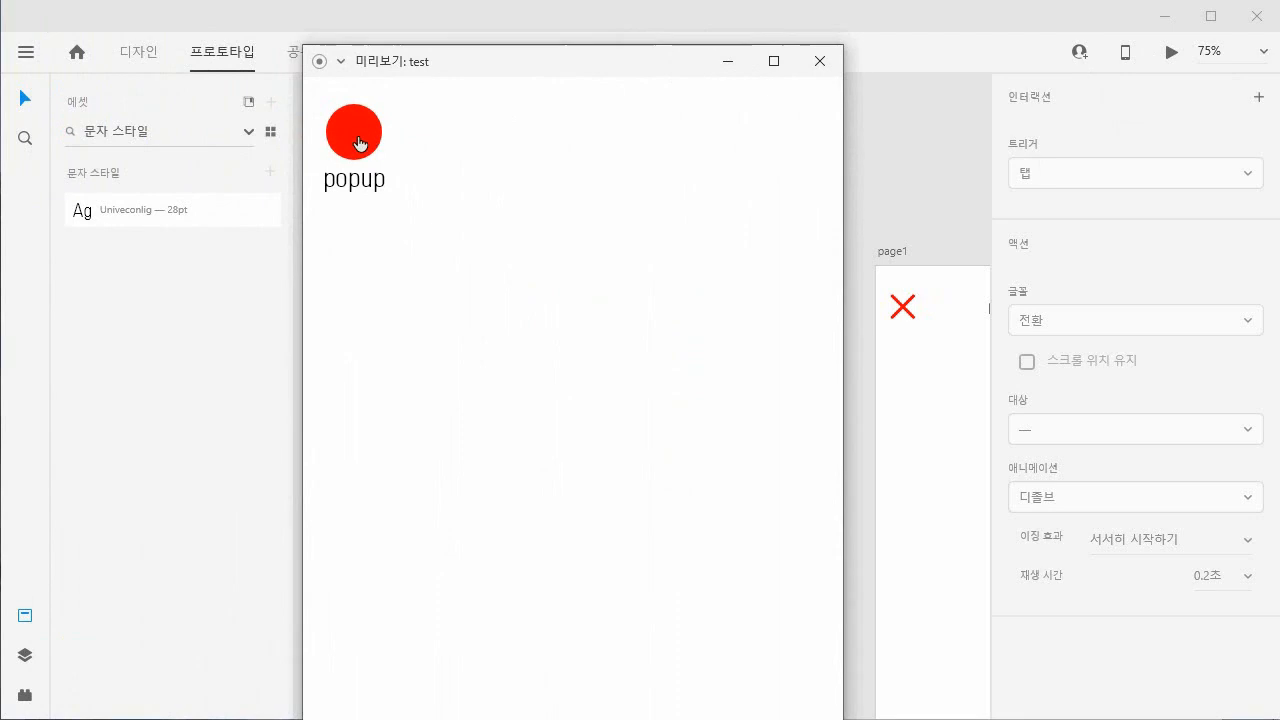
{"action": "left_click", "coordinate": [357, 143]}
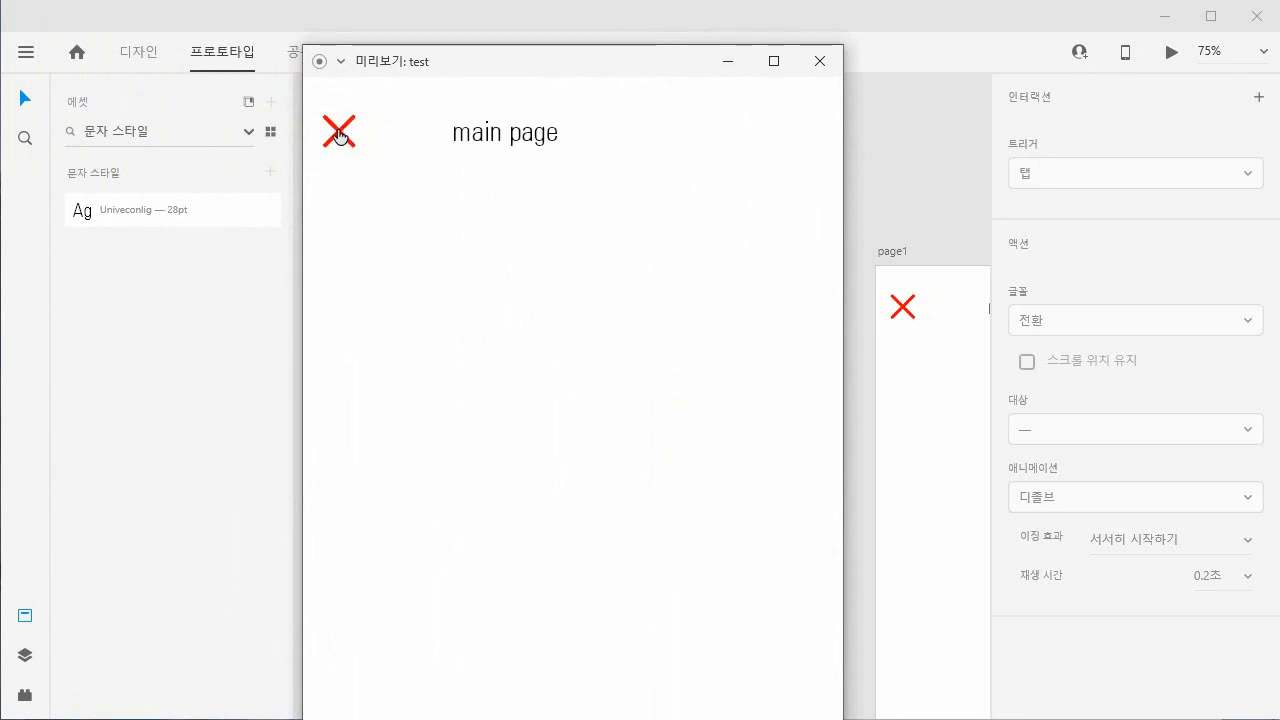
{"action": "left_click", "coordinate": [339, 134]}
{"action": "left_click", "coordinate": [822, 60]}
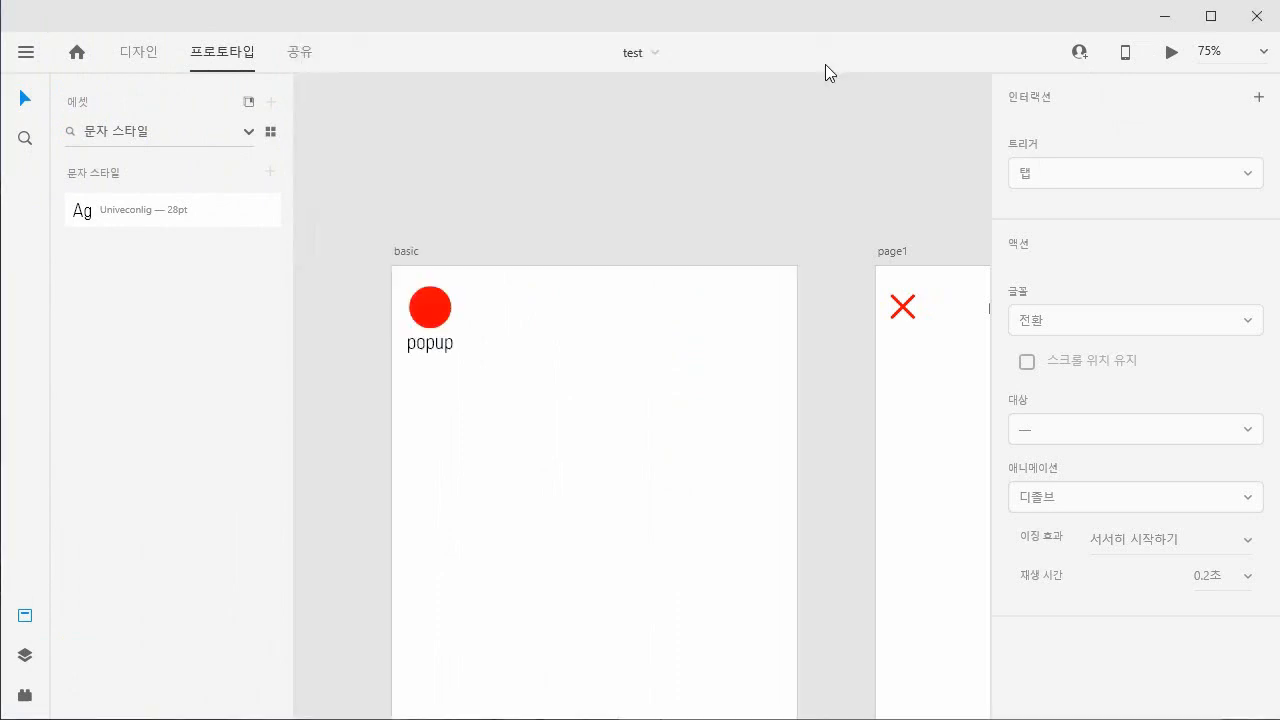
Inspect the red circle's interaction settings, and switch to Chrome to view the Step5 section of the Adobe XD guide PDF.
{"action": "left_click", "coordinate": [441, 308]}
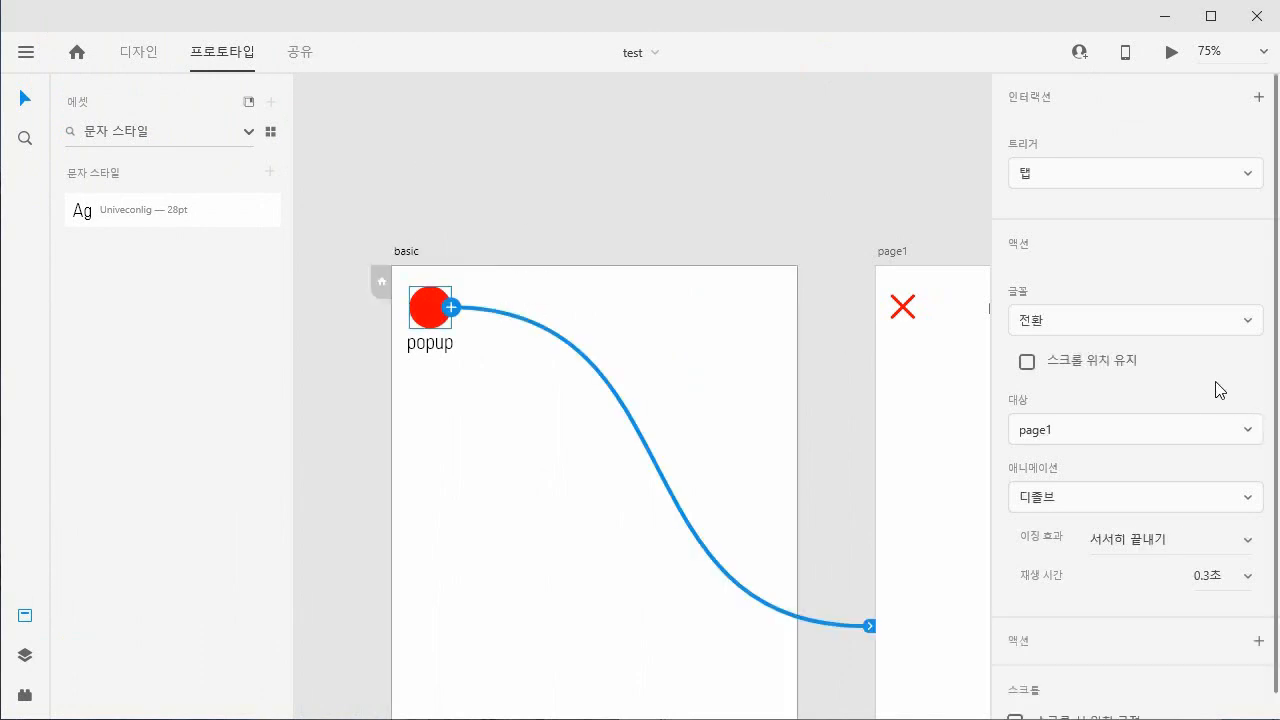
{"action": "scroll", "coordinate": [1220, 390], "scroll_direction": "down", "scroll_amount": 1}
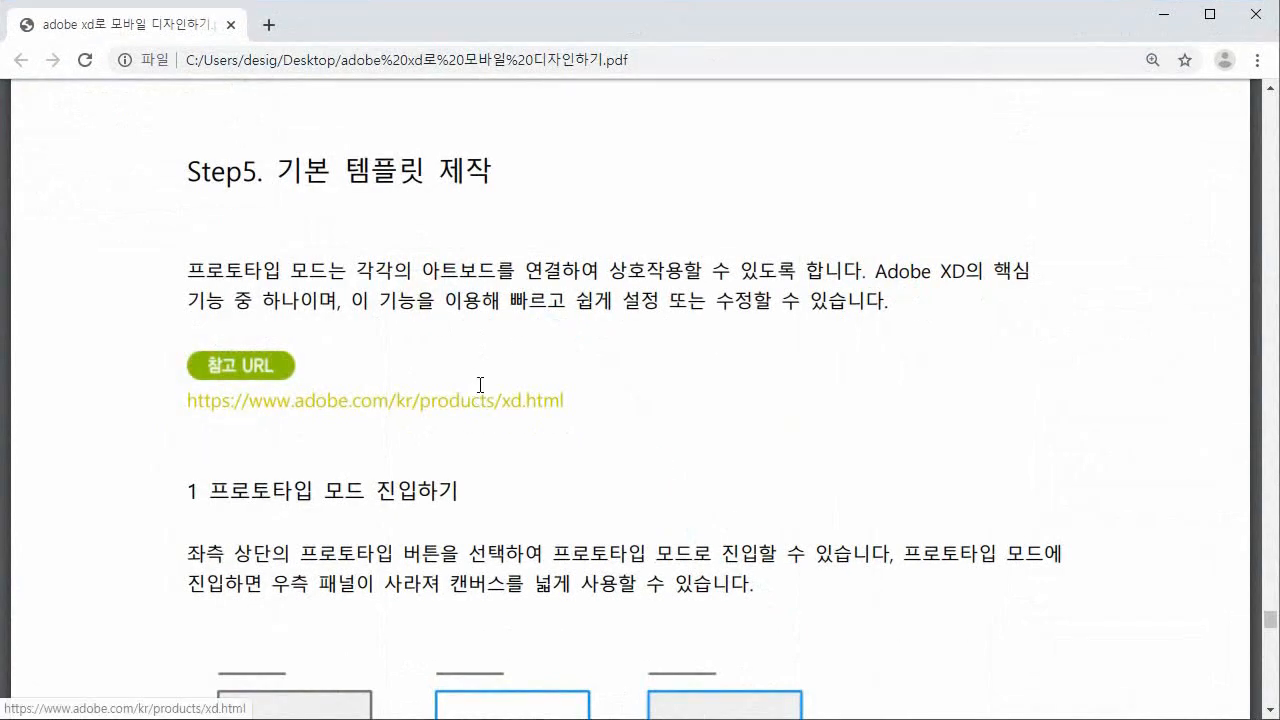
Read the guide's Step5 sections on entering Prototype mode and applying a screen transition to a button, and switch back to Adobe XD.
{"action": "scroll", "coordinate": [480, 390], "scroll_direction": "down", "scroll_amount": 4}
{"action": "scroll", "coordinate": [480, 385], "scroll_direction": "down", "scroll_amount": 10}
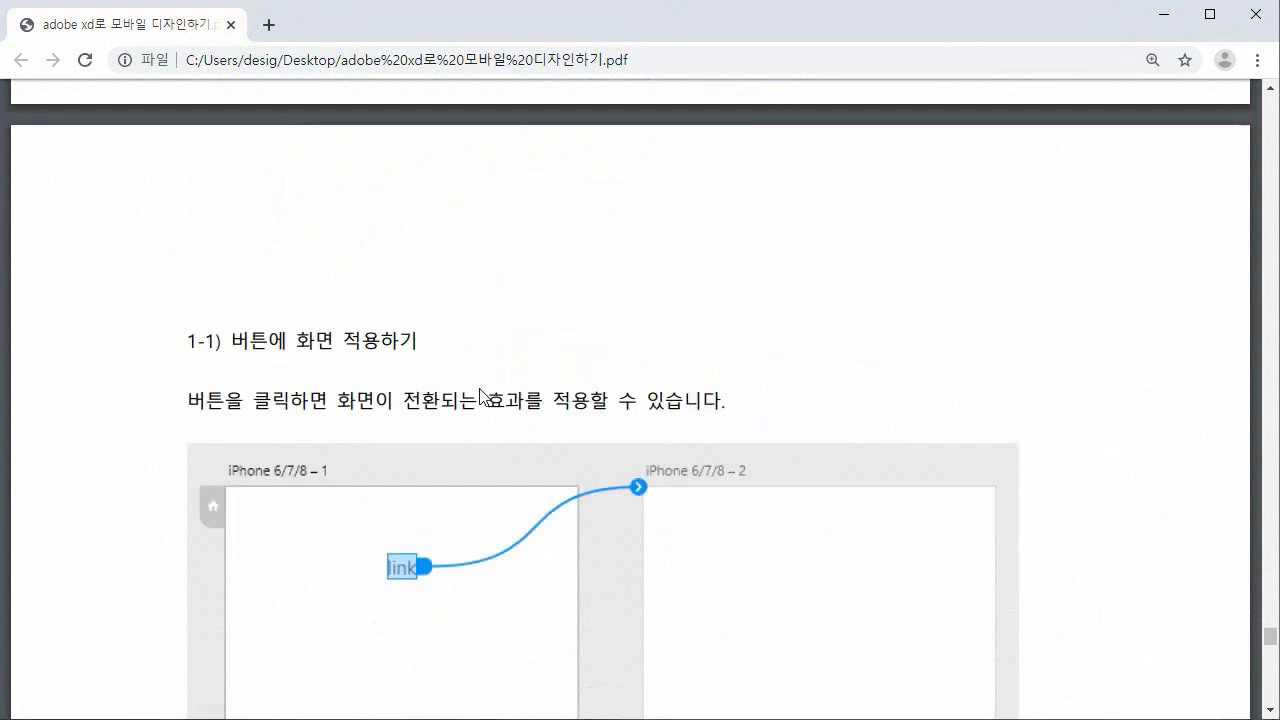
{"action": "scroll", "coordinate": [480, 400], "scroll_direction": "down", "scroll_amount": 14}
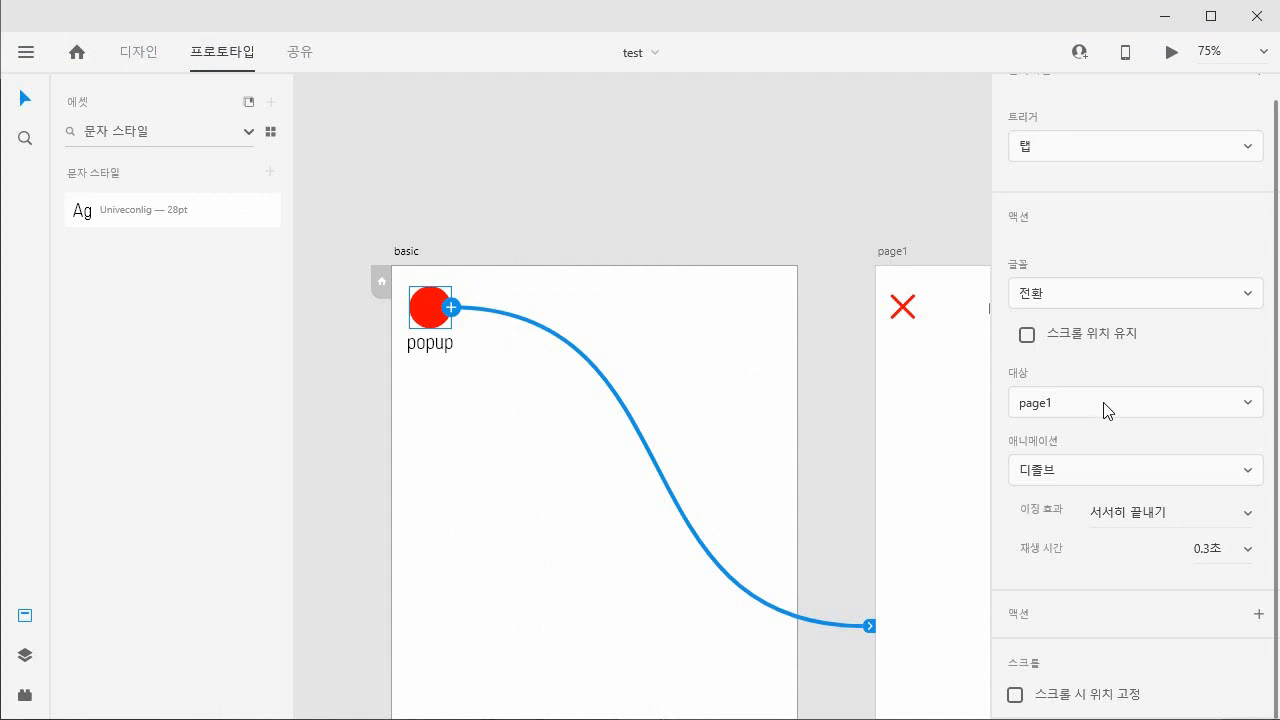
Set the red circle's transition animation to 왼쪽으로 슬라이드 and the X icon's animation to 오른쪽으로 슬라이드.
{"action": "left_click", "coordinate": [1110, 470]}
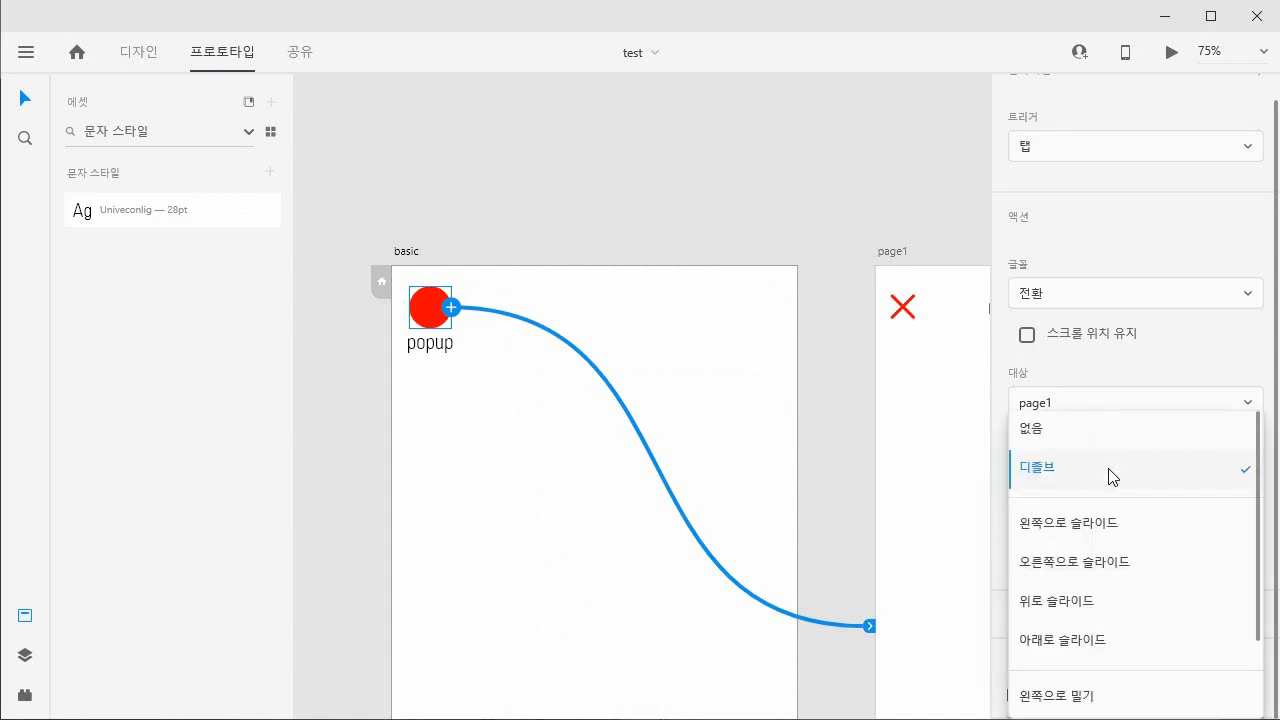
{"action": "left_click", "coordinate": [1136, 526]}
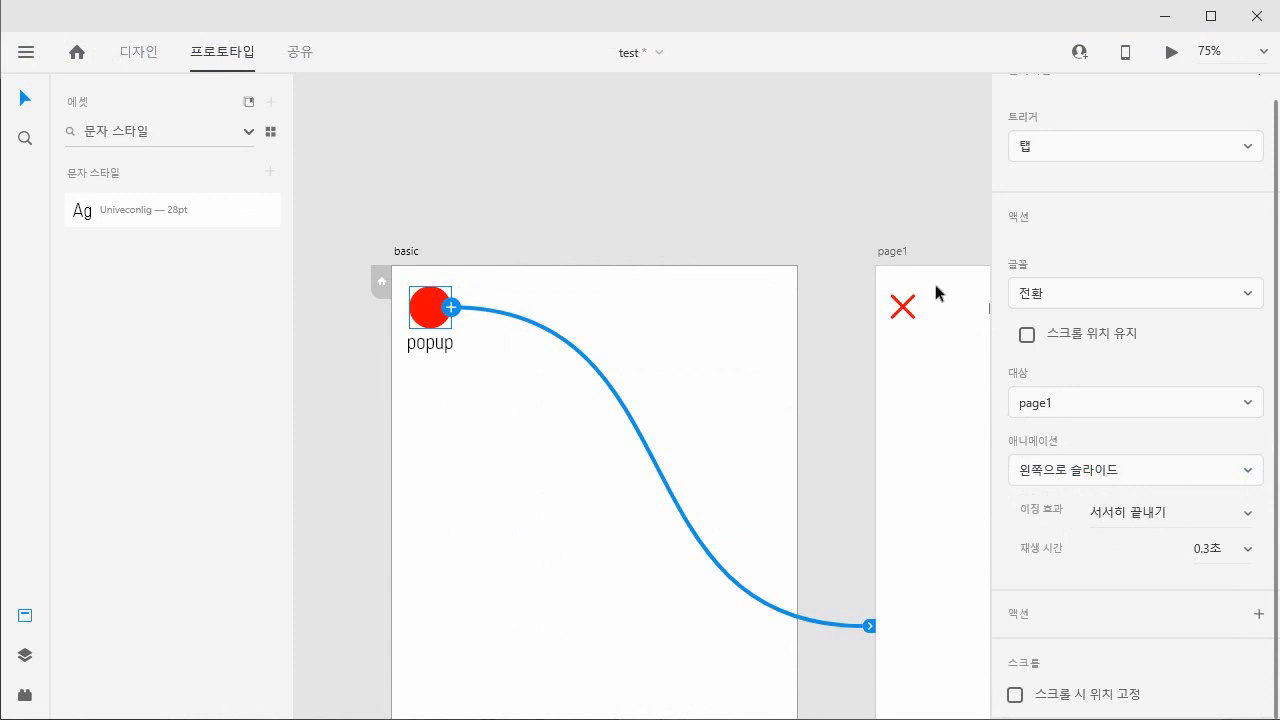
{"action": "left_click", "coordinate": [905, 306]}
{"action": "left_click", "coordinate": [1166, 468]}
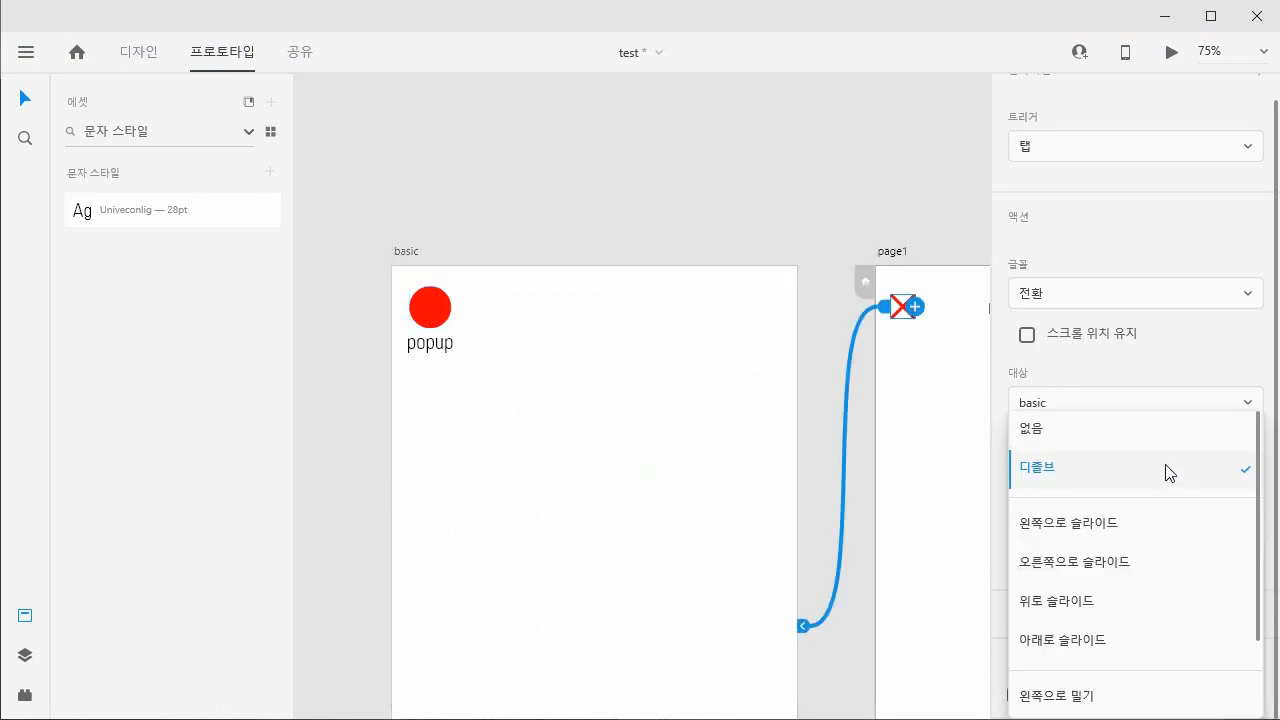
{"action": "left_click", "coordinate": [1161, 568]}
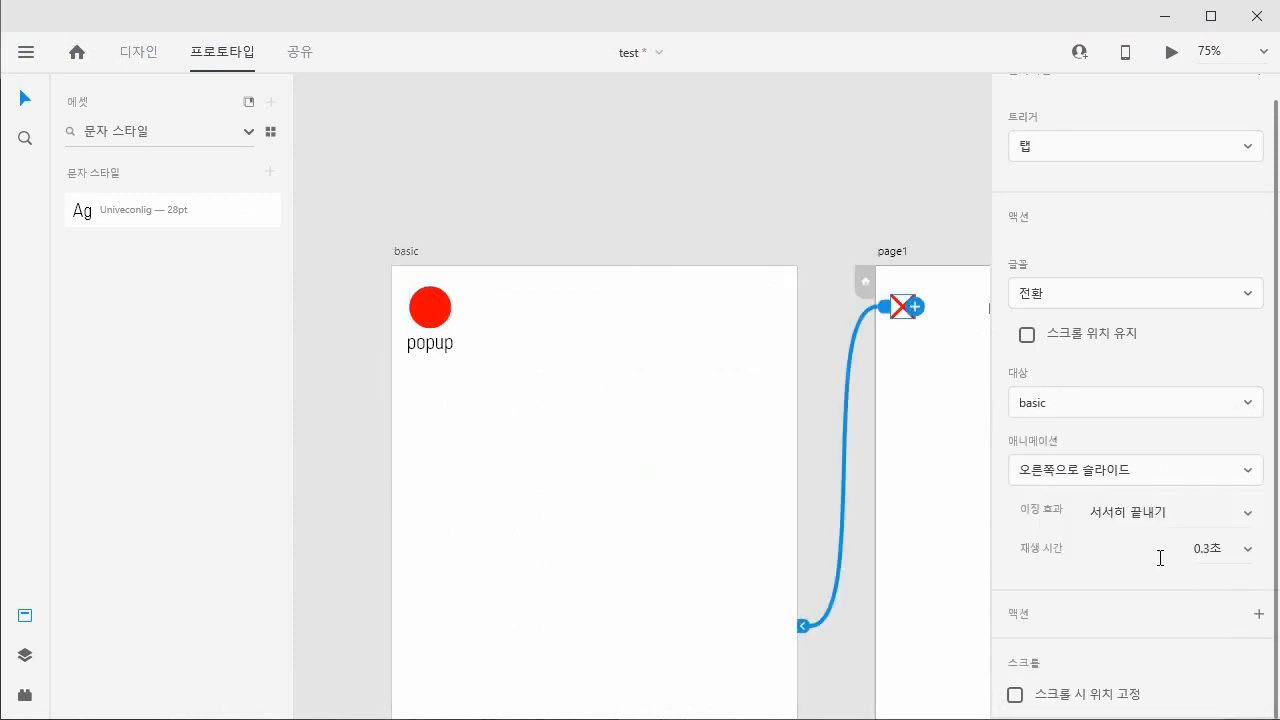
{"action": "left_click", "coordinate": [1159, 481]}
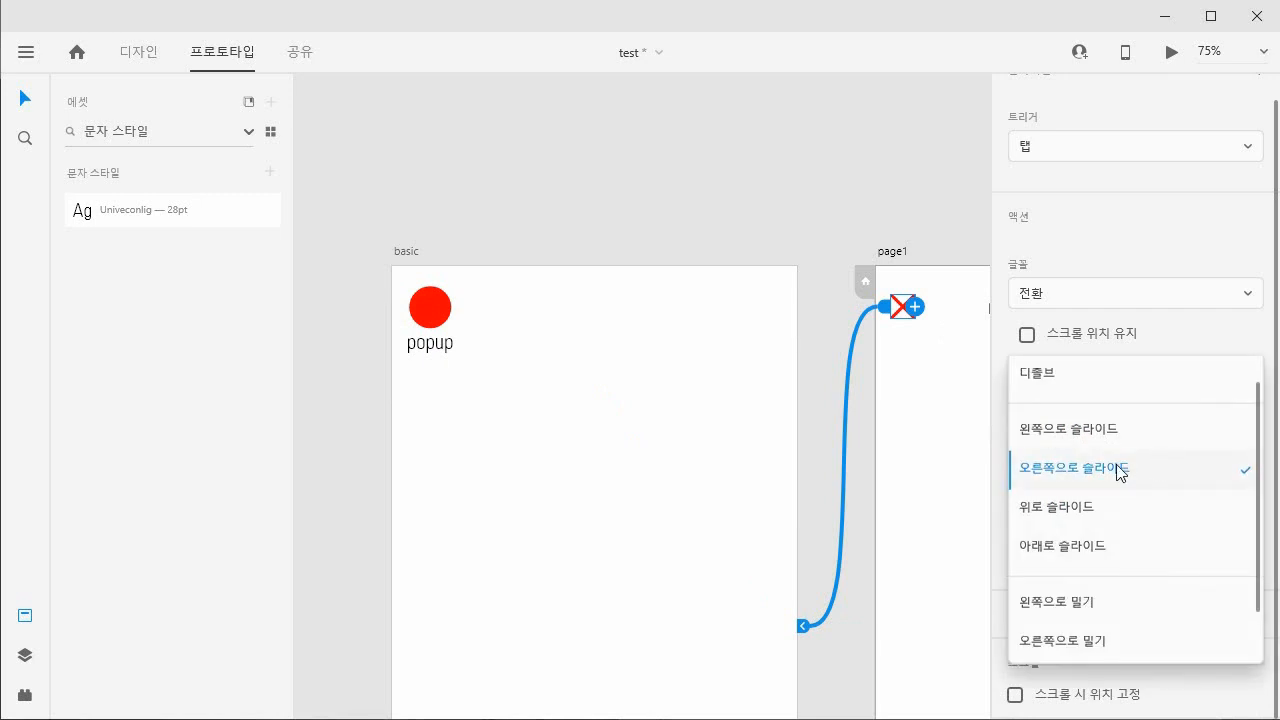
{"action": "left_click", "coordinate": [786, 440]}
Preview the prototype, test the slide transitions of the X icon and the red circle, and minimize the preview.
{"action": "left_click", "coordinate": [1171, 51]}
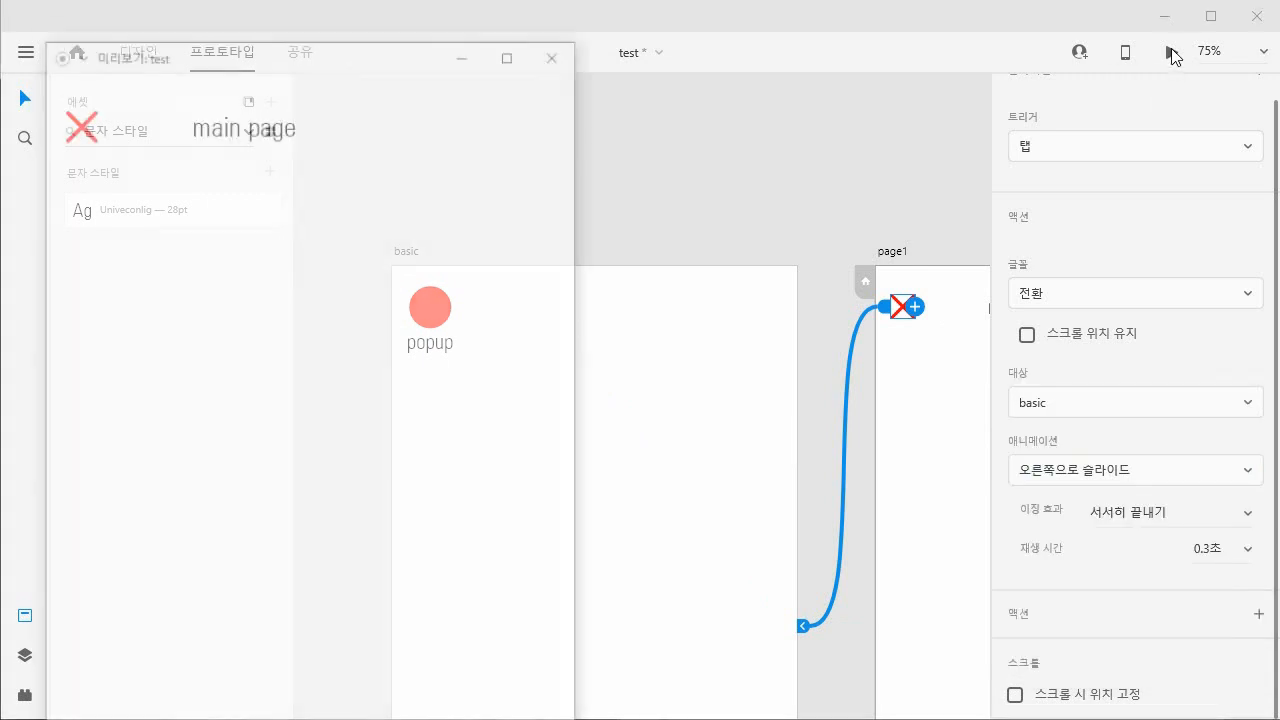
{"action": "left_click", "coordinate": [80, 124]}
{"action": "left_click", "coordinate": [86, 126]}
{"action": "left_click", "coordinate": [92, 125]}
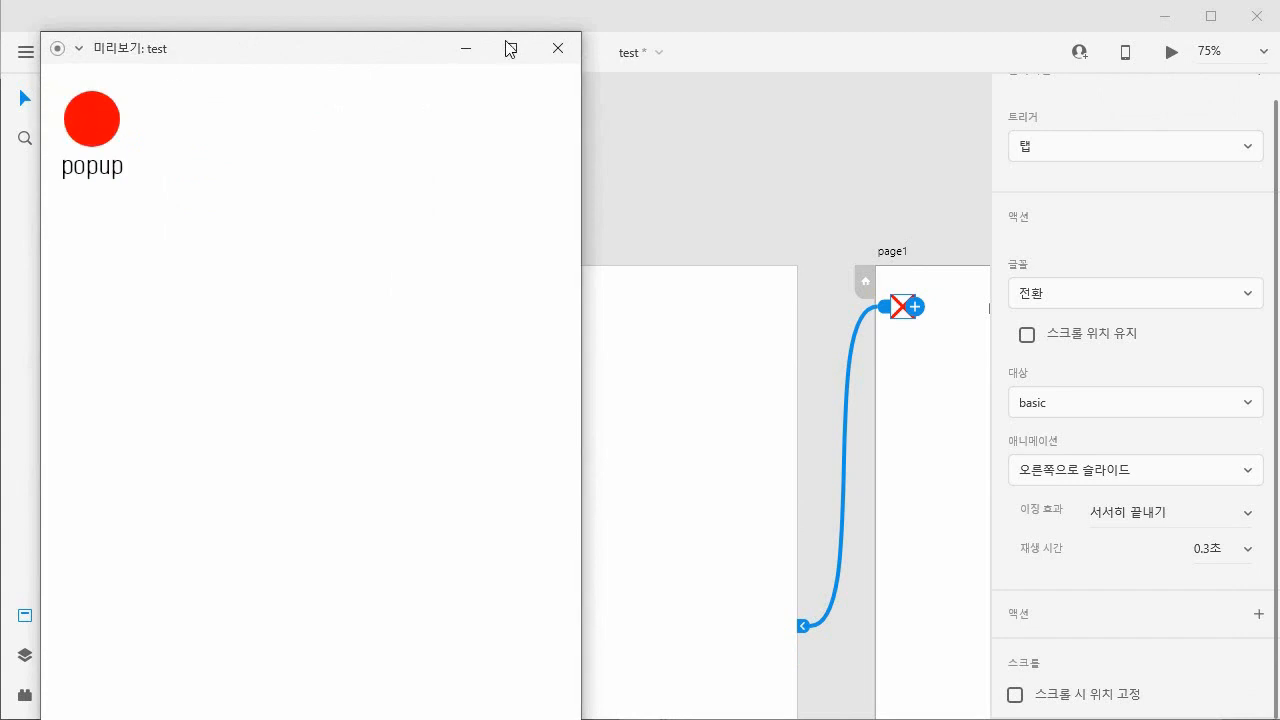
{"action": "left_click", "coordinate": [469, 49]}
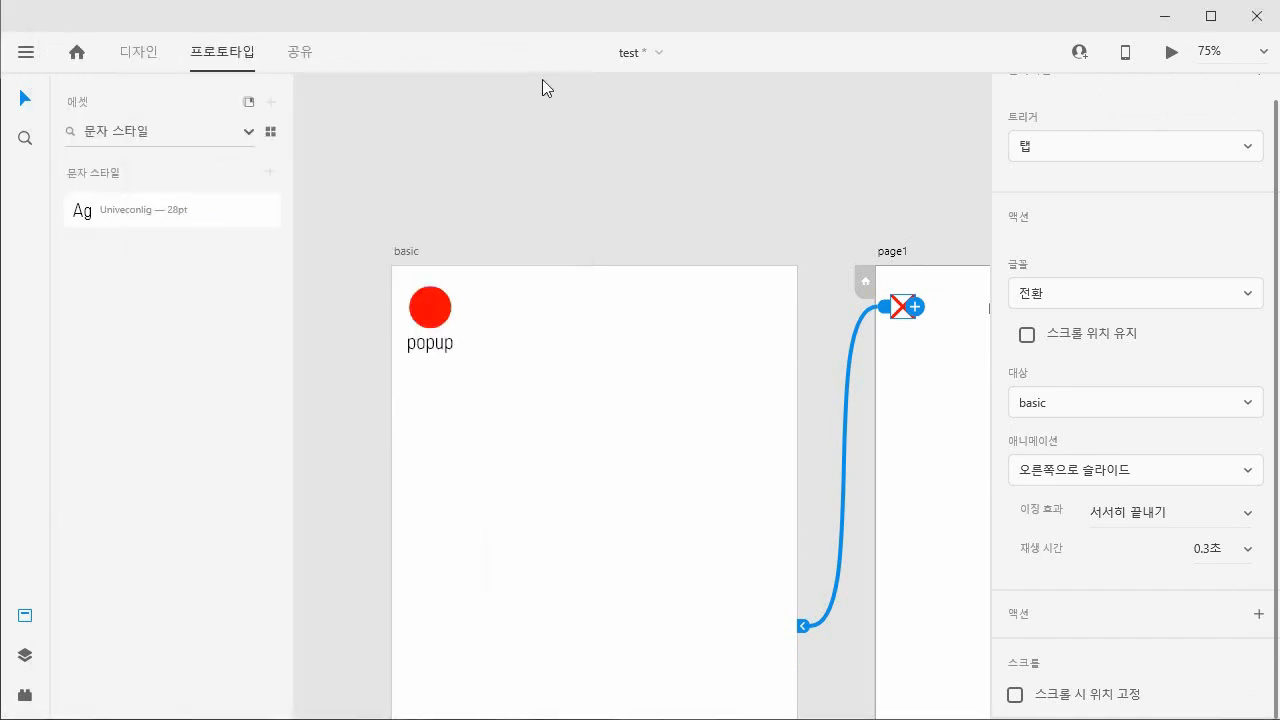
{"action": "left_click", "coordinate": [805, 210]}
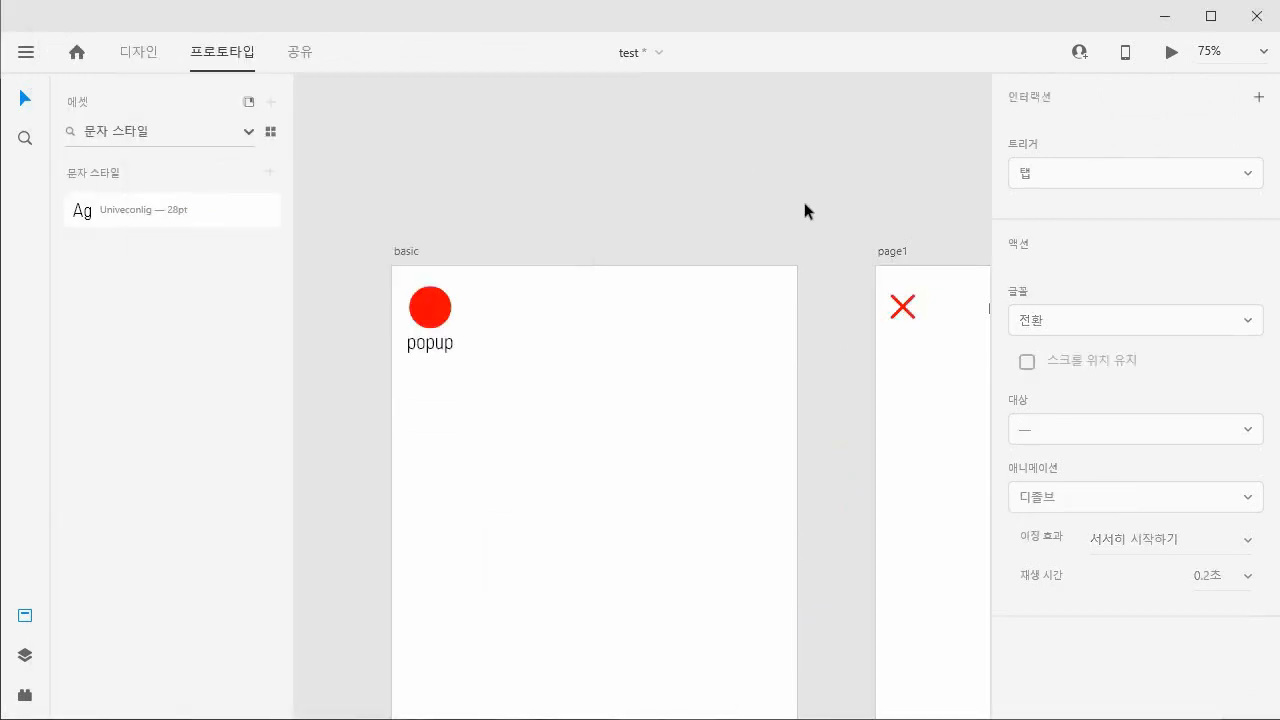
Add a second action, 오디오 재생, to the red circle's interaction on the "basic" artboard.
{"action": "left_click", "coordinate": [422, 308]}
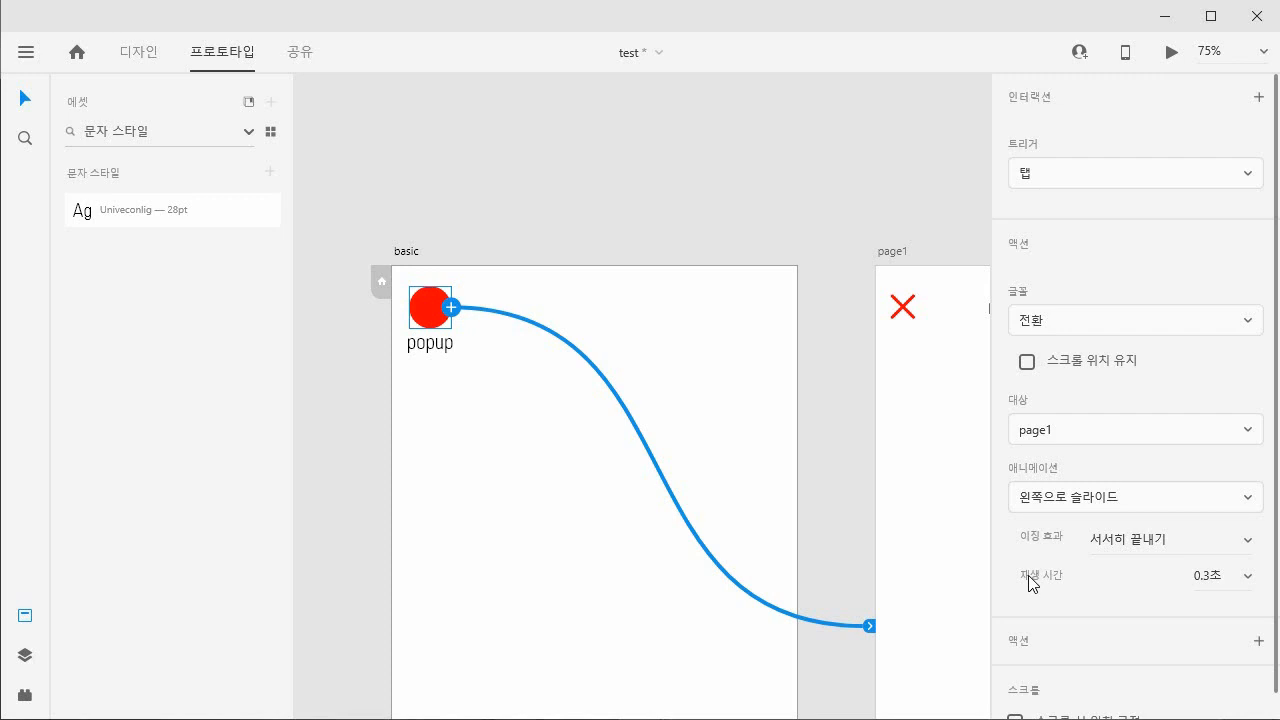
{"action": "scroll", "coordinate": [1030, 582], "scroll_direction": "down", "scroll_amount": 1}
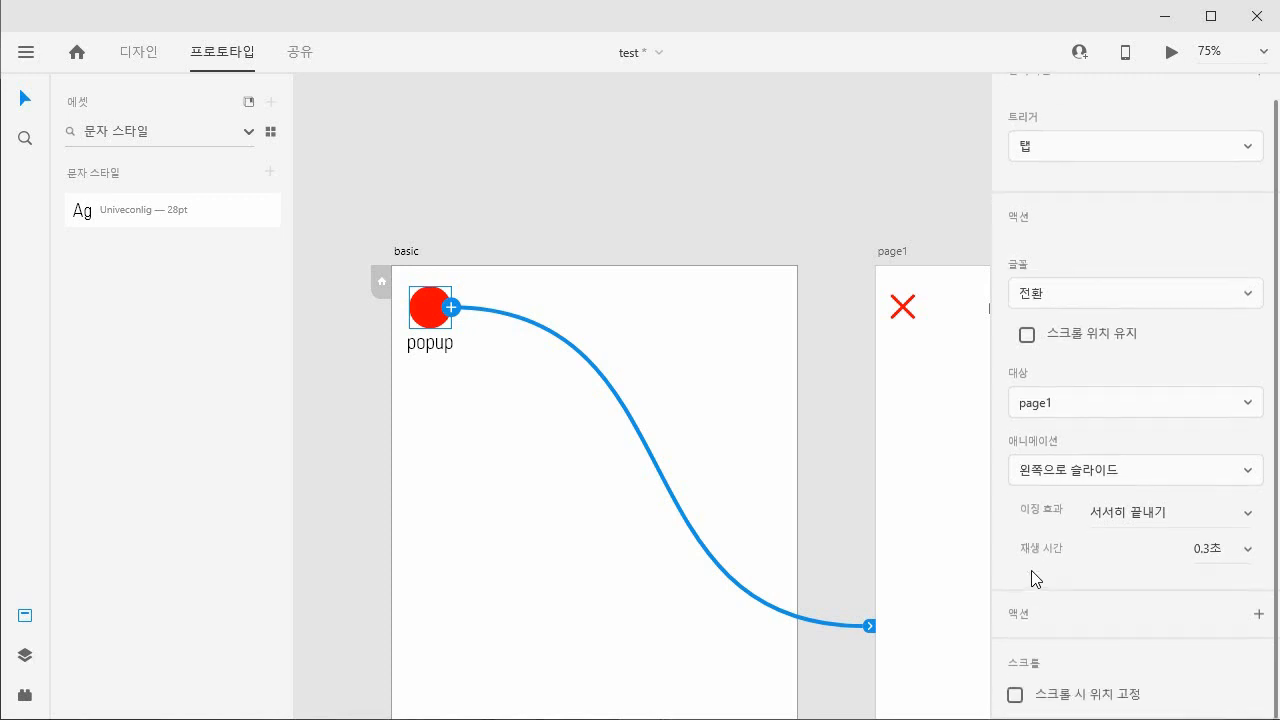
{"action": "left_click", "coordinate": [1259, 614]}
{"action": "scroll", "coordinate": [1125, 615], "scroll_direction": "down", "scroll_amount": 3}
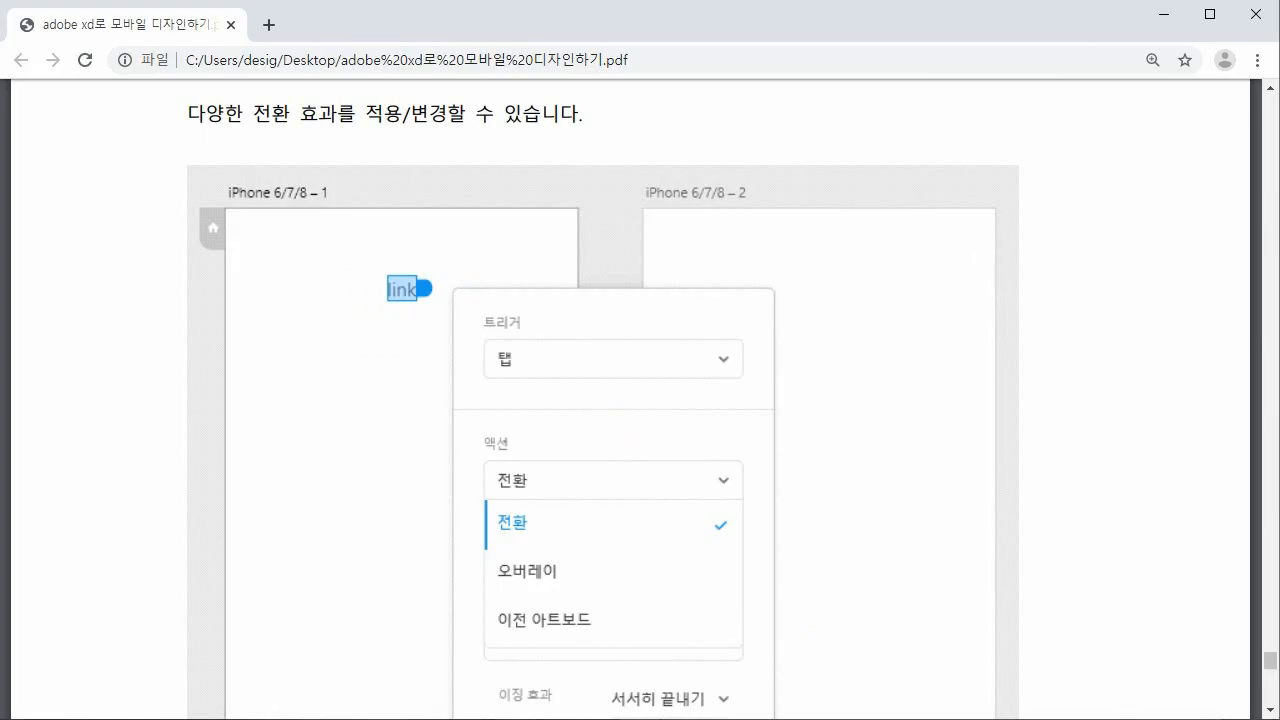
Switch to Chrome and read the guide's sections on prototype preview, live mobile preview and publishing the prototype.
{"action": "scroll", "coordinate": [566, 490], "scroll_direction": "down", "scroll_amount": 5}
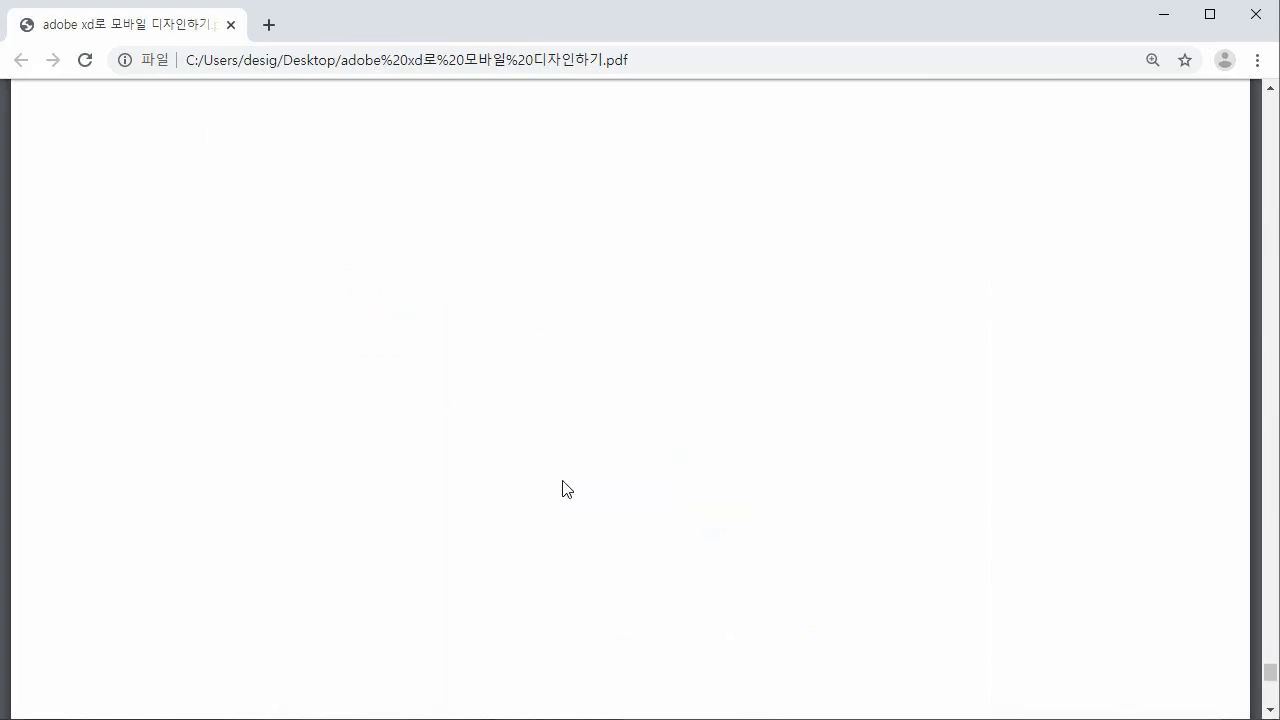
{"action": "scroll", "coordinate": [566, 489], "scroll_direction": "up", "scroll_amount": 2}
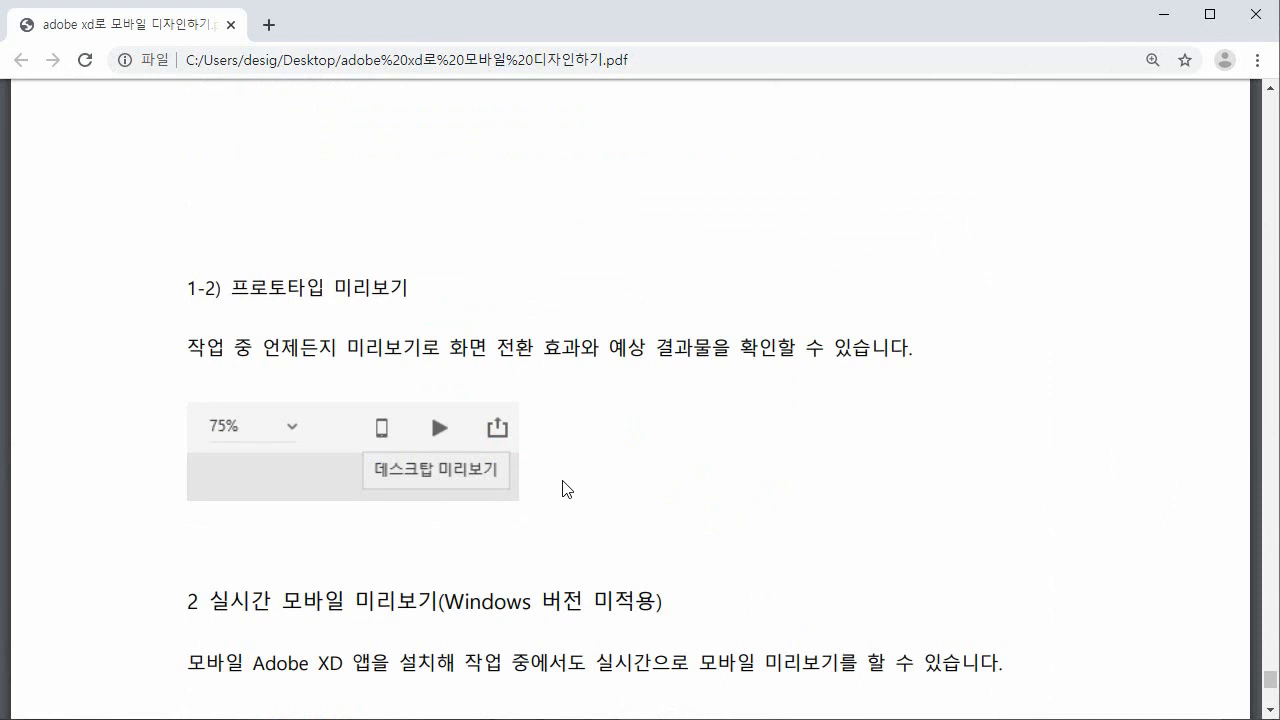
{"action": "scroll", "coordinate": [566, 489], "scroll_direction": "down", "scroll_amount": 2}
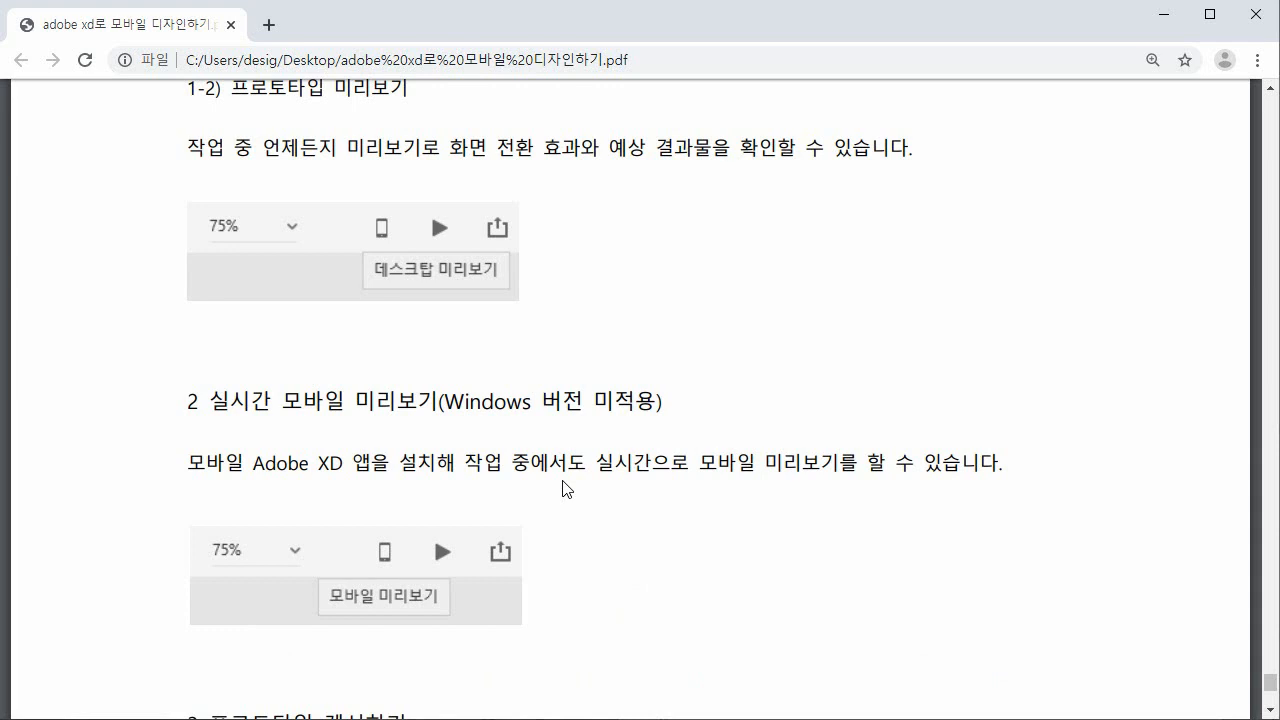
{"action": "scroll", "coordinate": [563, 488], "scroll_direction": "down", "scroll_amount": 6}
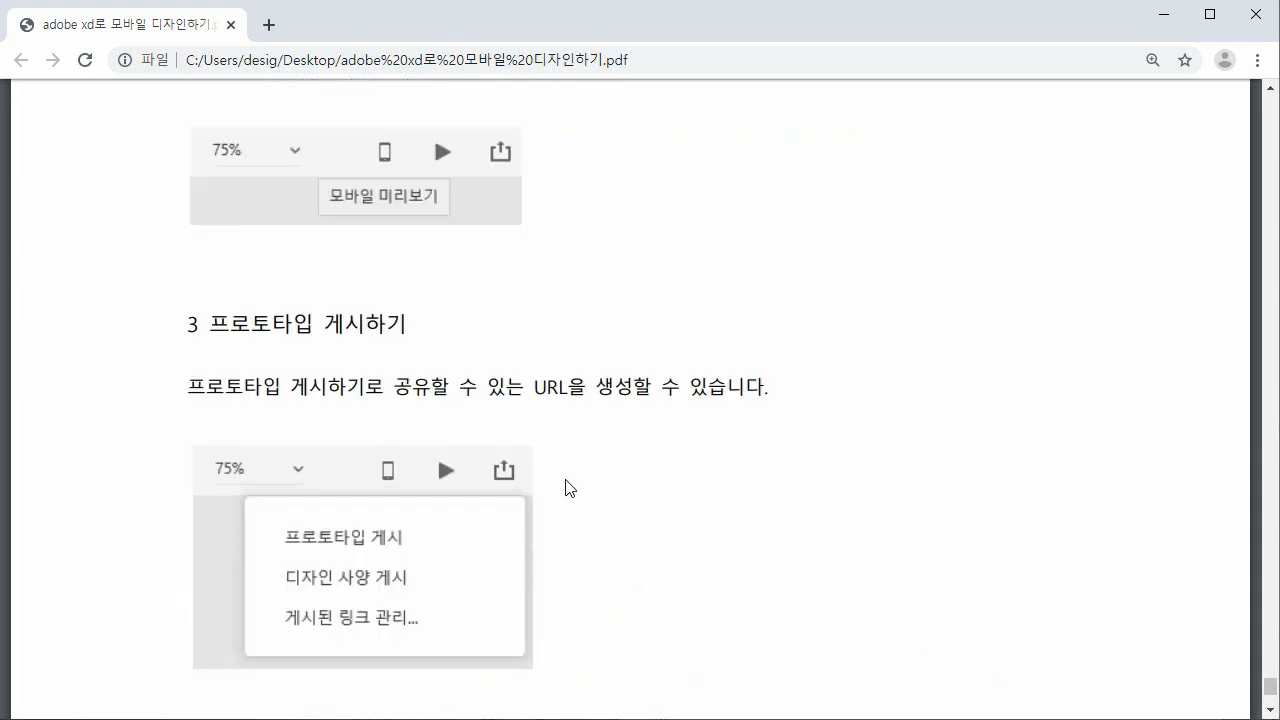
{"action": "scroll", "coordinate": [569, 483], "scroll_direction": "down", "scroll_amount": 3}
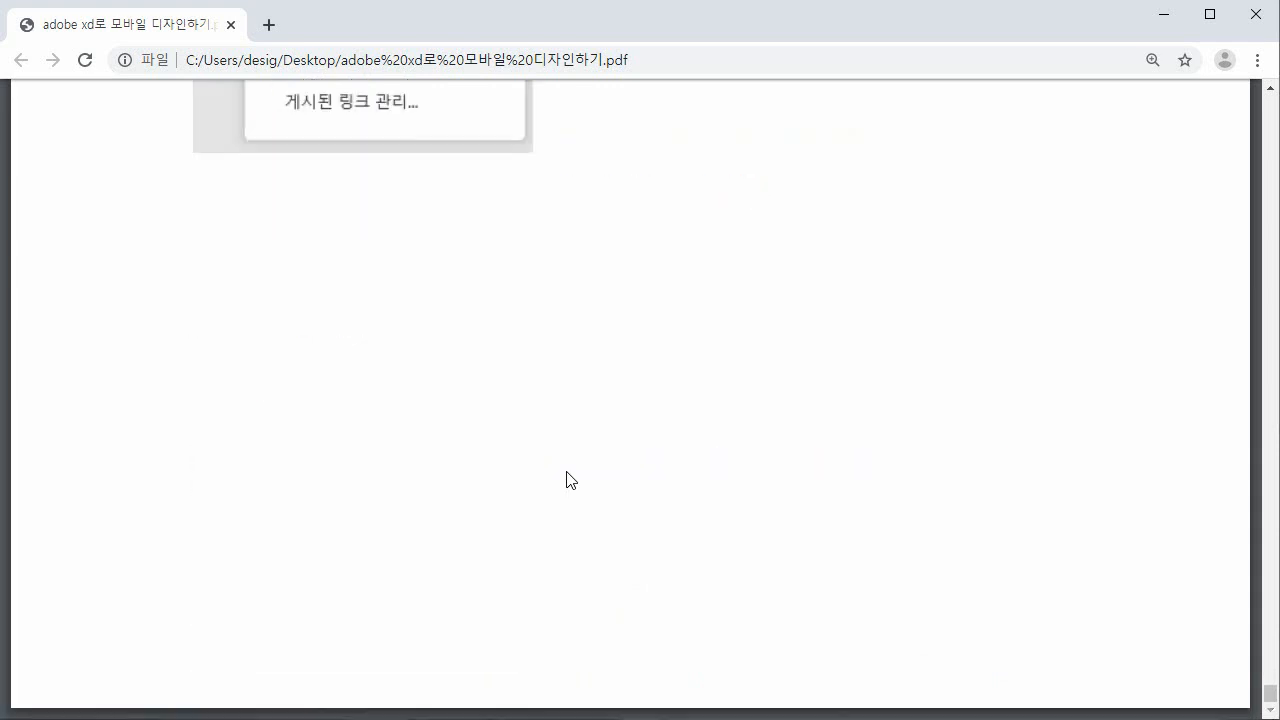
{"action": "scroll", "coordinate": [571, 477], "scroll_direction": "up", "scroll_amount": 6}
{"action": "scroll", "coordinate": [573, 475], "scroll_direction": "down", "scroll_amount": 2}
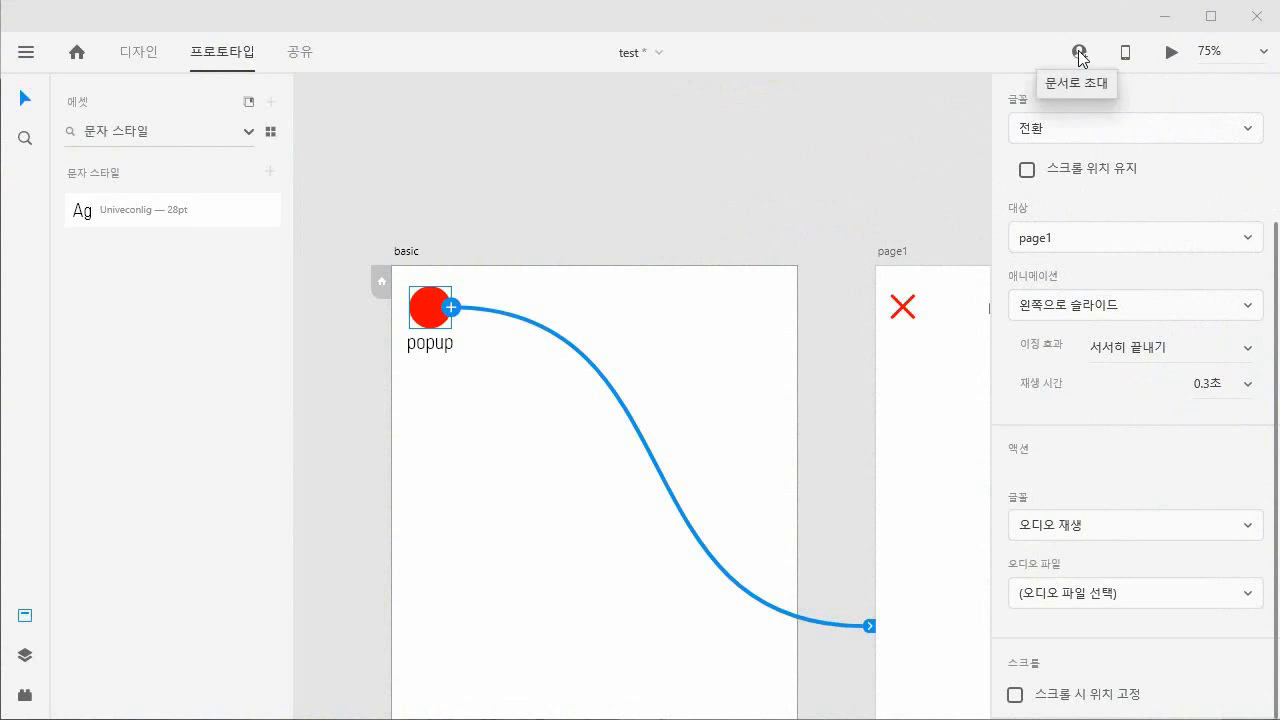
Return to Adobe XD and try to open the document invitation feature for sharing test.
{"action": "left_click", "coordinate": [1264, 52]}
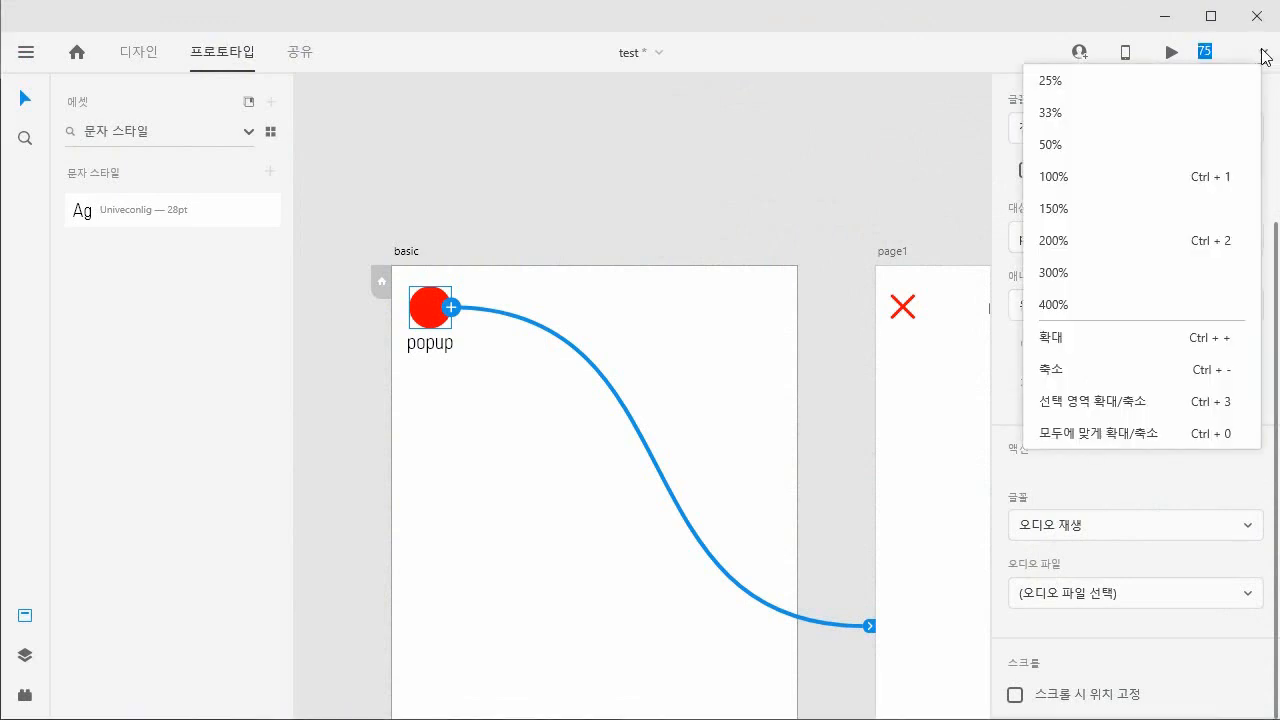
{"action": "left_click", "coordinate": [1084, 51]}
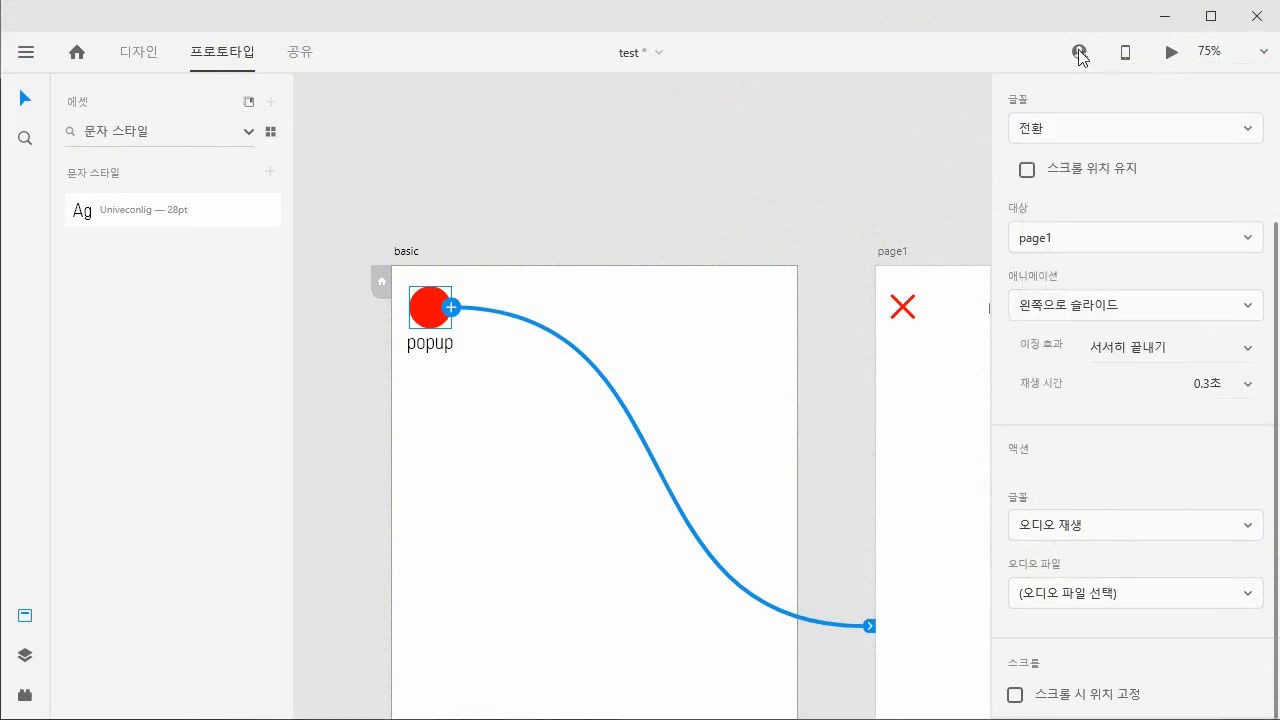
{"action": "left_click", "coordinate": [1082, 52]}
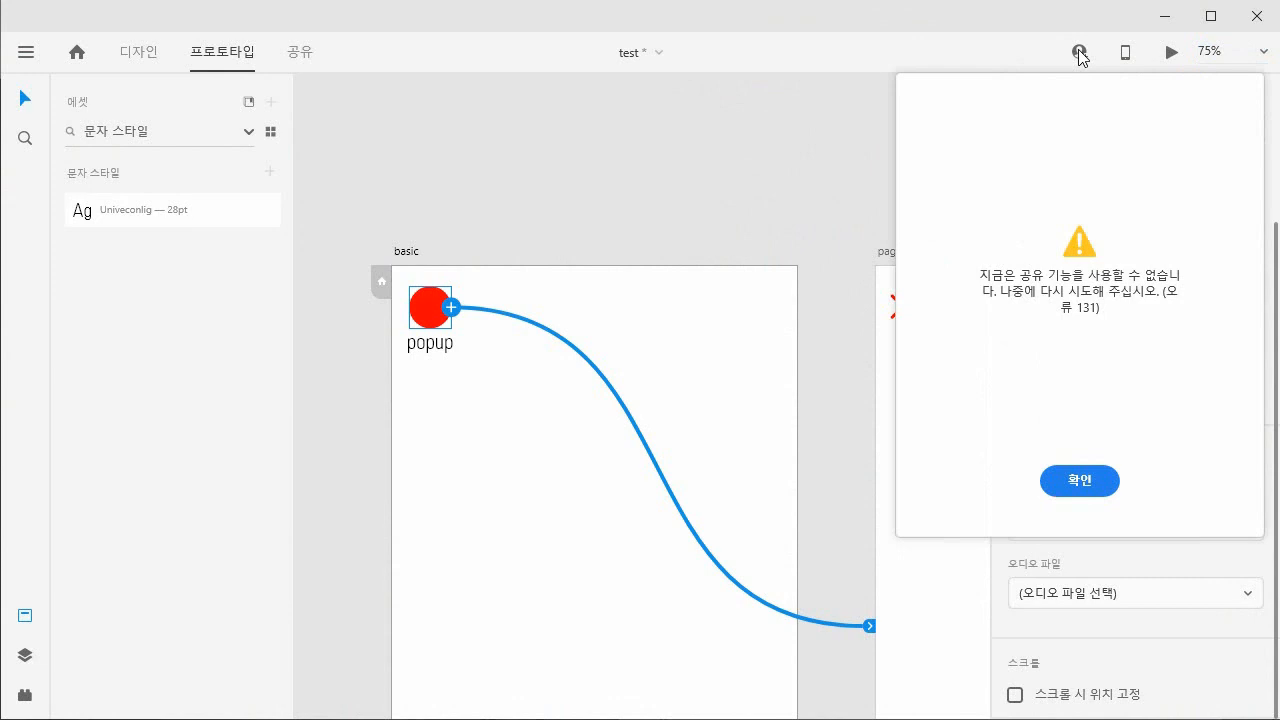
{"action": "left_click", "coordinate": [1080, 482]}
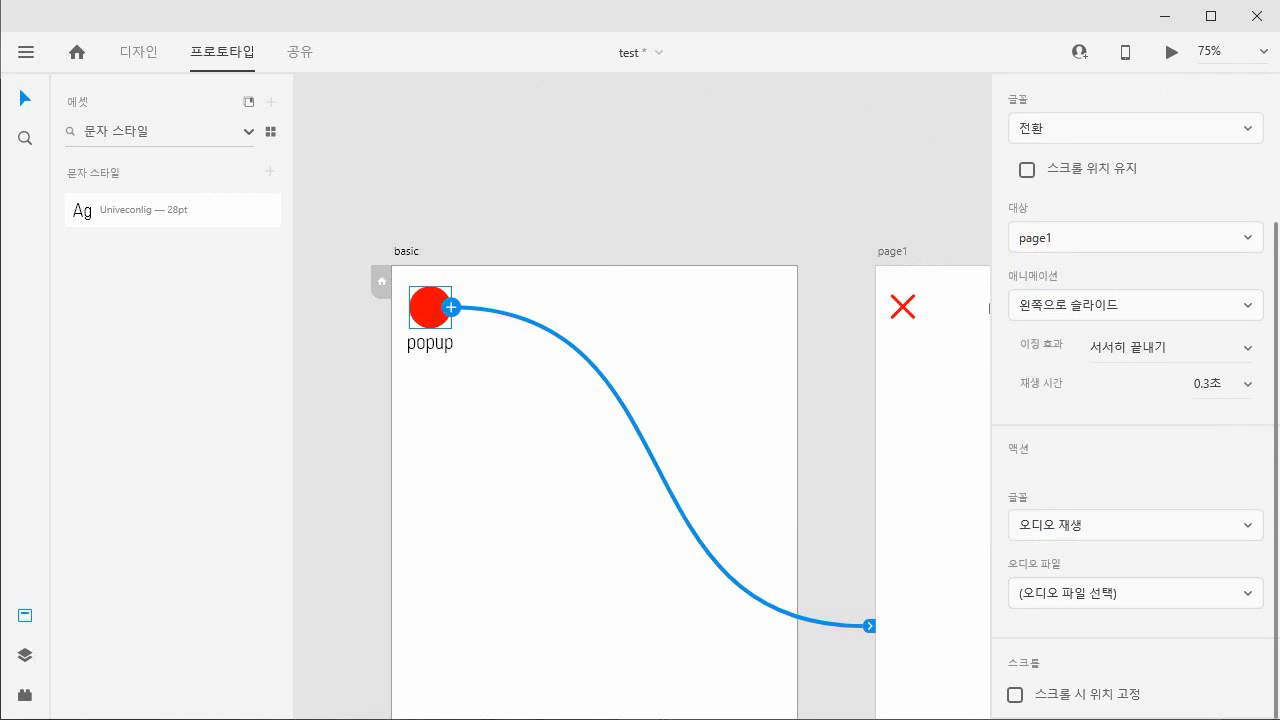
Switch to Chrome and close the window with the Adobe XD guide PDF.
{"action": "left_click", "coordinate": [557, 717]}
{"action": "scroll", "coordinate": [523, 516], "scroll_direction": "down", "scroll_amount": 4}
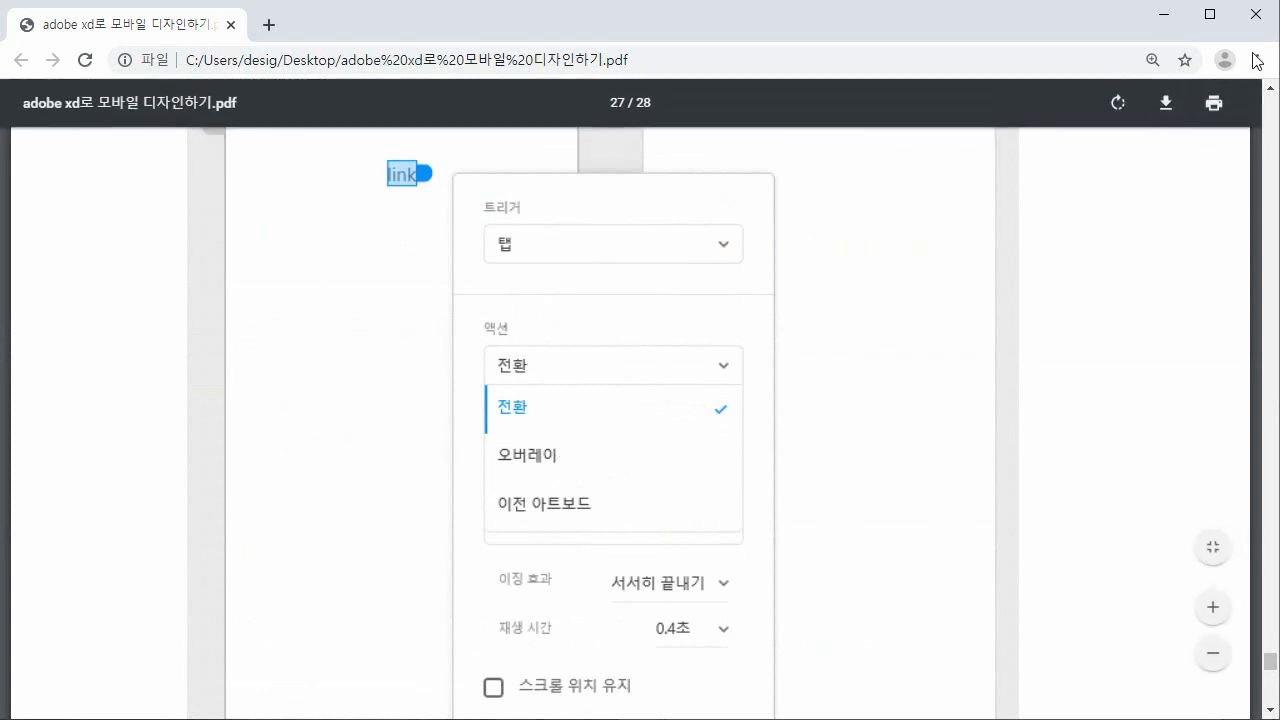
{"action": "left_click", "coordinate": [1254, 15]}
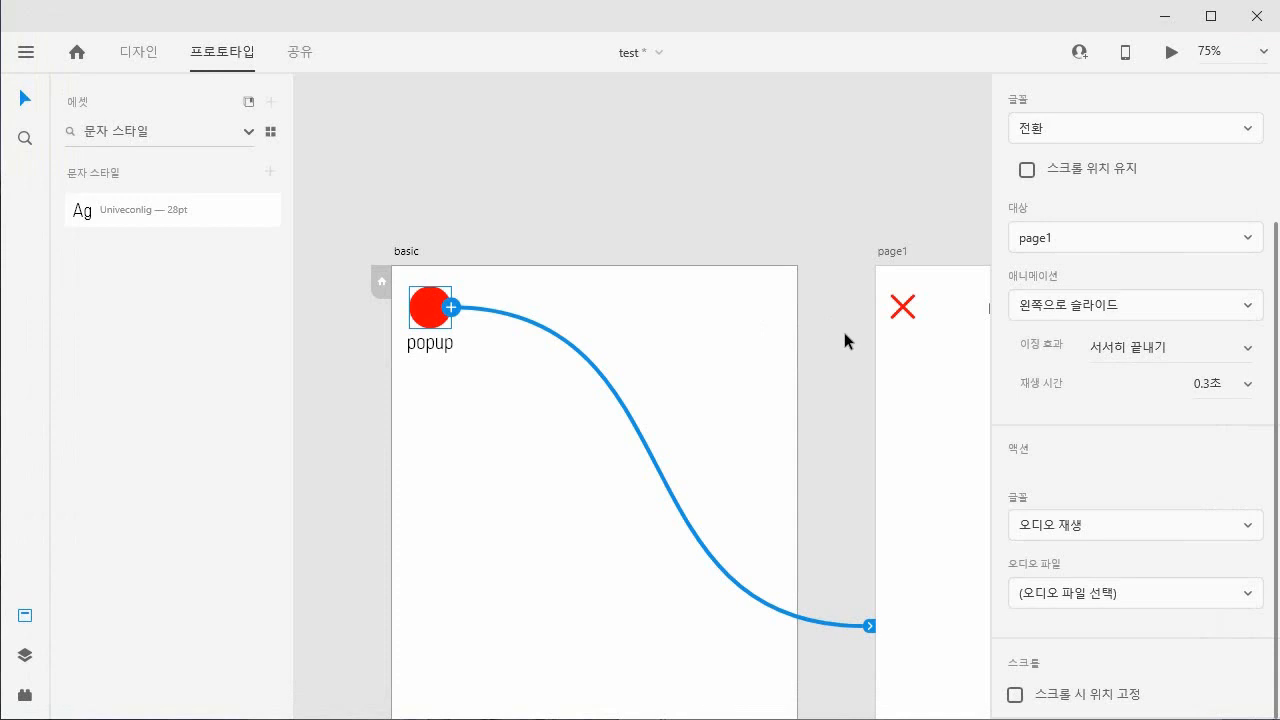
Switch to File Explorer and open the "image source" folder inside the "basic" folder.
{"action": "key", "text": "alt+Tab"}
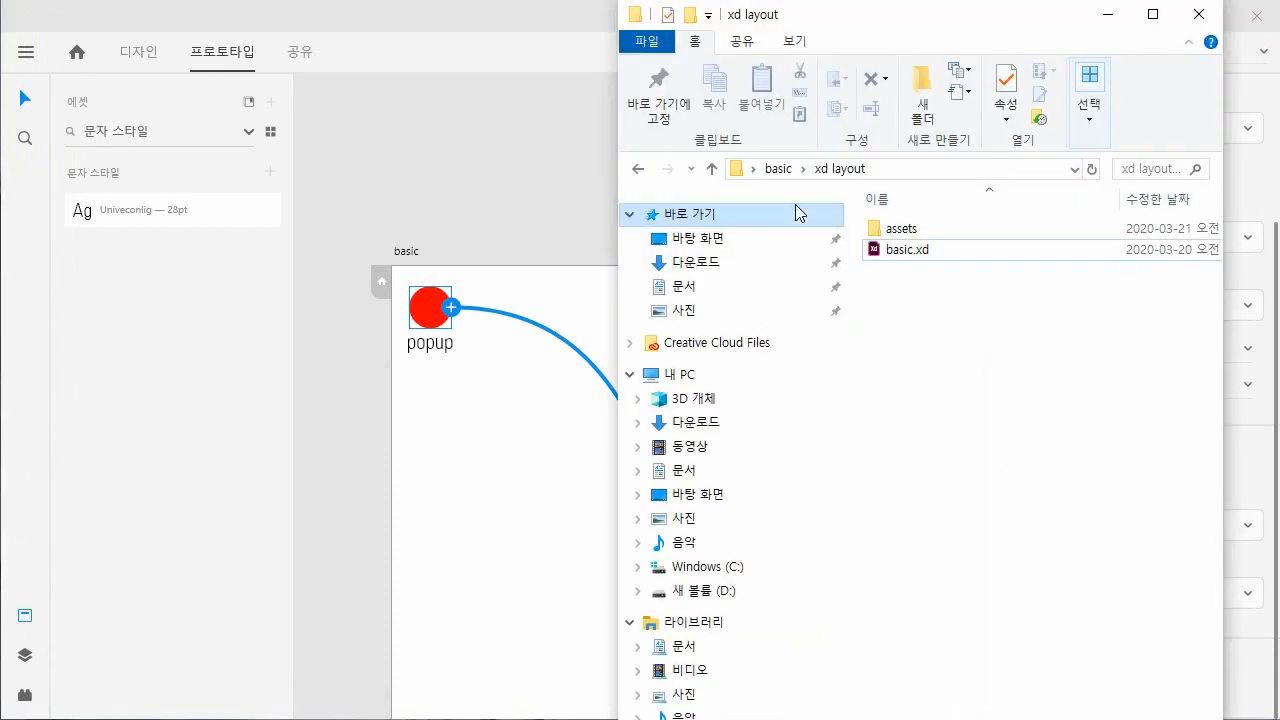
{"action": "left_click", "coordinate": [777, 168]}
{"action": "double_click", "coordinate": [806, 250]}
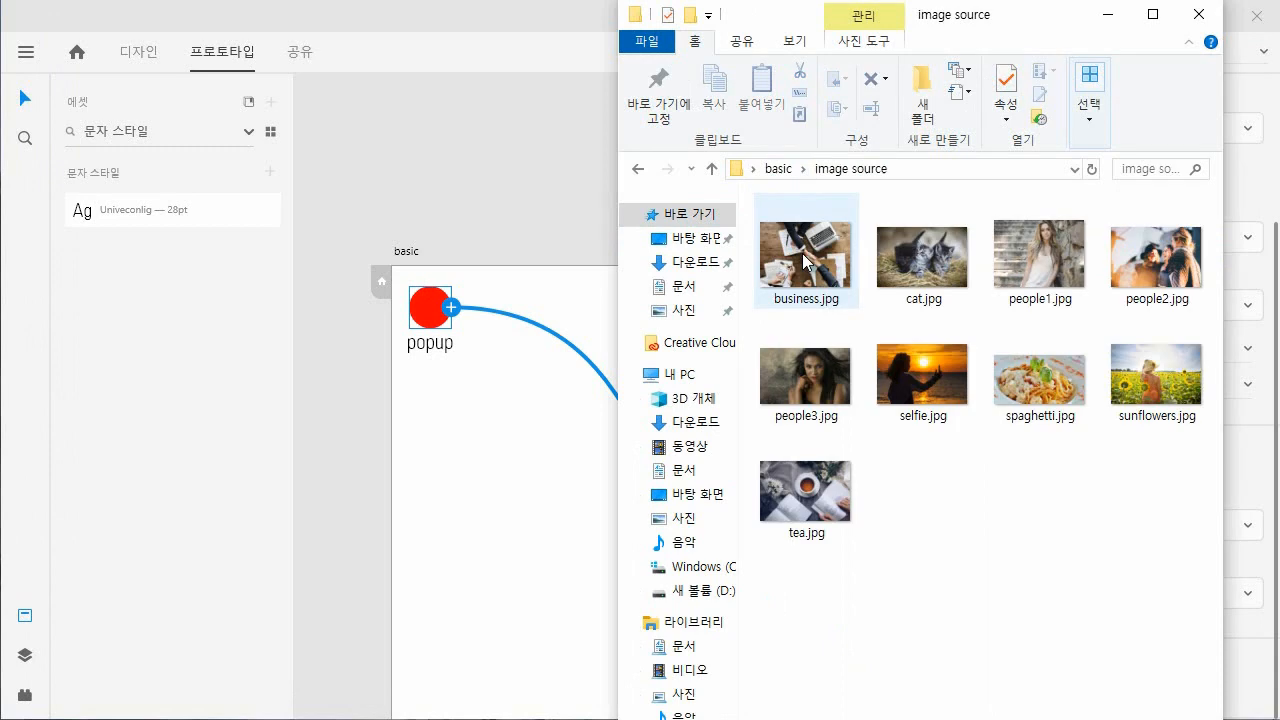
Look through the sample photos in the "image source" folder, from business.jpg and cat.jpg to sunflowers.jpg and tea.jpg.
{"action": "left_click", "coordinate": [806, 258]}
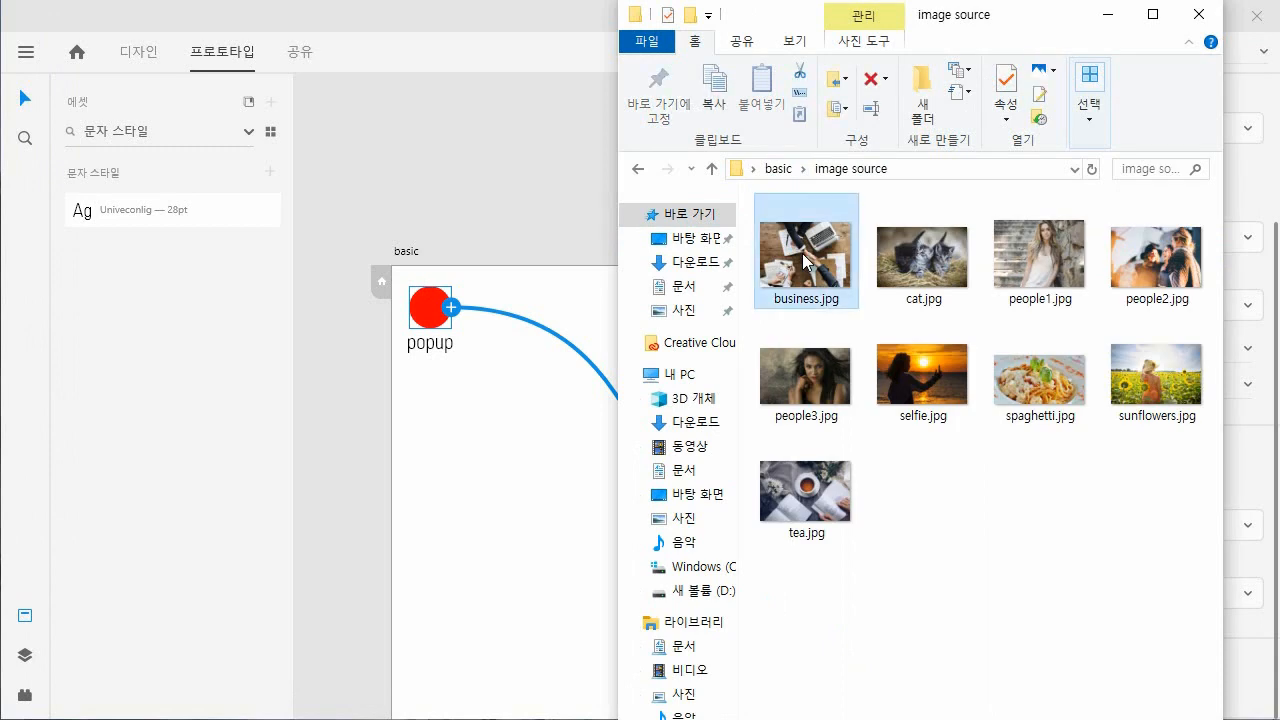
{"action": "left_click", "coordinate": [929, 258]}
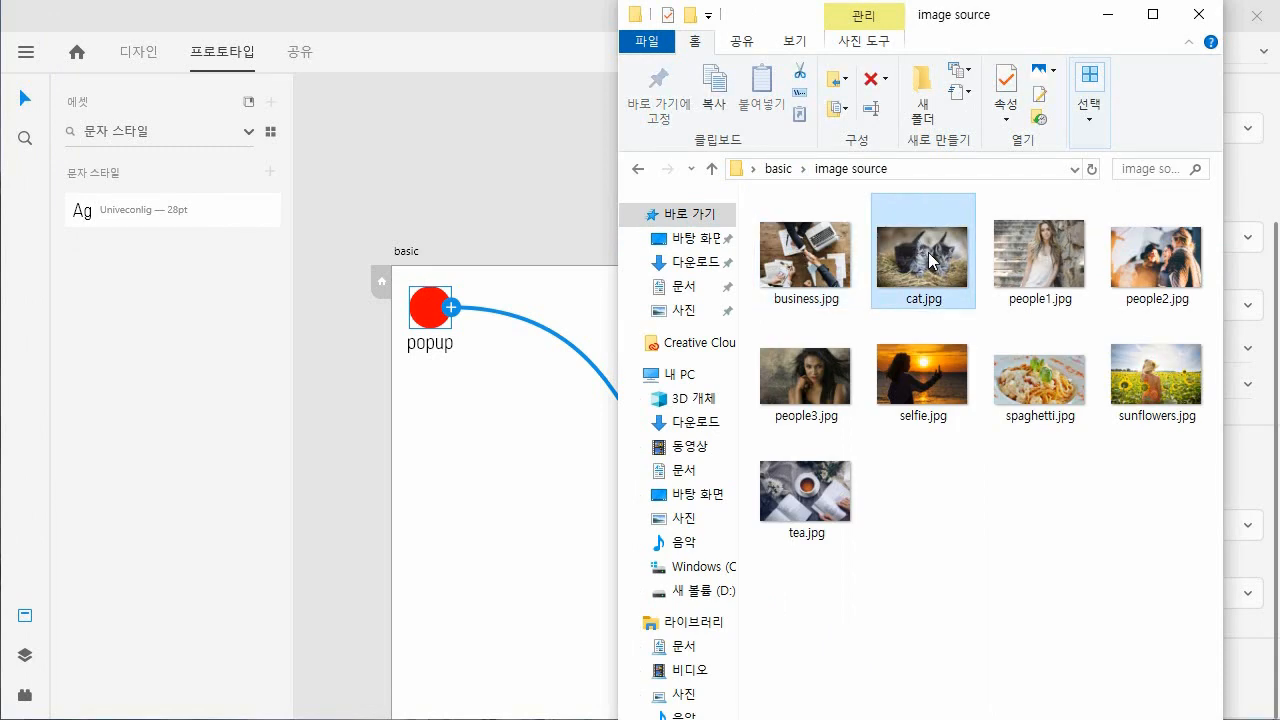
{"action": "left_click", "coordinate": [1058, 266]}
{"action": "left_click", "coordinate": [1155, 265]}
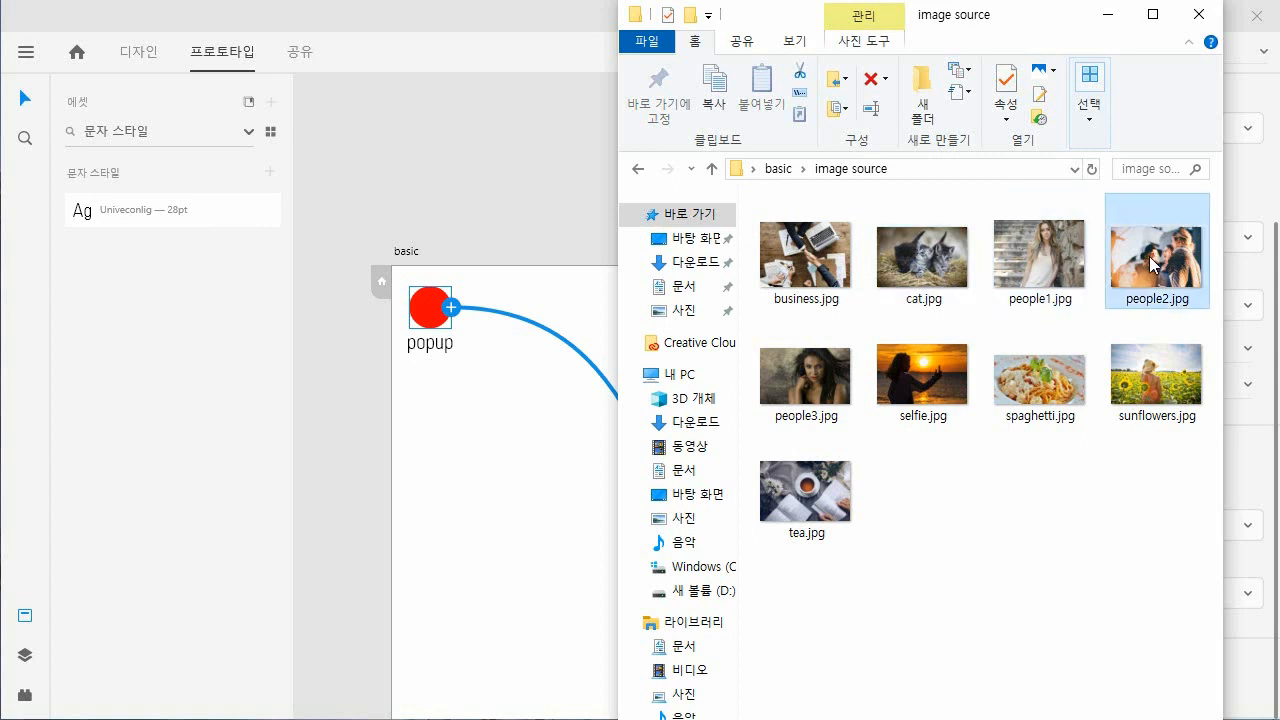
{"action": "left_click", "coordinate": [1155, 383]}
{"action": "left_click", "coordinate": [1062, 386]}
{"action": "left_click", "coordinate": [916, 387]}
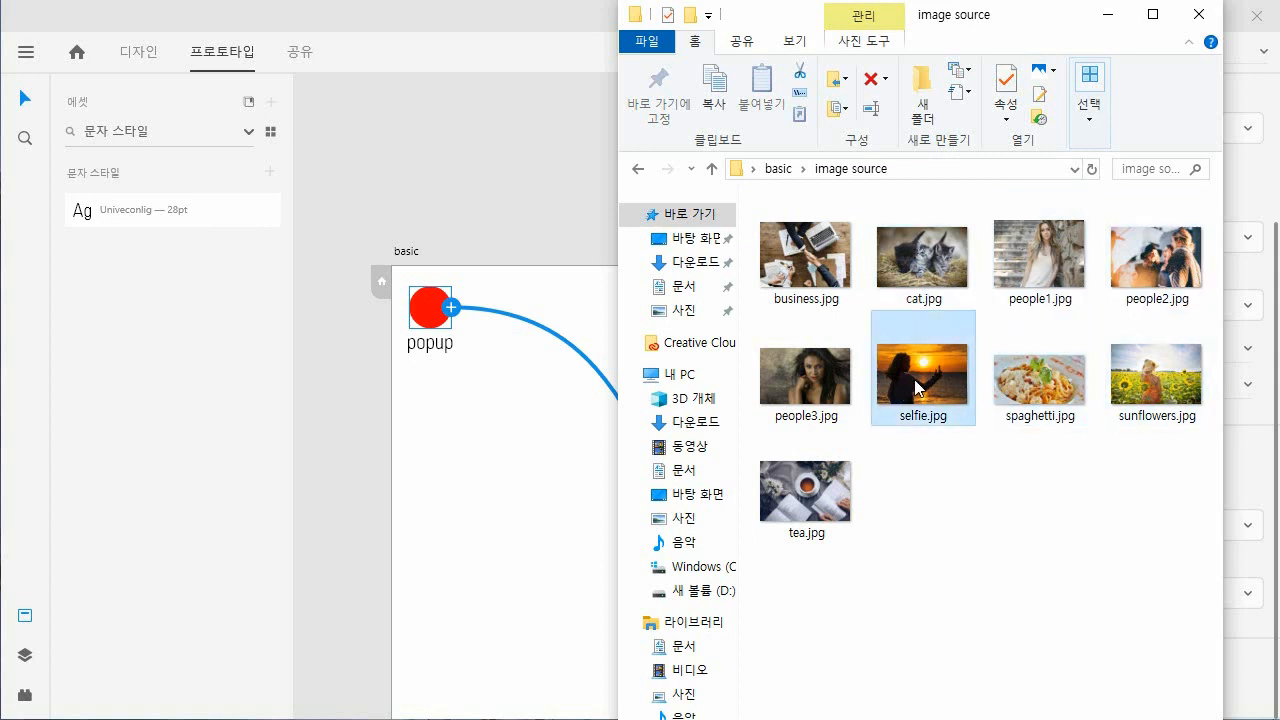
{"action": "left_click", "coordinate": [800, 386]}
{"action": "left_click", "coordinate": [800, 505]}
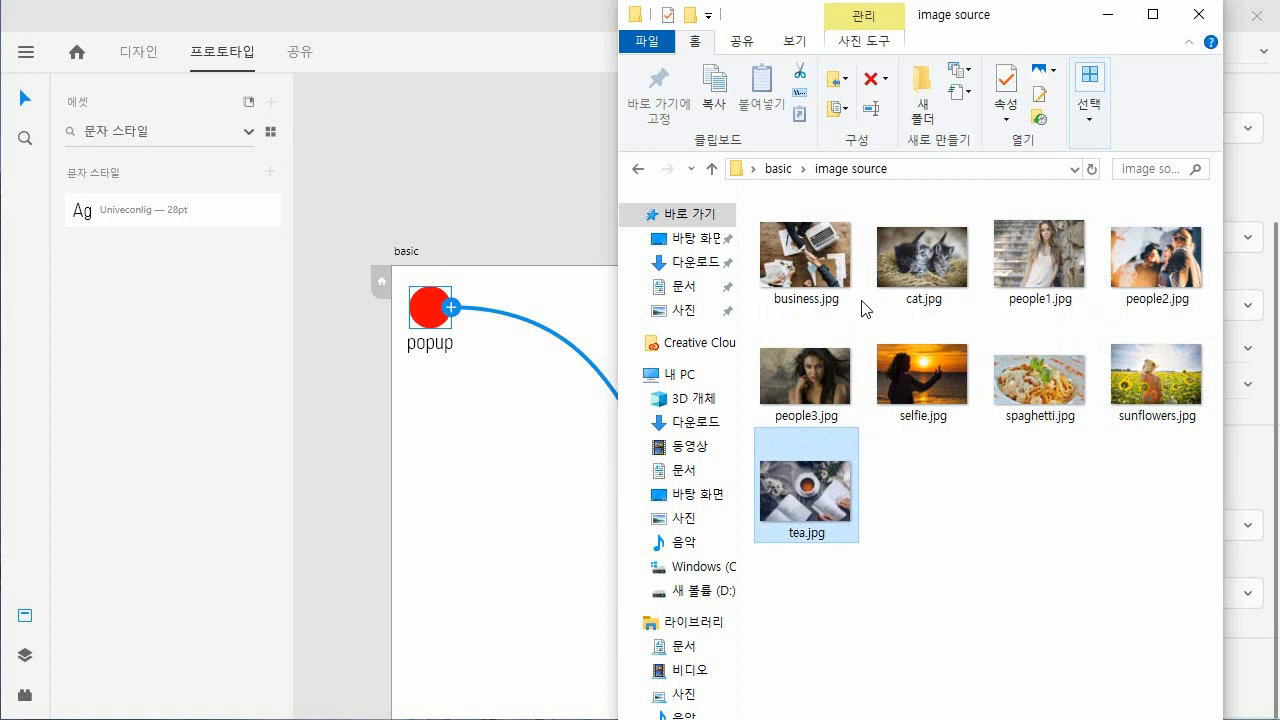
{"action": "left_click", "coordinate": [810, 265]}
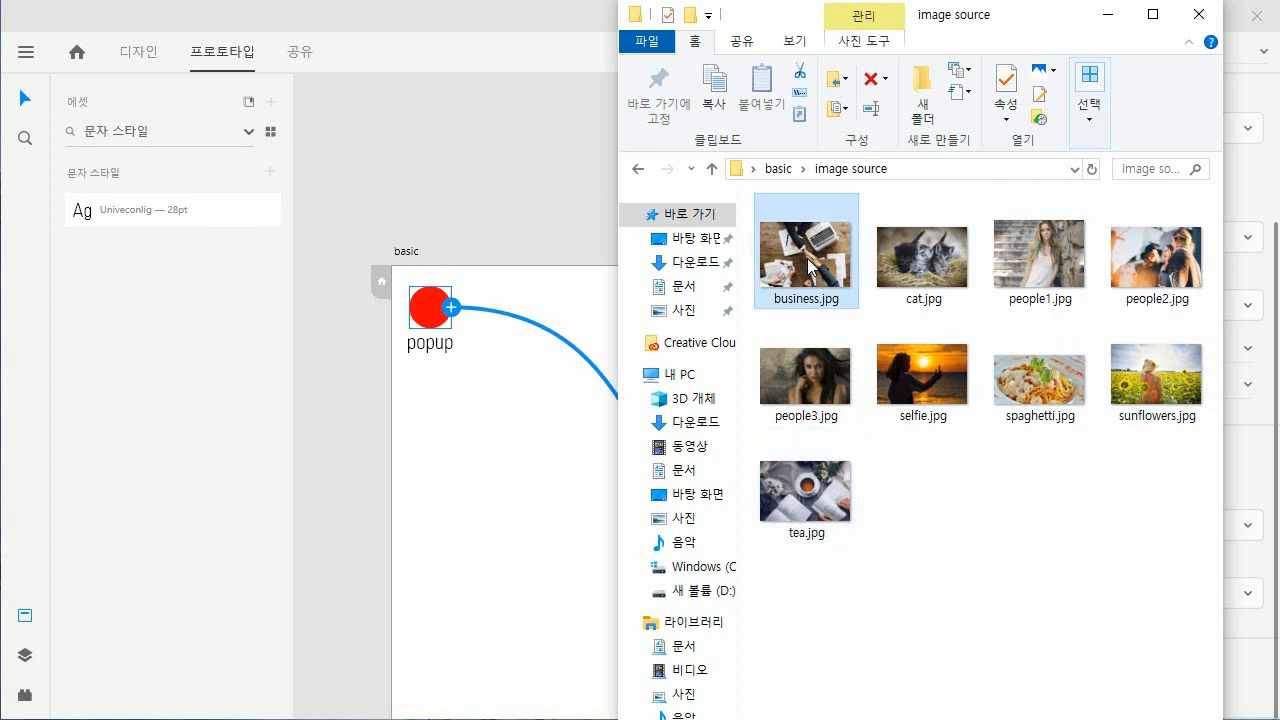
{"action": "left_click", "coordinate": [916, 265]}
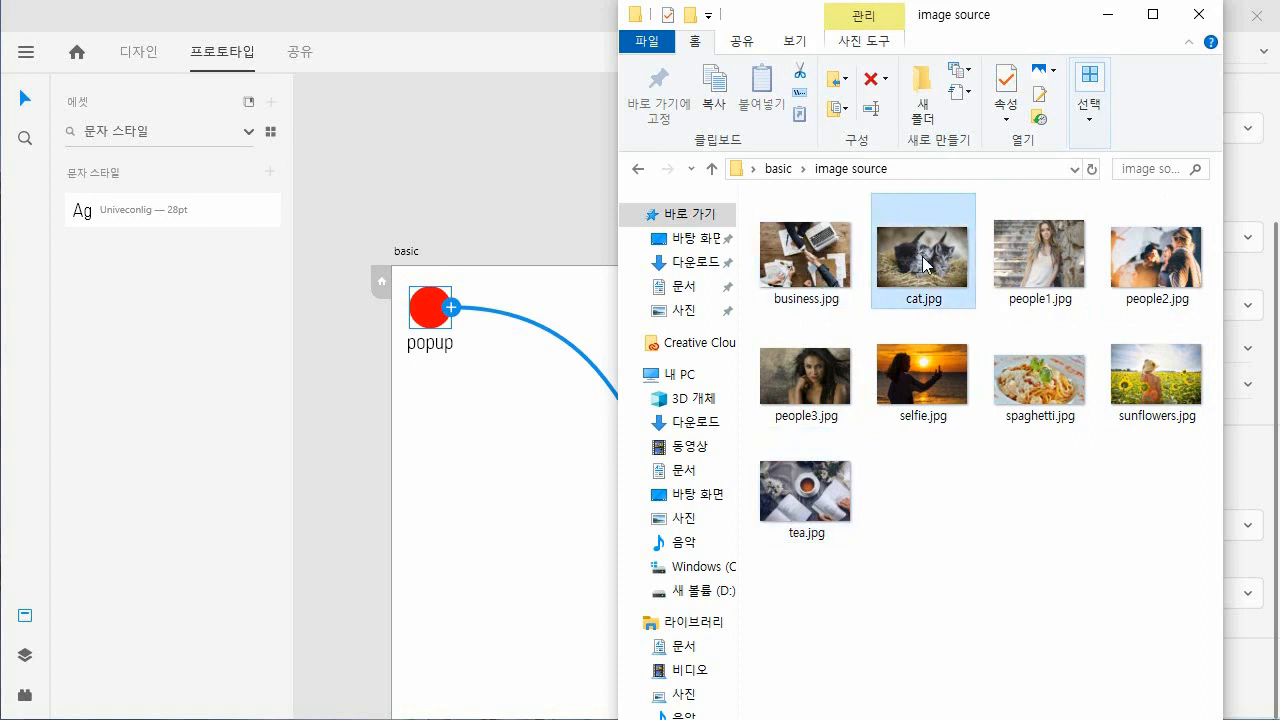
{"action": "left_click", "coordinate": [1032, 269]}
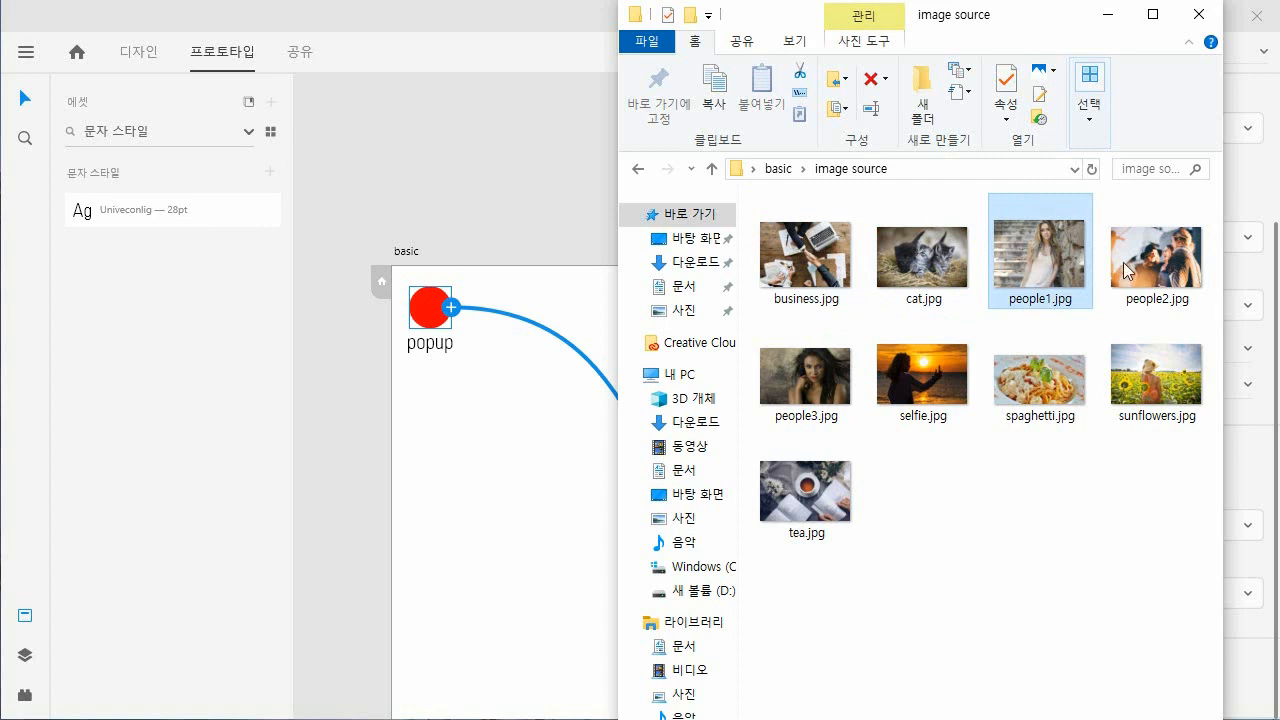
{"action": "left_click", "coordinate": [1150, 390]}
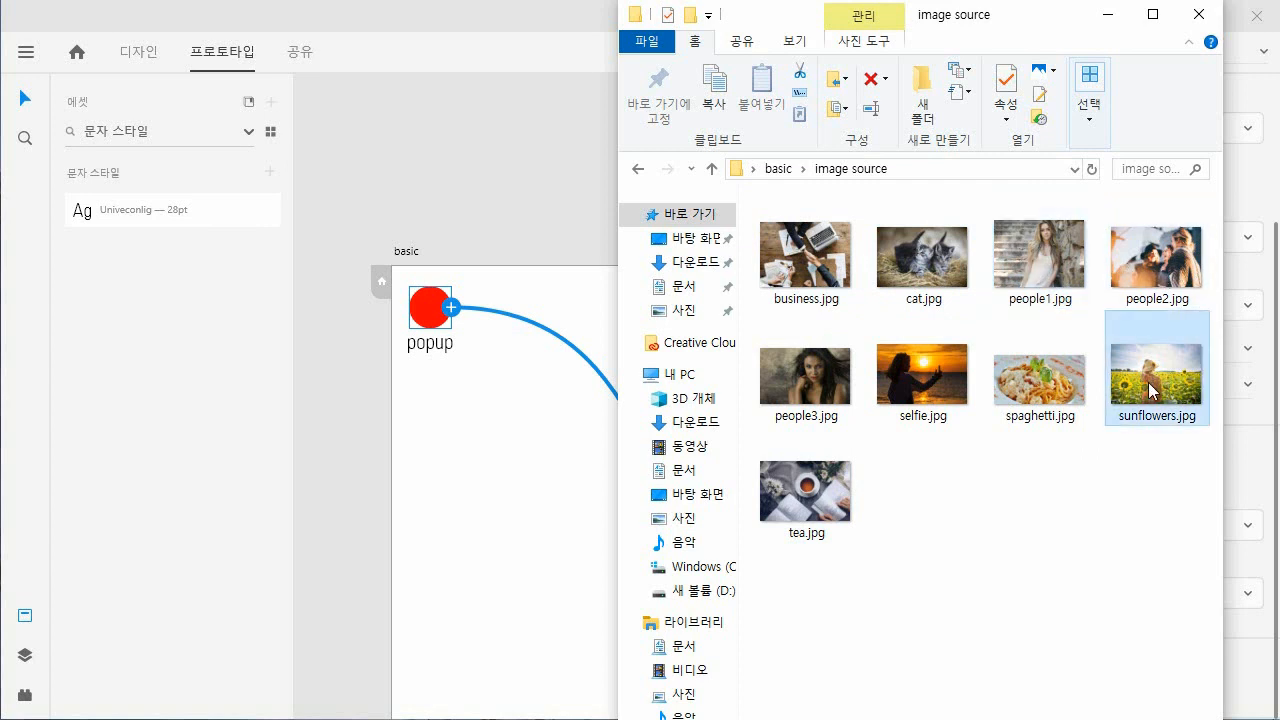